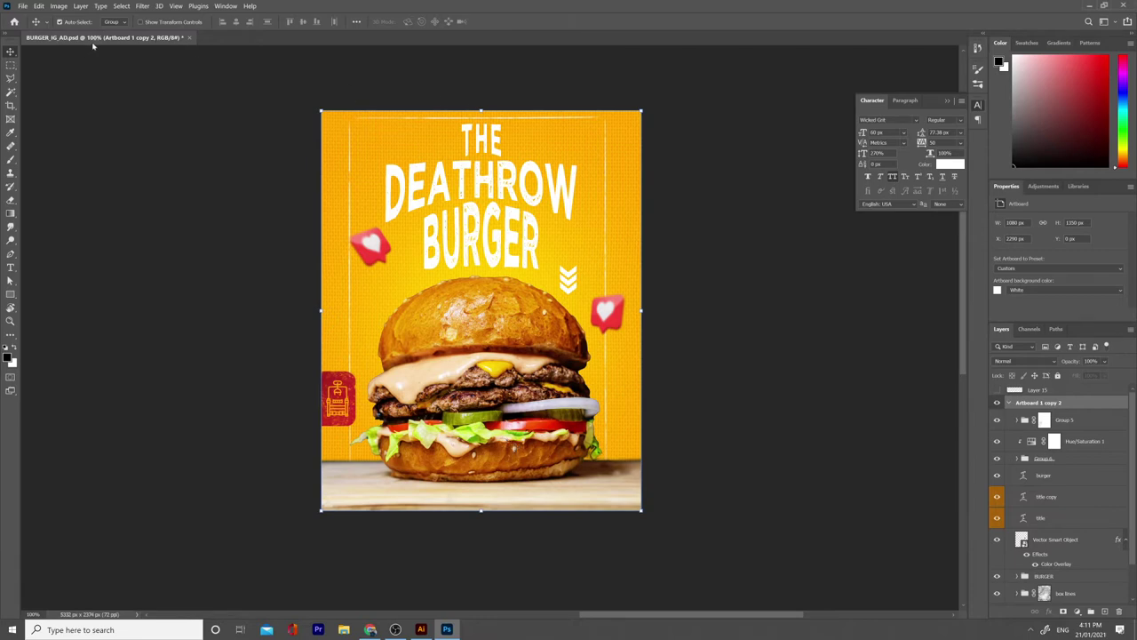
# - Move the finished burger ad document out of the workspace and create a new 1080 x 1350 pixel document
pyautogui.moveTo(93, 38); pyautogui.dragTo(0, 217)
pyautogui.click(23, 6)
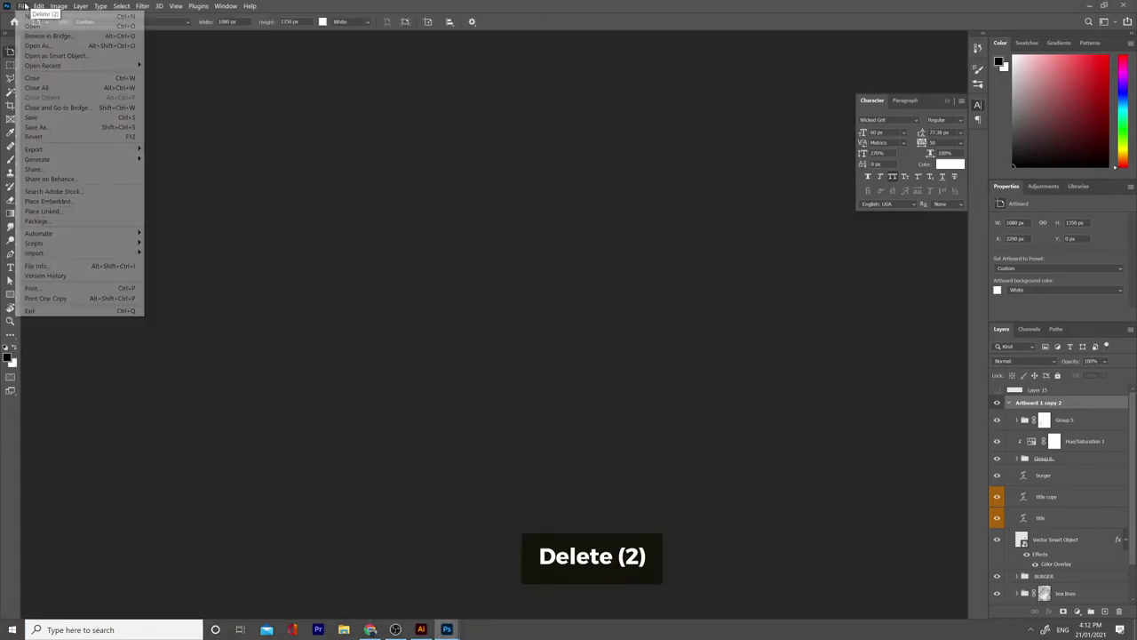
pyautogui.click(56, 17)
pyautogui.click(545, 139)
pyautogui.write('1080')
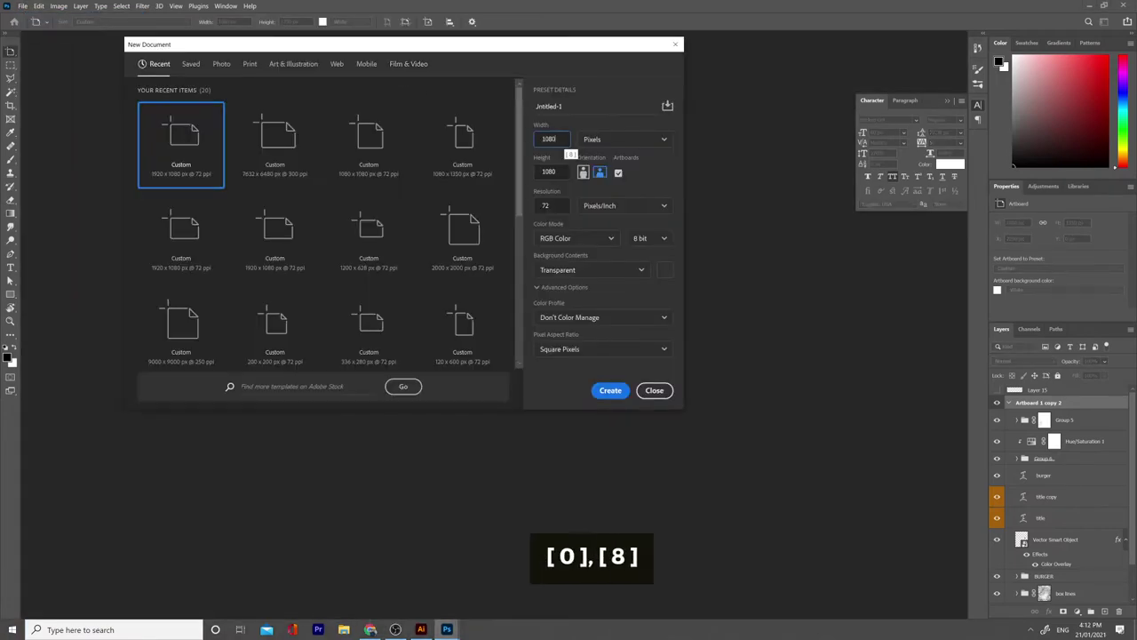
pyautogui.press('Tab')
pyautogui.press('Tab')
pyautogui.write('1350')
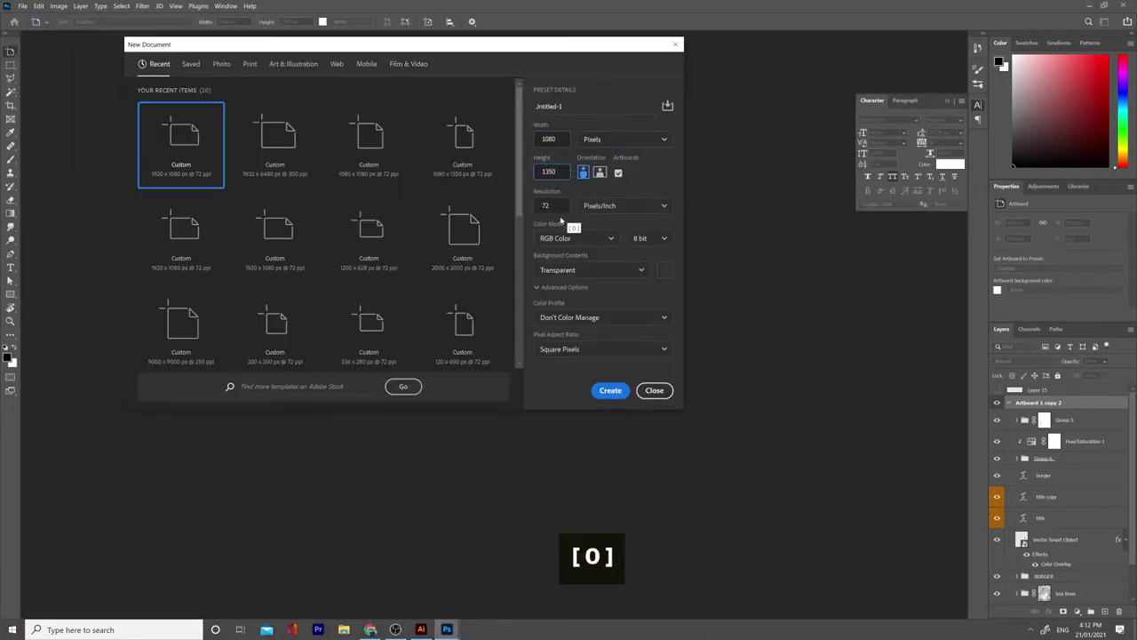
pyautogui.click(610, 392)
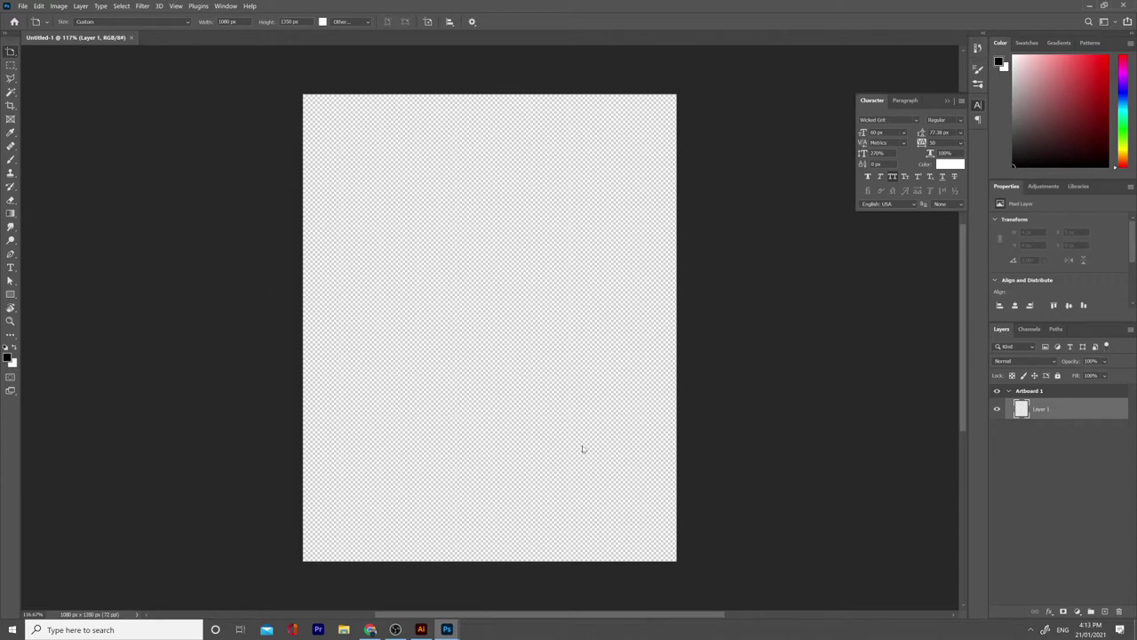
# - Add a solid color fill layer in orange ff7800 as the poster background
pyautogui.press('v')
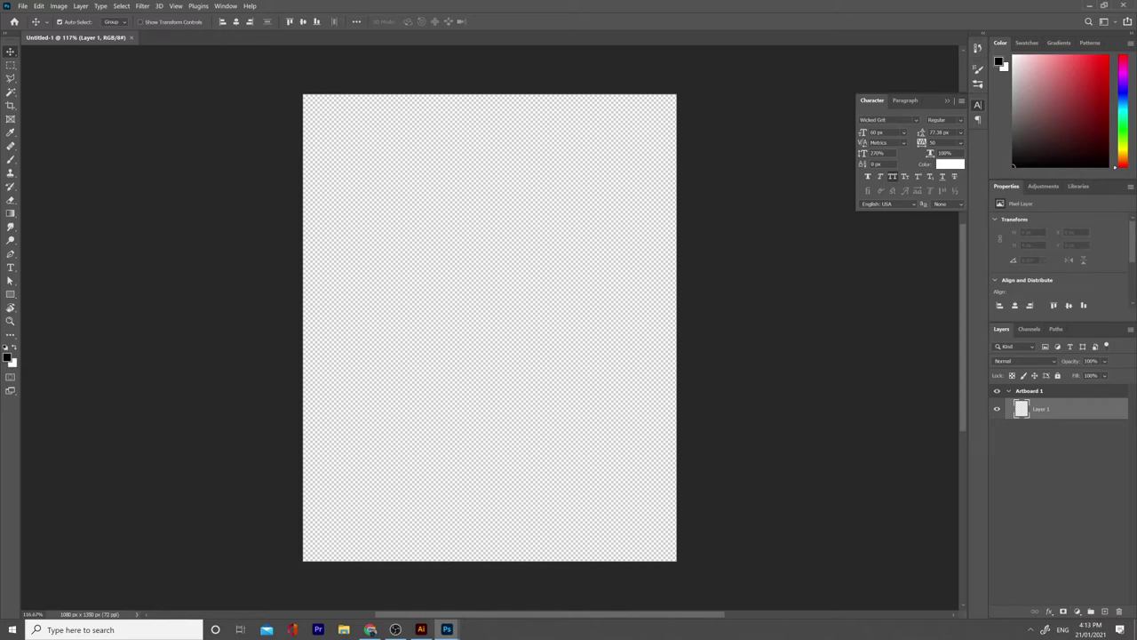
pyautogui.press('space')
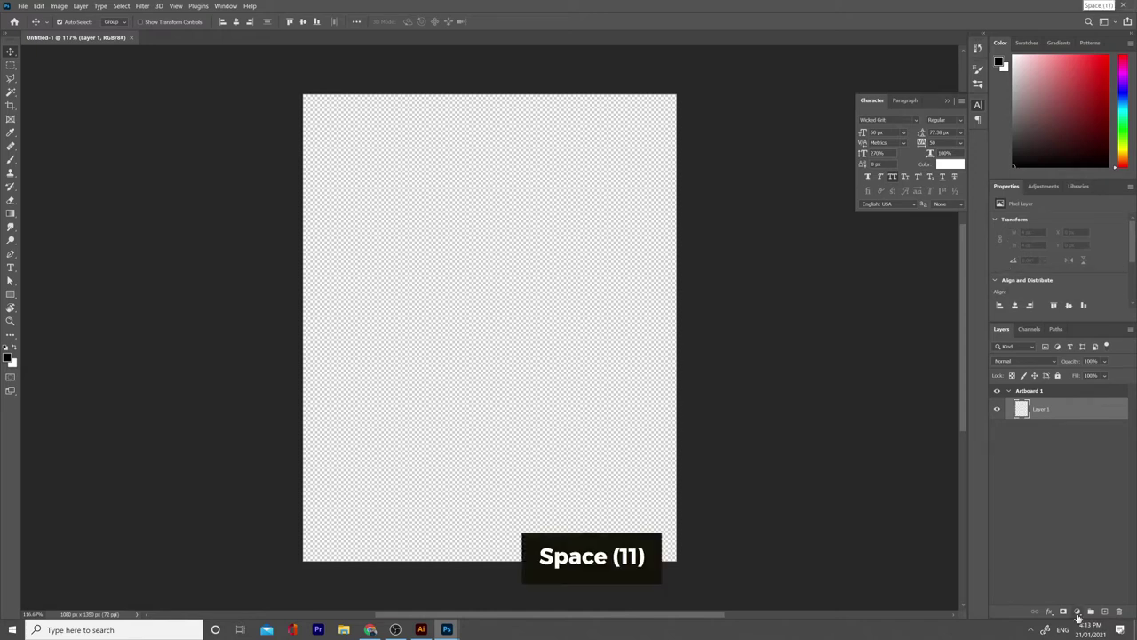
pyautogui.click(1078, 614)
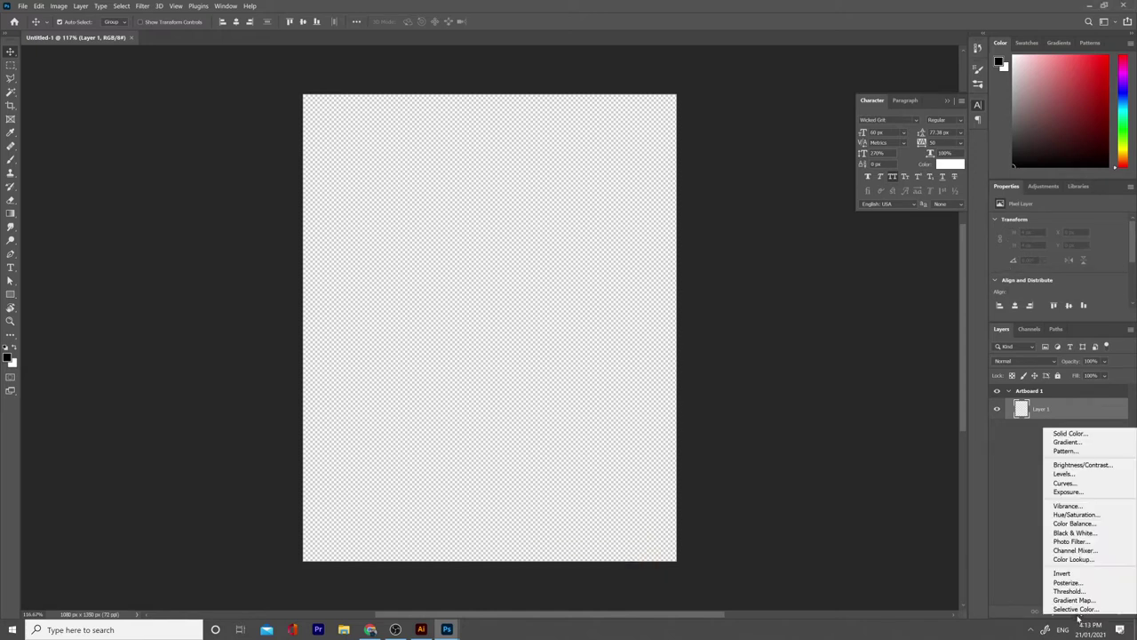
pyautogui.click(1074, 434)
pyautogui.write('ff7800')
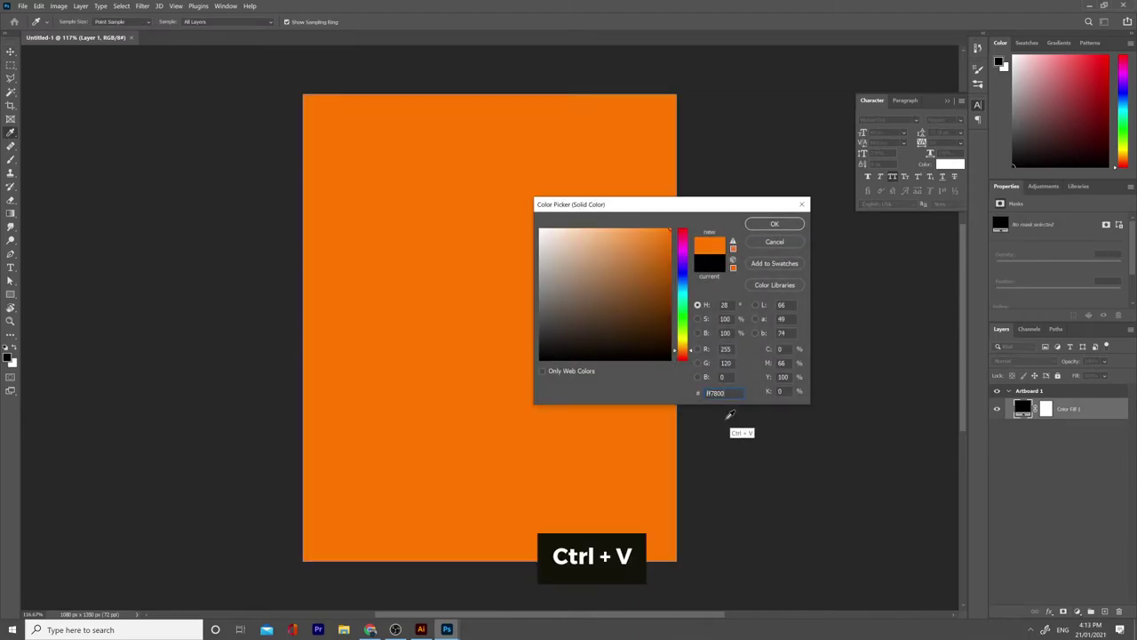
pyautogui.press('Return')
# - Place the Sintetic-White-Fabric-Texture image over the fill, rotate it -90 degrees and enlarge it to span the artboard's width
pyautogui.click(344, 629)
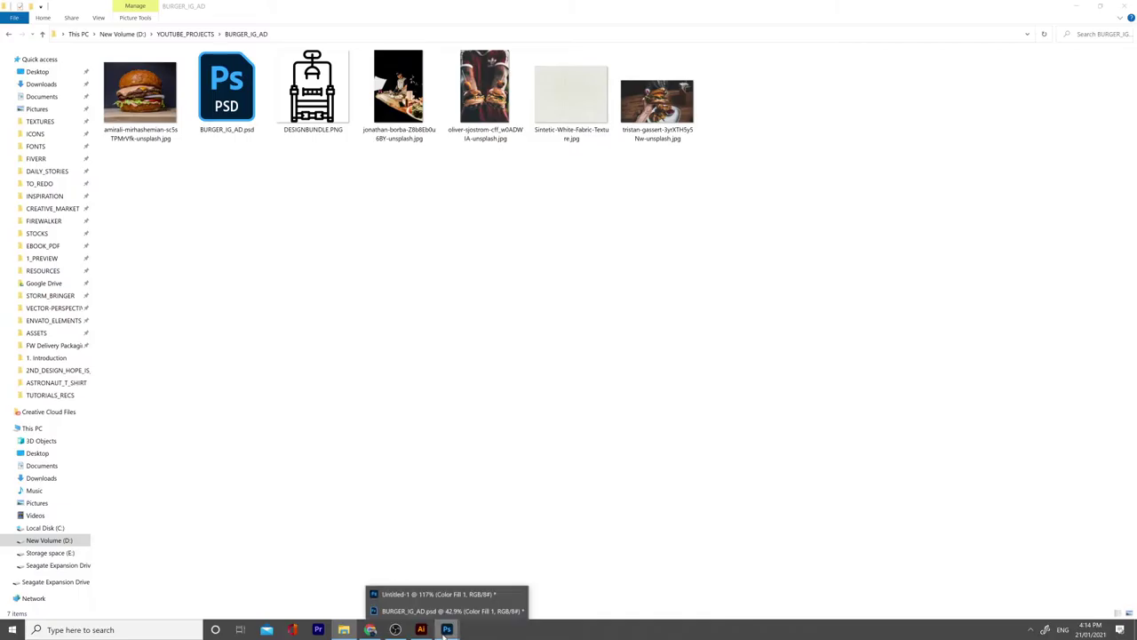
pyautogui.click(597, 260)
pyautogui.moveTo(573, 94); pyautogui.dragTo(449, 629)
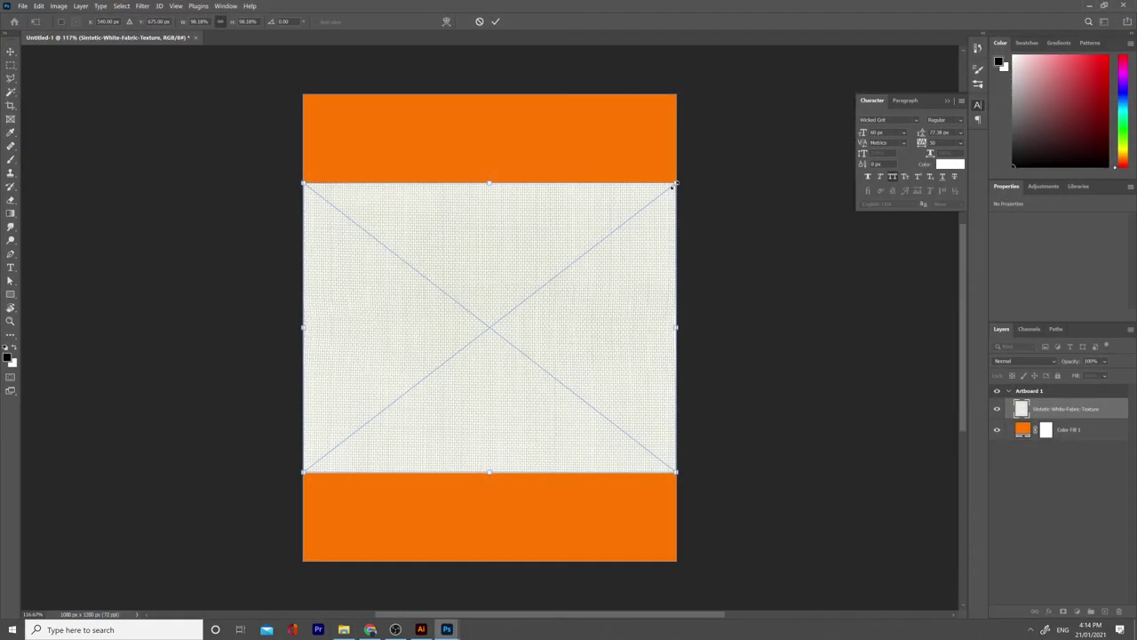
pyautogui.moveTo(676, 183); pyautogui.dragTo(785, 156)
pyautogui.moveTo(772, 488); pyautogui.dragTo(685, 120)
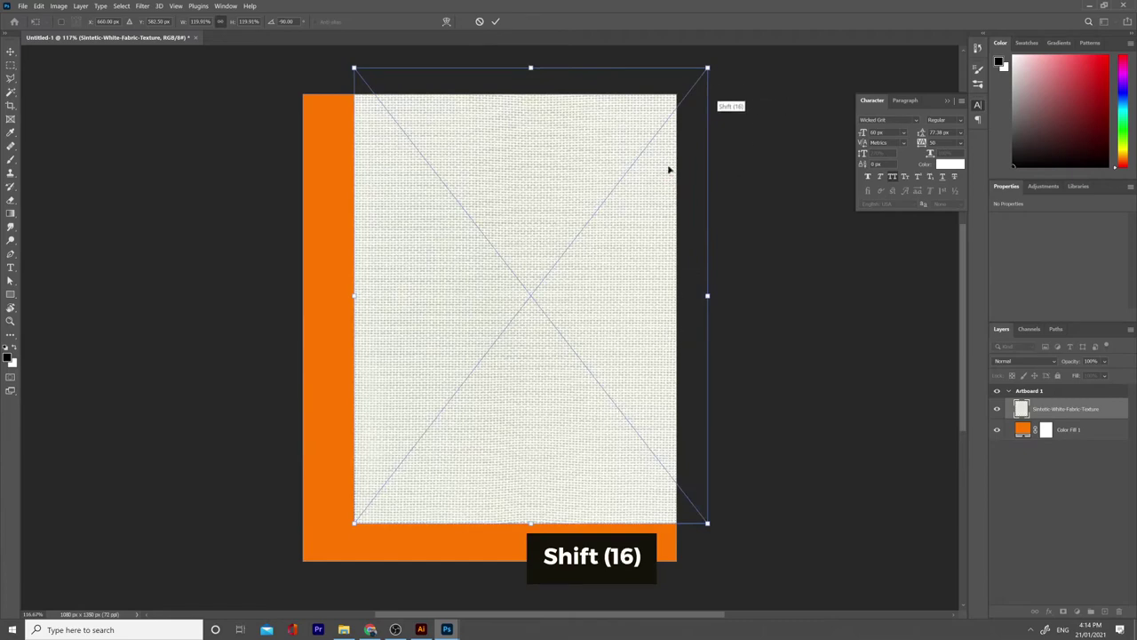
pyautogui.moveTo(636, 267); pyautogui.dragTo(578, 270)
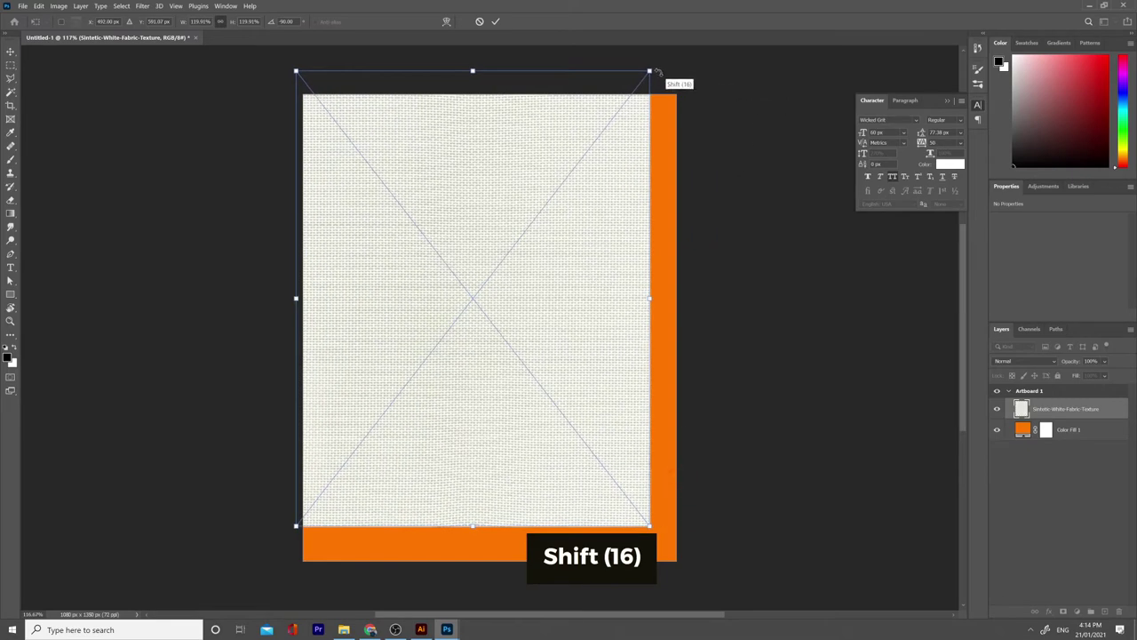
pyautogui.moveTo(649, 70); pyautogui.dragTo(681, 64)
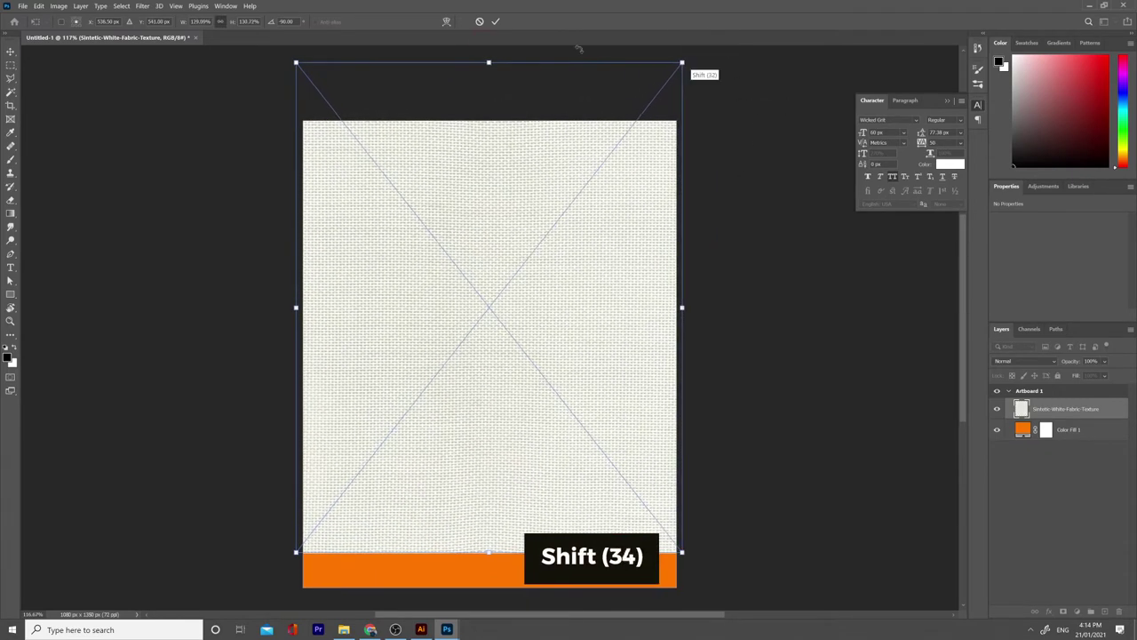
pyautogui.click(495, 21)
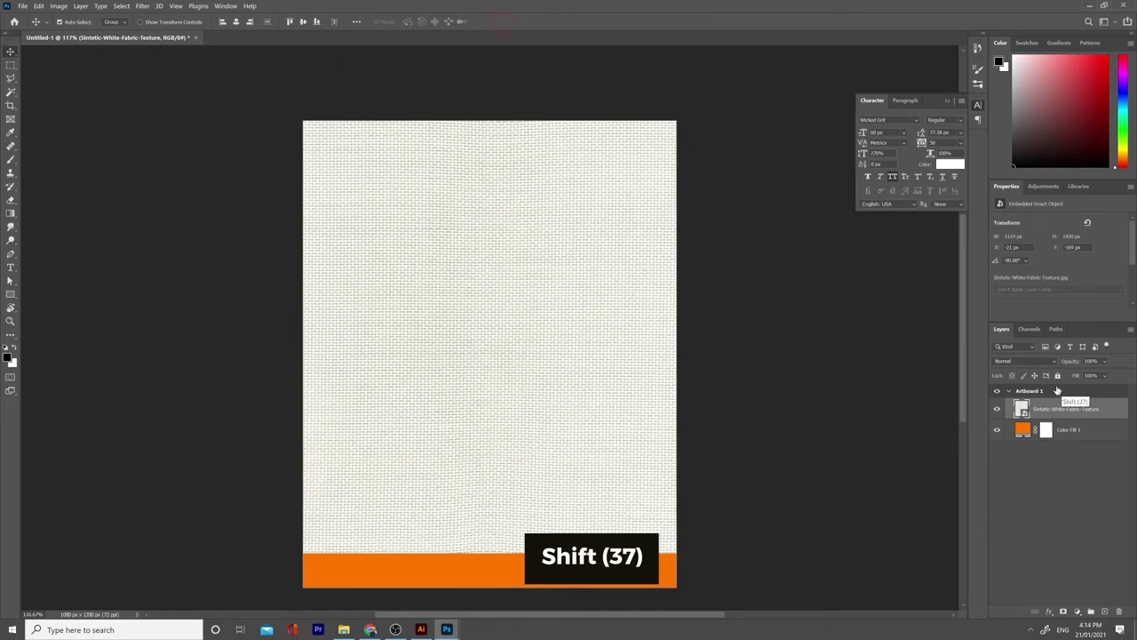
# - Set the fabric texture layer's blending mode to Soft Light
pyautogui.click(1001, 363)
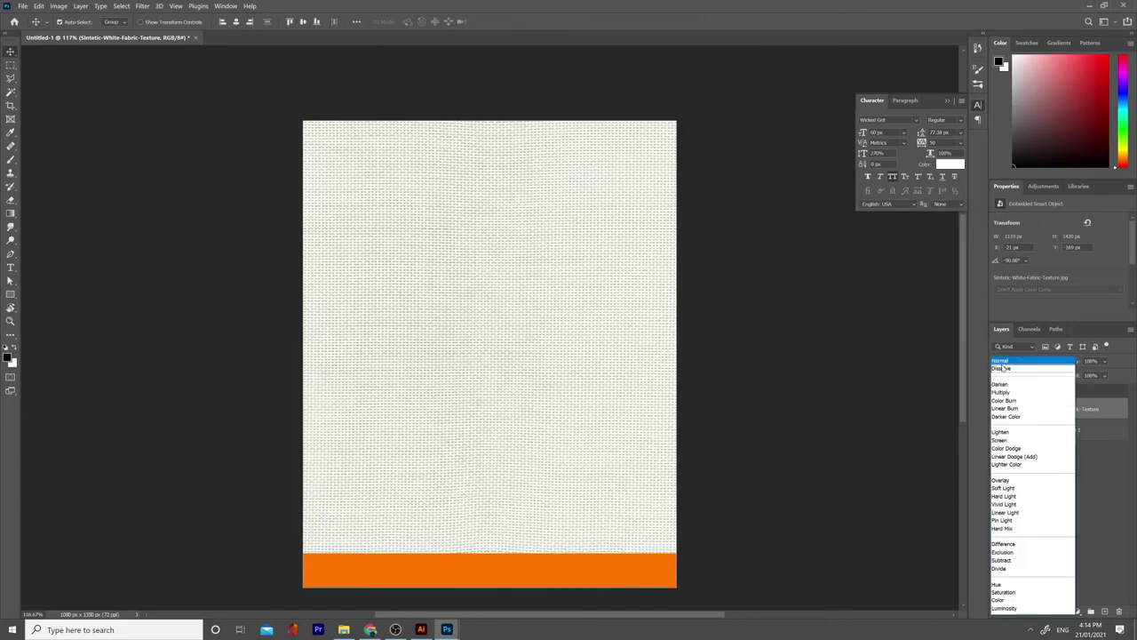
pyautogui.click(1010, 489)
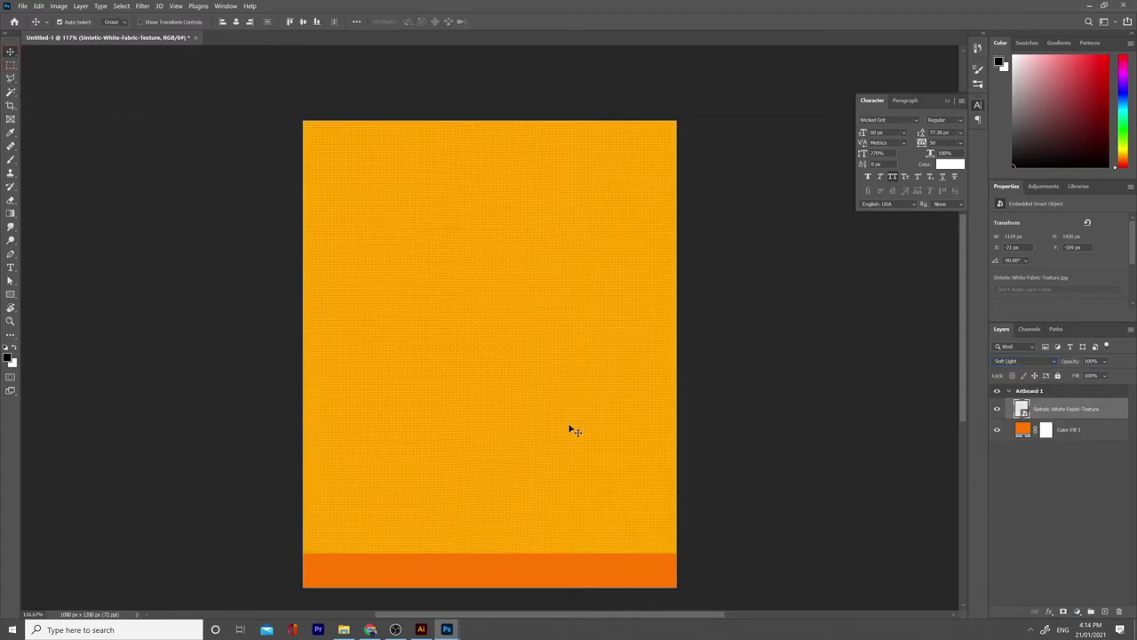
pyautogui.scroll(-1, 445, 428)
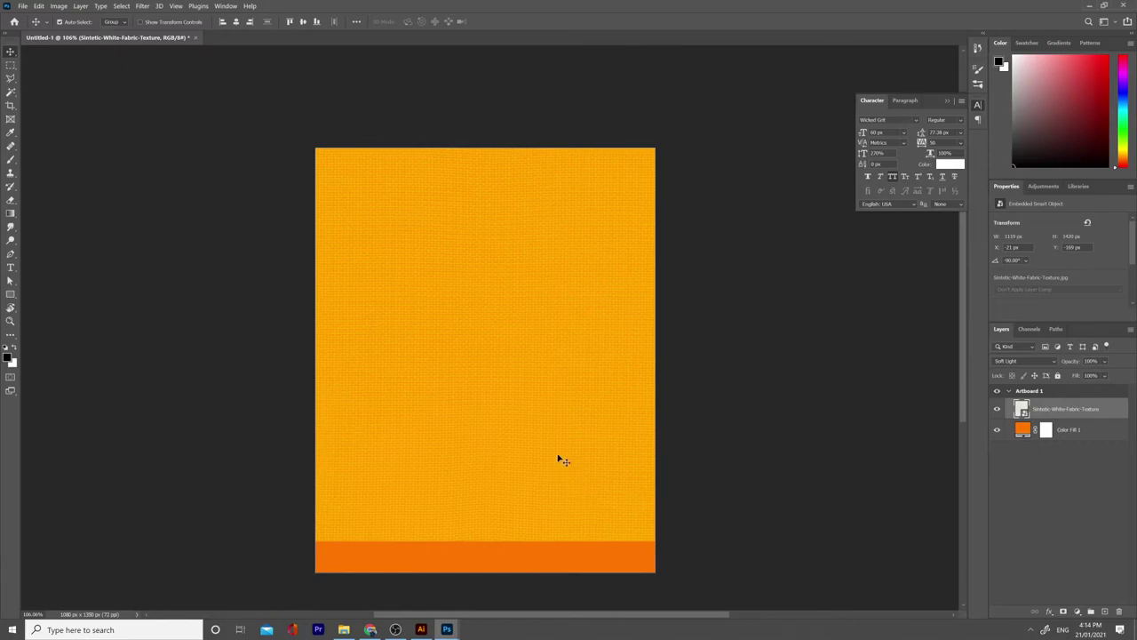
# - Open the whole-burger photo from the BURGER_IG_AD folder as its own document and unlock its Background layer
pyautogui.click(344, 629)
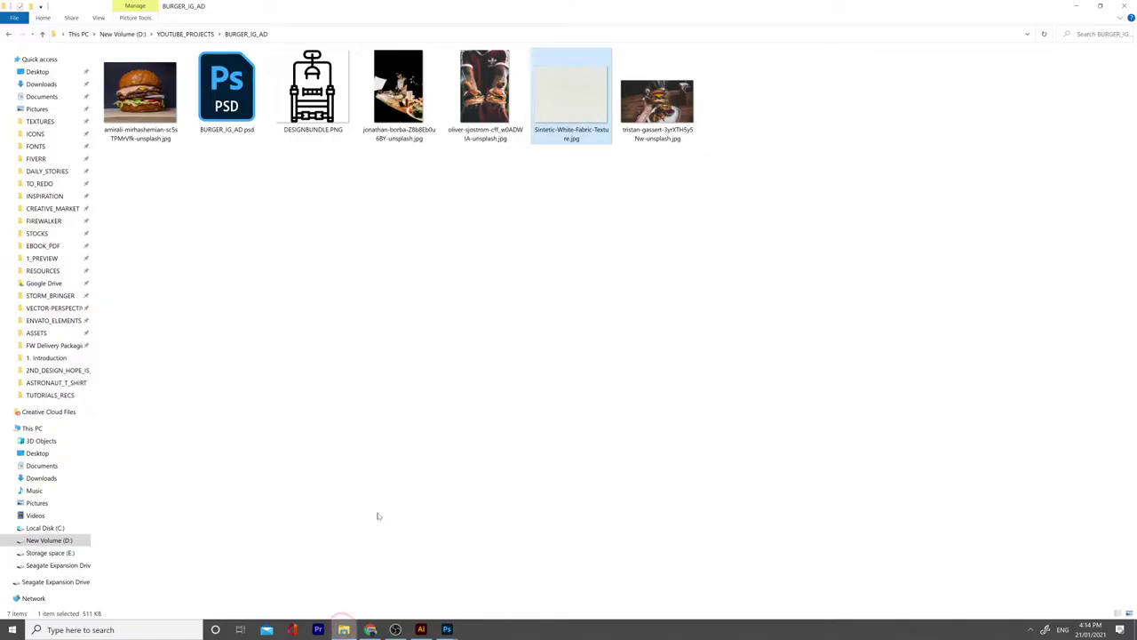
pyautogui.rightClick(133, 112)
pyautogui.moveTo(74, 301)
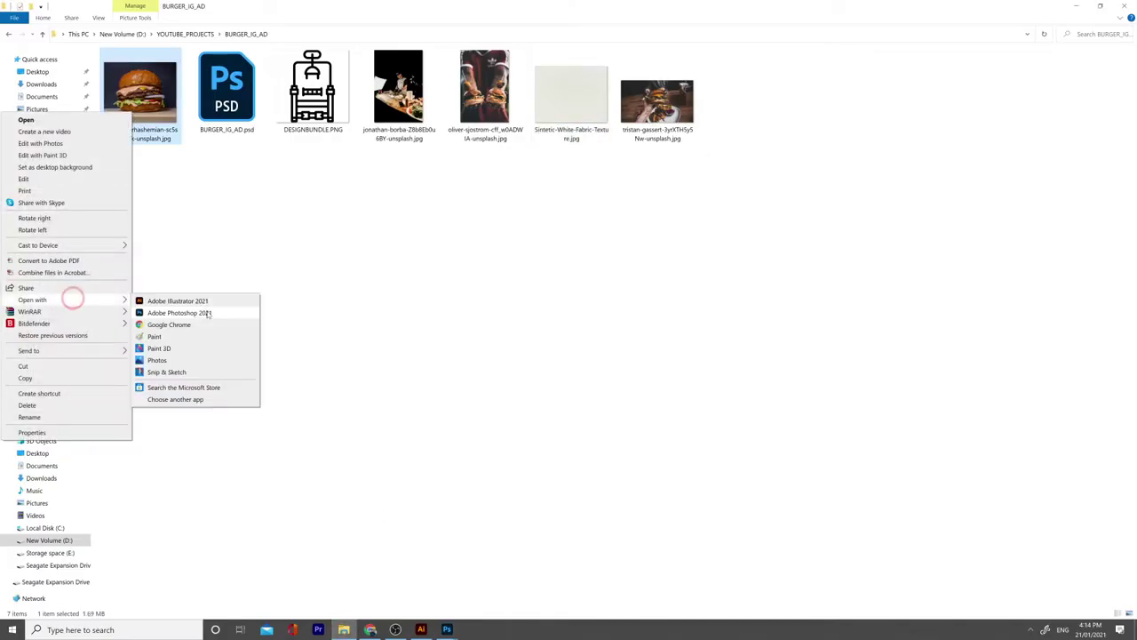
pyautogui.click(204, 310)
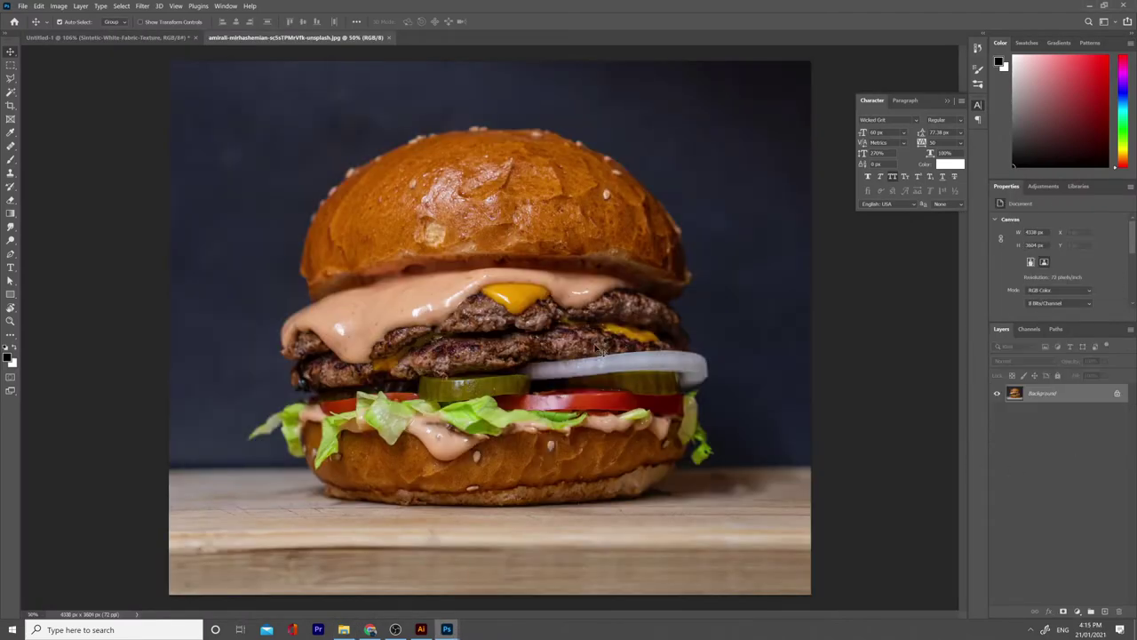
pyautogui.click(1118, 395)
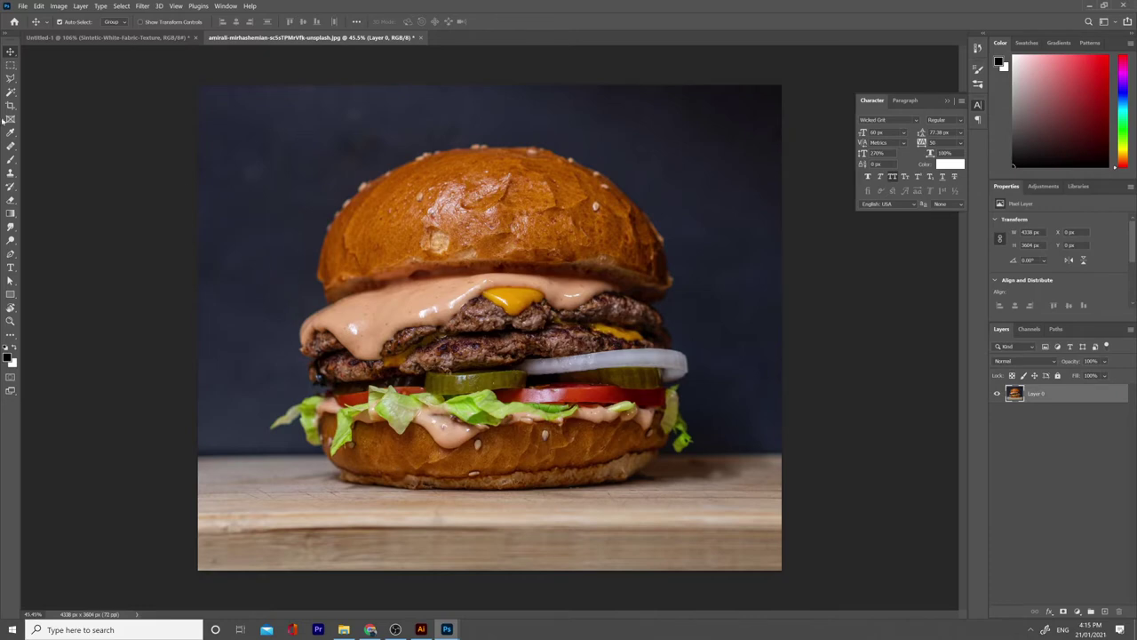
# - Select the burger, add the wooden tabletop to the selection with a rectangular marquee, and mask out the dark background
pyautogui.press('w')
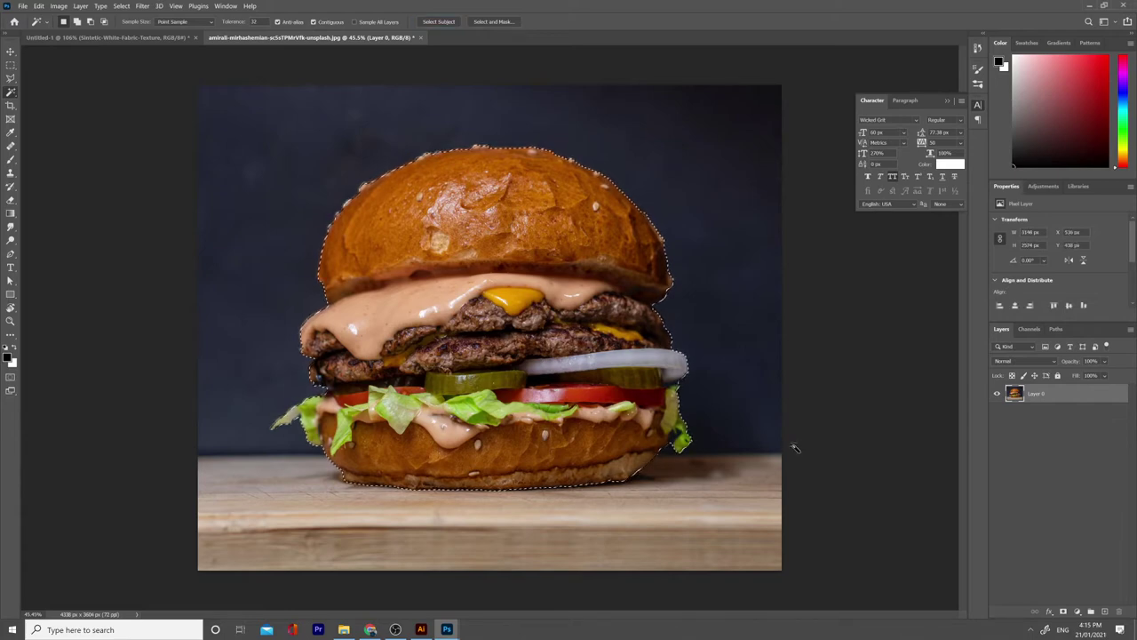
pyautogui.press('m')
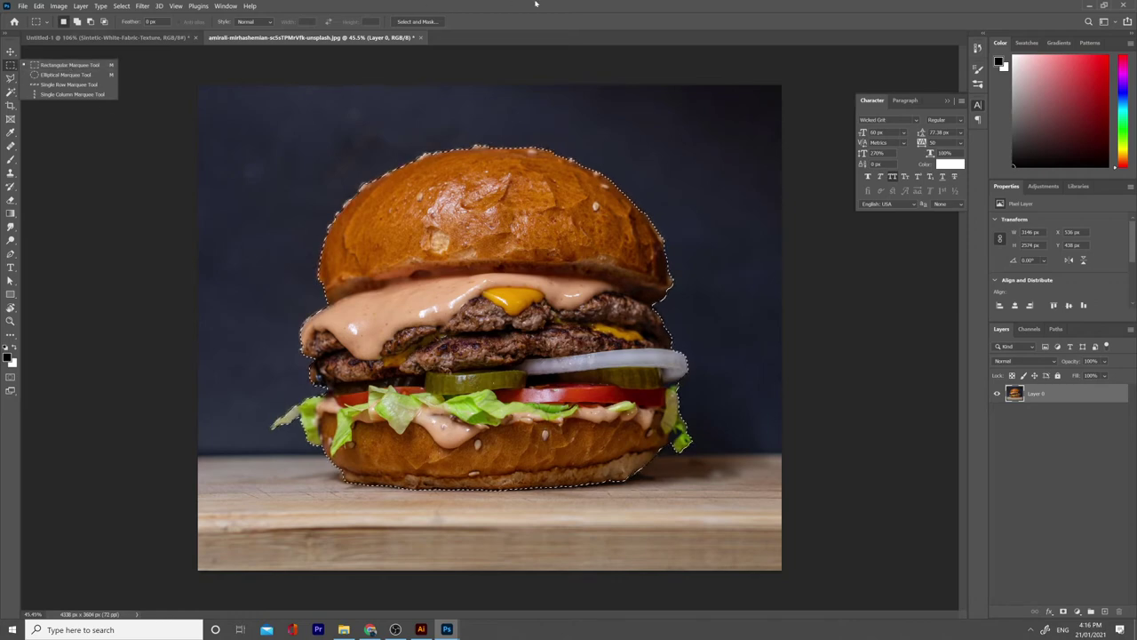
pyautogui.moveTo(199, 455); pyautogui.dragTo(794, 604)
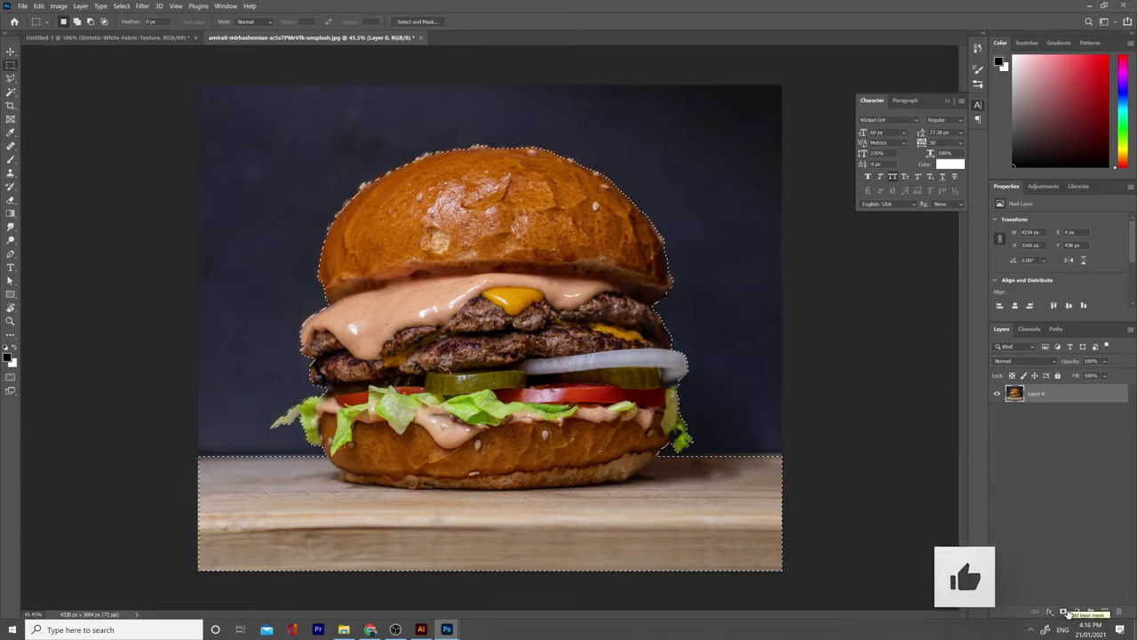
pyautogui.click(1064, 613)
pyautogui.press('v')
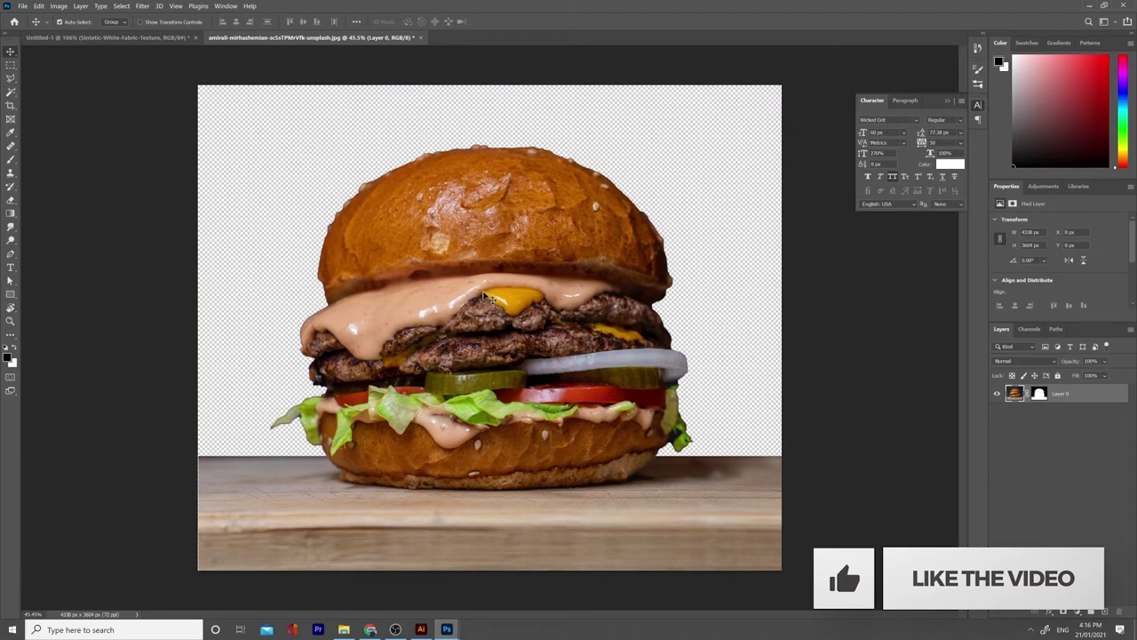
# - Bring the masked burger into the poster document and scale it to about 1160 px wide, with the tabletop along the artboard's lower edge
pyautogui.moveTo(462, 267); pyautogui.dragTo(435, 342)
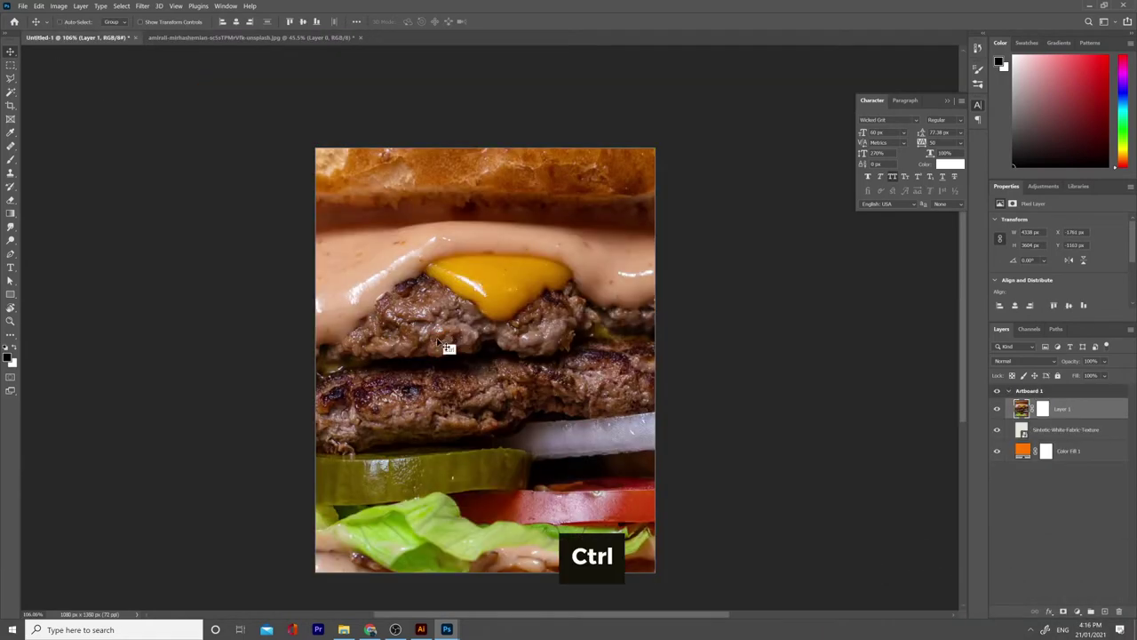
pyautogui.hotkey('ctrl', 't')
pyautogui.scroll(-5, 435, 343)
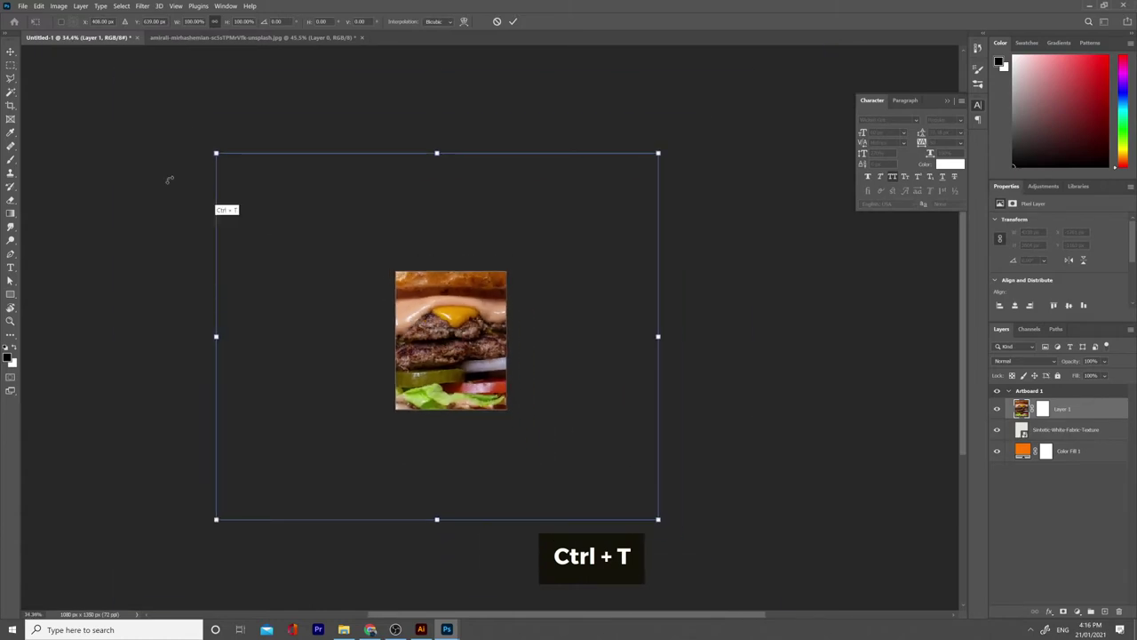
pyautogui.moveTo(216, 152); pyautogui.dragTo(444, 353)
pyautogui.moveTo(574, 421); pyautogui.dragTo(492, 344)
pyautogui.moveTo(573, 261); pyautogui.dragTo(494, 329)
pyautogui.hotkey('ctrl', 'z')
pyautogui.moveTo(421, 383); pyautogui.dragTo(445, 365)
pyautogui.scroll(3, 427, 480)
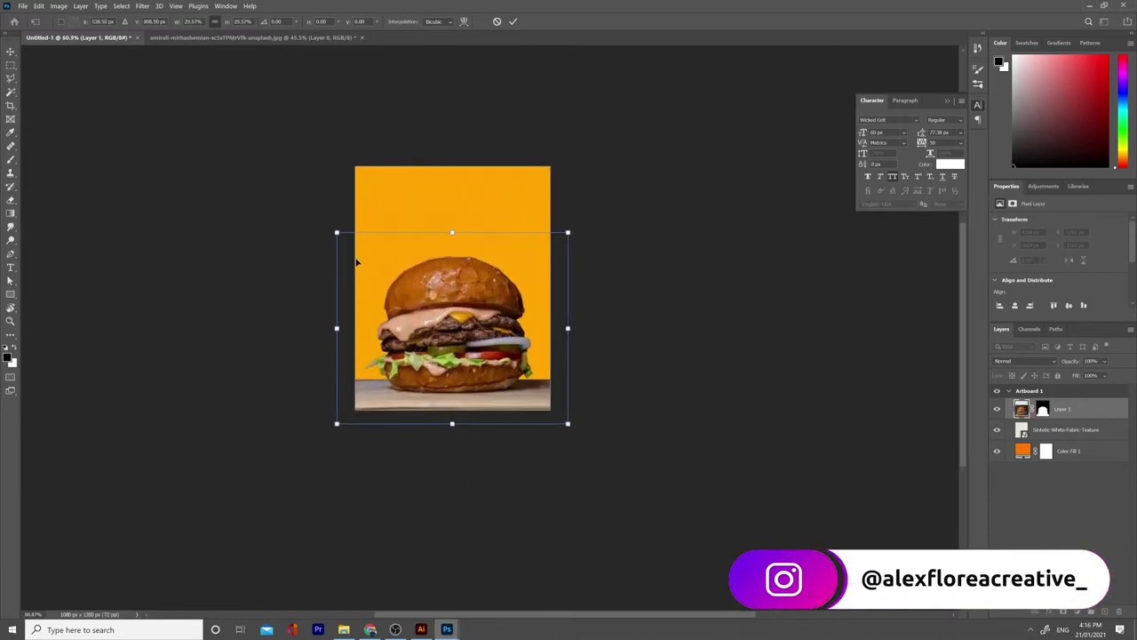
pyautogui.moveTo(337, 232); pyautogui.dragTo(360, 253)
pyautogui.moveTo(469, 337)
pyautogui.mouseDown()
pyautogui.moveTo(459, 338)
pyautogui.moveTo(467, 308)
pyautogui.moveTo(467, 321)
pyautogui.mouseUp()
pyautogui.press('Return')
# - Center the burger layer horizontally on the artboard using a full-canvas selection, then clear the selection
pyautogui.scroll(3, 444, 416)
pyautogui.hotkey('ctrl', 'a')
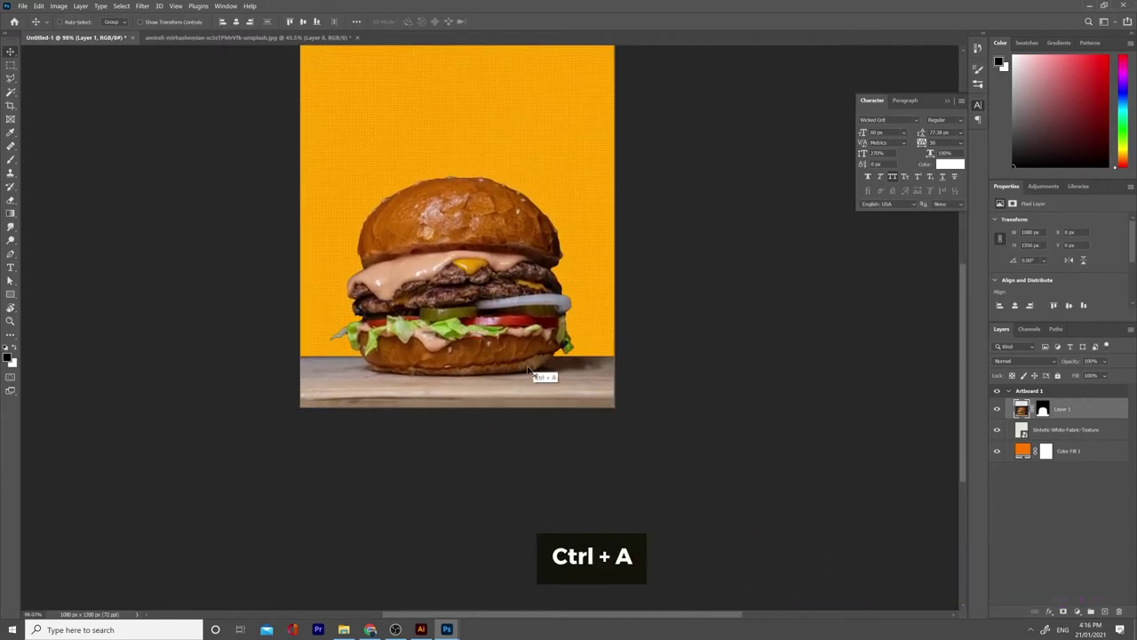
pyautogui.scroll(1, 537, 399)
pyautogui.scroll(-3, 498, 484)
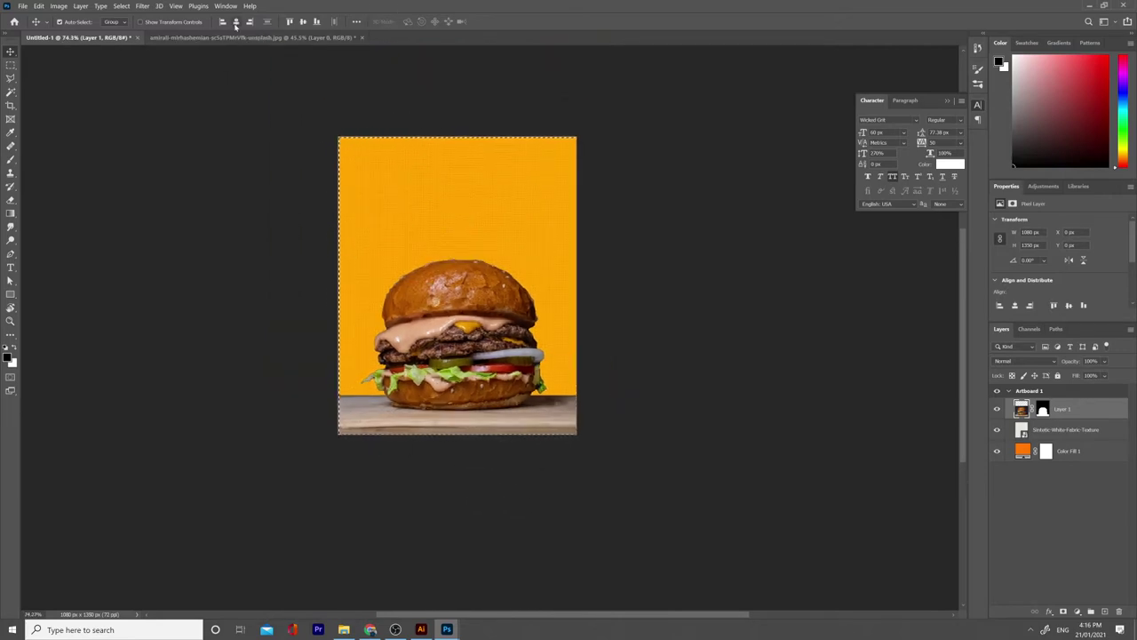
pyautogui.hotkey('ctrl', 'd')
pyautogui.scroll(3, 525, 514)
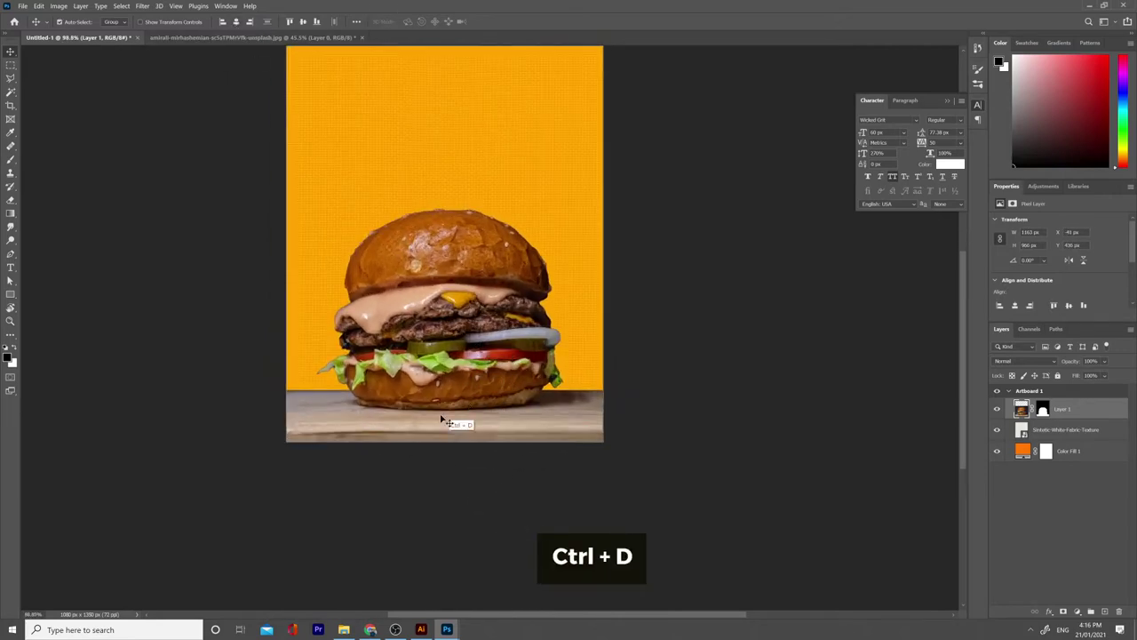
# - Add a new empty layer directly beneath the burger layer and set up a large Soft Round brush
pyautogui.press('space')
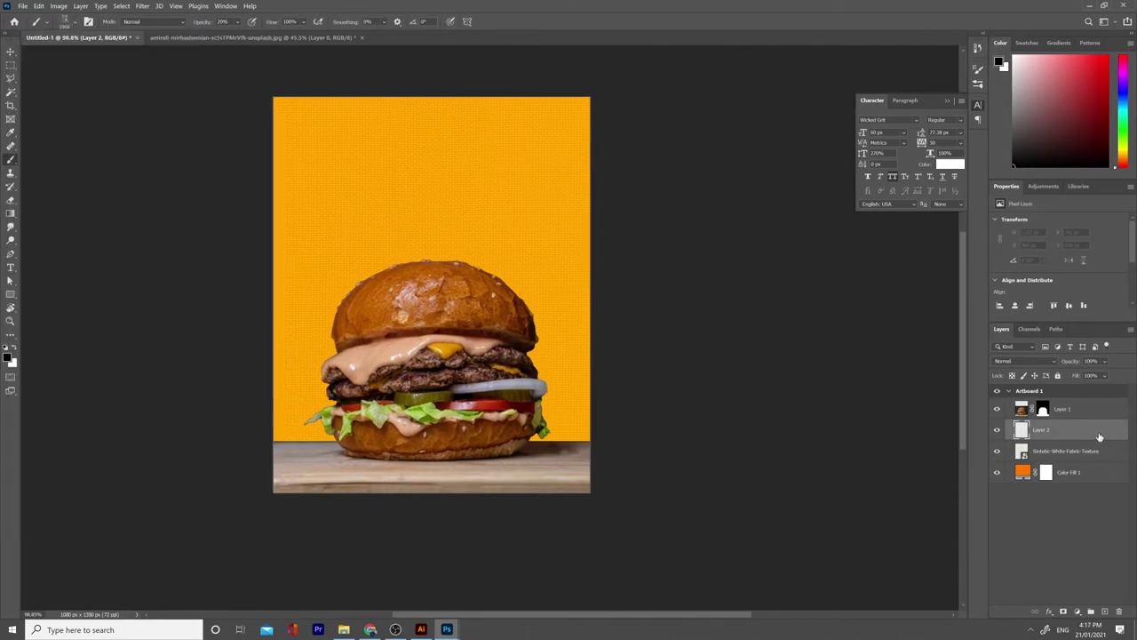
pyautogui.click(71, 24)
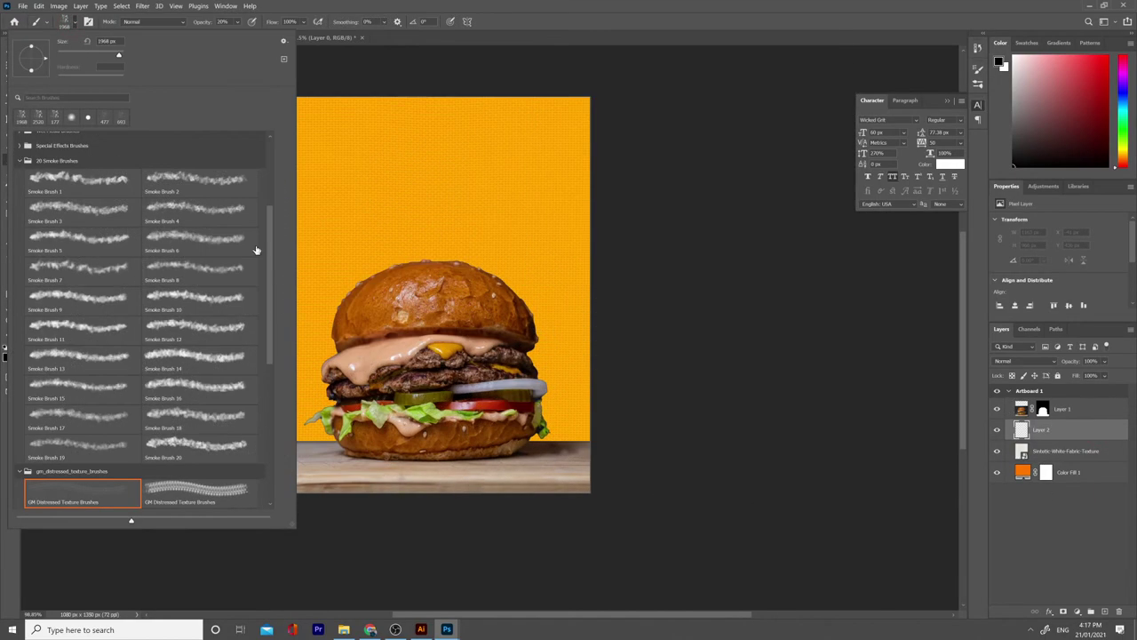
pyautogui.moveTo(270, 246); pyautogui.dragTo(267, 147)
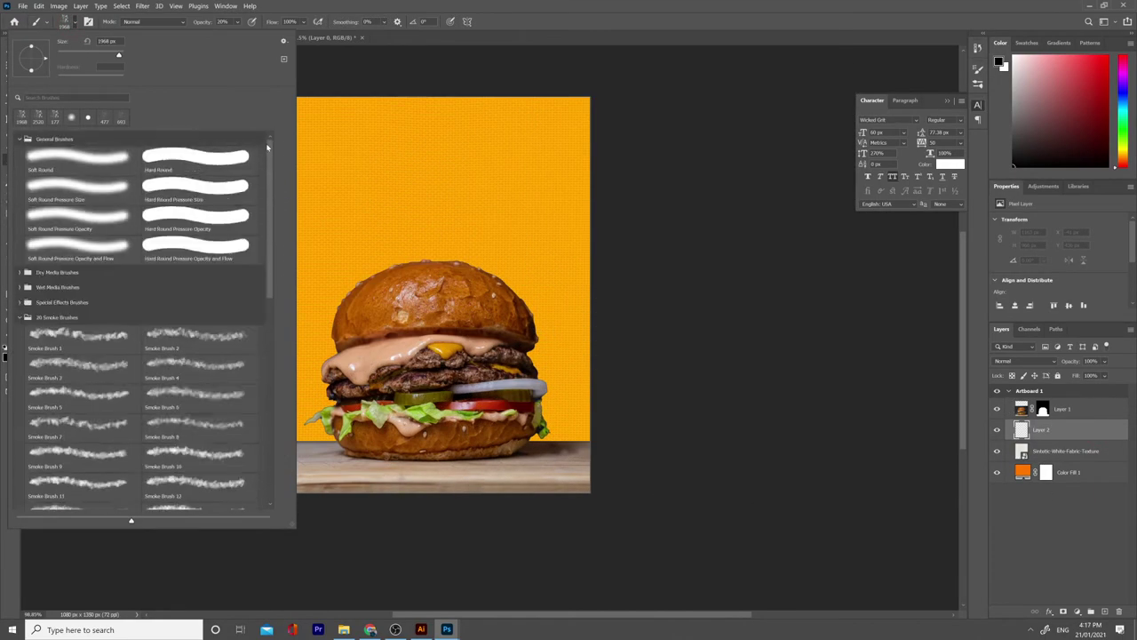
pyautogui.click(73, 168)
pyautogui.click(485, 4)
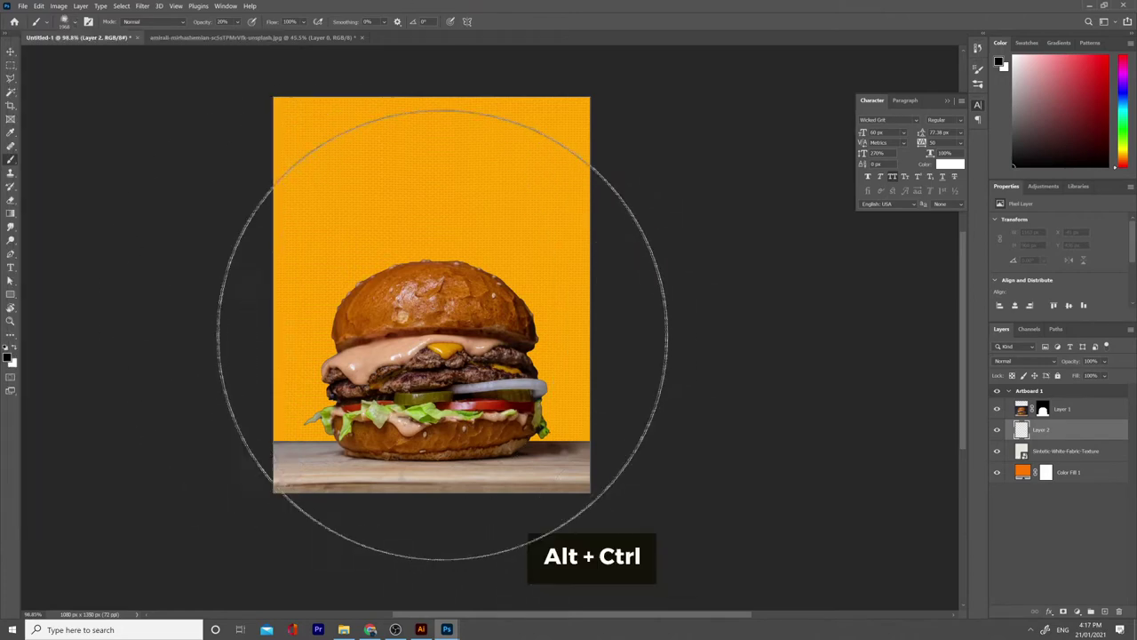
pyautogui.moveTo(421, 330)
pyautogui.mouseDown()
pyautogui.moveTo(242, 294)
pyautogui.moveTo(193, 303)
pyautogui.mouseUp()
# - Set the foreground color to white, reduce the brush size, and paint a soft glow behind the top bun at 20% opacity
pyautogui.click(8, 358)
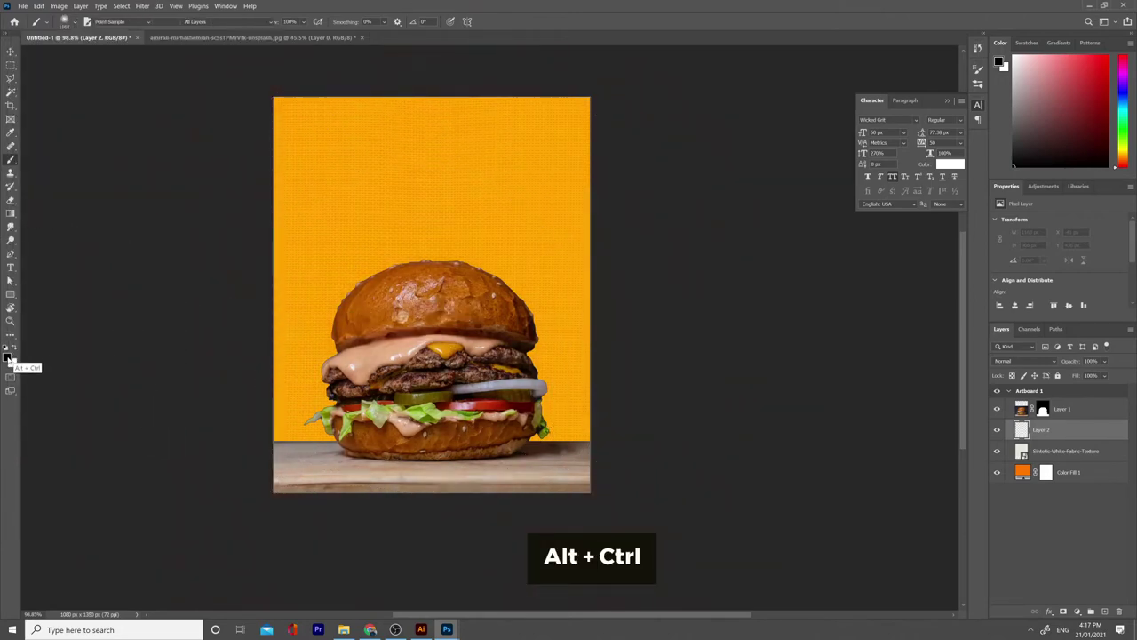
pyautogui.moveTo(527, 223); pyautogui.dragTo(524, 204)
pyautogui.click(754, 224)
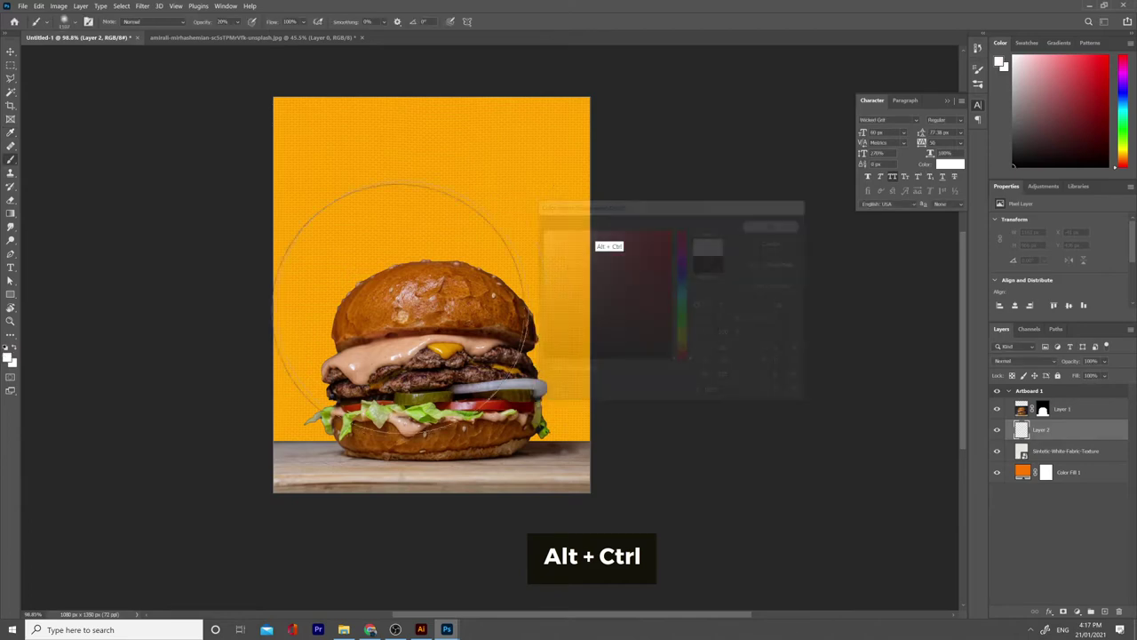
pyautogui.moveTo(405, 323); pyautogui.dragTo(331, 326)
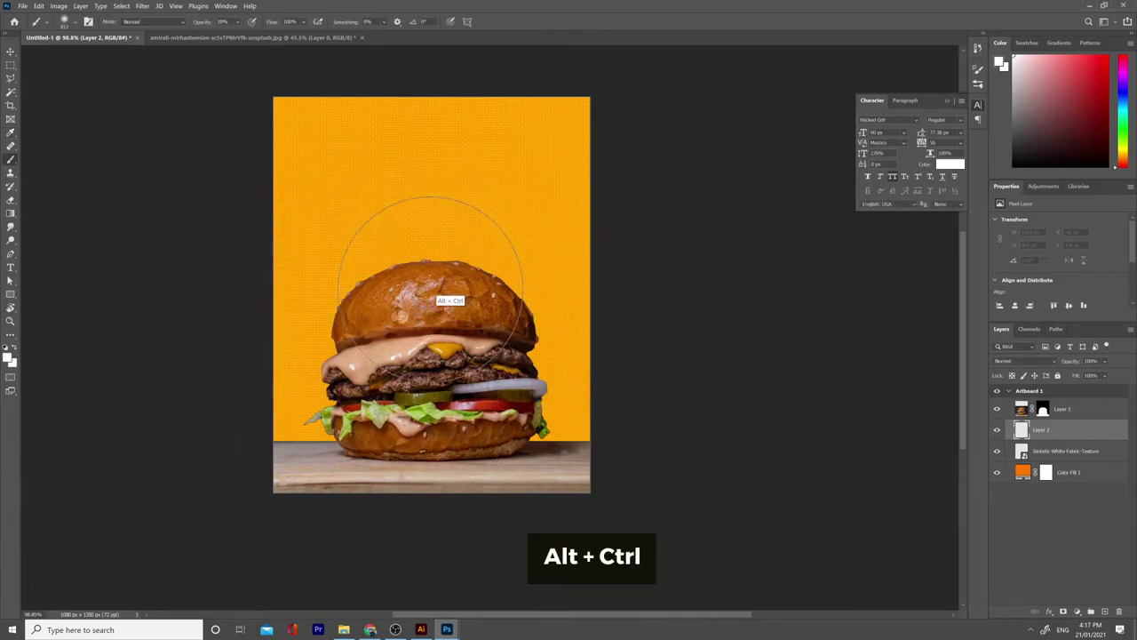
pyautogui.click(431, 288)
pyautogui.click(437, 311)
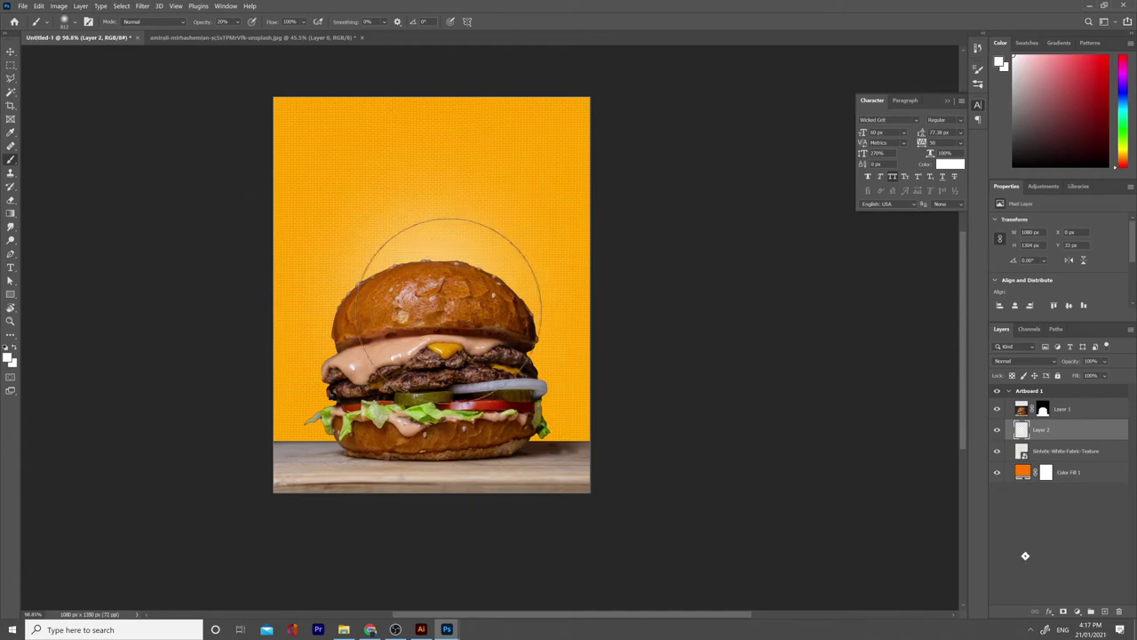
# - Apply a Gaussian Blur with a radius of 196.4 pixels to the painted glow layer
pyautogui.click(141, 6)
pyautogui.click(141, 7)
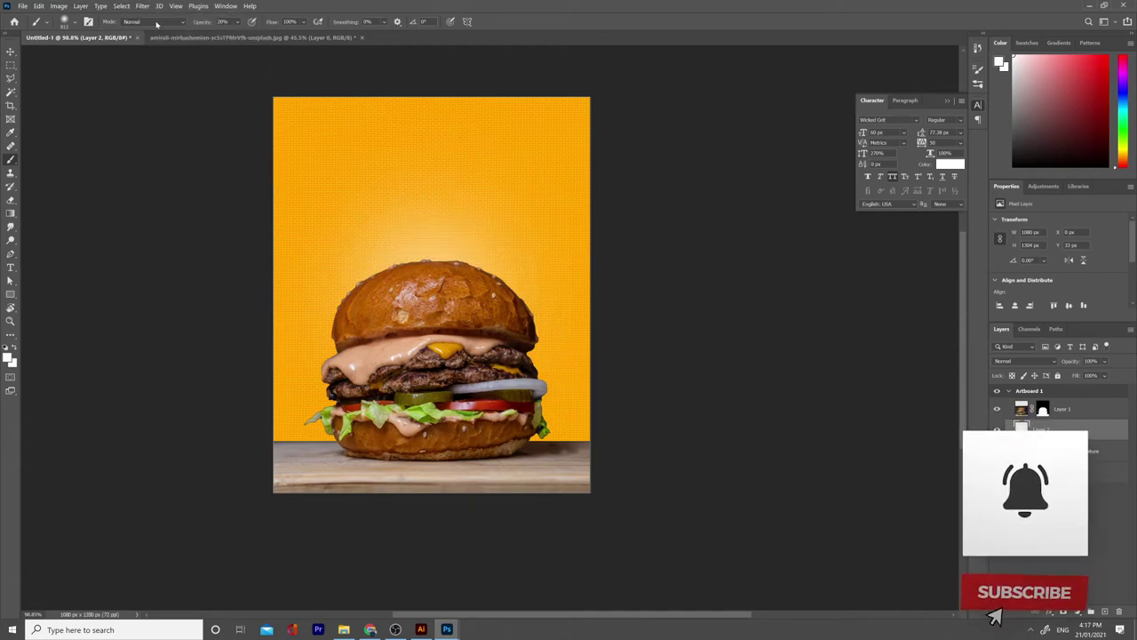
pyautogui.click(141, 6)
pyautogui.moveTo(178, 126)
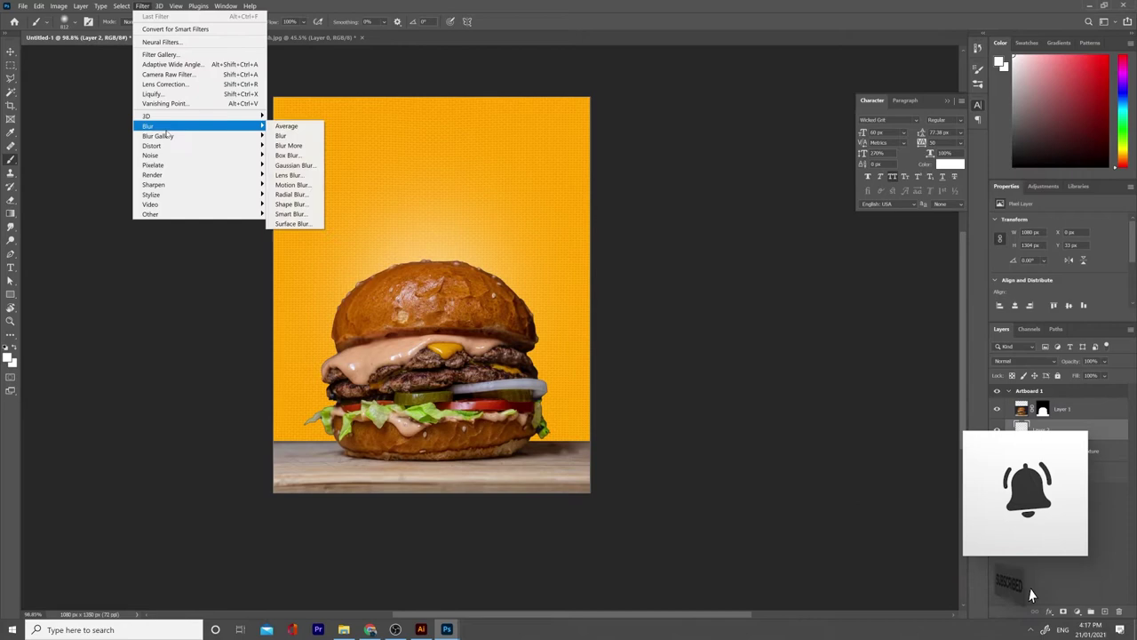
pyautogui.click(319, 169)
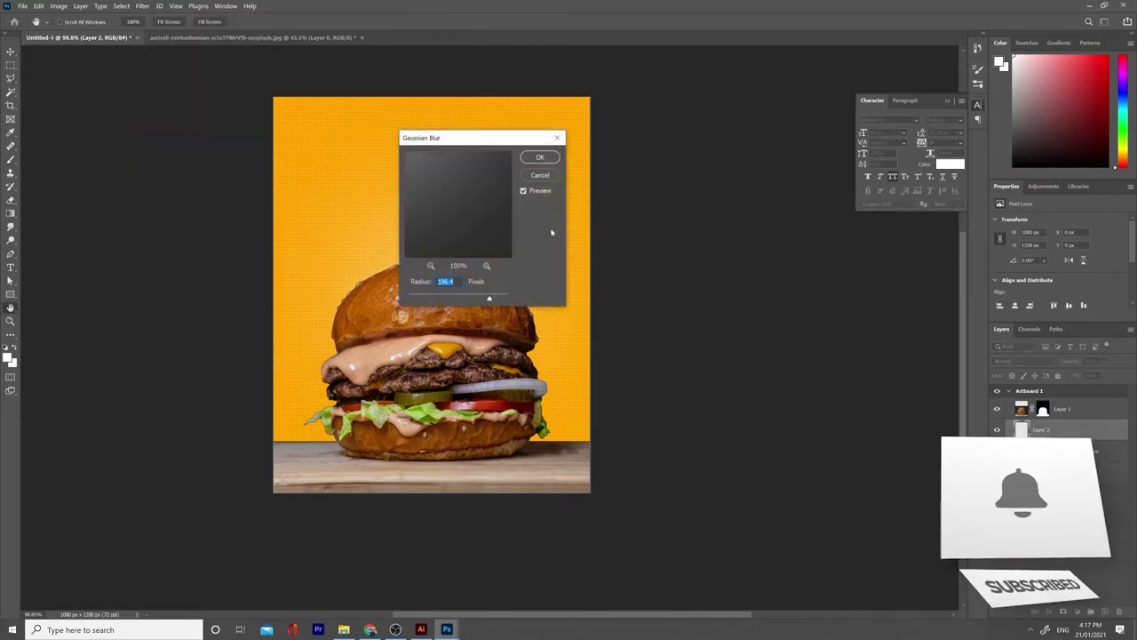
pyautogui.click(539, 158)
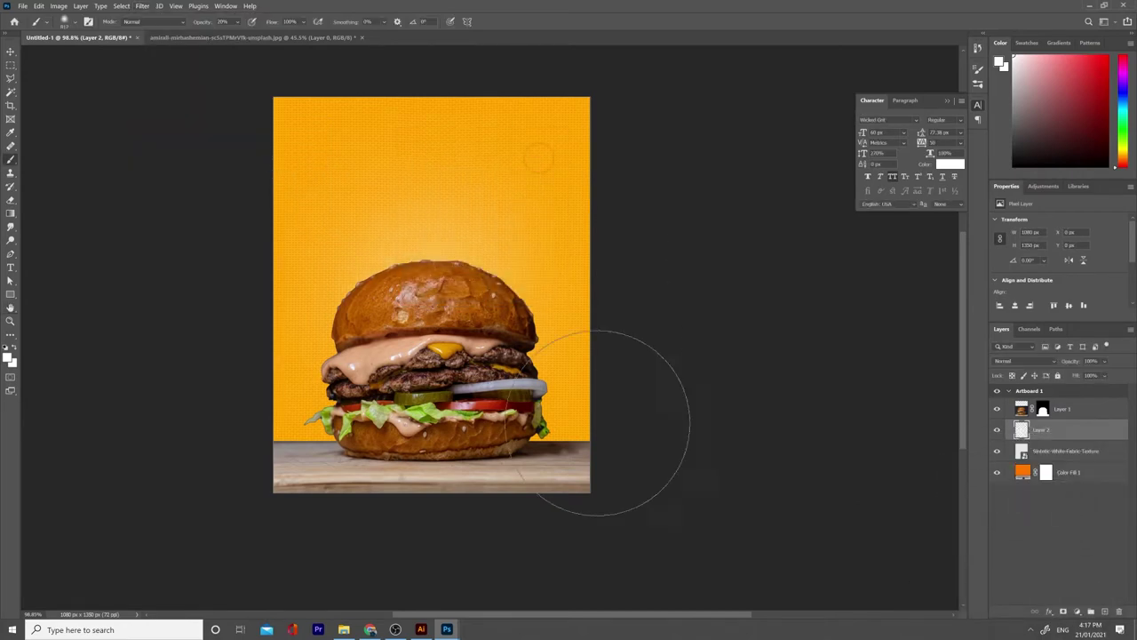
# - Change the blurred glow layer's blend mode to Overlay
pyautogui.press('v')
pyautogui.click(1013, 362)
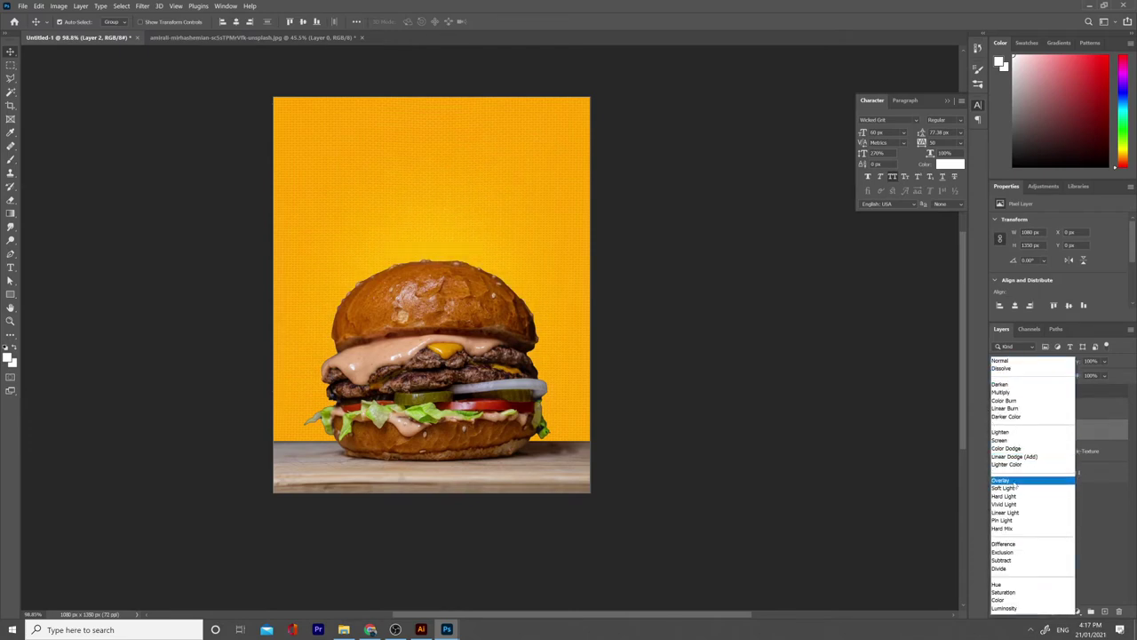
pyautogui.click(1015, 480)
pyautogui.press('b')
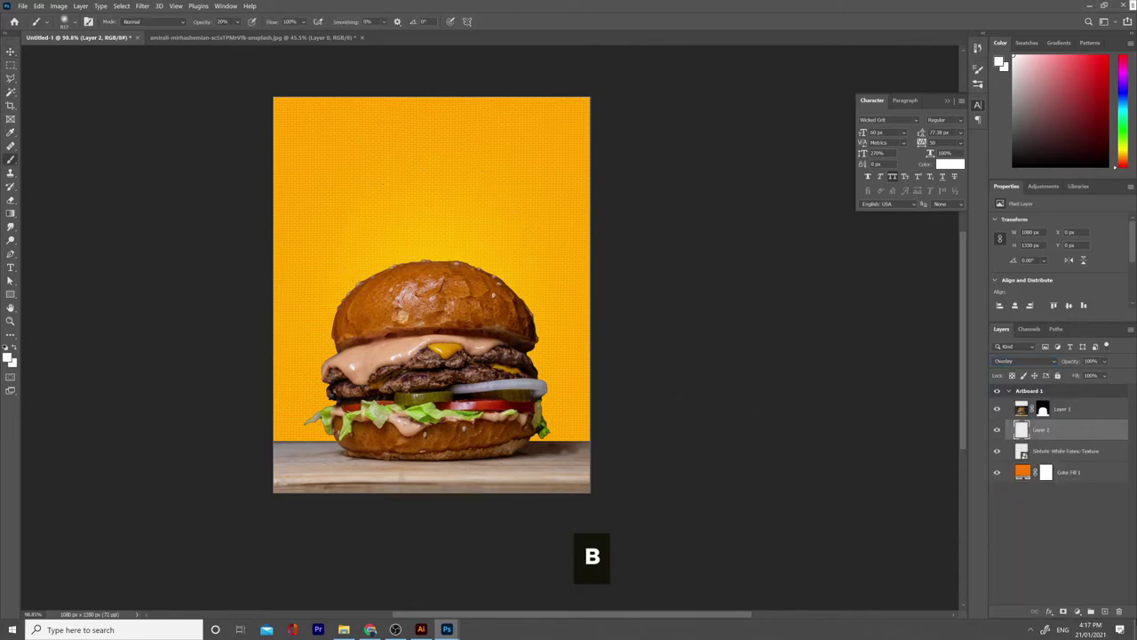
pyautogui.click(1091, 610)
pyautogui.moveTo(448, 275)
pyautogui.mouseDown()
pyautogui.moveTo(474, 252)
pyautogui.moveTo(441, 267)
pyautogui.mouseUp()
pyautogui.press('d')
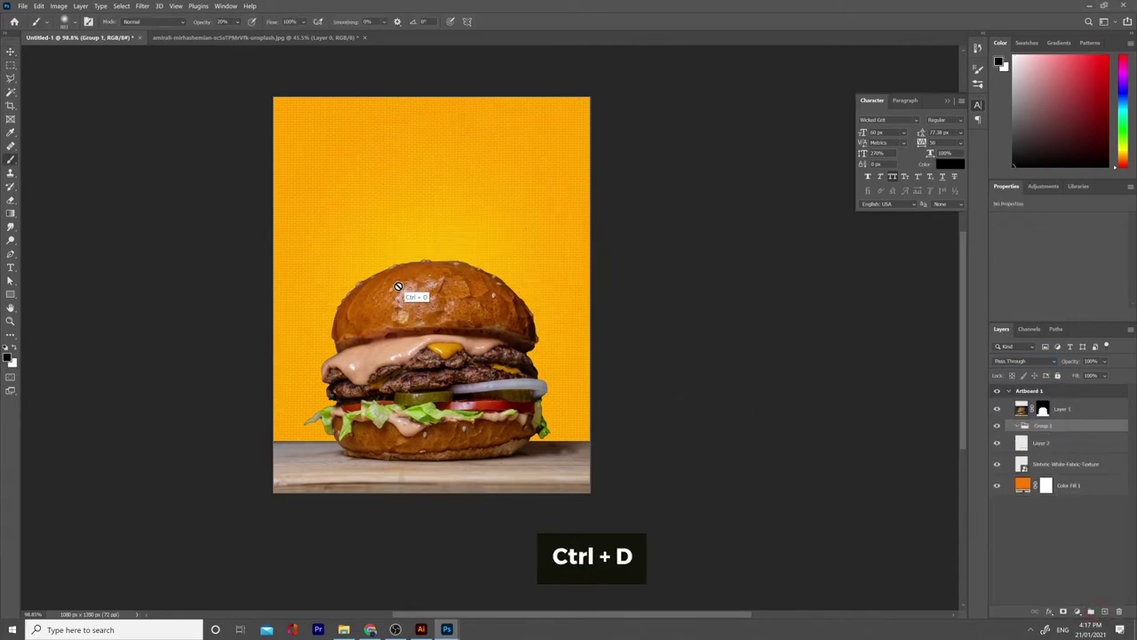
pyautogui.press('x')
pyautogui.press('b')
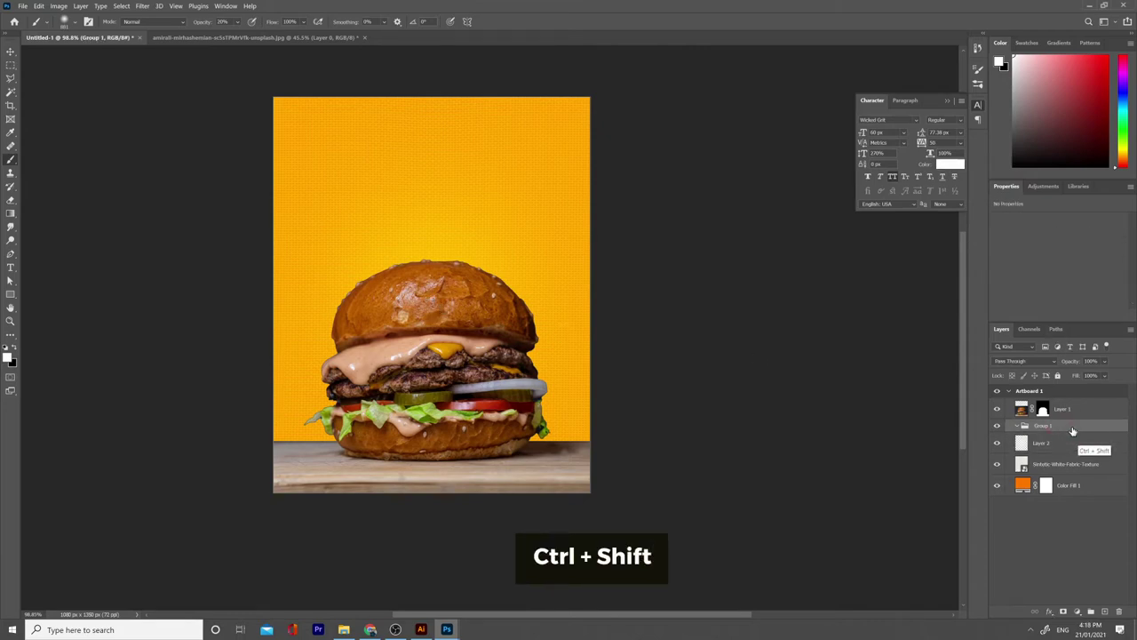
pyautogui.hotkey('ctrl', 'shift', 'g')
# - Add another layer above the first glow and paint a second soft white glow behind the top bun
pyautogui.click(1106, 611)
pyautogui.press('b')
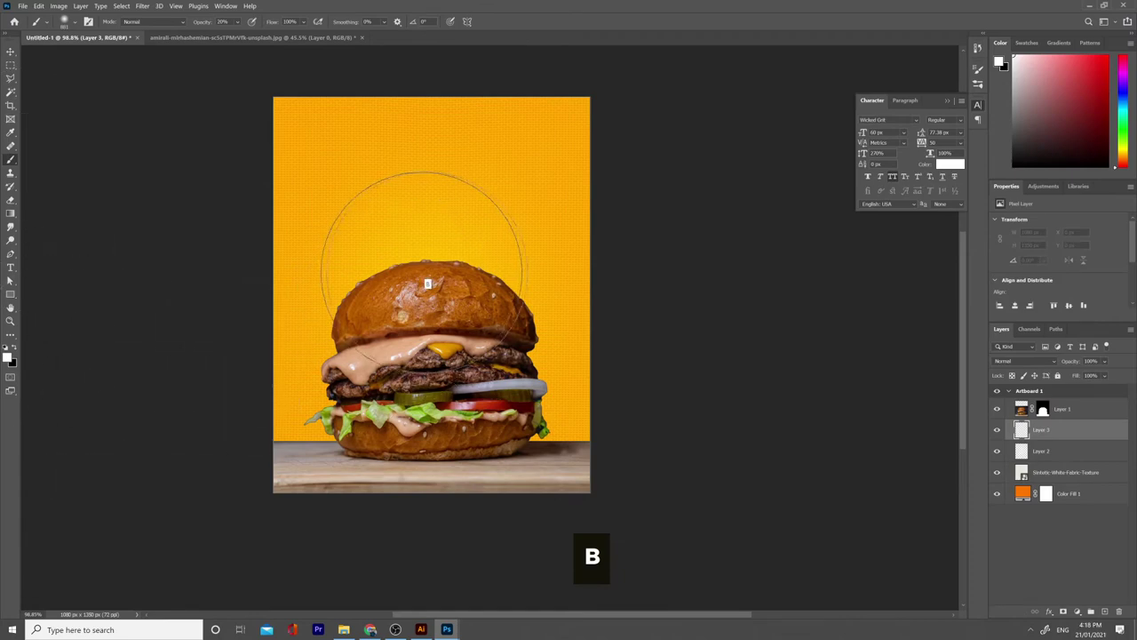
pyautogui.click(444, 269)
pyautogui.moveTo(441, 268); pyautogui.dragTo(415, 279)
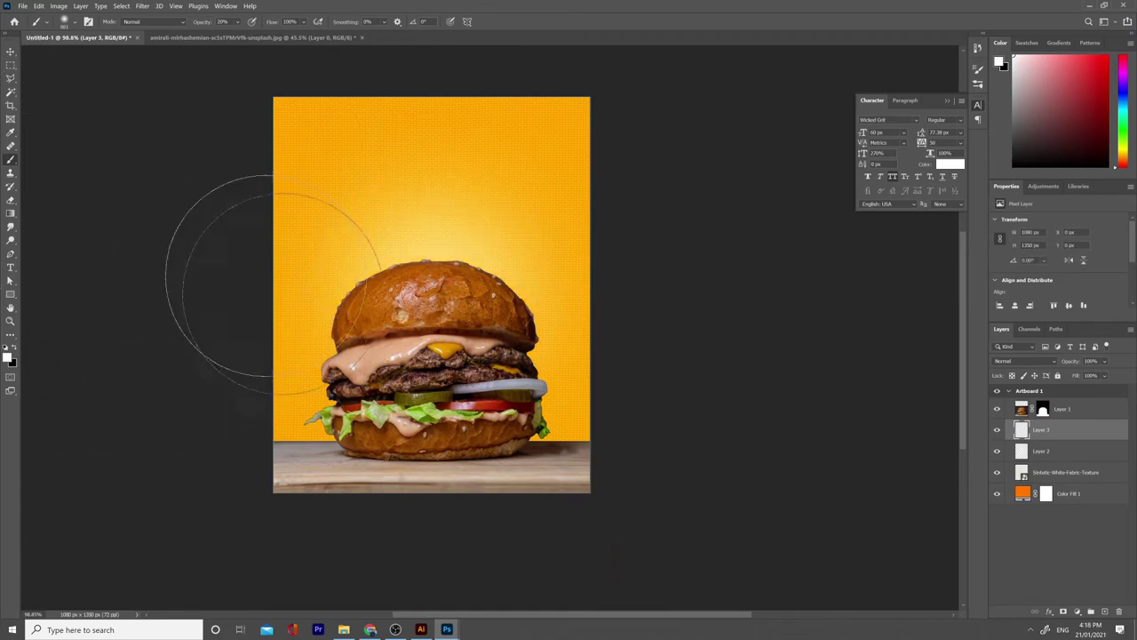
# - Set the second glow layer's blend mode to Overlay and its opacity to 57%
pyautogui.click(1024, 361)
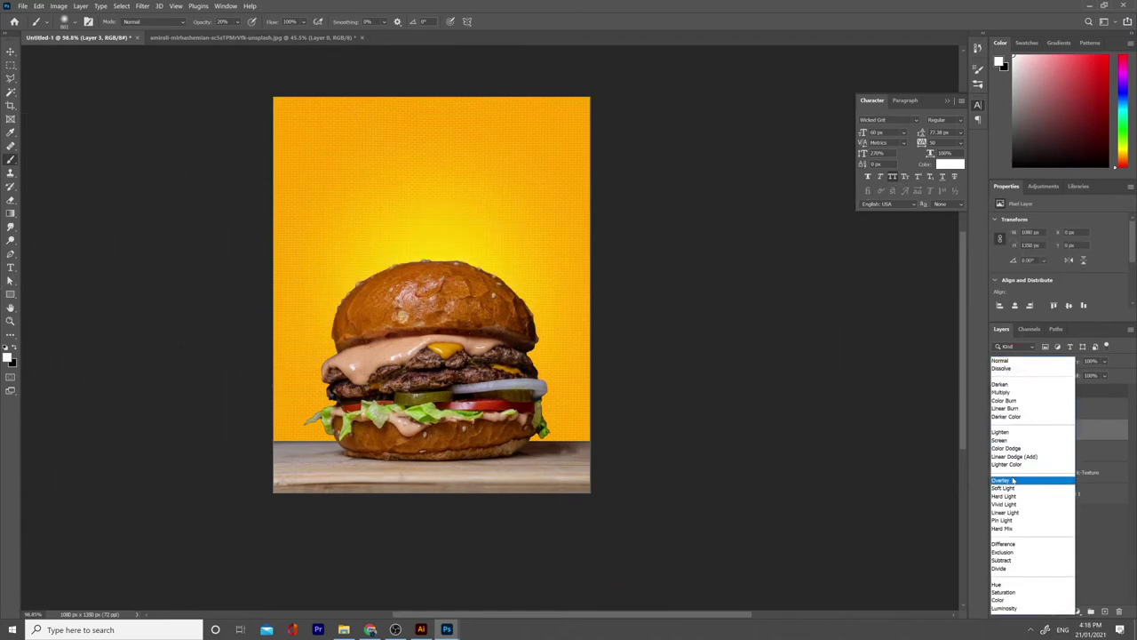
pyautogui.click(1006, 479)
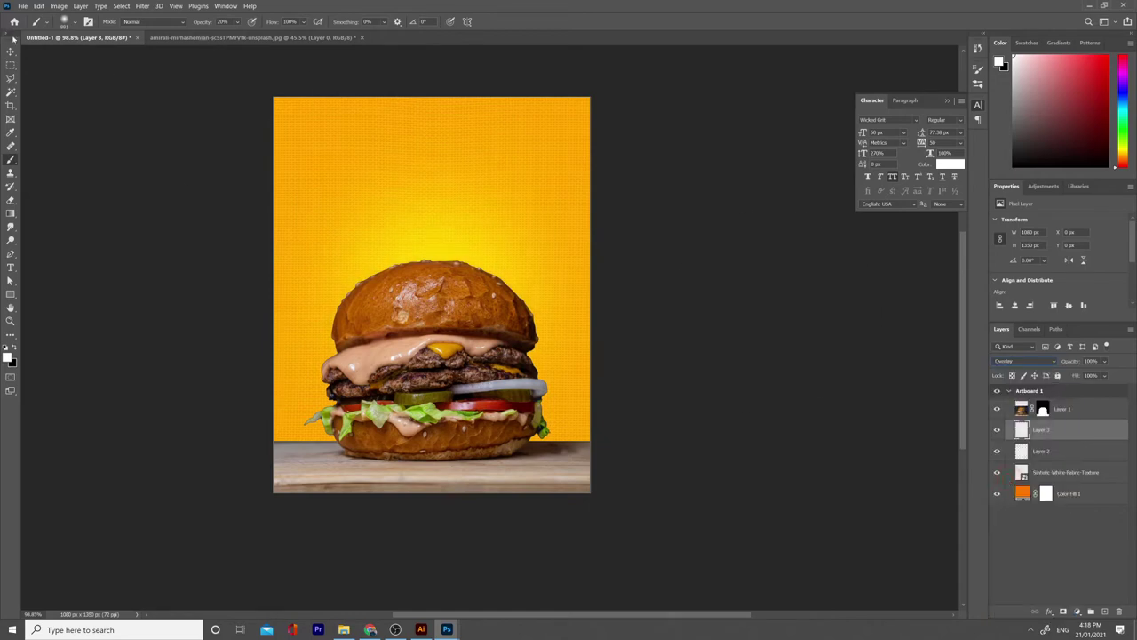
pyautogui.click(10, 52)
pyautogui.press('4')
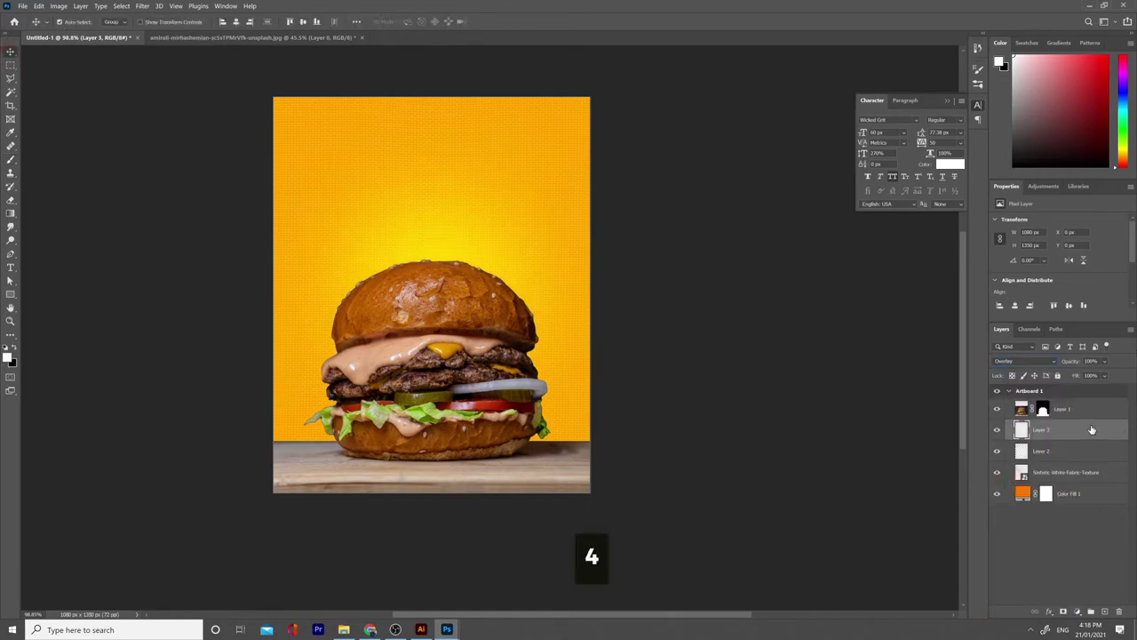
pyautogui.moveTo(1078, 364); pyautogui.dragTo(1094, 365)
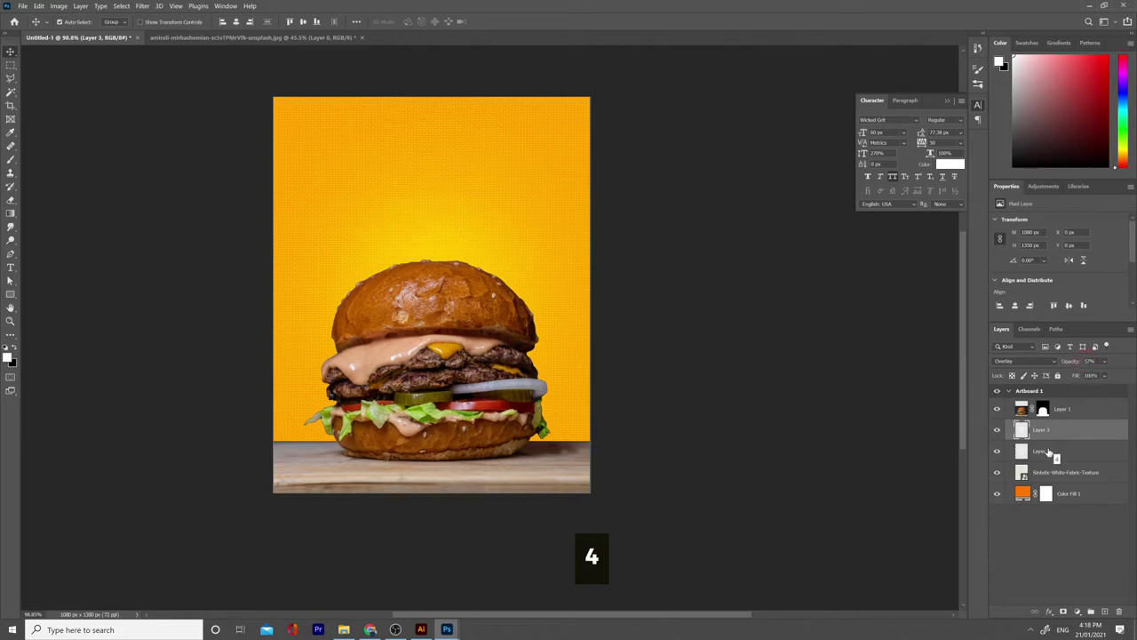
# - Group both glow layers, the fabric texture and the color fill, and name the group BG
pyautogui.keyDown('shift'); pyautogui.click(1095, 493); pyautogui.keyUp('shift')
pyautogui.hotkey('ctrl', 'g')
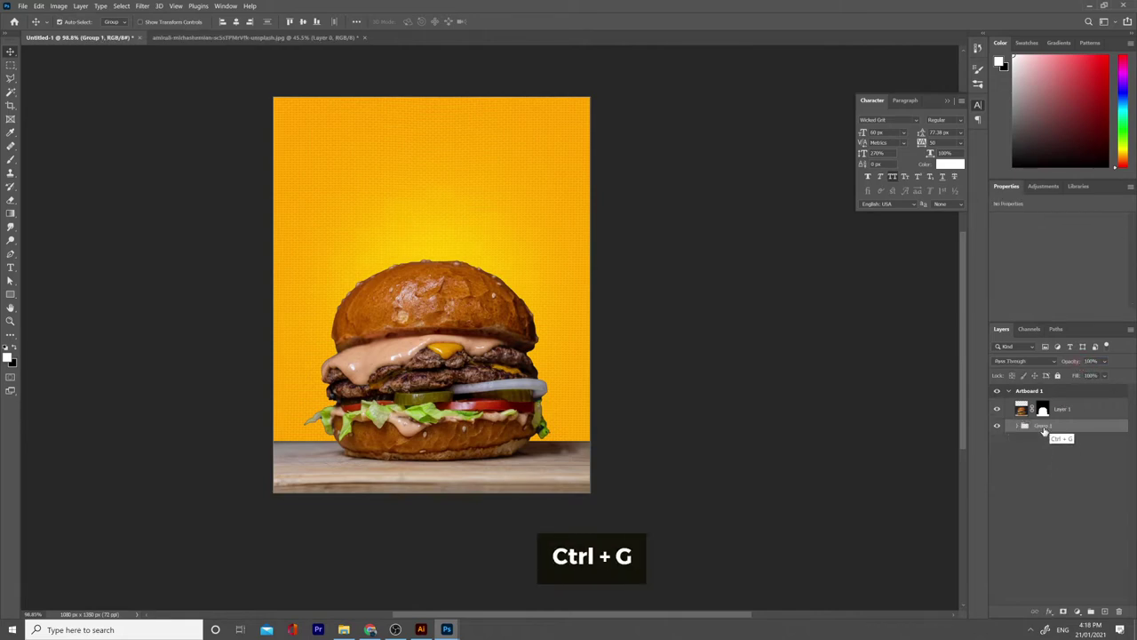
pyautogui.doubleClick(1042, 426)
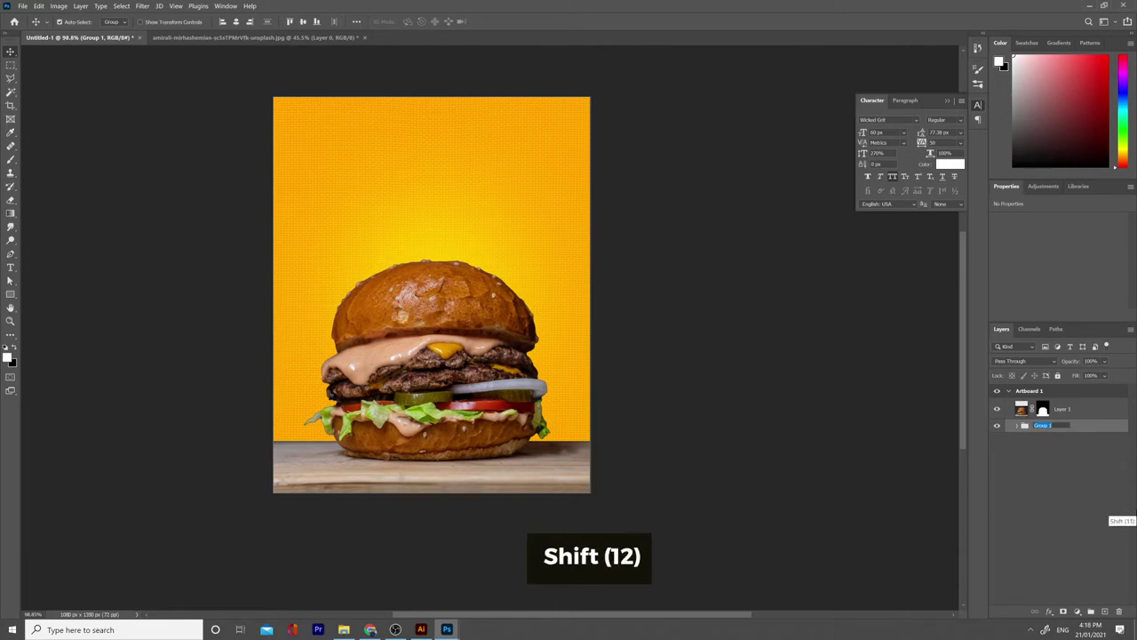
pyautogui.write('BG')
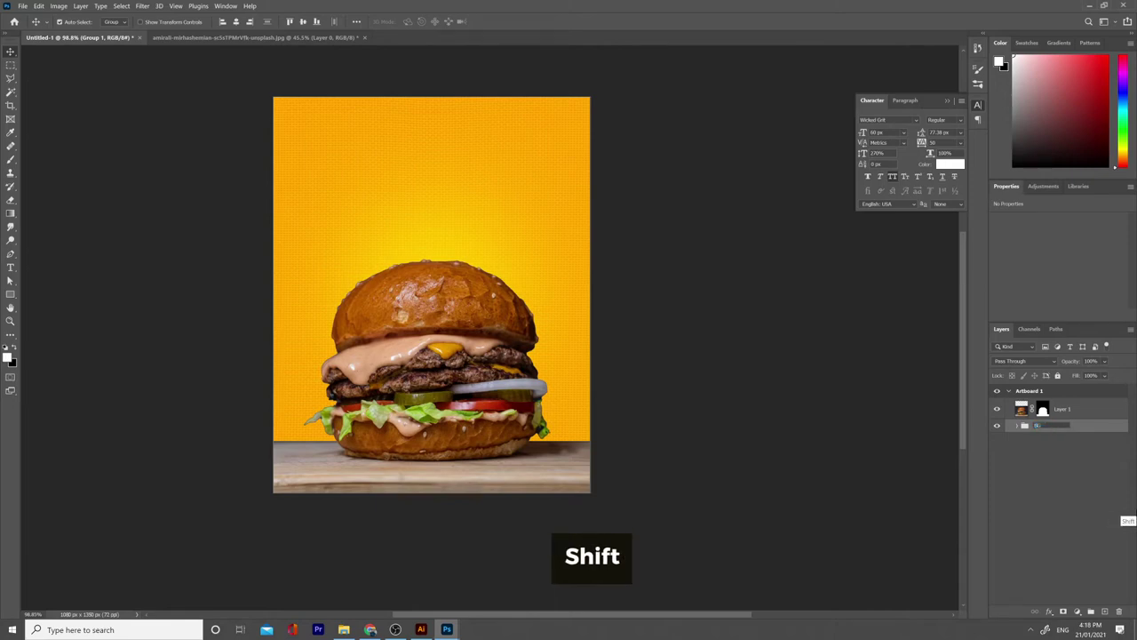
pyautogui.click(1090, 430)
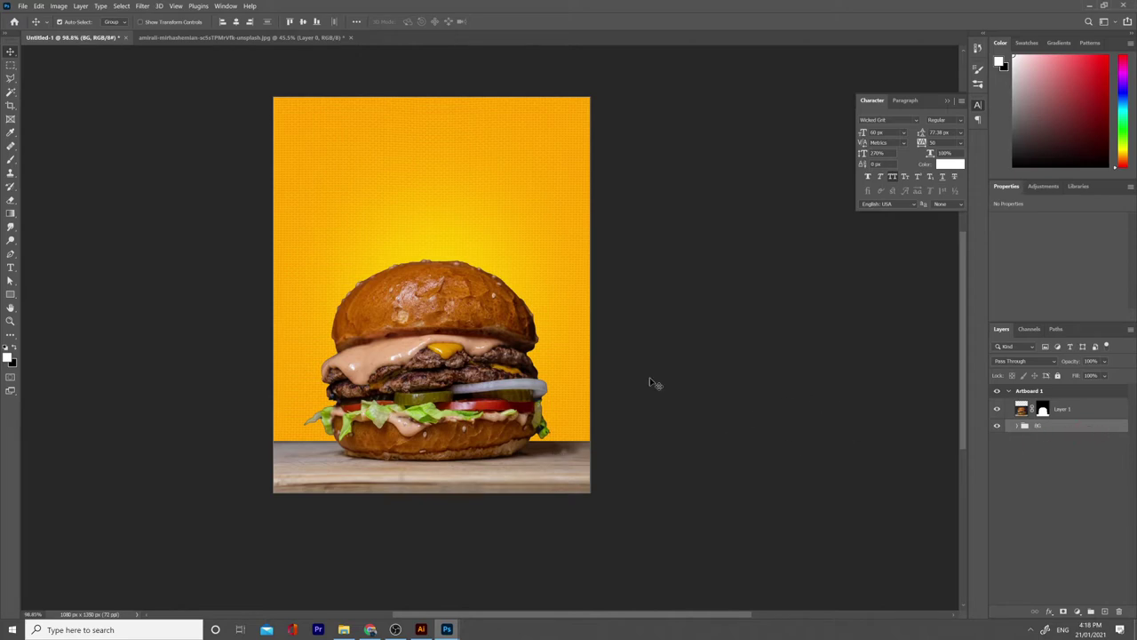
# - Rename the masked burger layer BURGER
pyautogui.click(1063, 410)
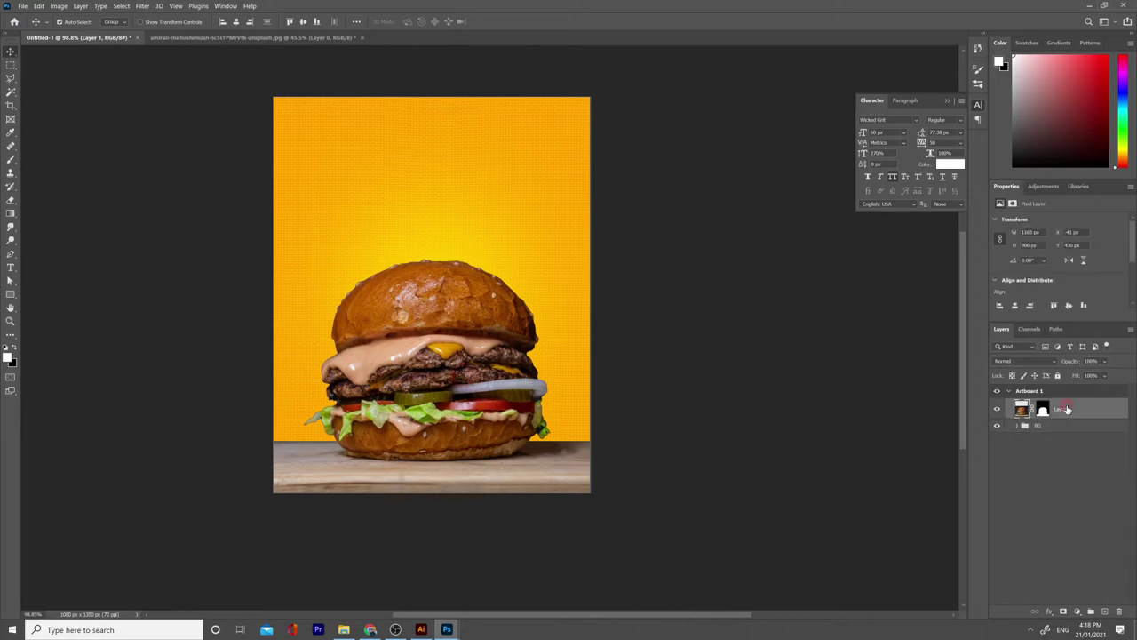
pyautogui.doubleClick(1067, 410)
pyautogui.write('BURGER')
pyautogui.hotkey('shift', 'Return')
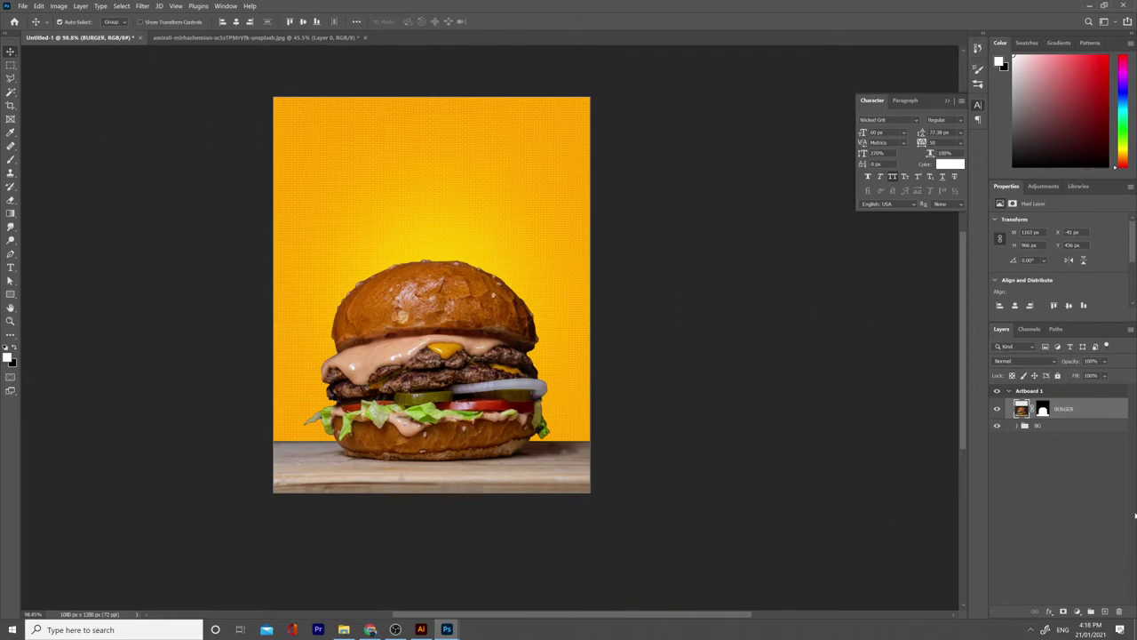
# - Add a Brightness/Contrast adjustment layer above the BURGER layer and set its brightness to 23
pyautogui.click(1077, 611)
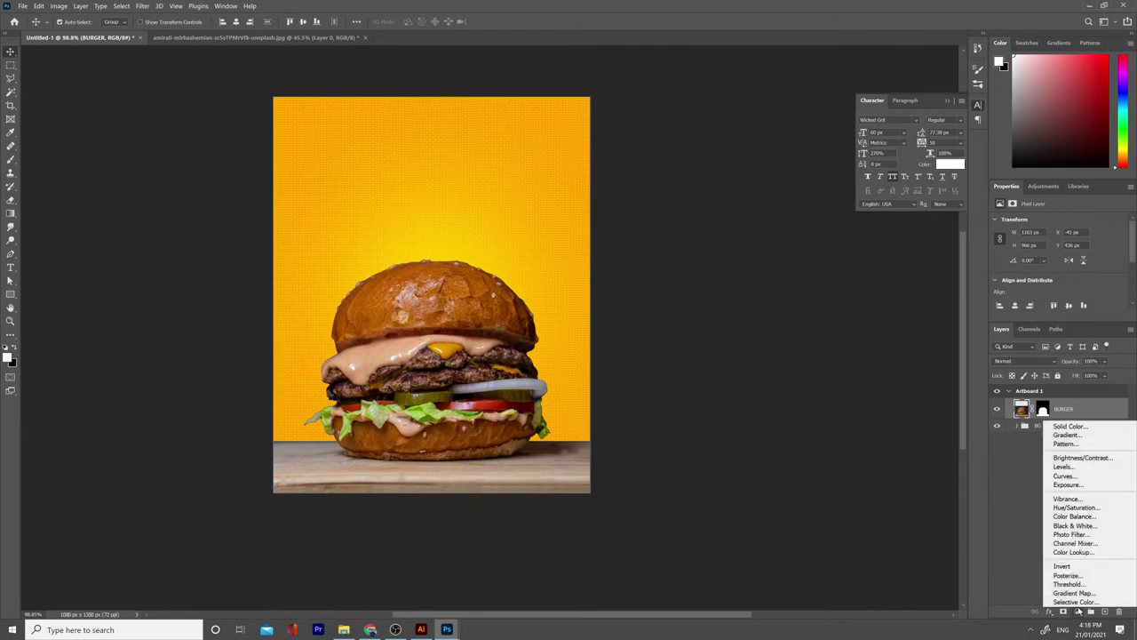
pyautogui.click(1080, 458)
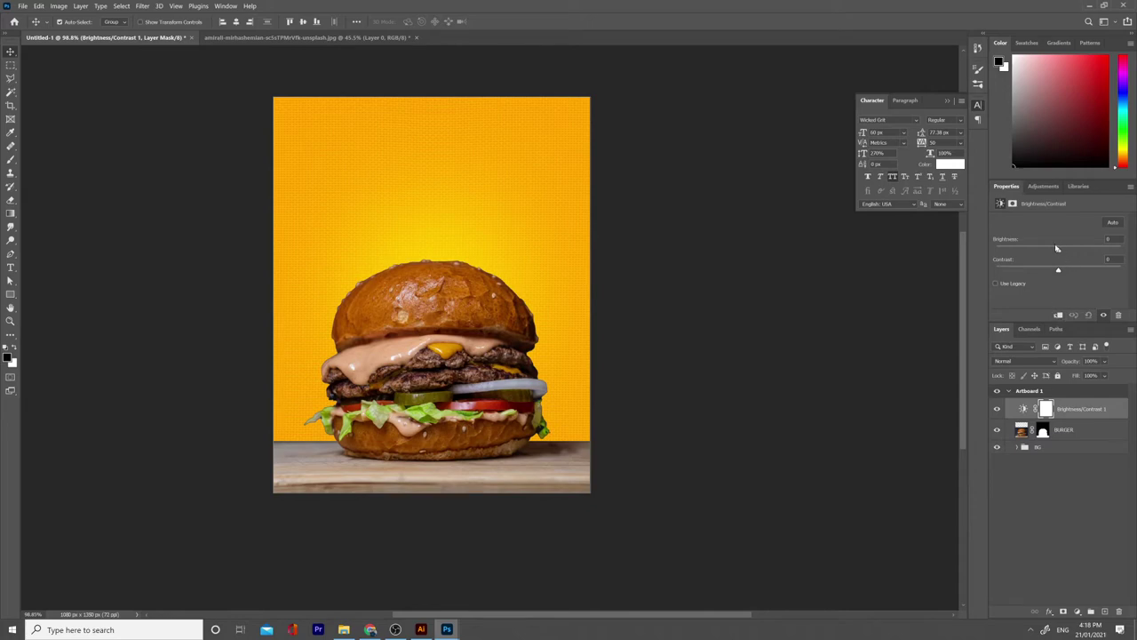
pyautogui.moveTo(1069, 252)
pyautogui.mouseDown()
pyautogui.moveTo(1044, 252)
pyautogui.moveTo(1067, 253)
pyautogui.mouseUp()
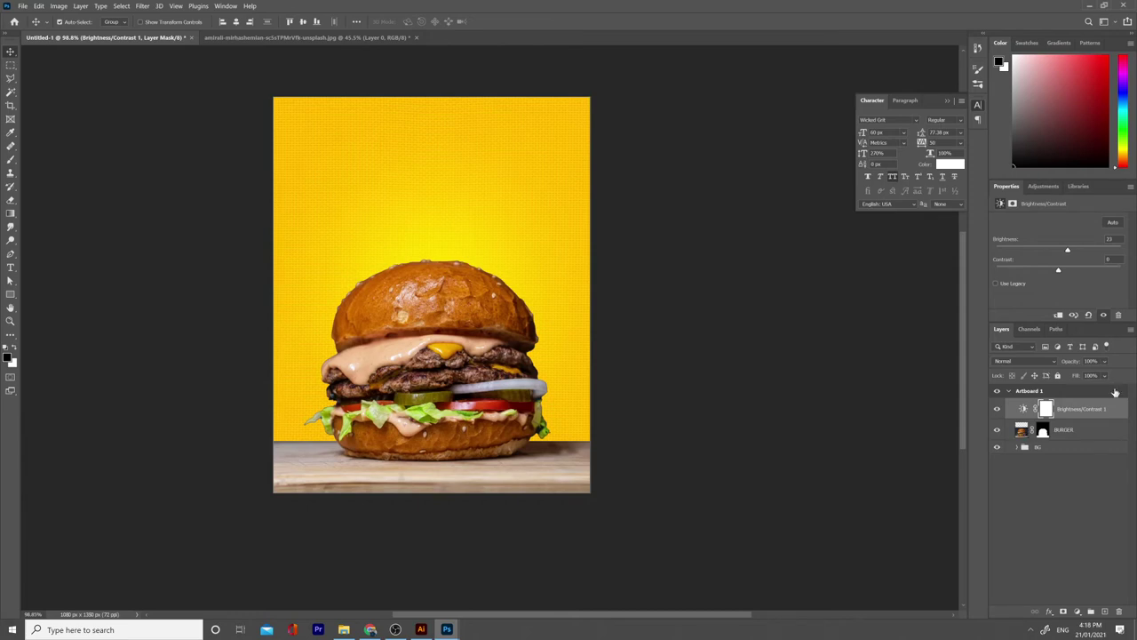
# - Clip the Brightness/Contrast adjustment to the BURGER layer and release the clipping again
pyautogui.click(1023, 429)
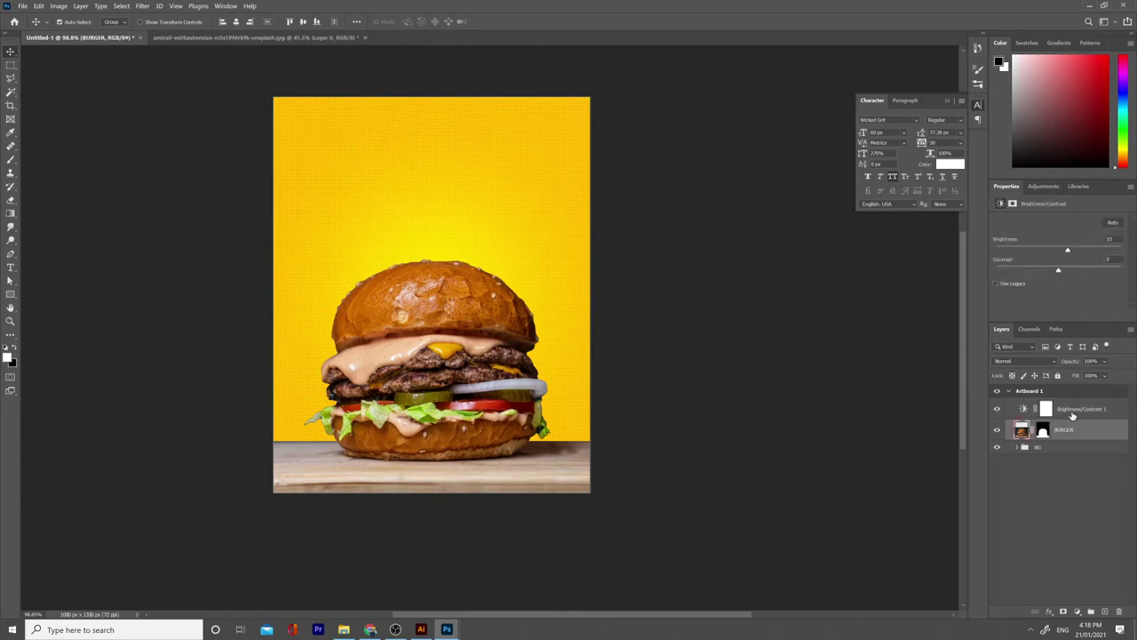
pyautogui.click(1022, 408)
pyautogui.click(1022, 408)
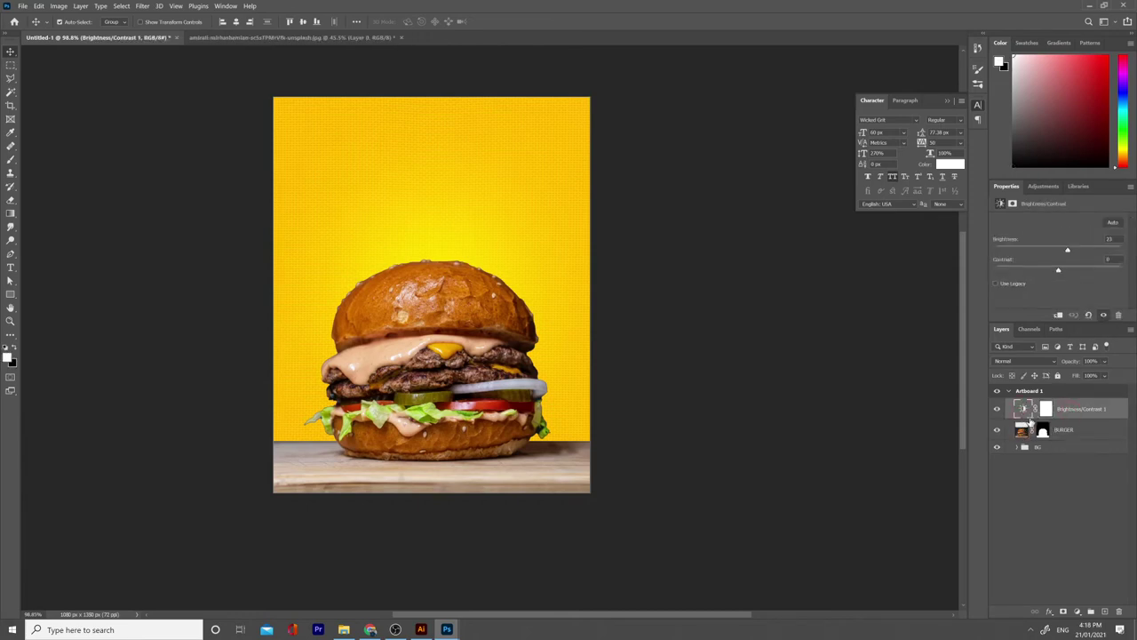
pyautogui.click(1060, 316)
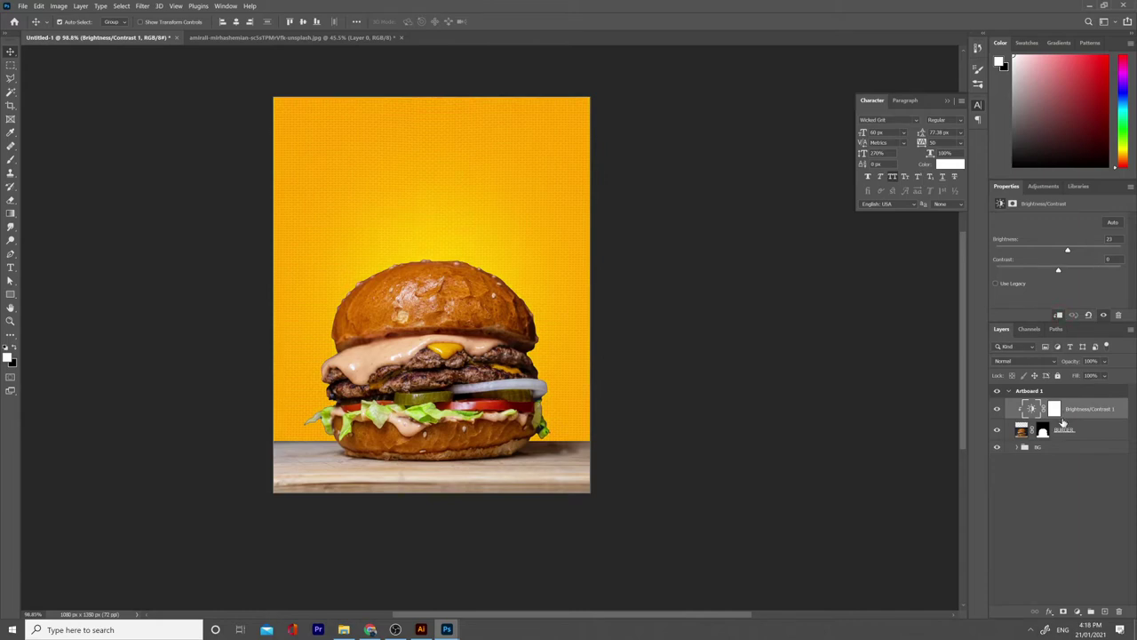
pyautogui.keyDown('alt'); pyautogui.click(1064, 423); pyautogui.keyUp('alt')
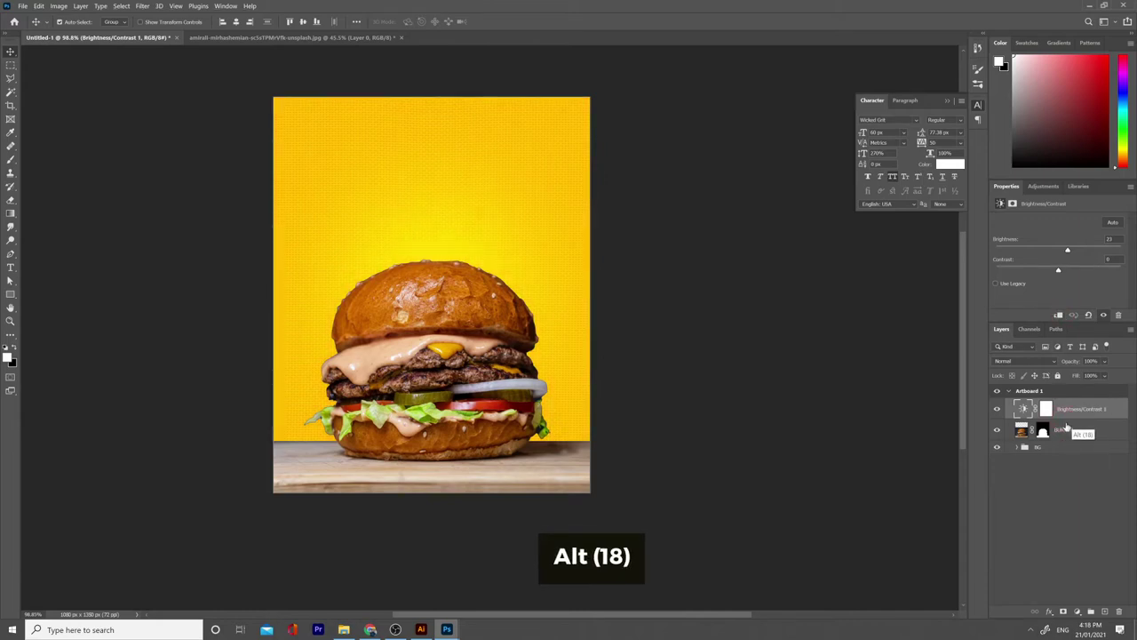
# - Clip the Brightness/Contrast adjustment to the BURGER layer and set its brightness to 27 and contrast to 29
pyautogui.keyDown('alt'); pyautogui.click(1066, 424); pyautogui.keyUp('alt')
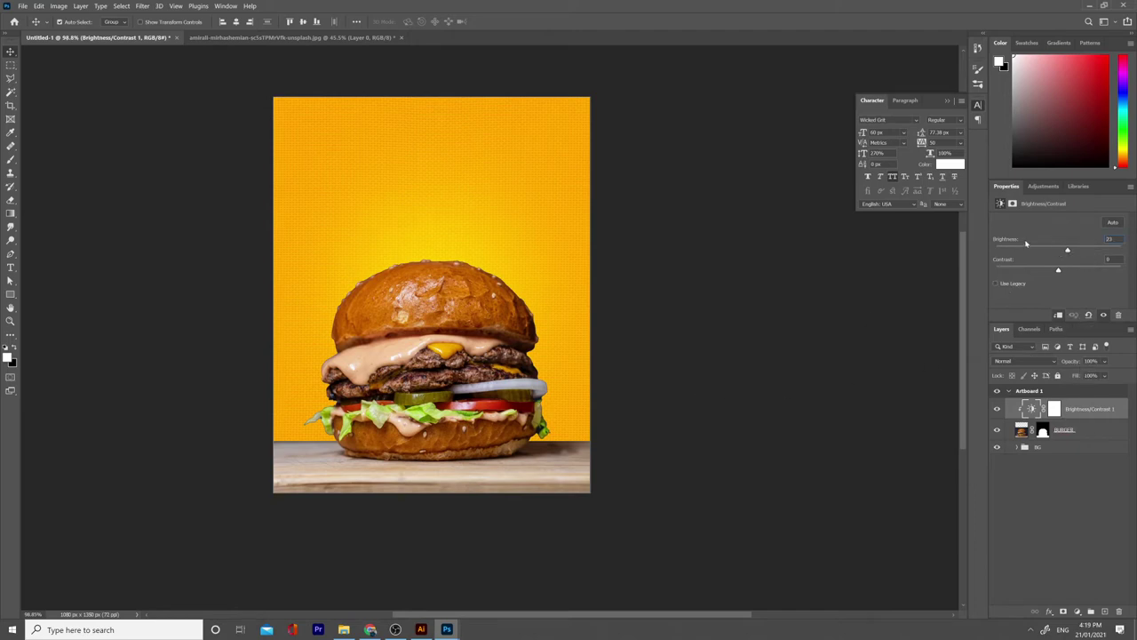
pyautogui.write('0')
pyautogui.doubleClick(1113, 239)
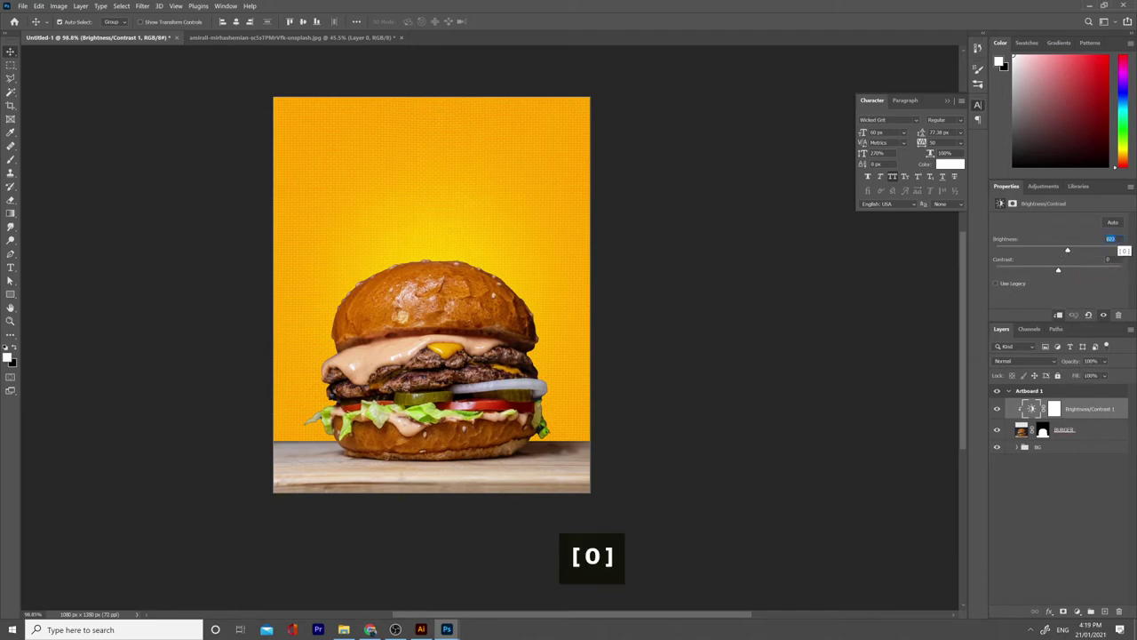
pyautogui.write('0')
pyautogui.moveTo(1058, 270); pyautogui.dragTo(1076, 272)
pyautogui.moveTo(1058, 250); pyautogui.dragTo(1074, 253)
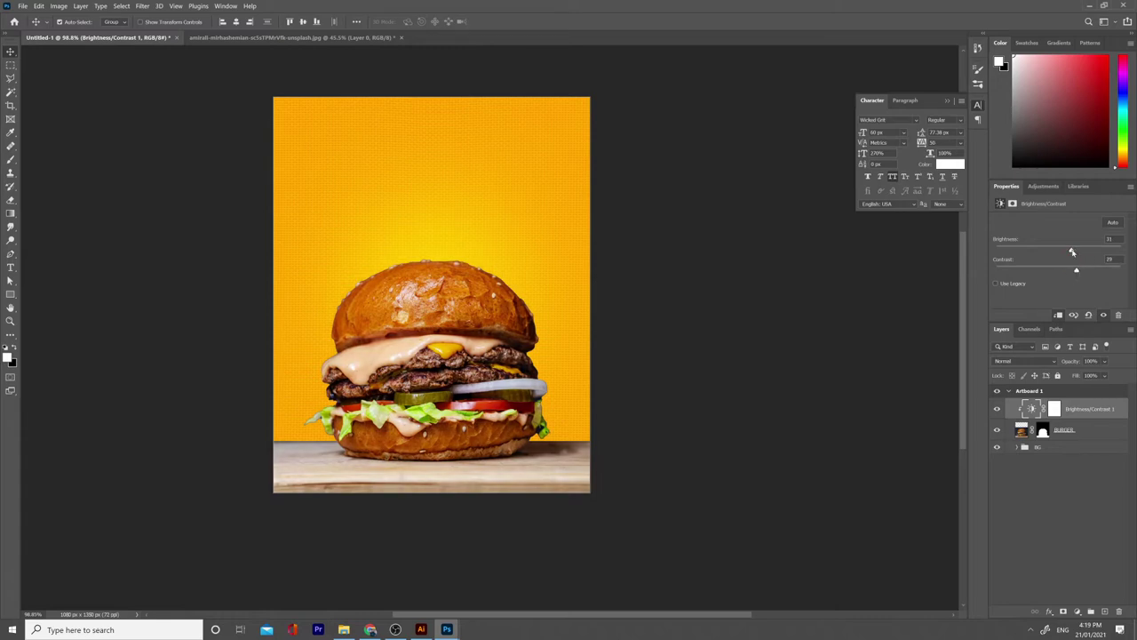
pyautogui.moveTo(1072, 252); pyautogui.dragTo(1073, 252)
# - Add a Vibrance adjustment layer clipped to the burger and set its vibrance to +43
pyautogui.click(1077, 612)
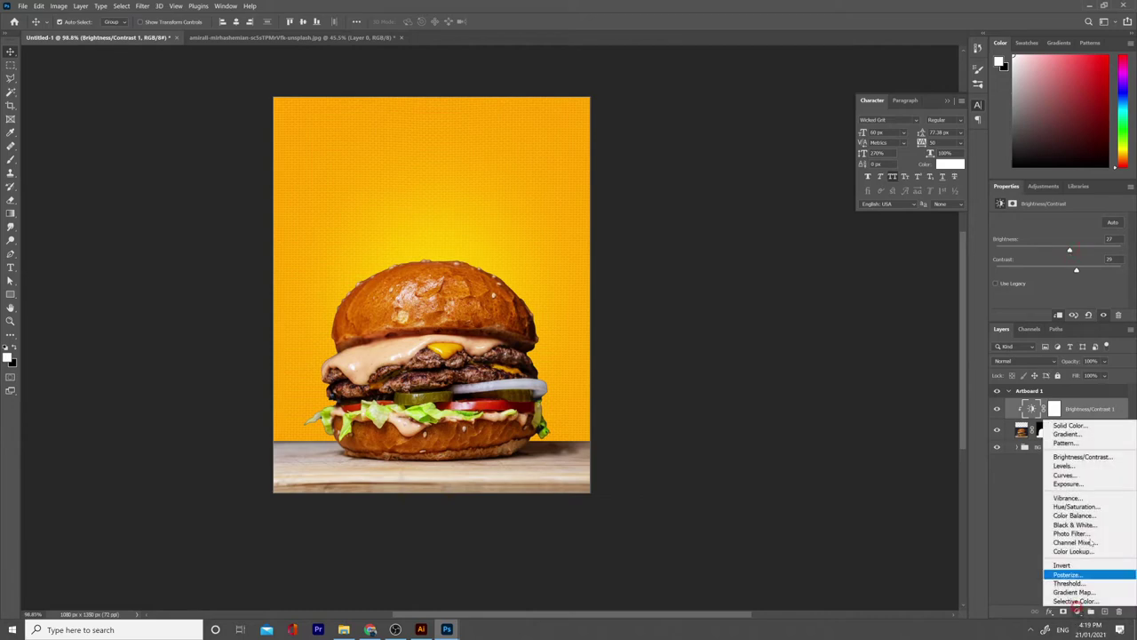
pyautogui.click(1078, 613)
pyautogui.click(1082, 613)
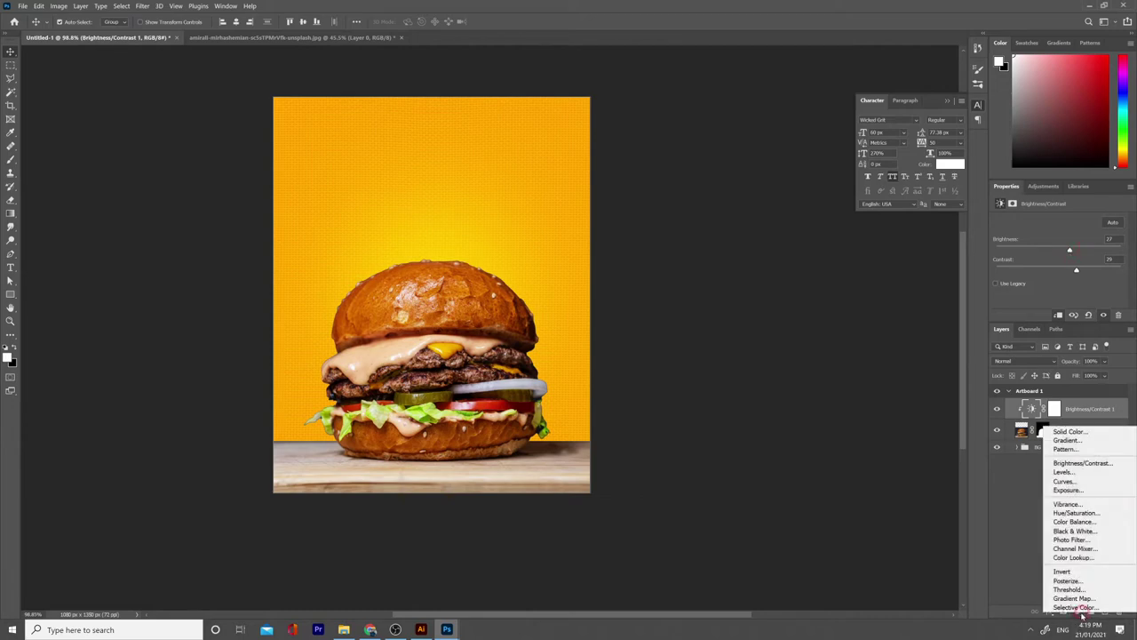
pyautogui.click(1091, 506)
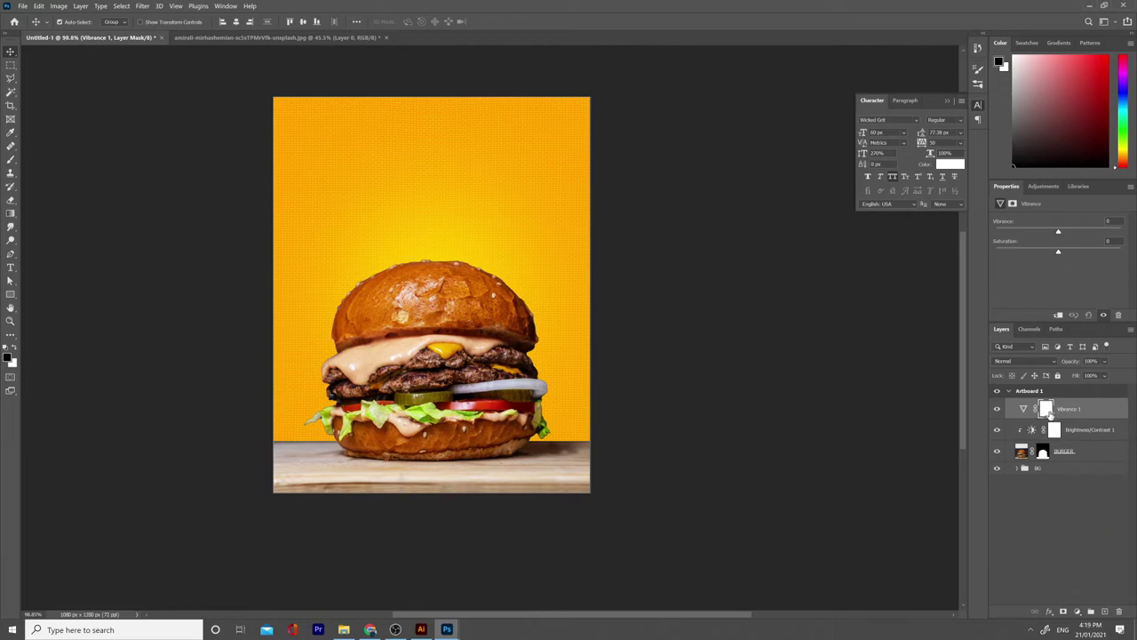
pyautogui.click(1058, 315)
pyautogui.moveTo(1069, 230); pyautogui.dragTo(1096, 230)
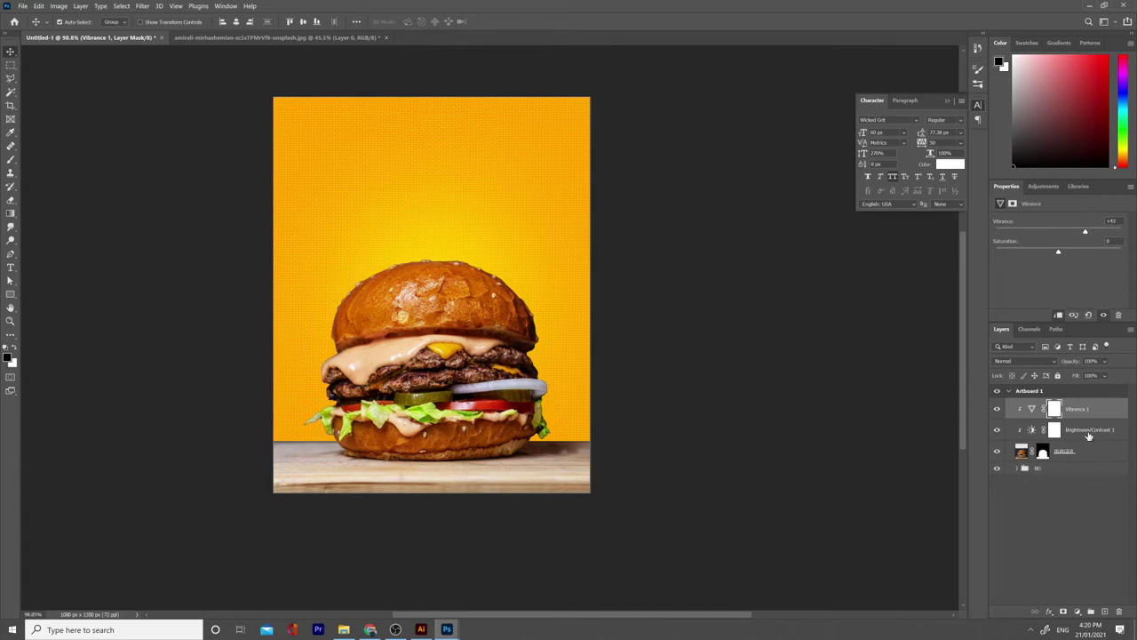
# - Add a clipped Selective Color adjustment over the burger and adjust its Reds and Yellows, with cyan at +25% for the Yellows
pyautogui.click(1078, 612)
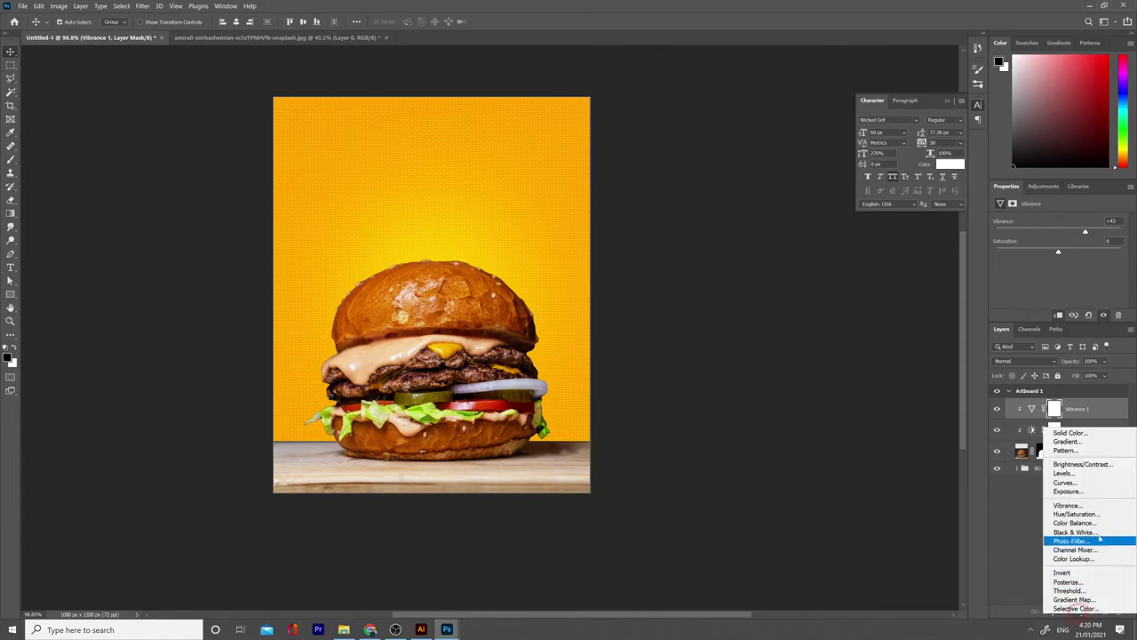
pyautogui.click(1091, 609)
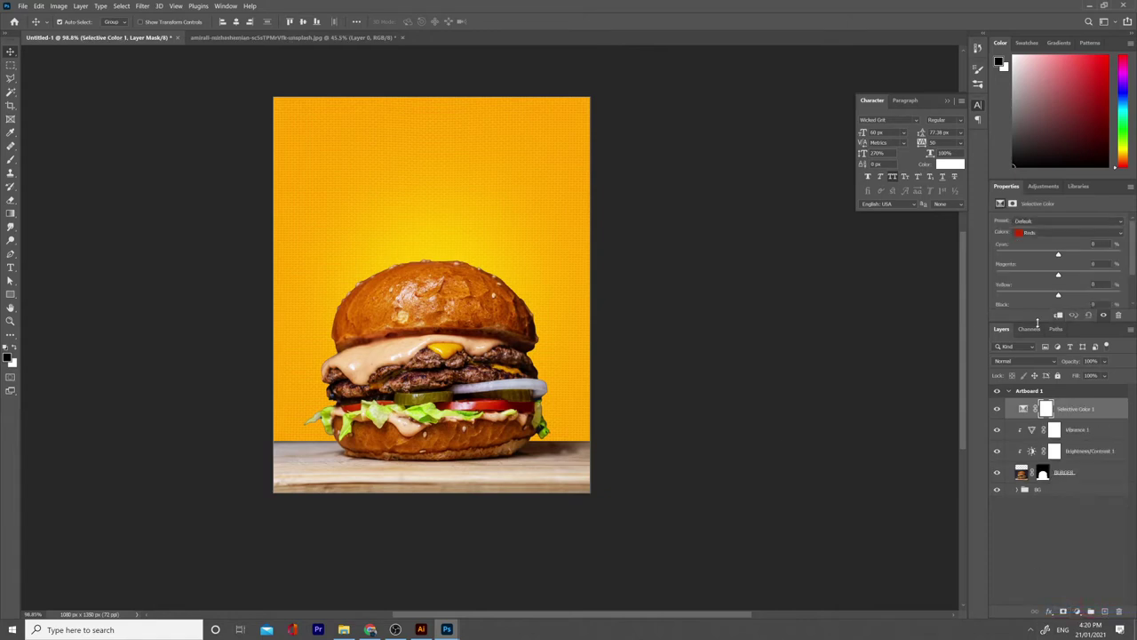
pyautogui.moveTo(1037, 323); pyautogui.dragTo(1050, 366)
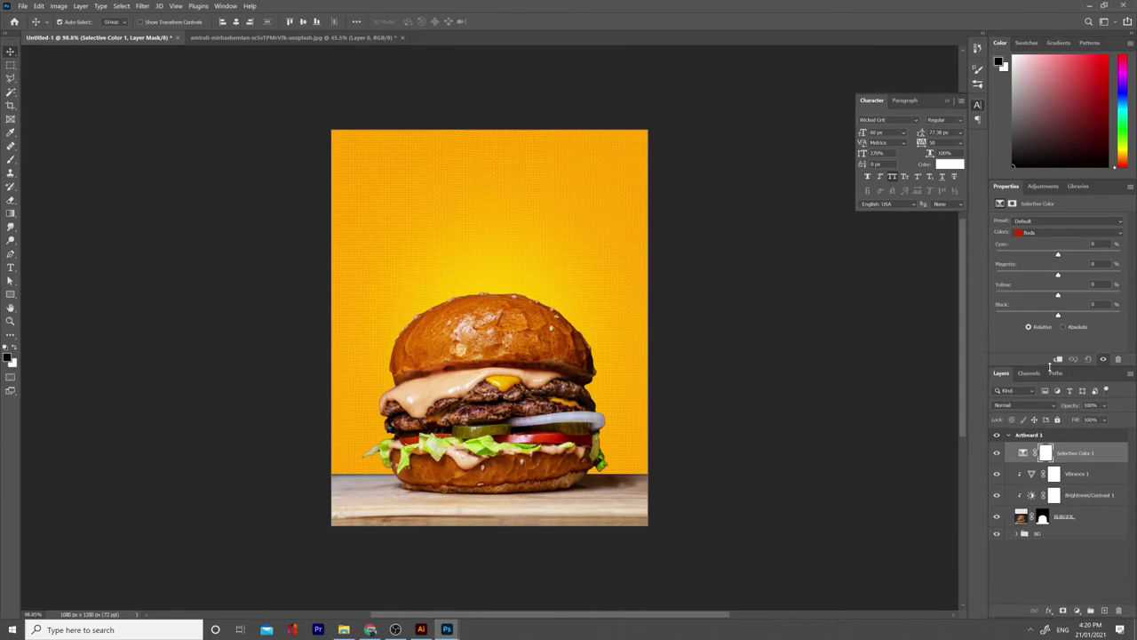
pyautogui.scroll(2, 636, 485)
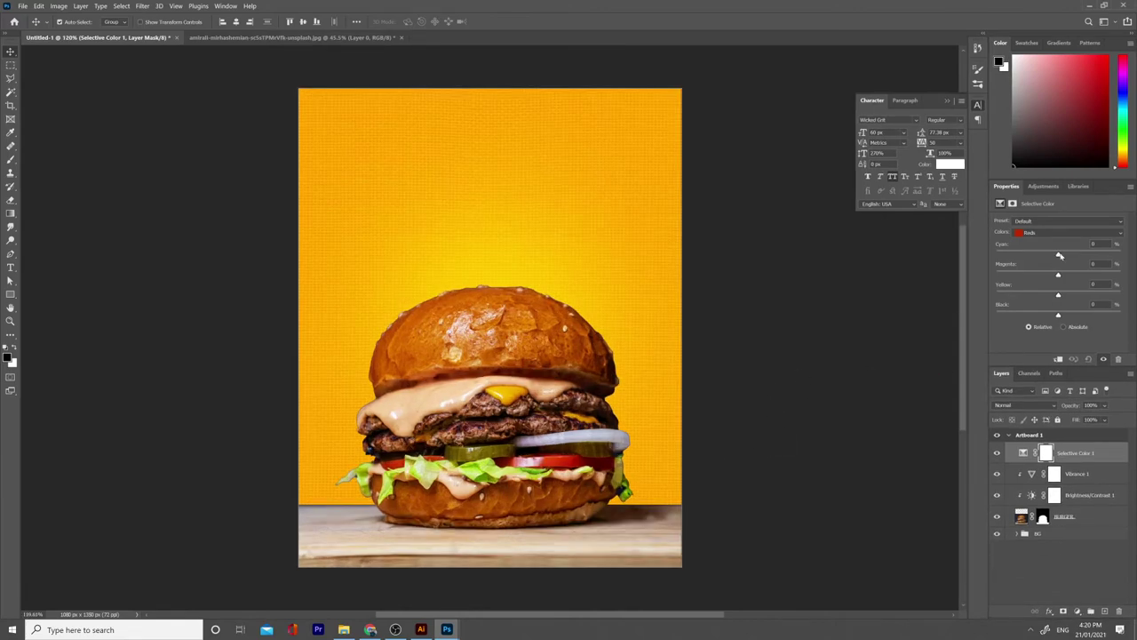
pyautogui.moveTo(1058, 315); pyautogui.dragTo(1057, 317)
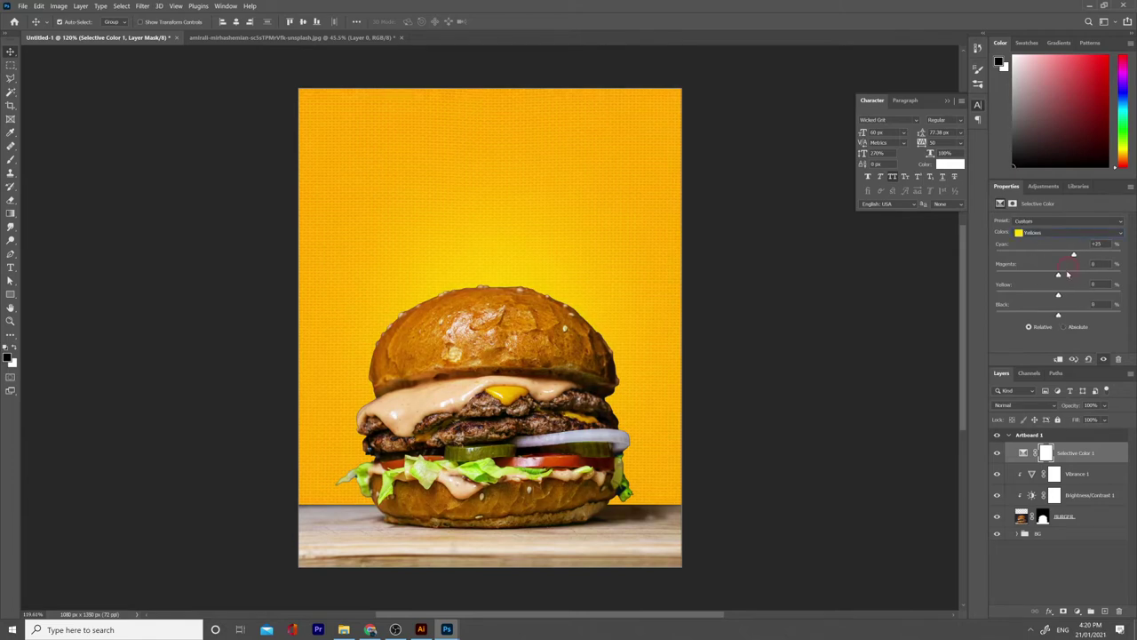
pyautogui.moveTo(1058, 275); pyautogui.dragTo(1053, 274)
# - Try shifting the Cyans in the Selective Color adjustment and reset their values to 0
pyautogui.click(1066, 232)
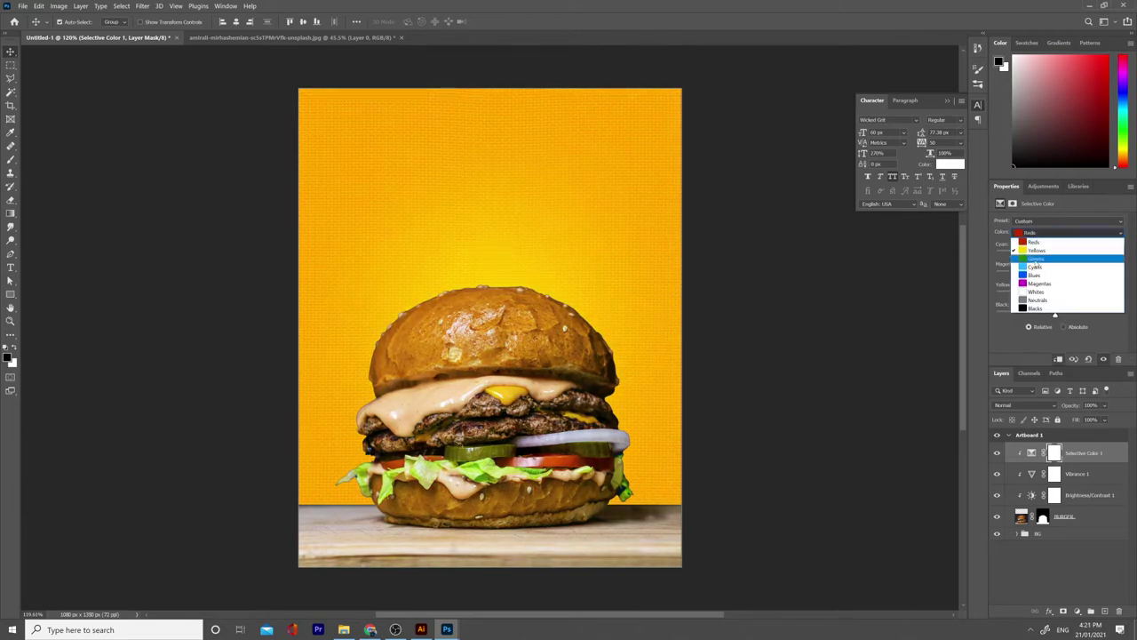
pyautogui.click(1066, 243)
pyautogui.click(1038, 273)
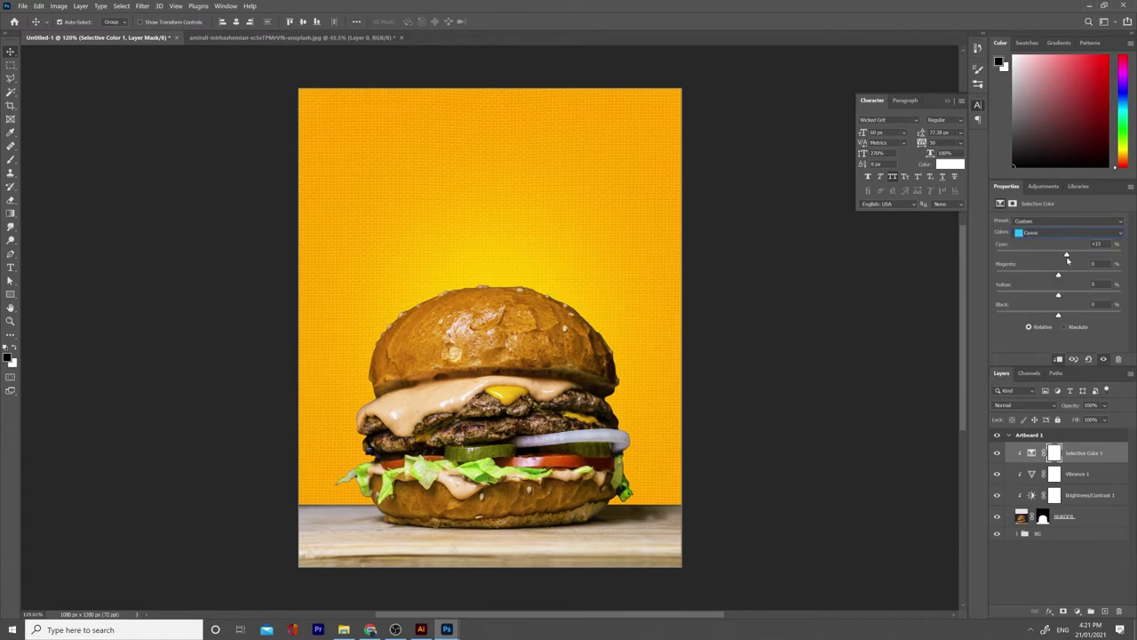
pyautogui.write('0')
pyautogui.moveTo(1058, 275); pyautogui.dragTo(1063, 276)
pyautogui.moveTo(1058, 315); pyautogui.dragTo(1071, 316)
pyautogui.press('0')
pyautogui.press('0')
pyautogui.press('0')
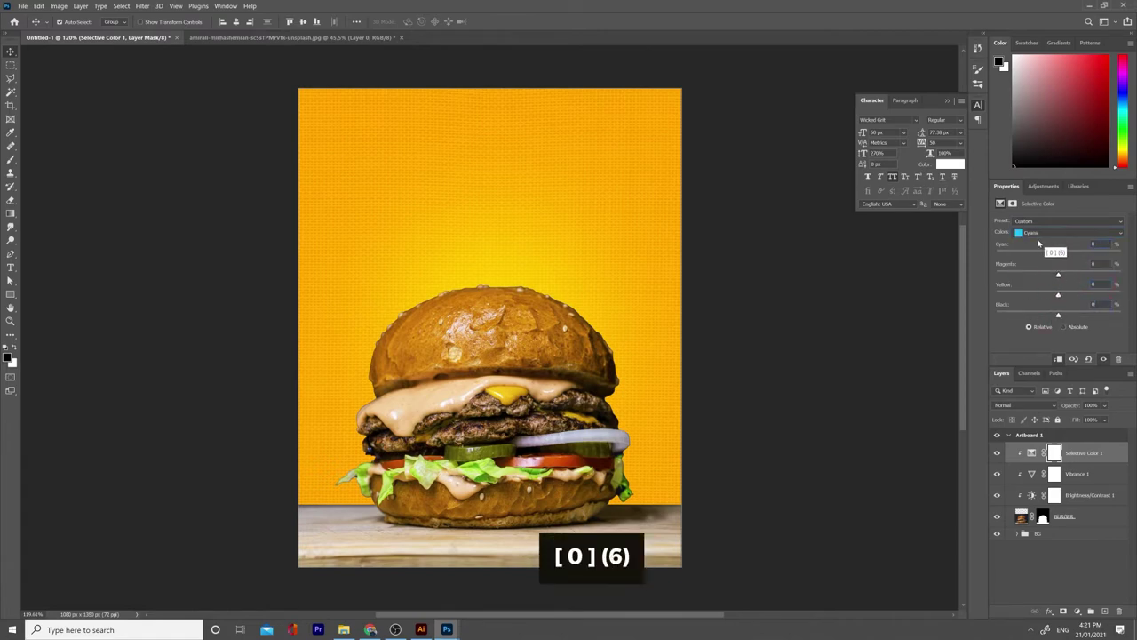
# - Reset the Blues to 0 and set the Whites to cyan +7%, magenta -25% and yellow +33% in the Selective Color adjustment
pyautogui.press('Down')
pyautogui.press('Down')
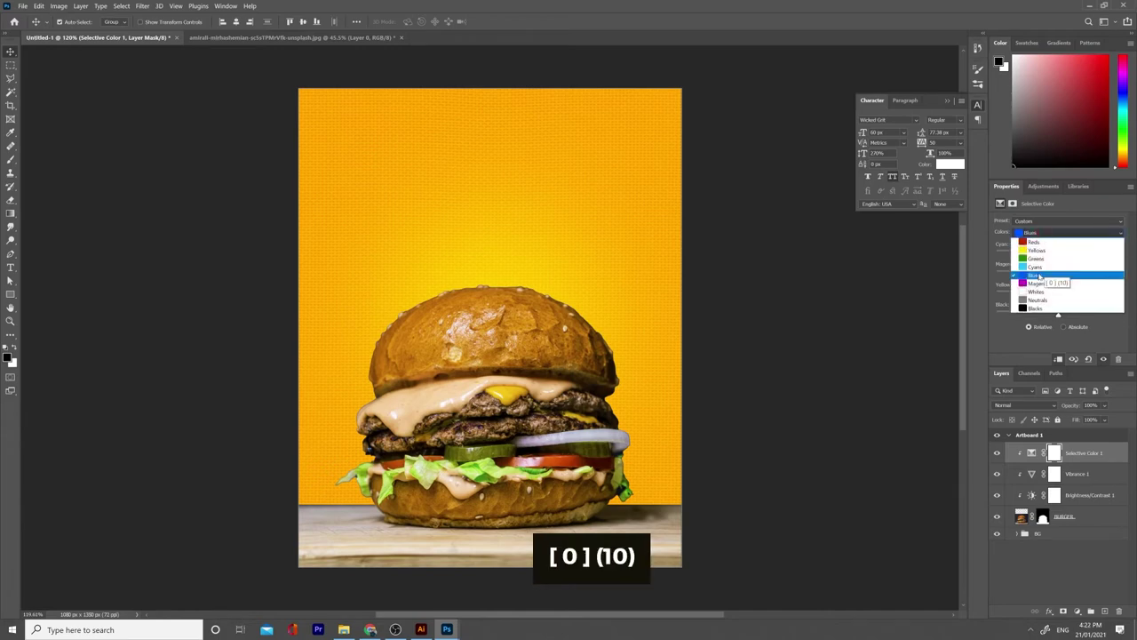
pyautogui.moveTo(1041, 274); pyautogui.dragTo(1084, 256)
pyautogui.press('0')
pyautogui.press('0')
pyautogui.press('Down')
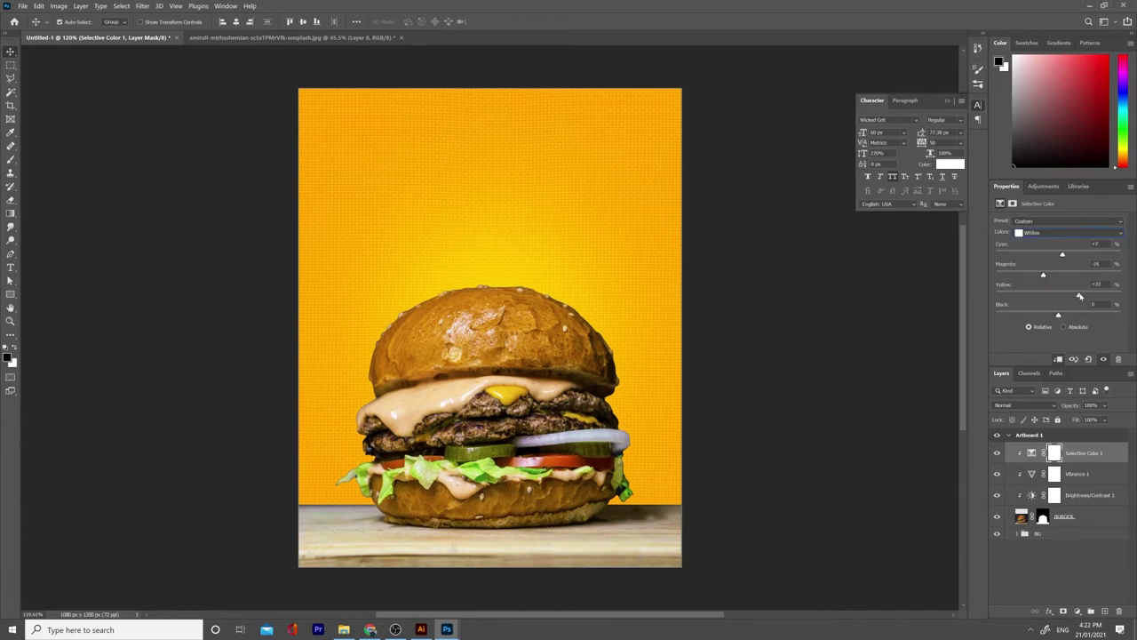
# - Try shifting the Neutrals in the Selective Color adjustment and reset their values to 0
pyautogui.press('Down')
pyautogui.moveTo(1058, 254); pyautogui.dragTo(1081, 255)
pyautogui.click(1107, 244)
pyautogui.write('0')
pyautogui.click(1111, 263)
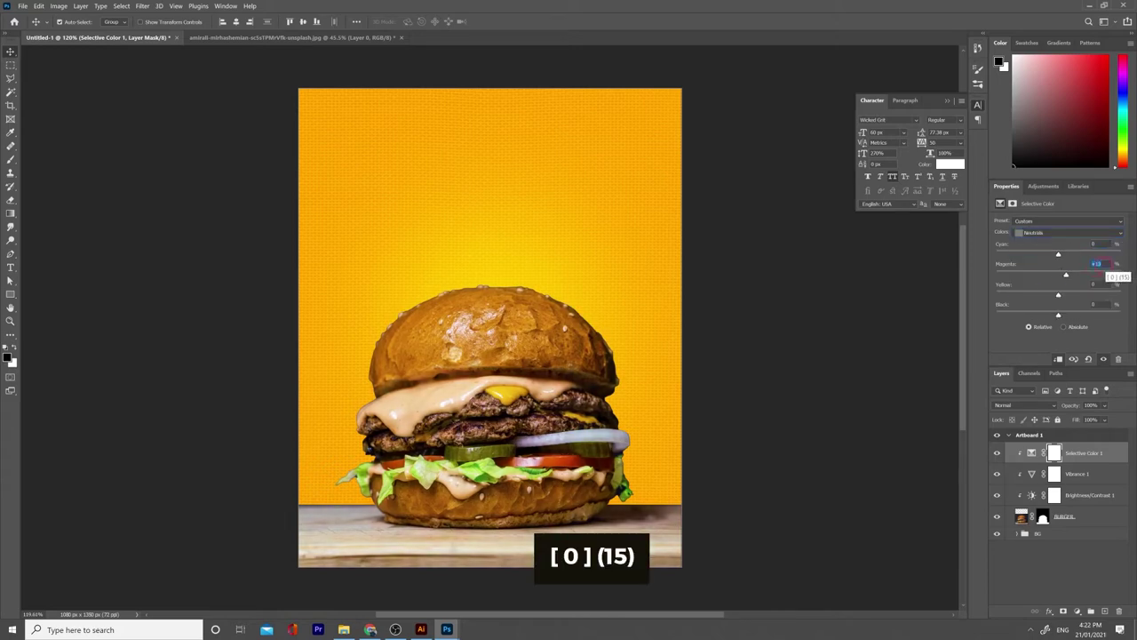
pyautogui.write('0')
pyautogui.click(1103, 304)
pyautogui.write('0')
# - Set the Blacks of the Selective Color adjustment to cyan +11% and black +22%, with magenta and yellow at 0
pyautogui.click(1070, 232)
pyautogui.click(1049, 317)
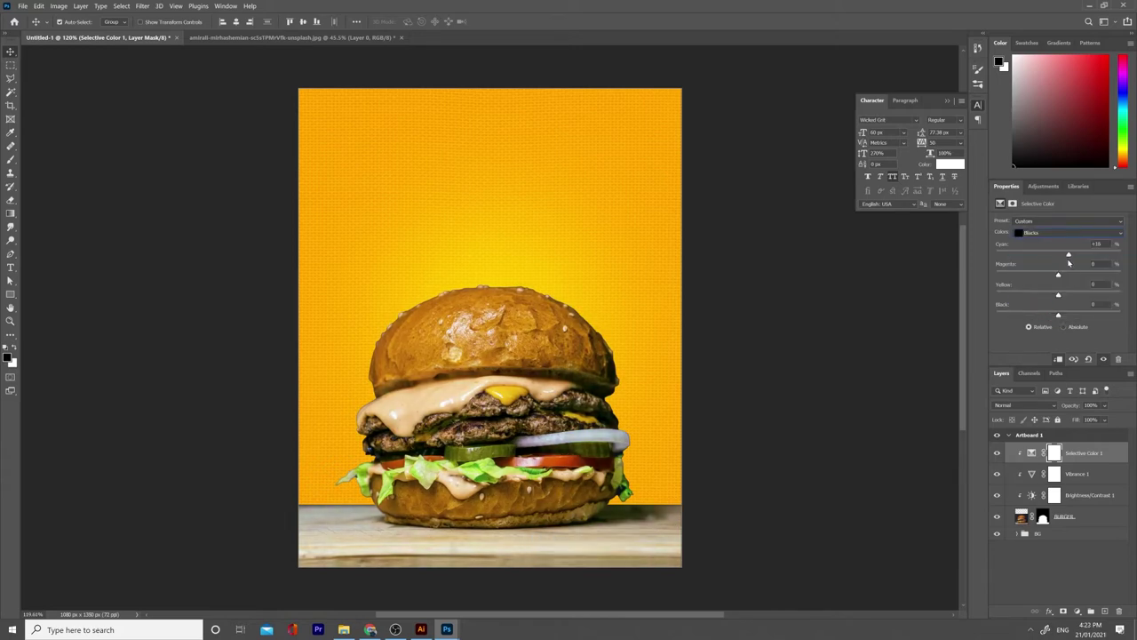
pyautogui.moveTo(1069, 263); pyautogui.dragTo(1065, 263)
pyautogui.moveTo(1059, 275); pyautogui.dragTo(1065, 275)
pyautogui.write('0')
pyautogui.moveTo(1059, 295); pyautogui.dragTo(1071, 314)
pyautogui.write('0')
# - Toggle the visibility of the Selective Color, Vibrance and Brightness/Contrast adjustments to compare their effects on the burger
pyautogui.click(996, 455)
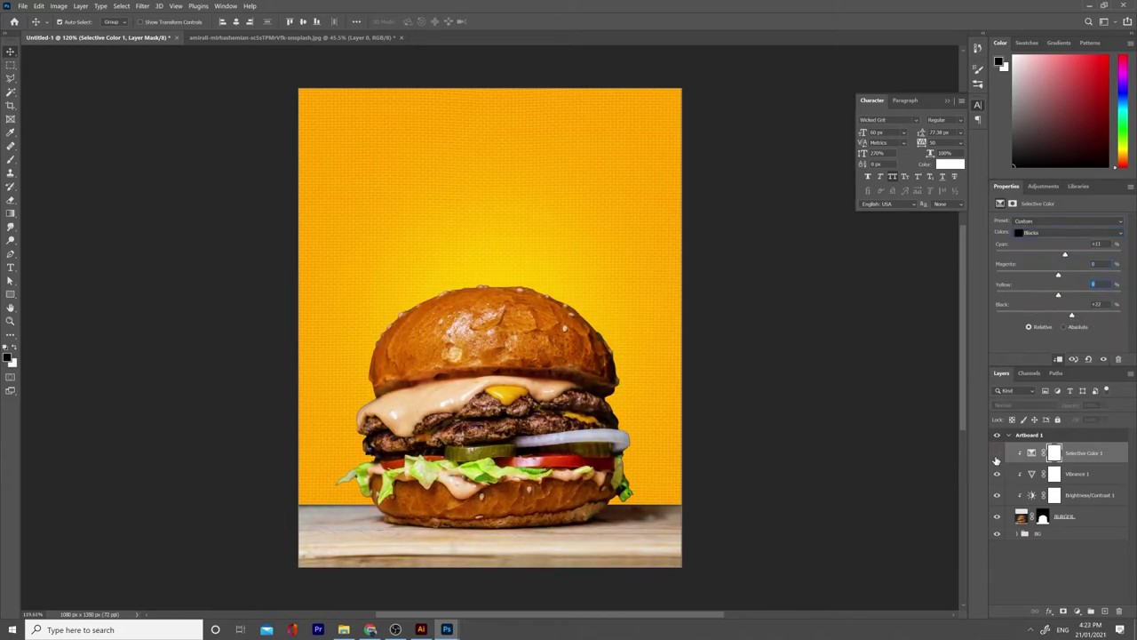
pyautogui.click(1085, 495)
pyautogui.click(1076, 474)
pyautogui.click(997, 473)
pyautogui.click(997, 474)
pyautogui.click(997, 495)
pyautogui.click(997, 474)
pyautogui.click(996, 473)
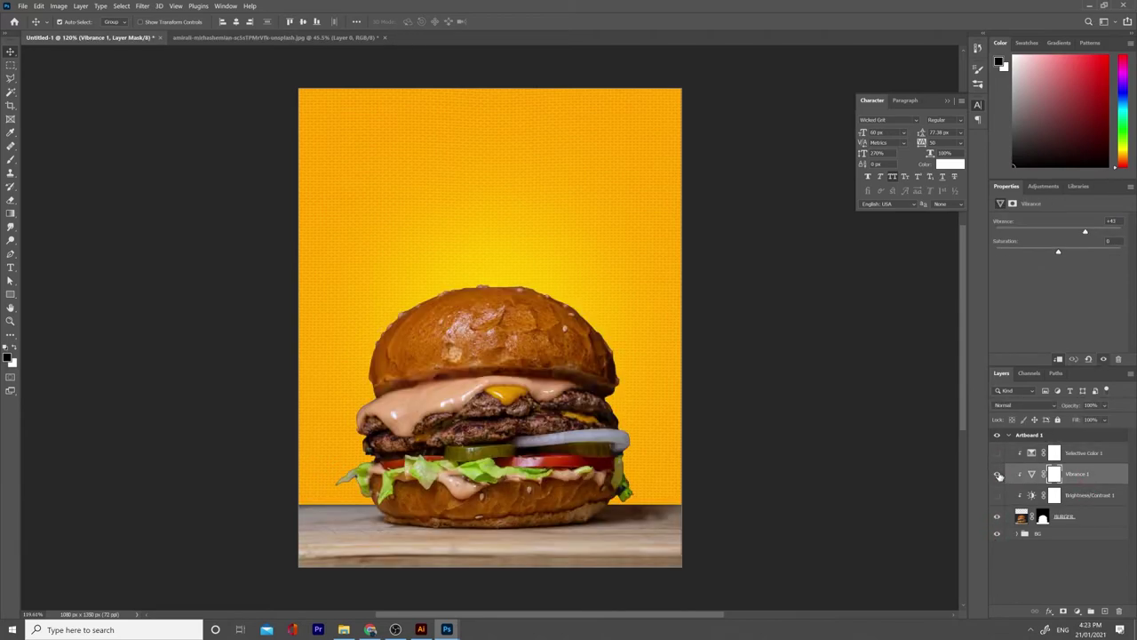
pyautogui.click(1078, 497)
pyautogui.click(1079, 453)
pyautogui.click(997, 452)
pyautogui.click(997, 494)
# - Release the clipping of the three adjustment layers, clip them back to the BURGER layer and show them all
pyautogui.keyDown('alt'); pyautogui.click(1028, 504); pyautogui.keyUp('alt')
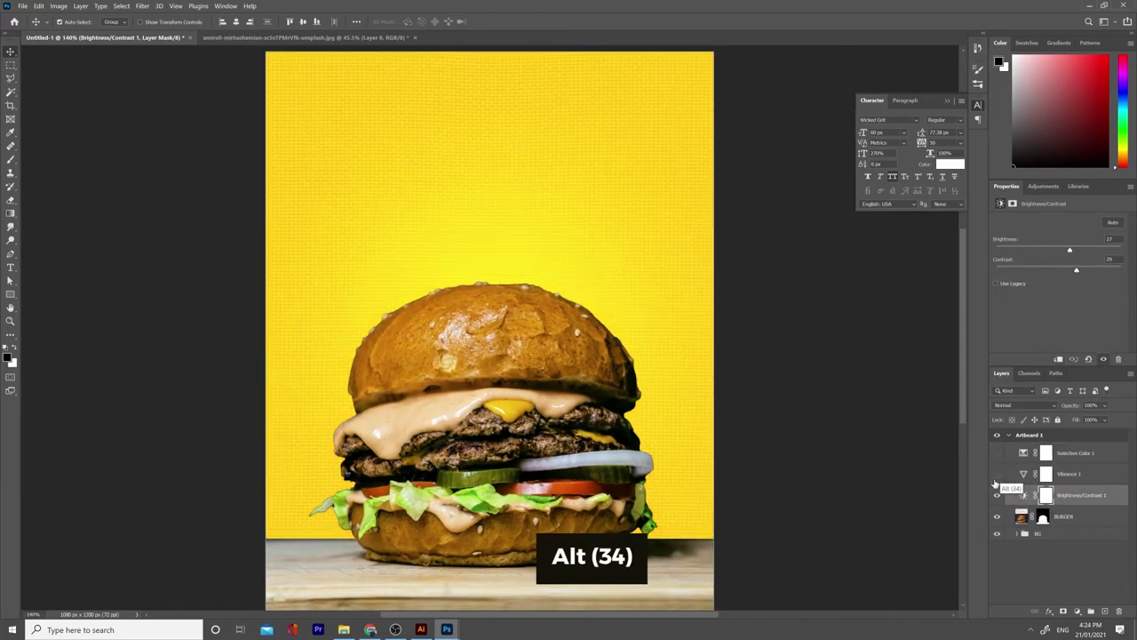
pyautogui.keyDown('alt'); pyautogui.click(996, 516); pyautogui.keyUp('alt')
pyautogui.keyDown('shift'); pyautogui.click(1043, 516); pyautogui.keyUp('shift')
pyautogui.click(997, 495)
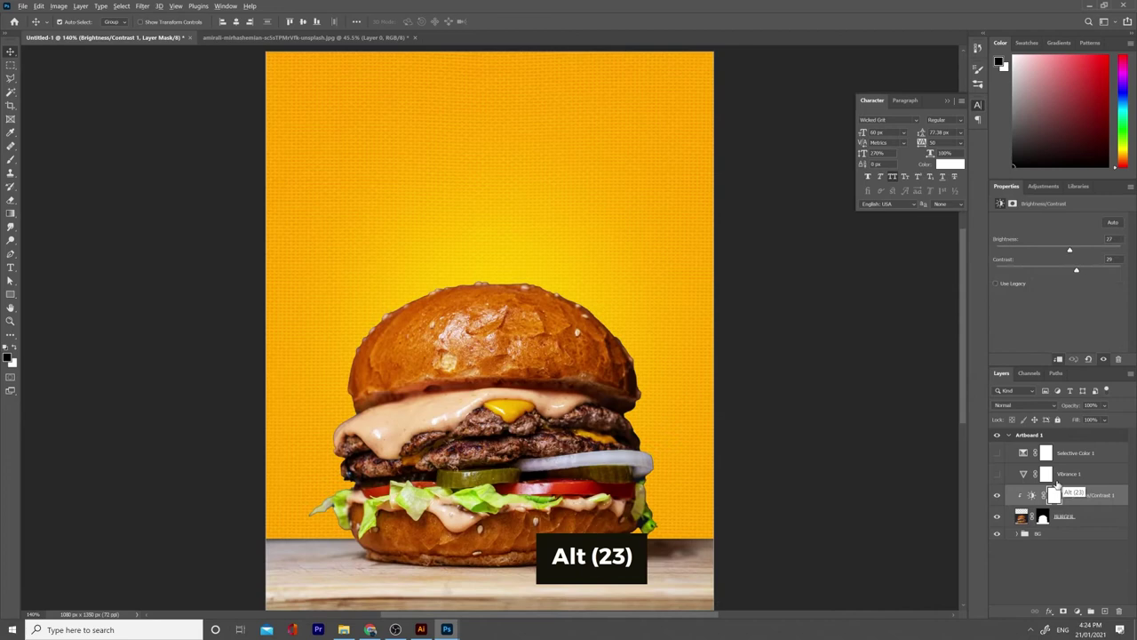
pyautogui.keyDown('alt'); pyautogui.click(1041, 484); pyautogui.keyUp('alt')
pyautogui.scroll(-2, 864, 420)
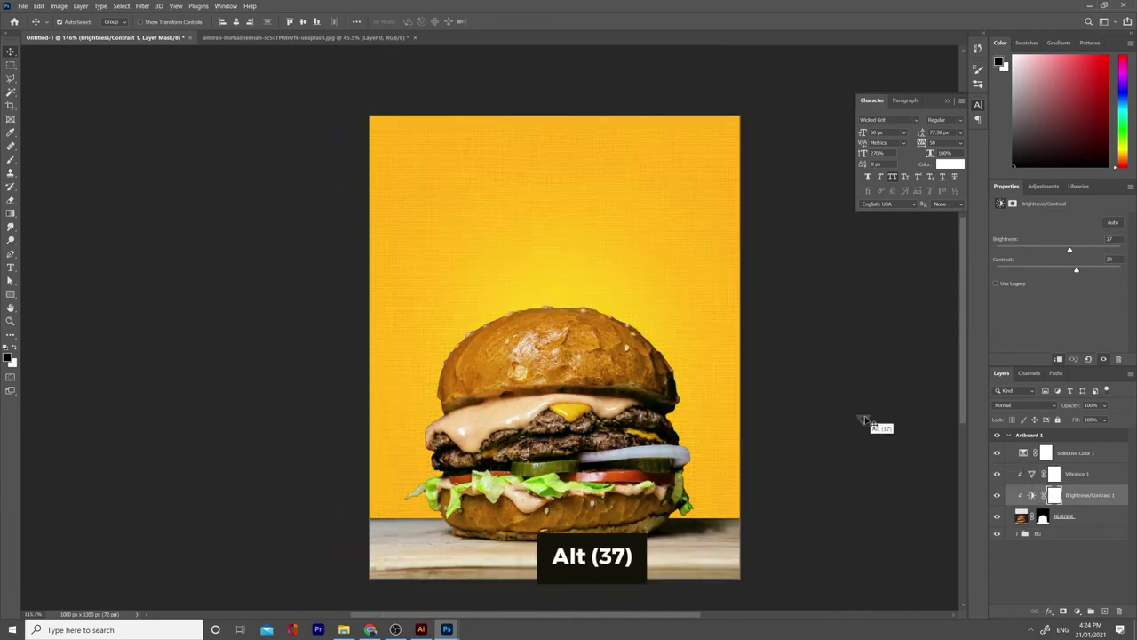
pyautogui.scroll(-2, 844, 494)
pyautogui.moveTo(771, 528); pyautogui.dragTo(709, 471)
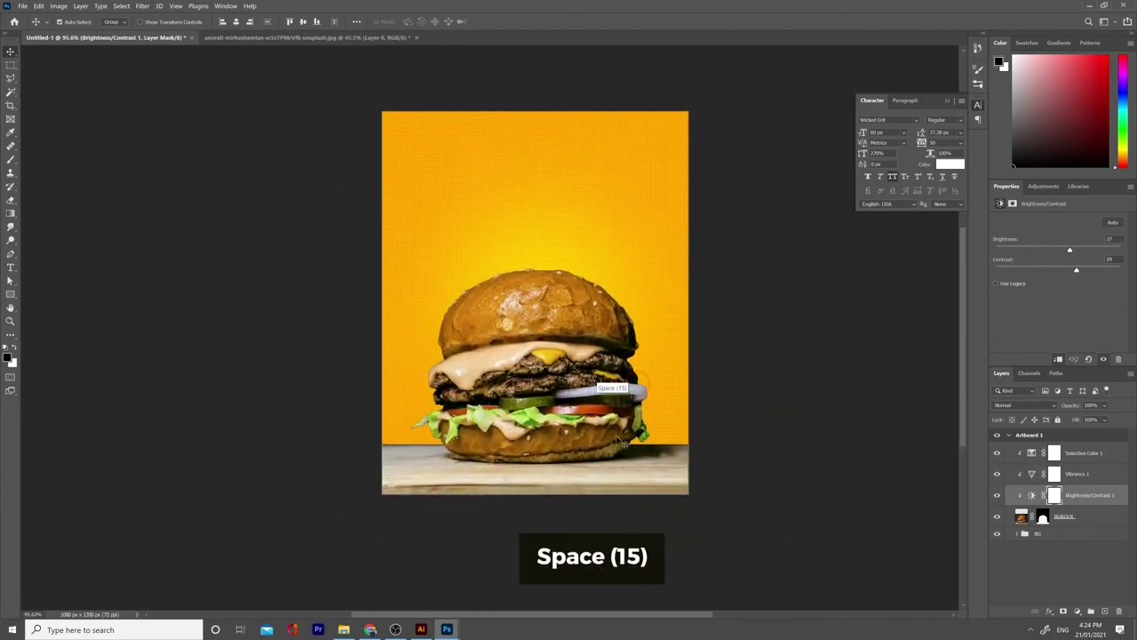
pyautogui.scroll(1, 620, 441)
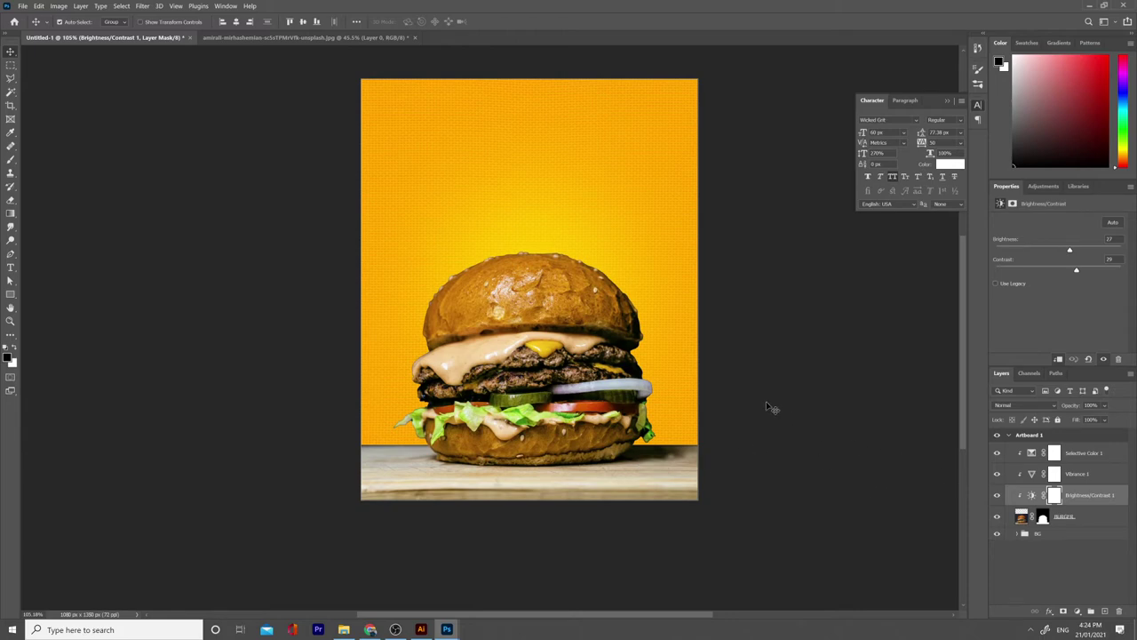
# - Add a clipped Curves adjustment above Selective Color and raise its Green channel from input 158 to output 175
pyautogui.click(1086, 455)
pyautogui.scroll(1, 435, 261)
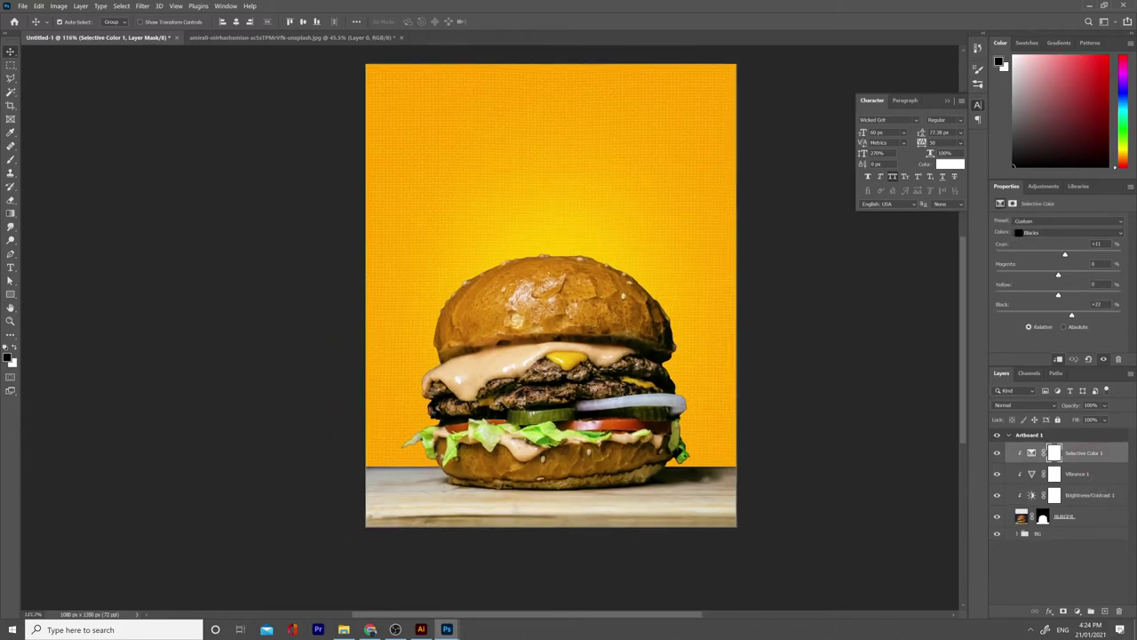
pyautogui.click(1077, 611)
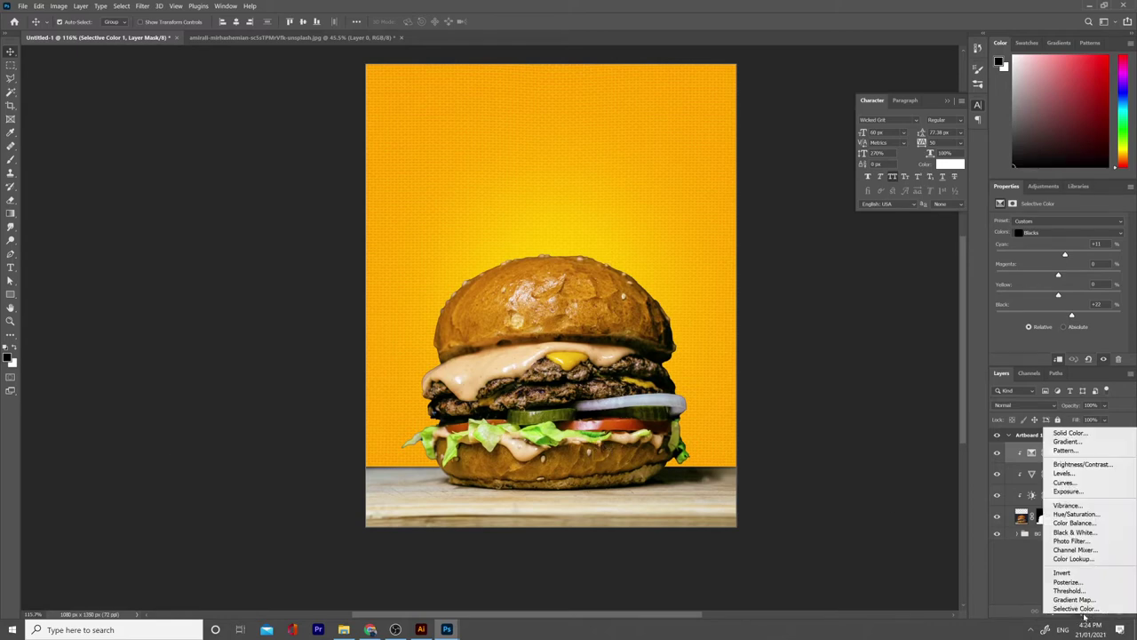
pyautogui.click(1070, 481)
pyautogui.click(1053, 234)
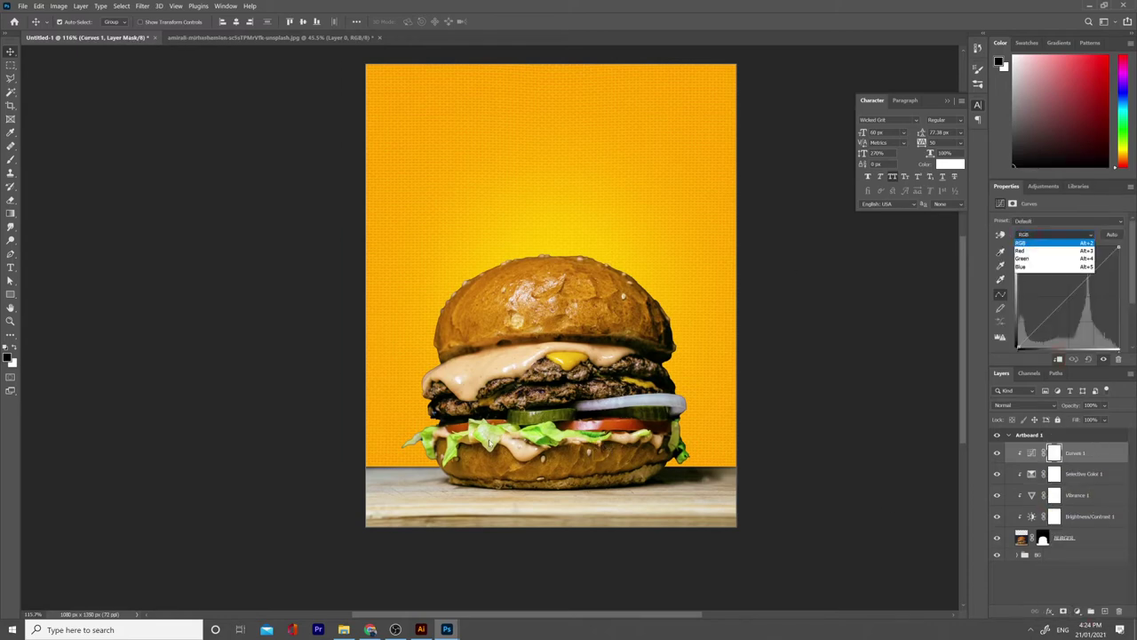
pyautogui.click(1031, 258)
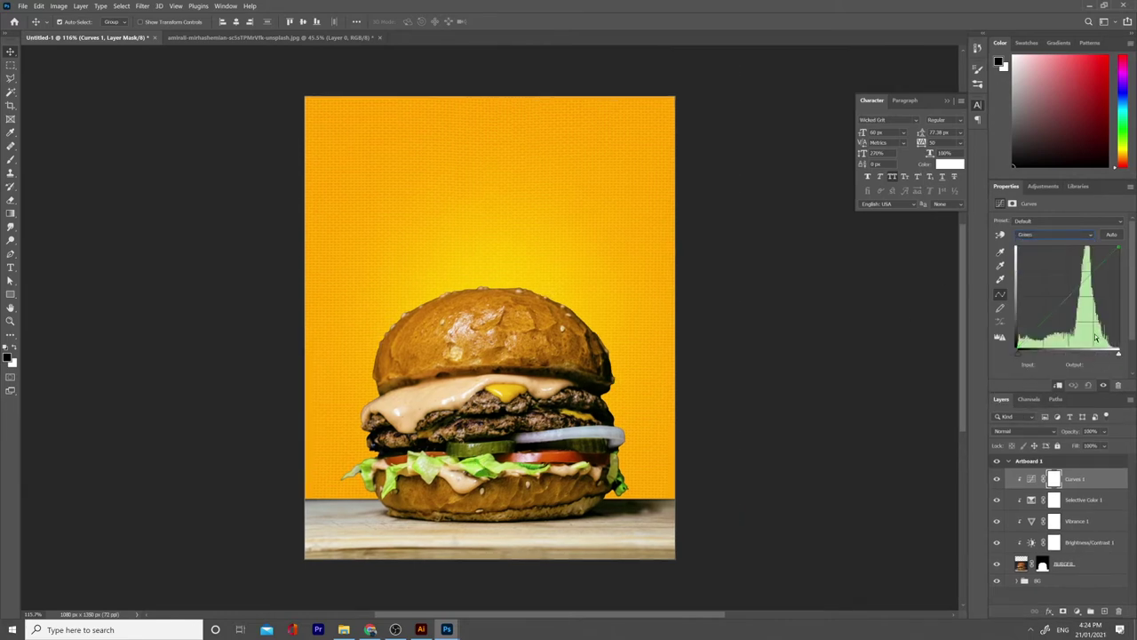
pyautogui.moveTo(1085, 271); pyautogui.dragTo(1085, 265)
pyautogui.hotkey('ctrl', 'z')
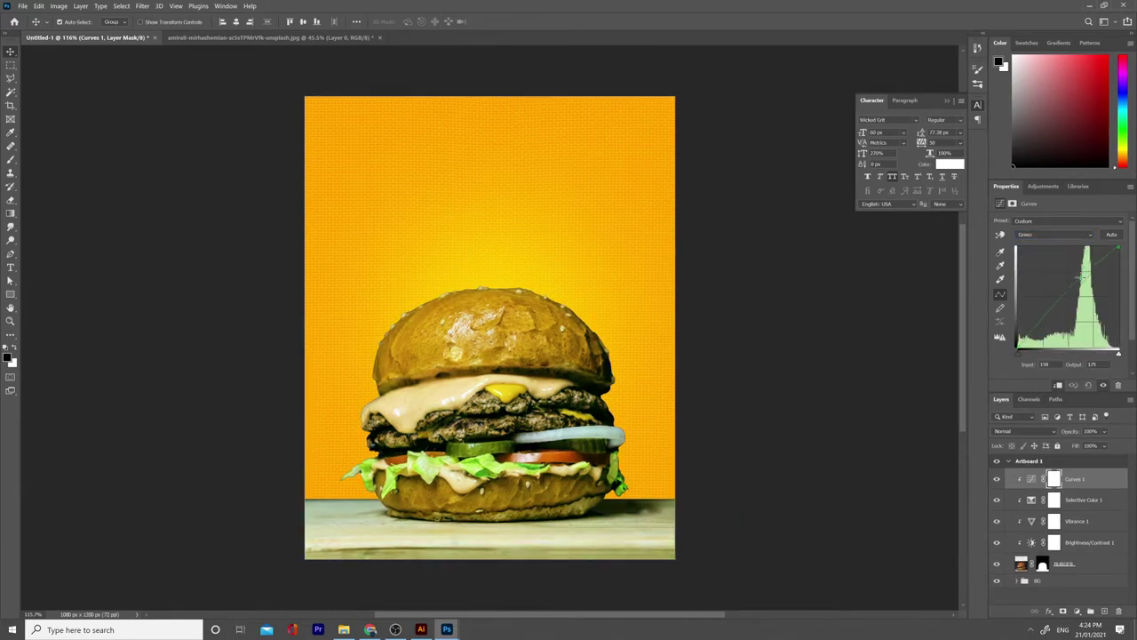
# - Invert the Curves layer mask to black and switch to the Brush tool with white as the foreground color
pyautogui.click(1054, 480)
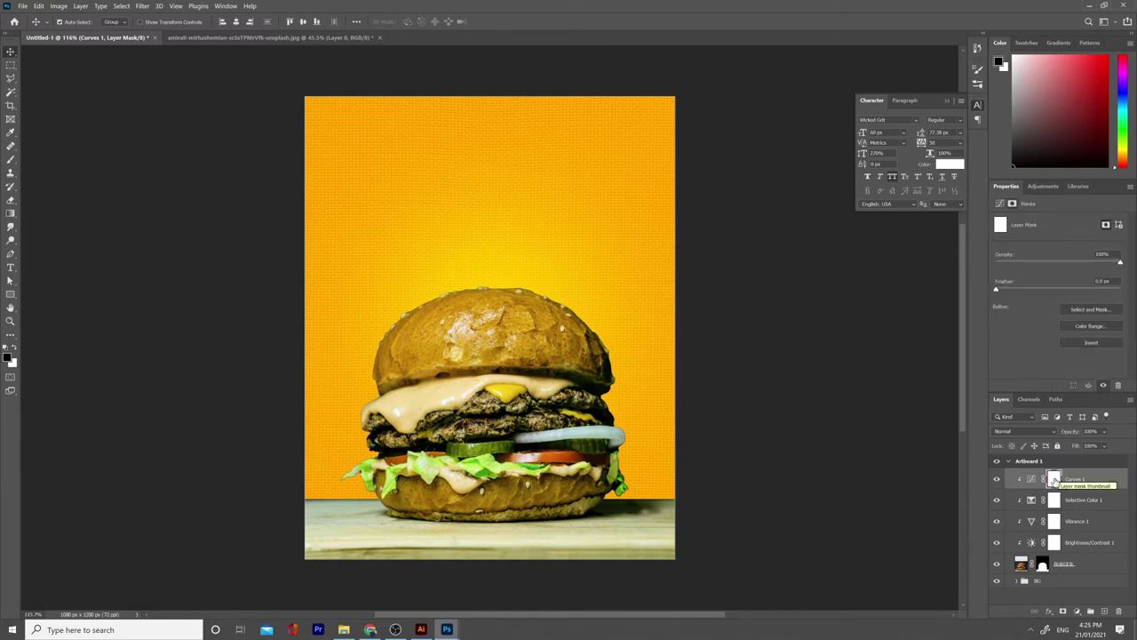
pyautogui.hotkey('ctrl', 'i')
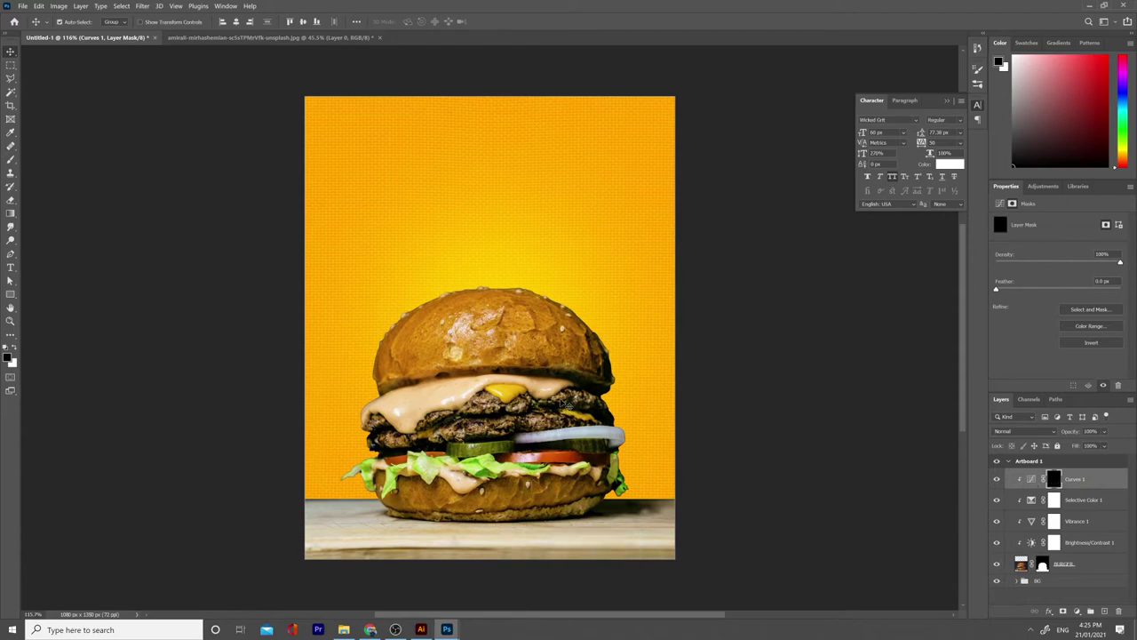
pyautogui.press('b')
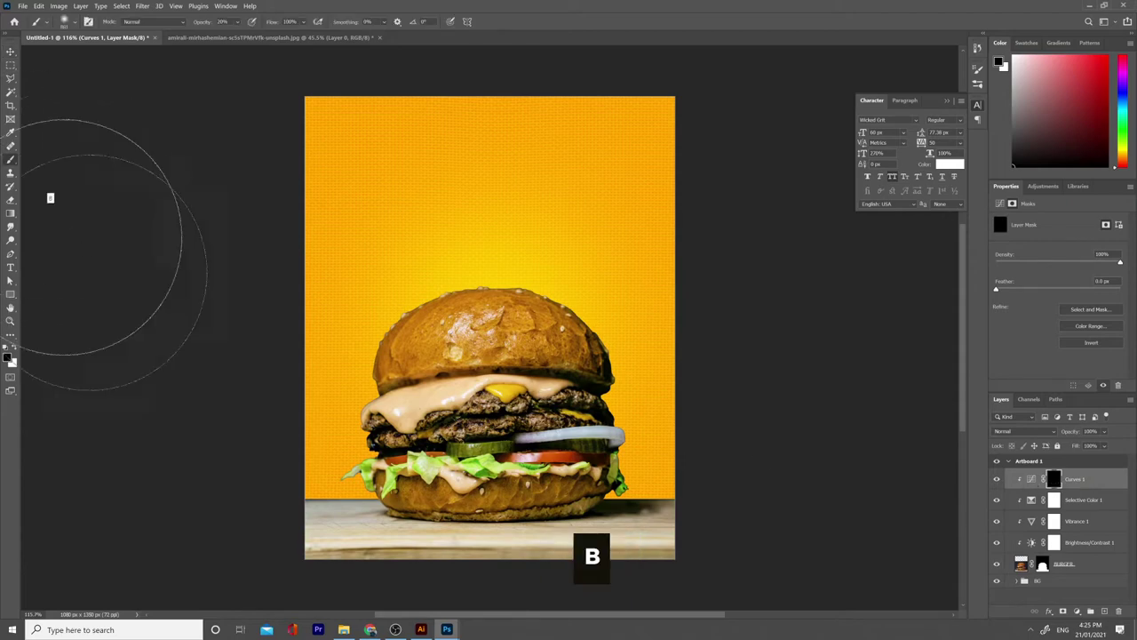
pyautogui.click(13, 348)
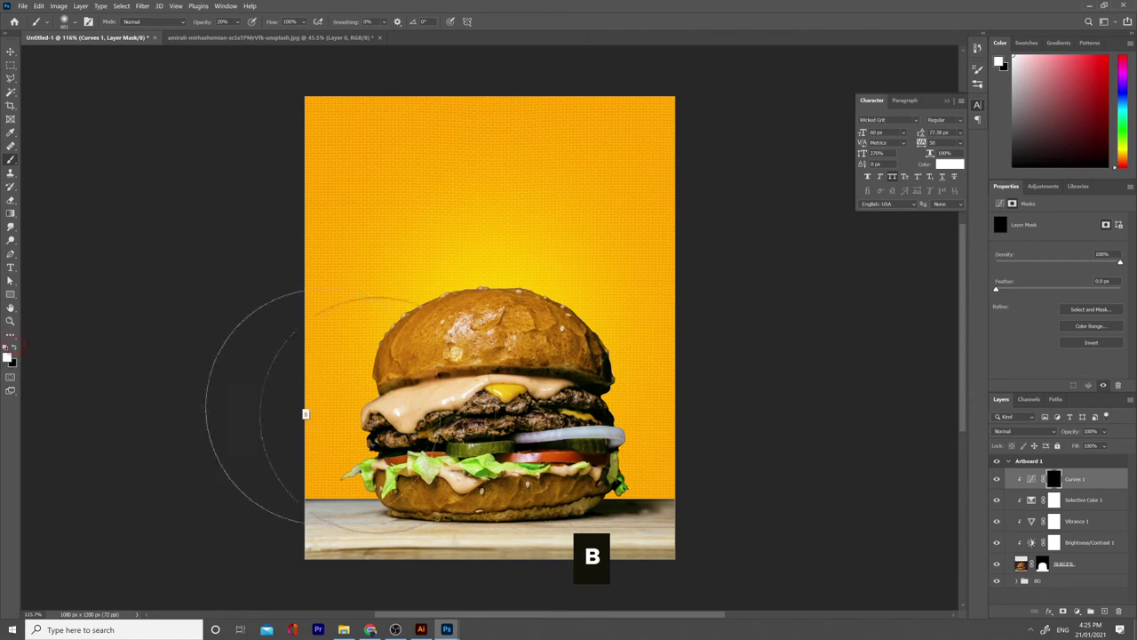
# - Paint white on the Curves 1 mask over the pickles and lettuce with a smaller brush at 62% opacity and compare before and after
pyautogui.moveTo(504, 430); pyautogui.dragTo(343, 425)
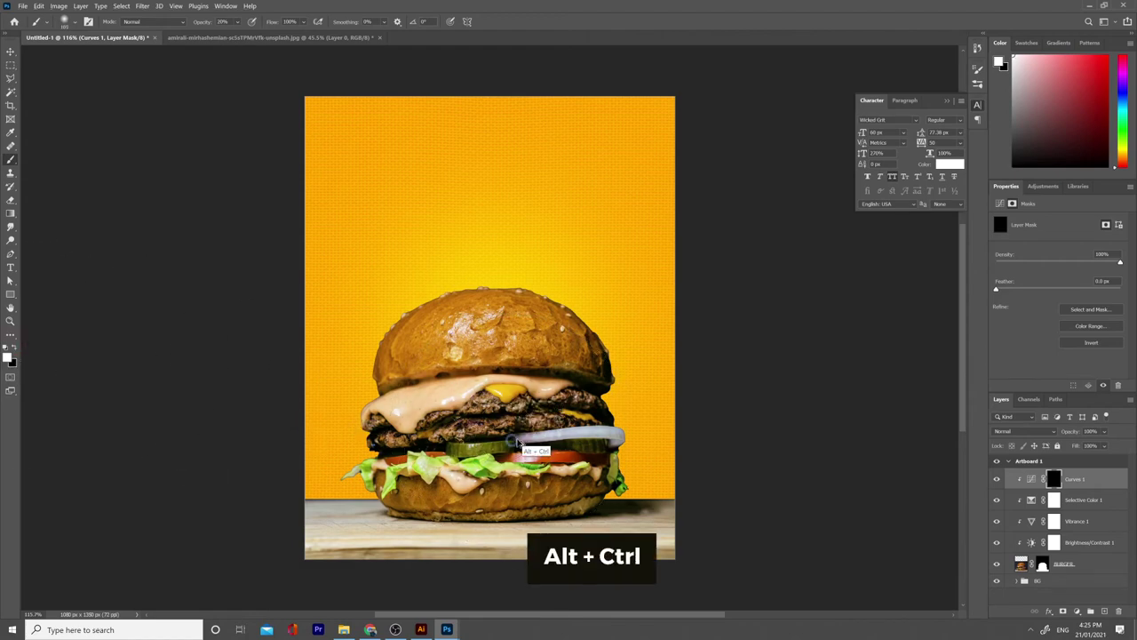
pyautogui.hscroll(-1, 489, 442)
pyautogui.scroll(1, 522, 452)
pyautogui.scroll(4, 517, 452)
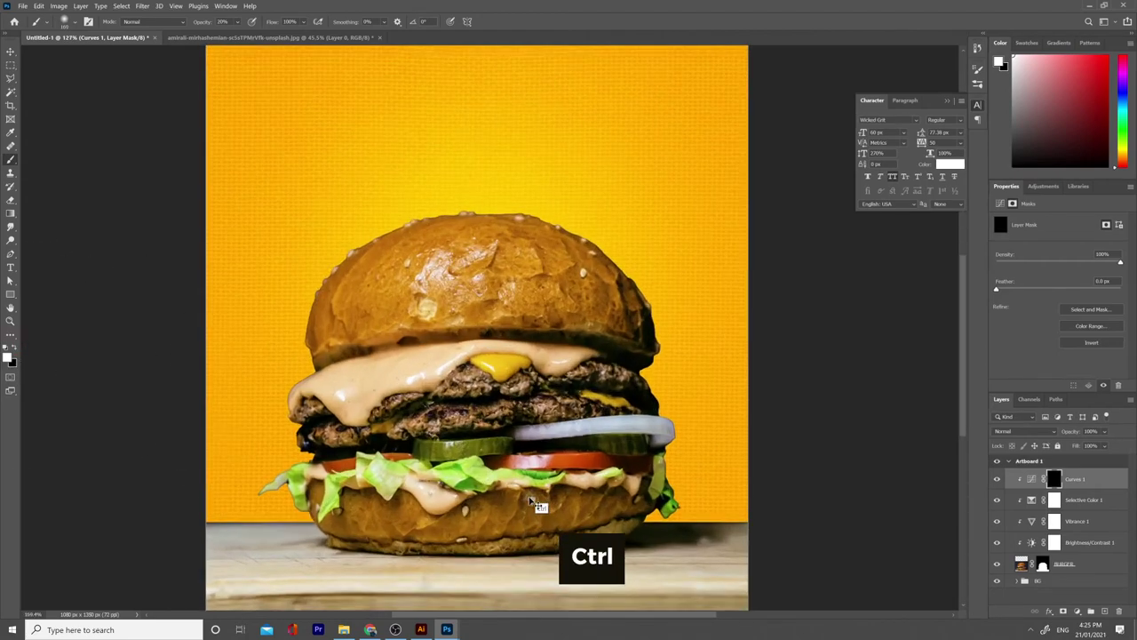
pyautogui.moveTo(427, 447); pyautogui.dragTo(387, 447)
pyautogui.moveTo(196, 21); pyautogui.dragTo(222, 21)
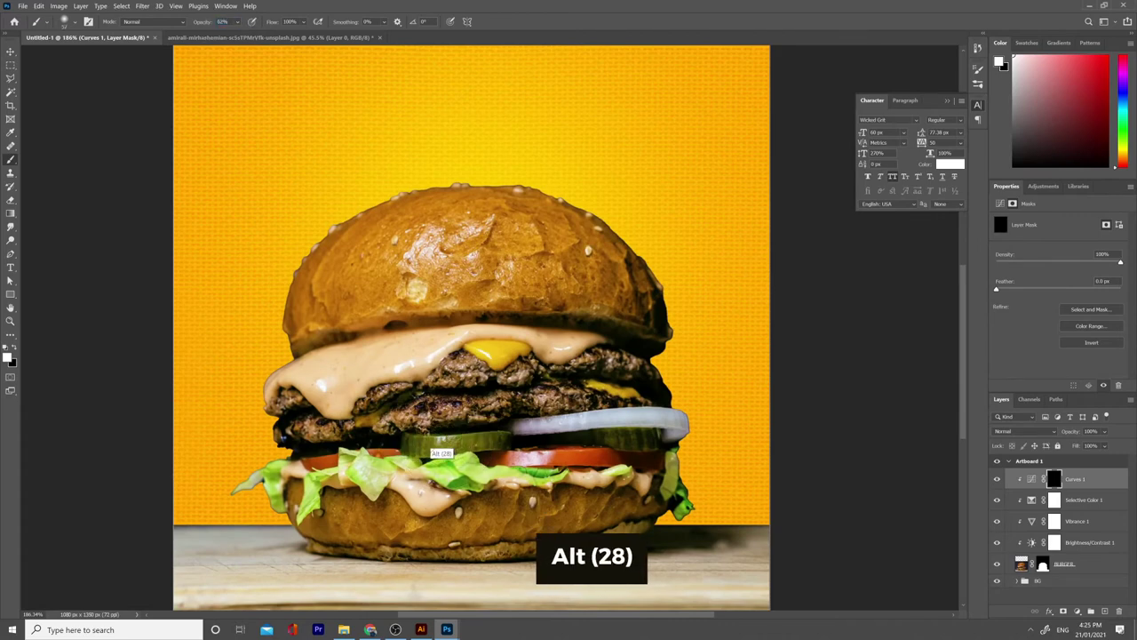
pyautogui.rightClick(426, 442)
pyautogui.click(704, 5)
pyautogui.press('[')
pyautogui.press('[')
pyautogui.press('[')
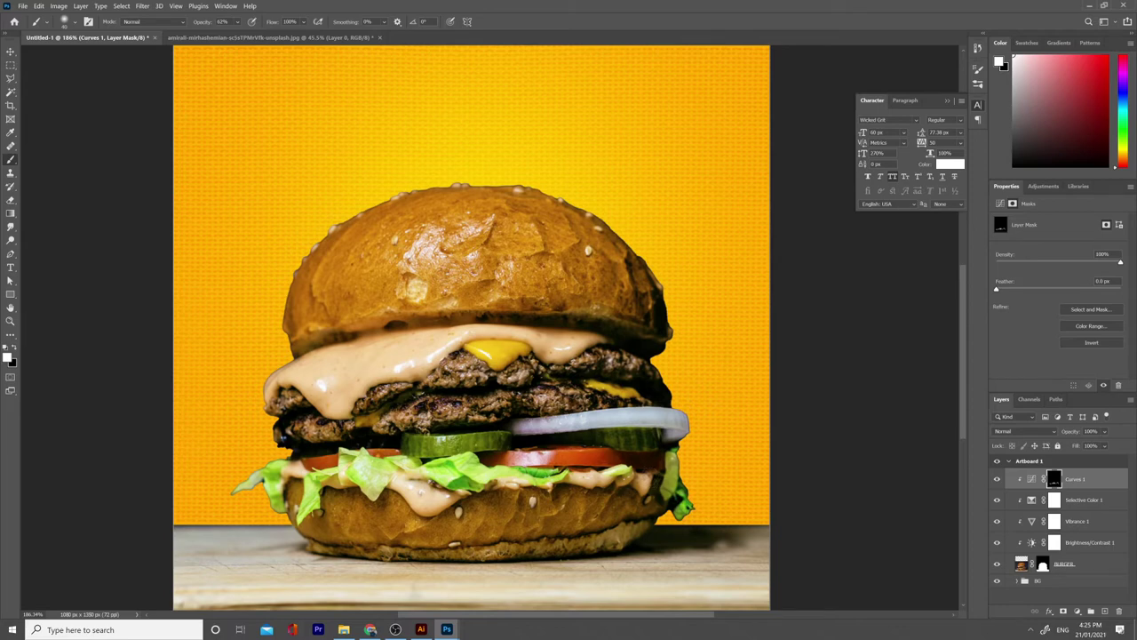
pyautogui.click(995, 480)
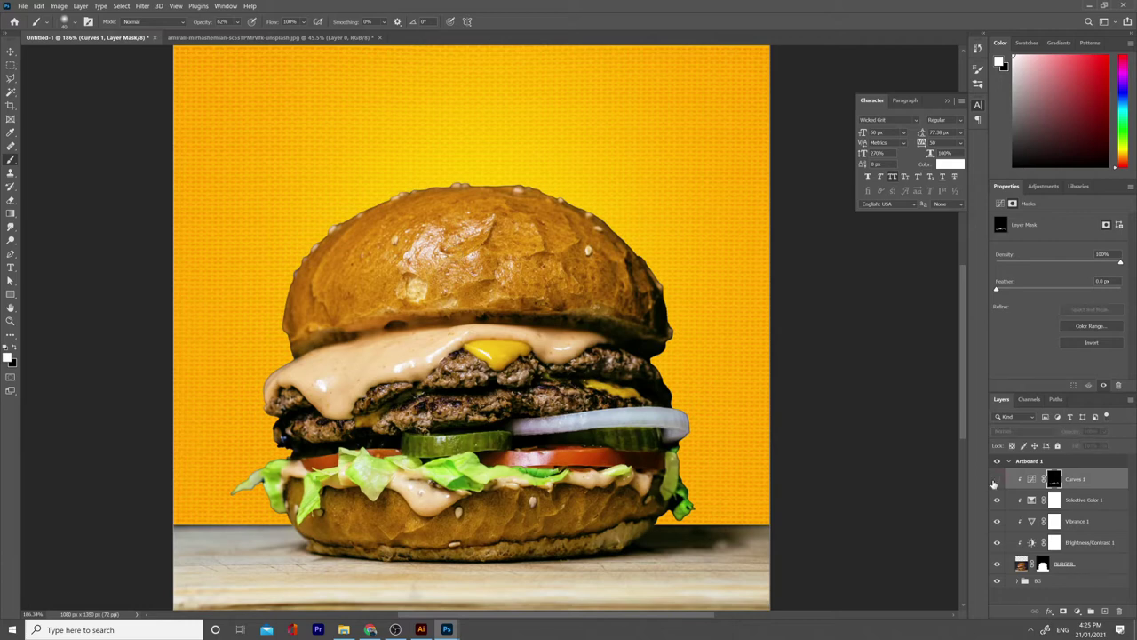
pyautogui.click(995, 481)
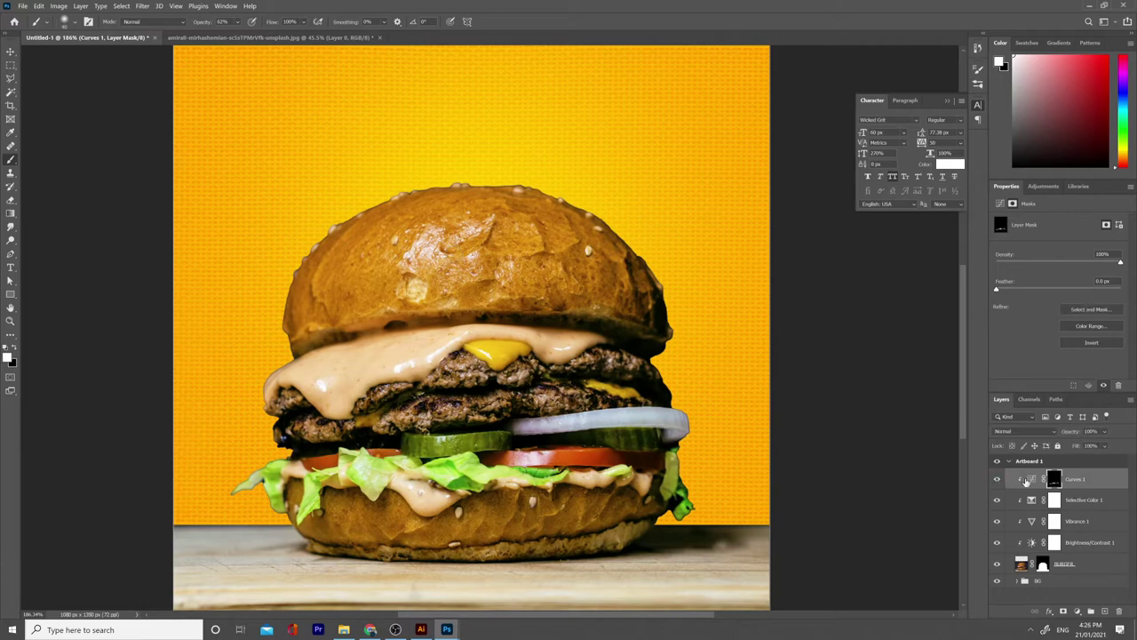
# - Add a second Curves adjustment clipped above Curves 1 and raise its Red channel from input 121 to output 145
pyautogui.click(1077, 611)
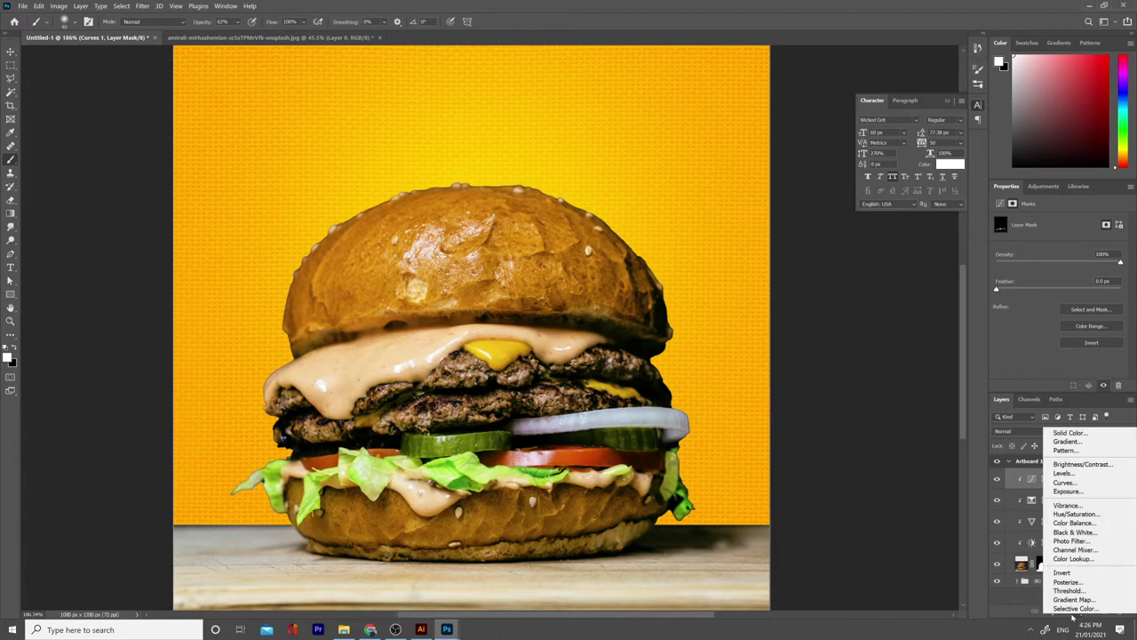
pyautogui.click(1100, 485)
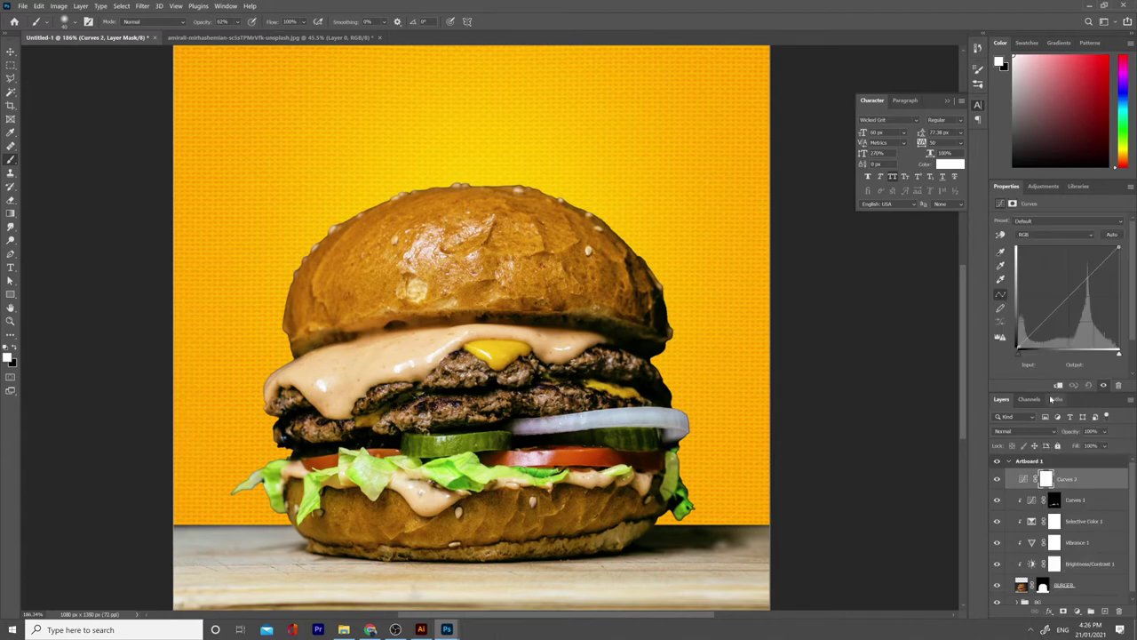
pyautogui.click(1055, 235)
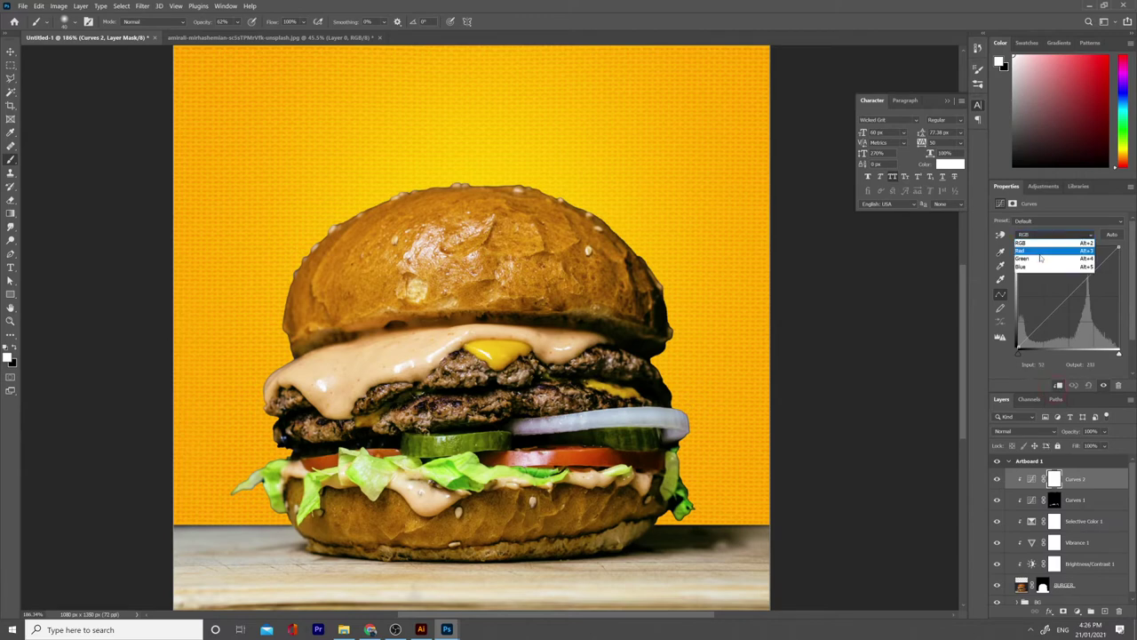
pyautogui.click(1058, 253)
pyautogui.moveTo(1079, 283); pyautogui.dragTo(1070, 278)
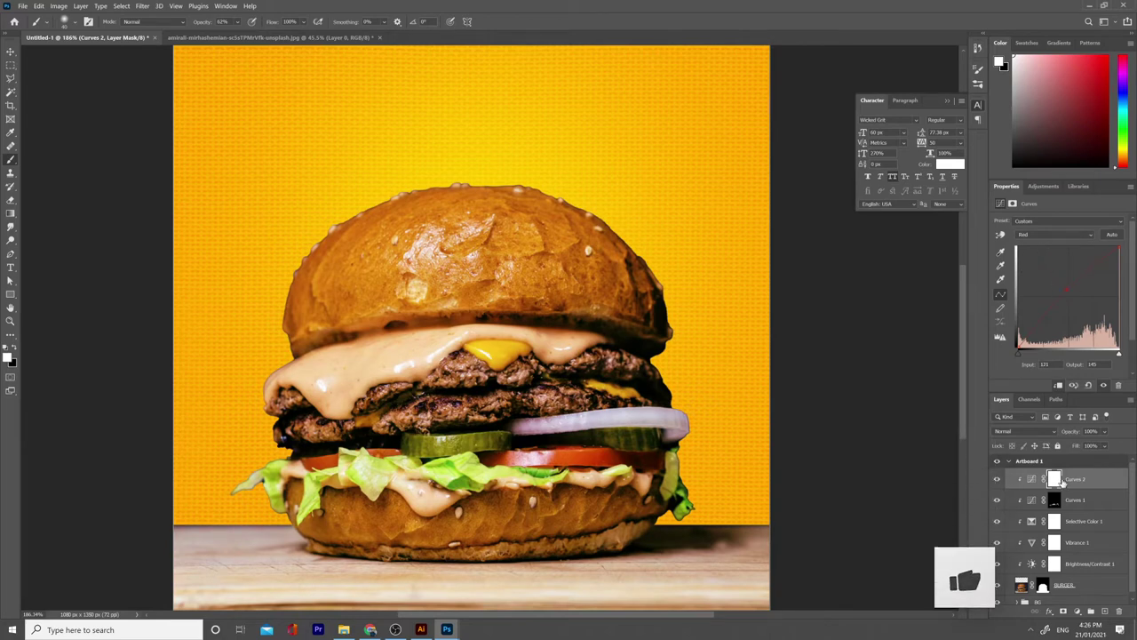
# - Invert the Curves 2 mask to black and paint white over the tomato slices to restrict the red boost to them
pyautogui.click(1057, 481)
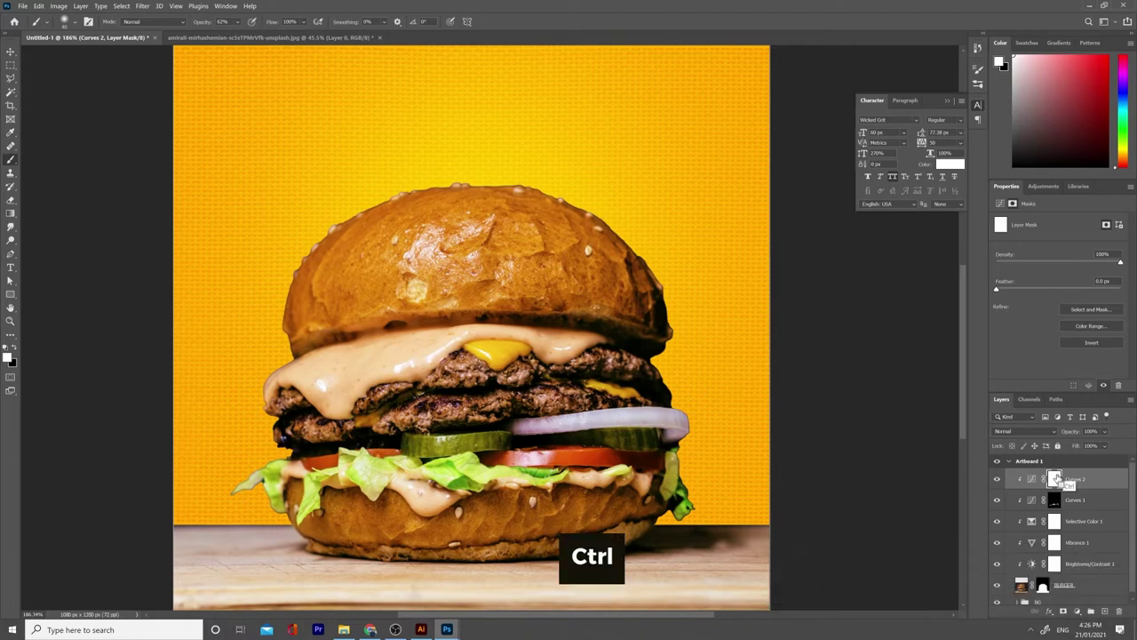
pyautogui.hotkey('ctrl', 'i')
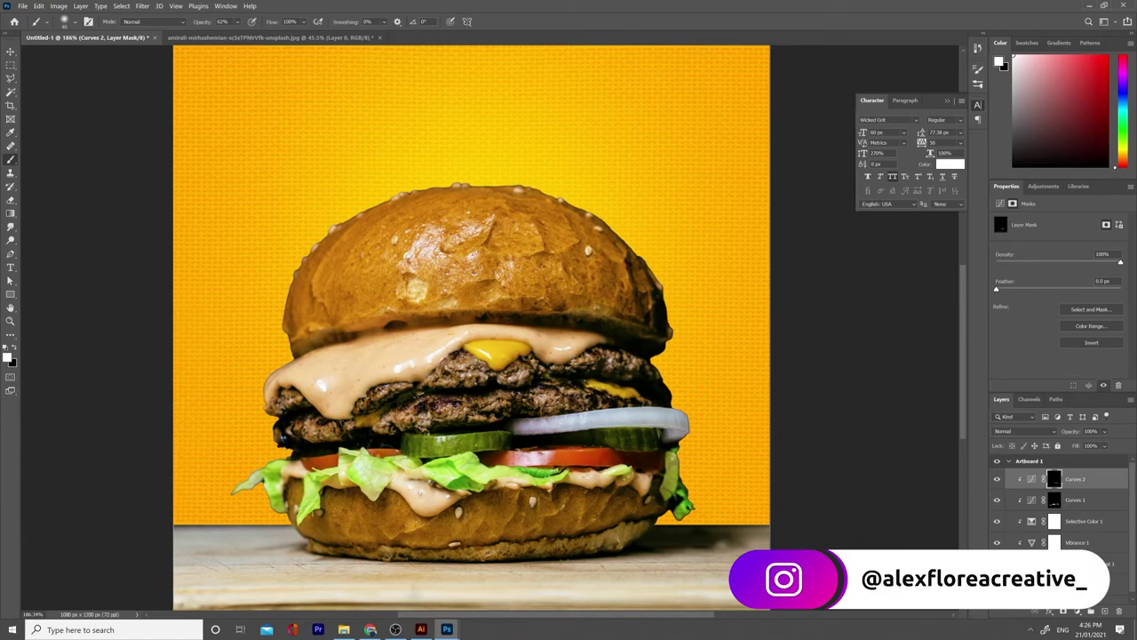
pyautogui.moveTo(391, 452); pyautogui.dragTo(408, 453)
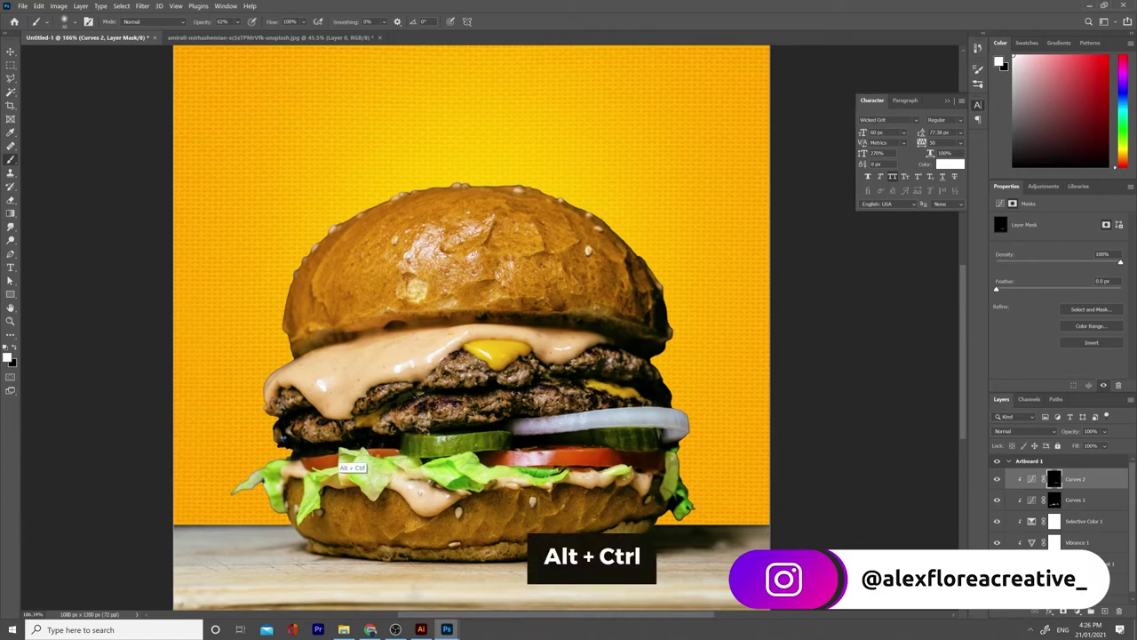
pyautogui.scroll(-2, 770, 491)
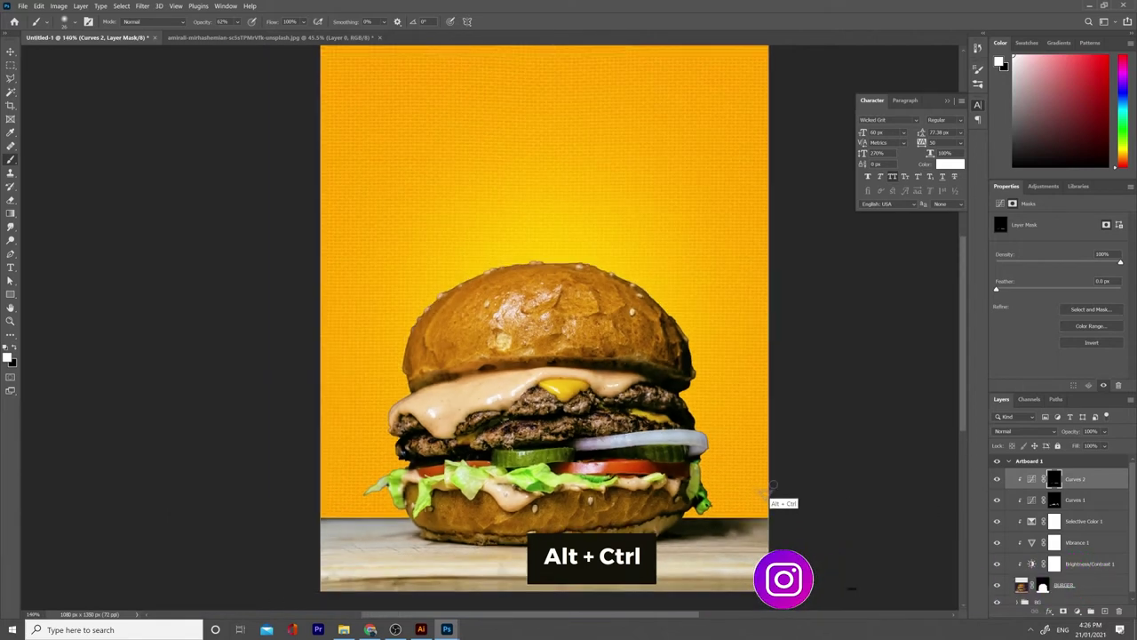
# - Toggle the visibility of Curves 1 and Curves 2 to compare their effect on the burger's ingredients
pyautogui.moveTo(997, 479); pyautogui.dragTo(997, 498)
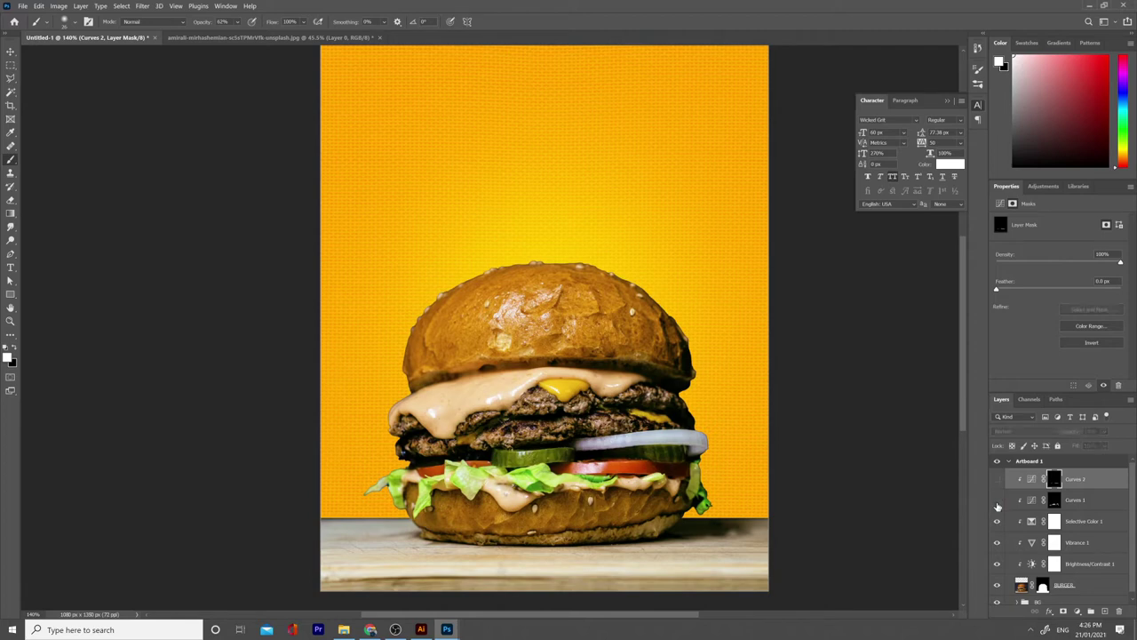
pyautogui.click(997, 479)
pyautogui.scroll(-3, 638, 444)
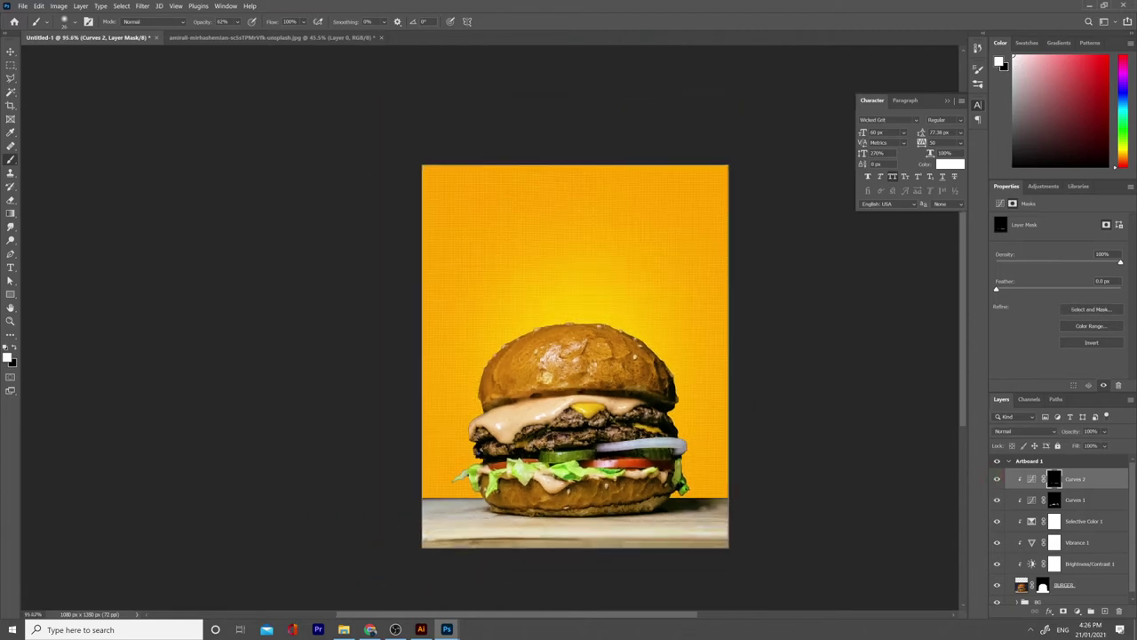
pyautogui.press('b')
pyautogui.scroll(-2, 795, 495)
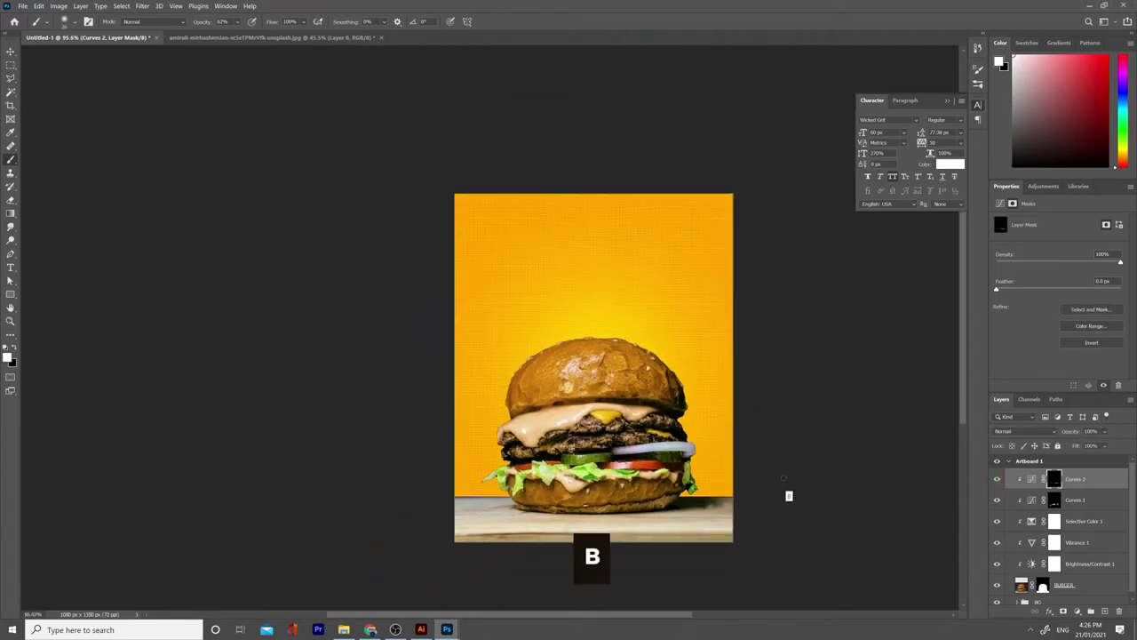
pyautogui.scroll(3, 850, 500)
# - Add a new layer clipped above Curves 2 and sample the background yellow #ffbe00 as the brush's foreground color
pyautogui.click(1105, 610)
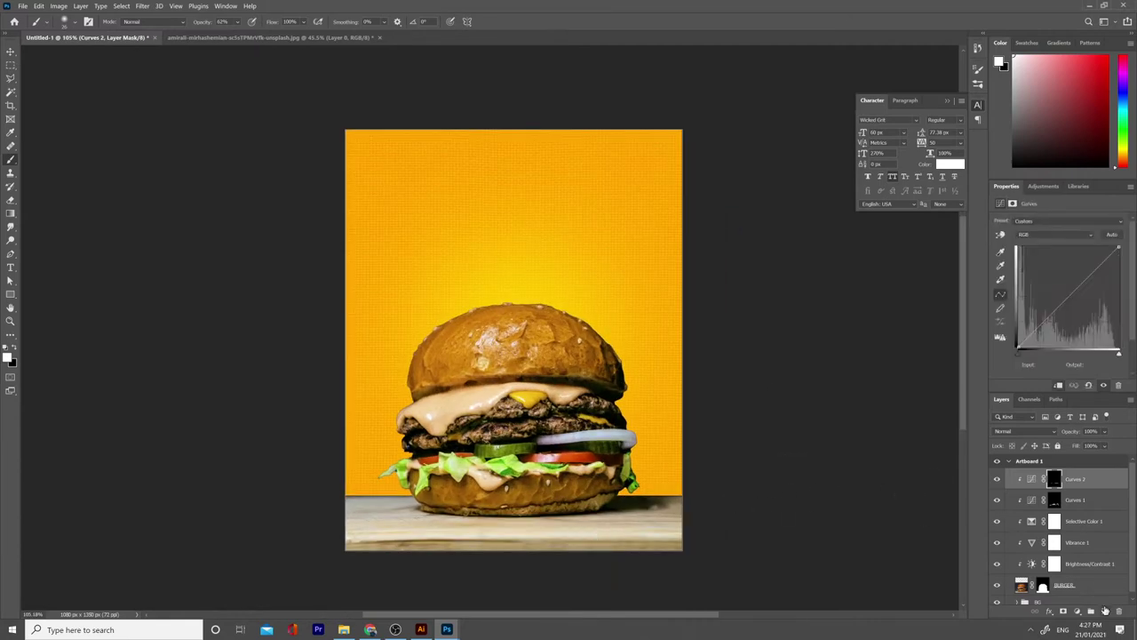
pyautogui.click(1106, 610)
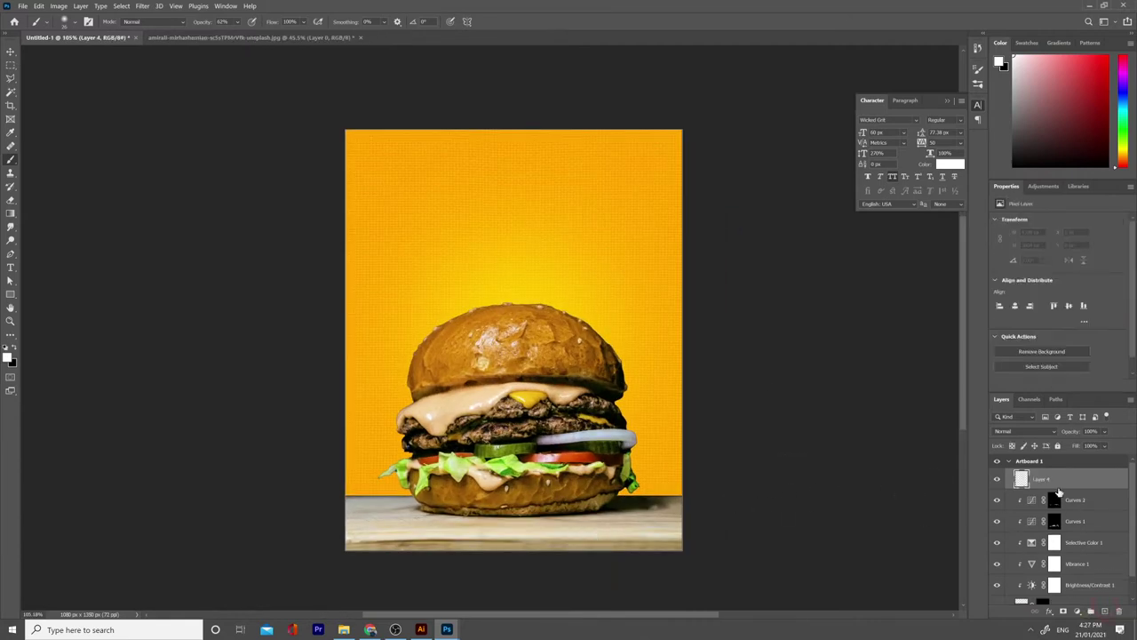
pyautogui.keyDown('alt'); pyautogui.click(1041, 488); pyautogui.keyUp('alt')
pyautogui.press('alt')
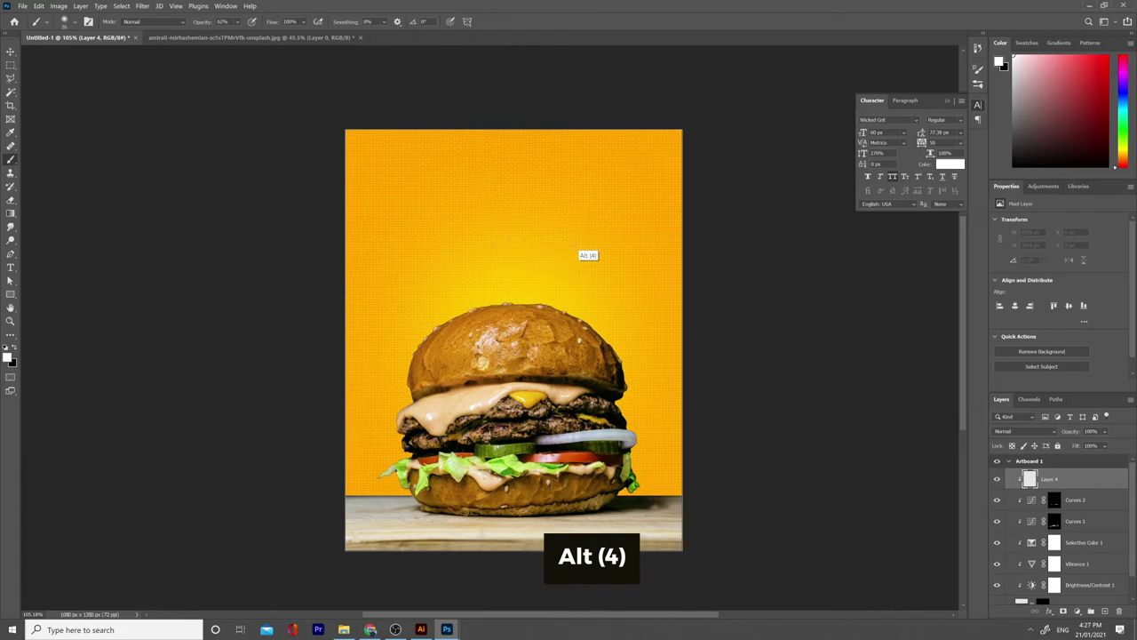
pyautogui.press('b')
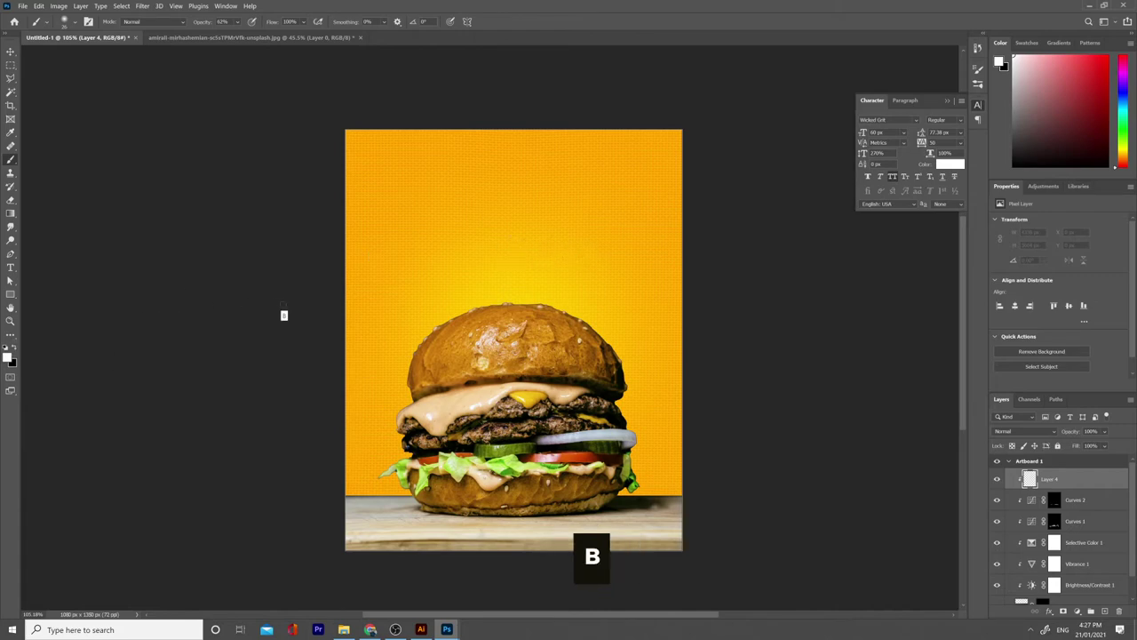
pyautogui.keyDown('alt'); pyautogui.click(530, 284); pyautogui.keyUp('alt')
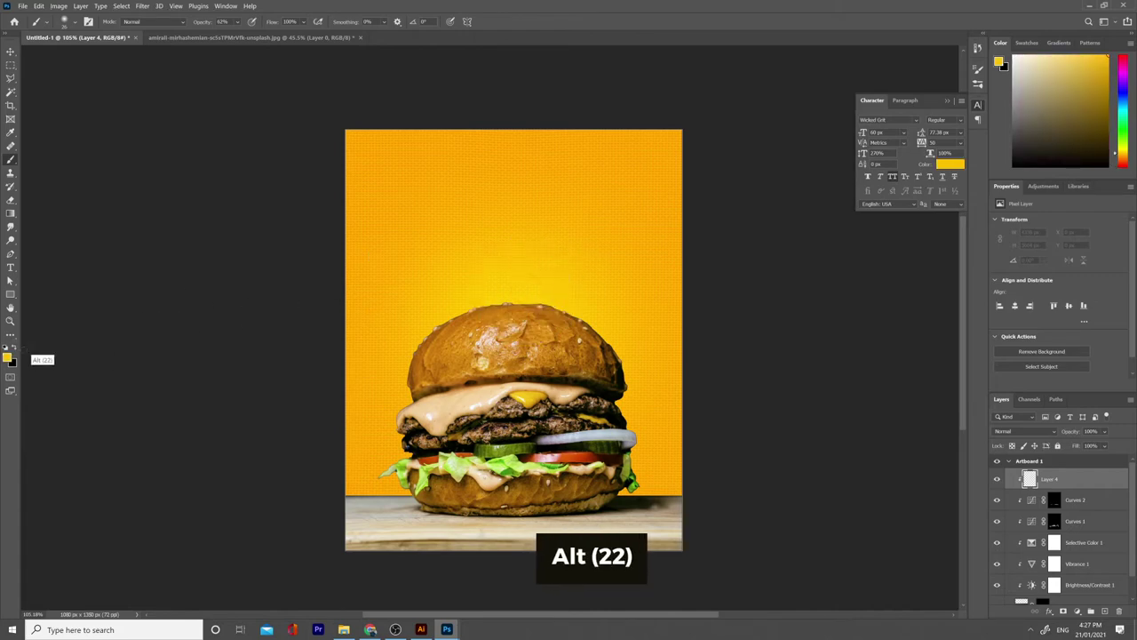
pyautogui.click(8, 357)
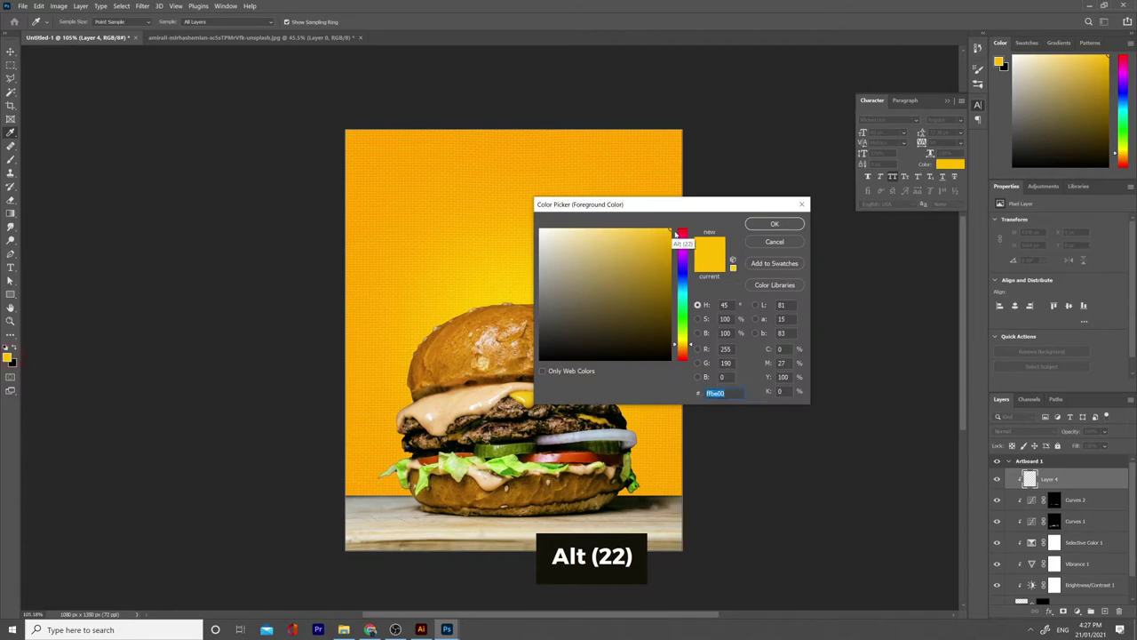
pyautogui.click(752, 226)
# - Paint soft yellow light around the top bun's edges with an enlarged brush and set the layer's blend mode to Overlay
pyautogui.moveTo(524, 250); pyautogui.dragTo(591, 244)
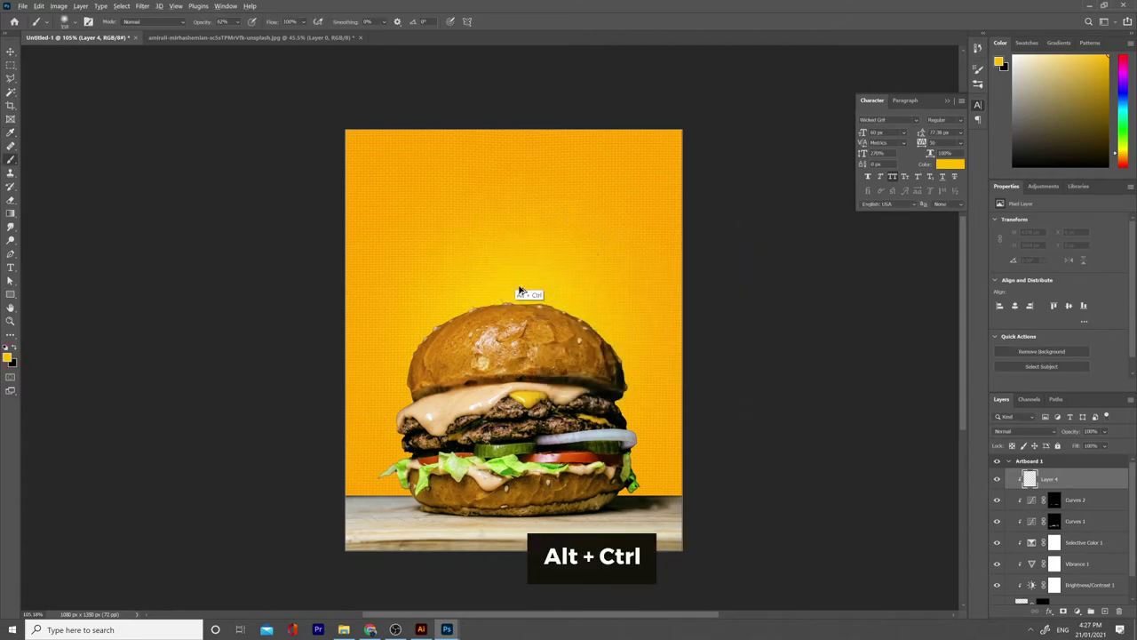
pyautogui.moveTo(532, 283); pyautogui.dragTo(612, 276)
pyautogui.click(586, 271)
pyautogui.click(408, 282)
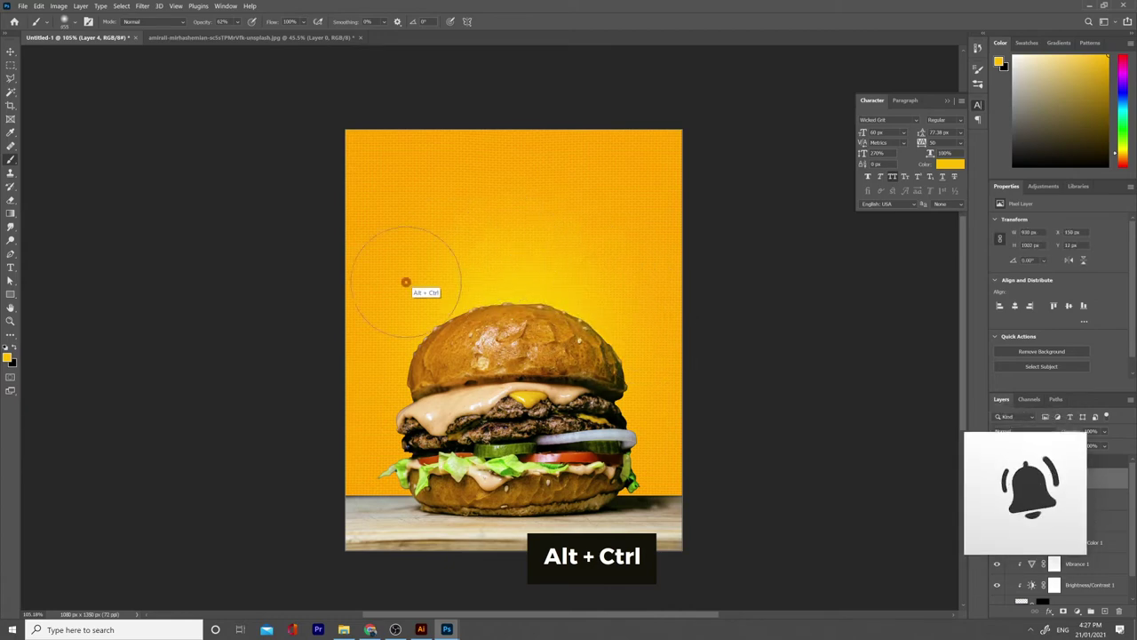
pyautogui.click(380, 332)
pyautogui.click(485, 254)
pyautogui.click(627, 287)
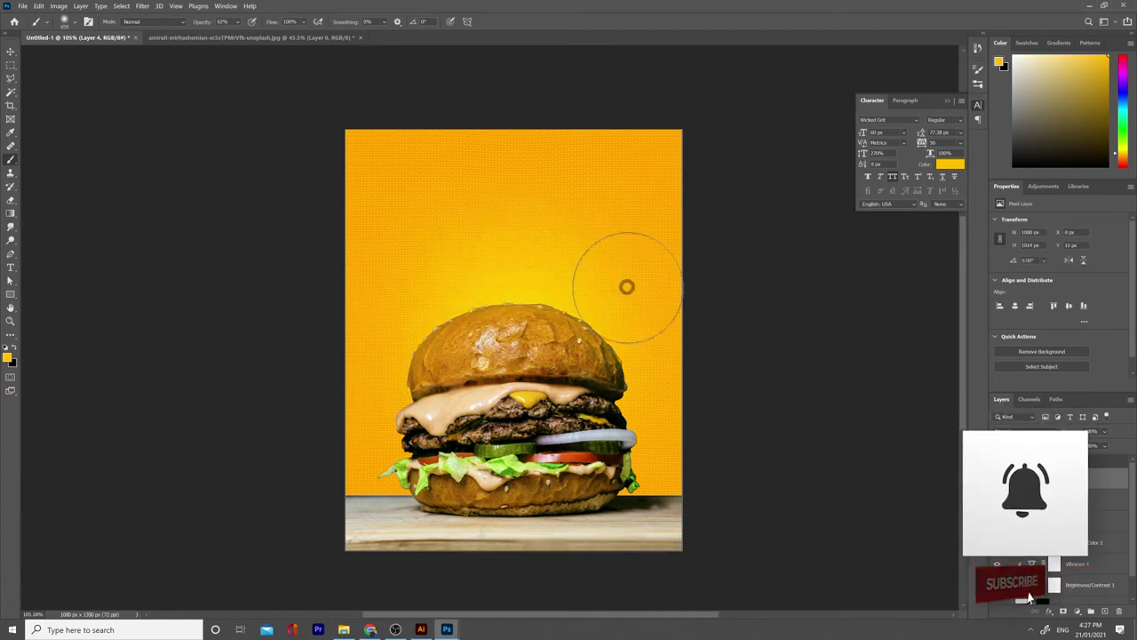
pyautogui.click(659, 334)
pyautogui.click(351, 316)
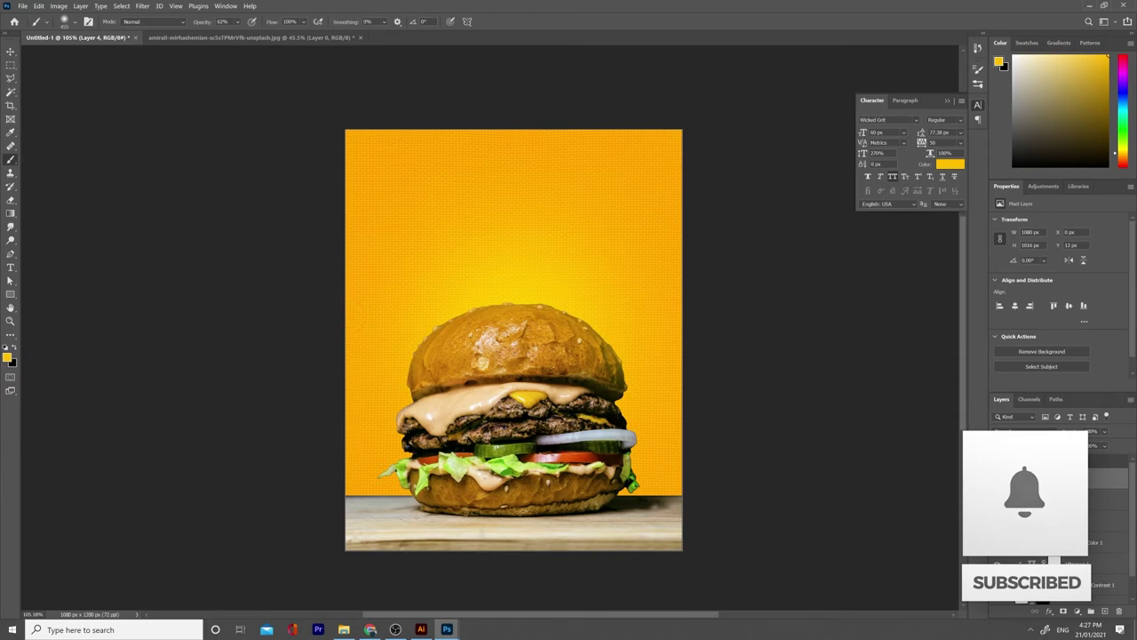
pyautogui.click(1017, 431)
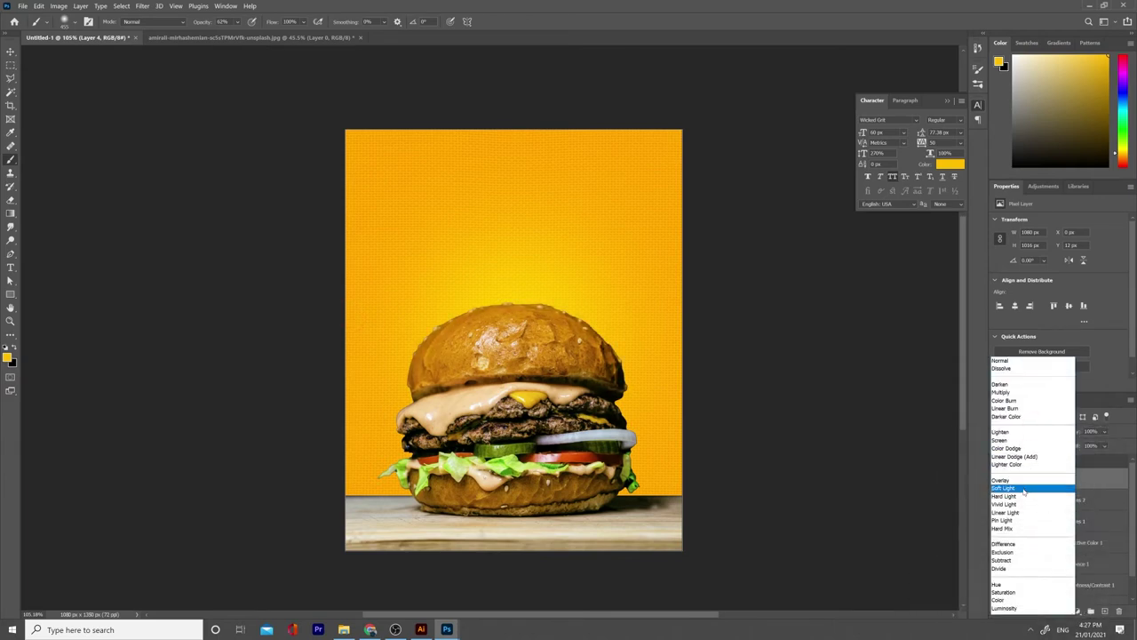
pyautogui.click(1022, 480)
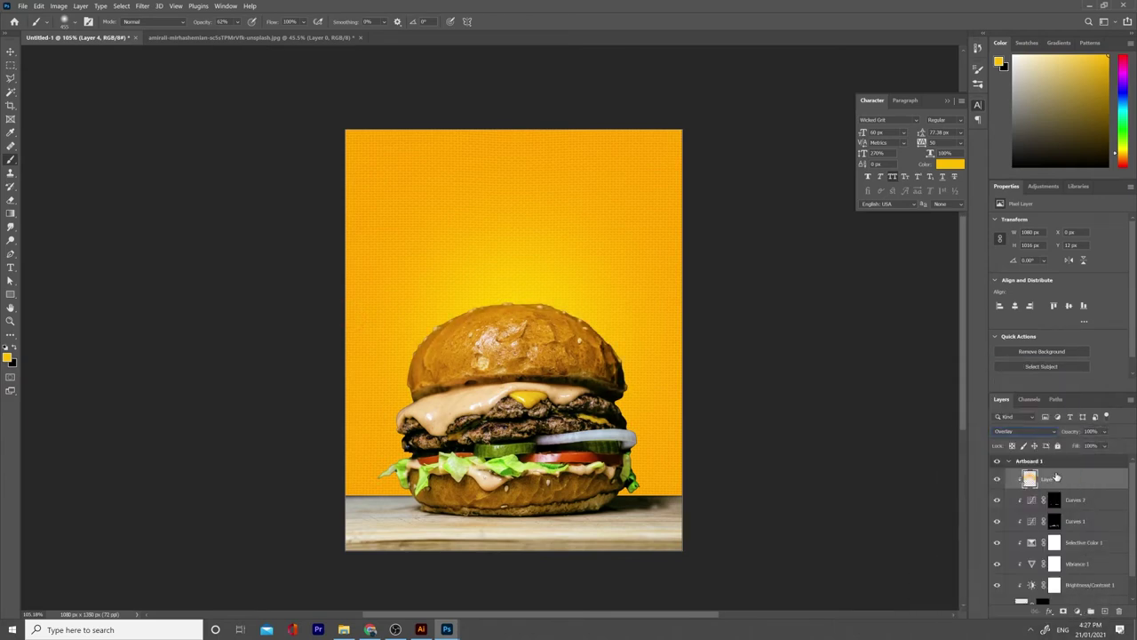
# - On another new clipped layer, paint sampled background yellow around the burger's top and side edges, undoing the last stroke
pyautogui.hotkey('ctrl', 'shift', 'alt', 'n')
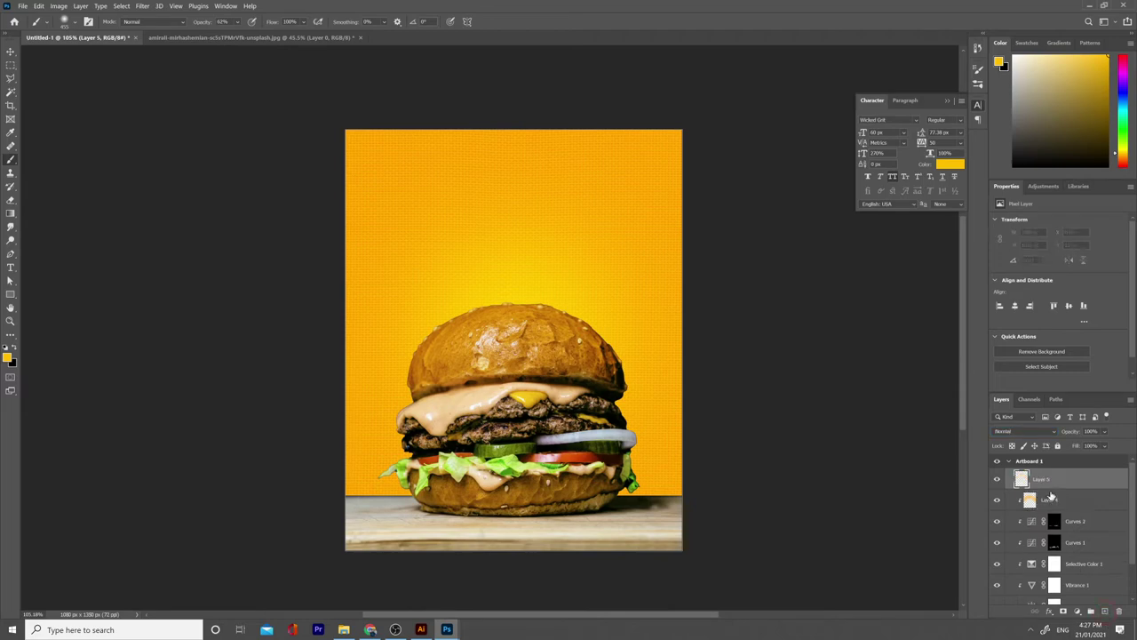
pyautogui.keyDown('alt'); pyautogui.click(1053, 489); pyautogui.keyUp('alt')
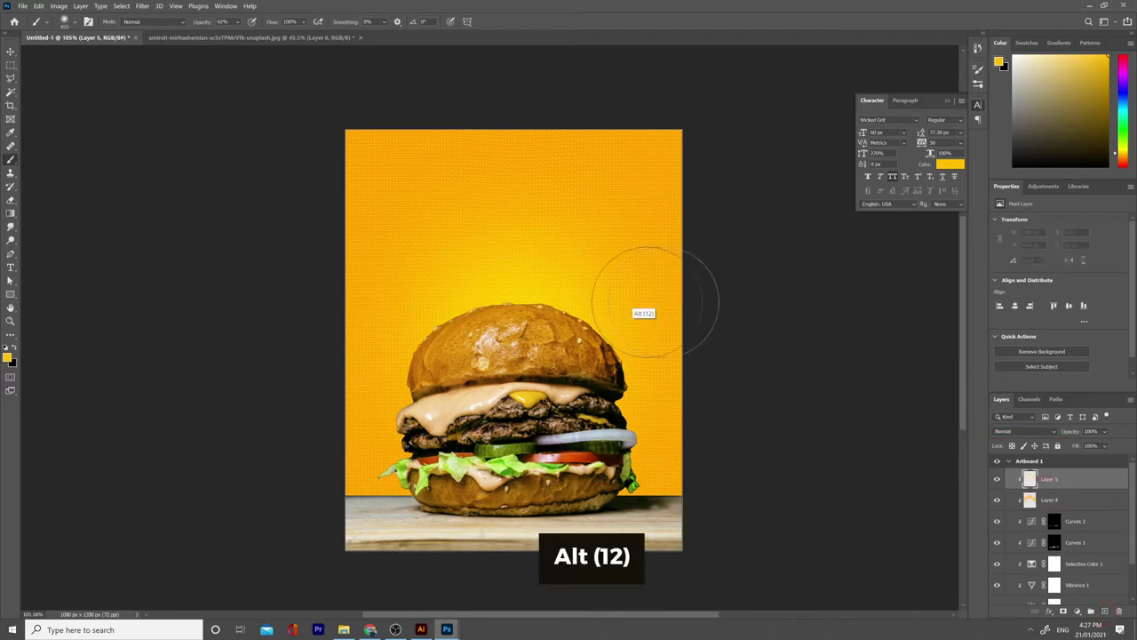
pyautogui.keyDown('alt'); pyautogui.click(633, 329); pyautogui.keyUp('alt')
pyautogui.click(645, 331)
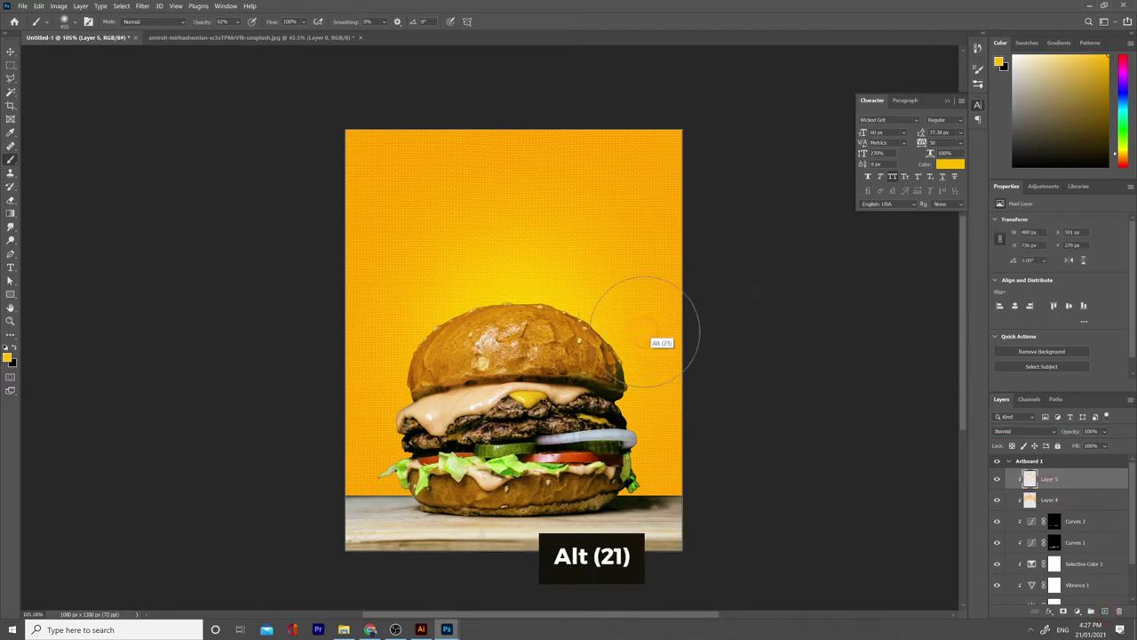
pyautogui.click(500, 275)
pyautogui.click(404, 305)
pyautogui.click(336, 480)
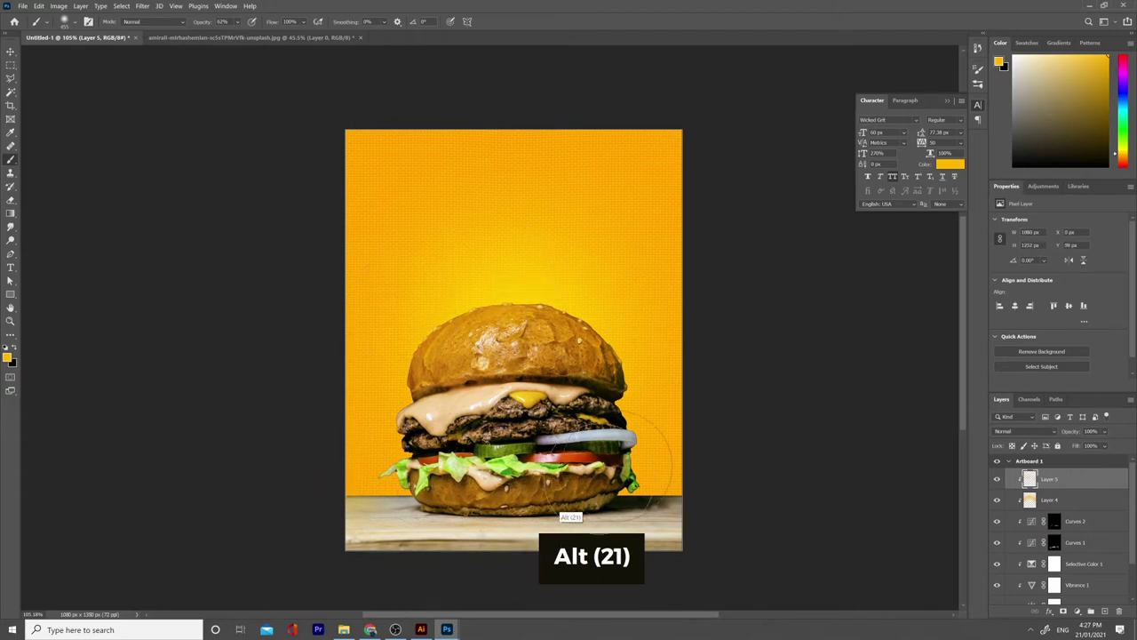
pyautogui.hotkey('ctrl', 'z')
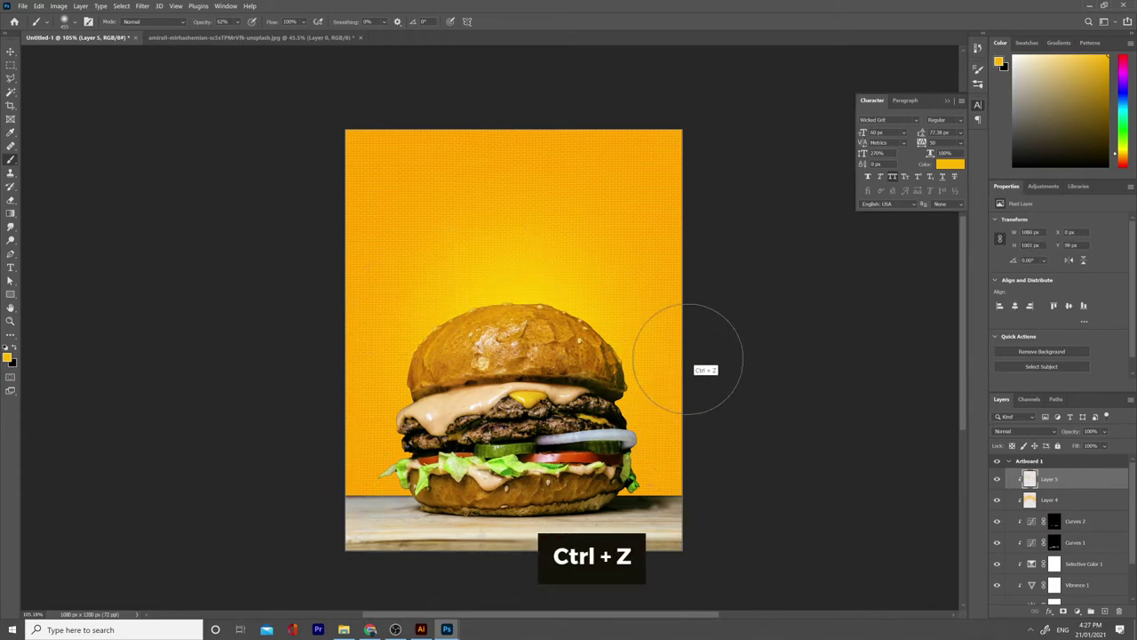
# - Set the blend mode of the second yellow light layer, Layer 5, to Color
pyautogui.click(1030, 431)
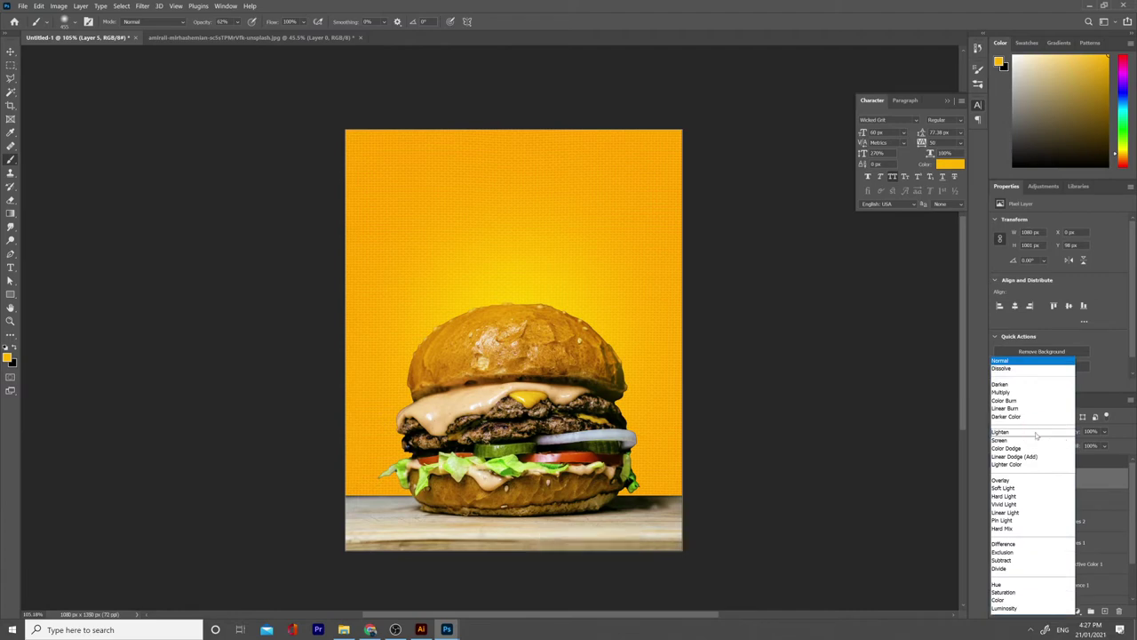
pyautogui.click(999, 600)
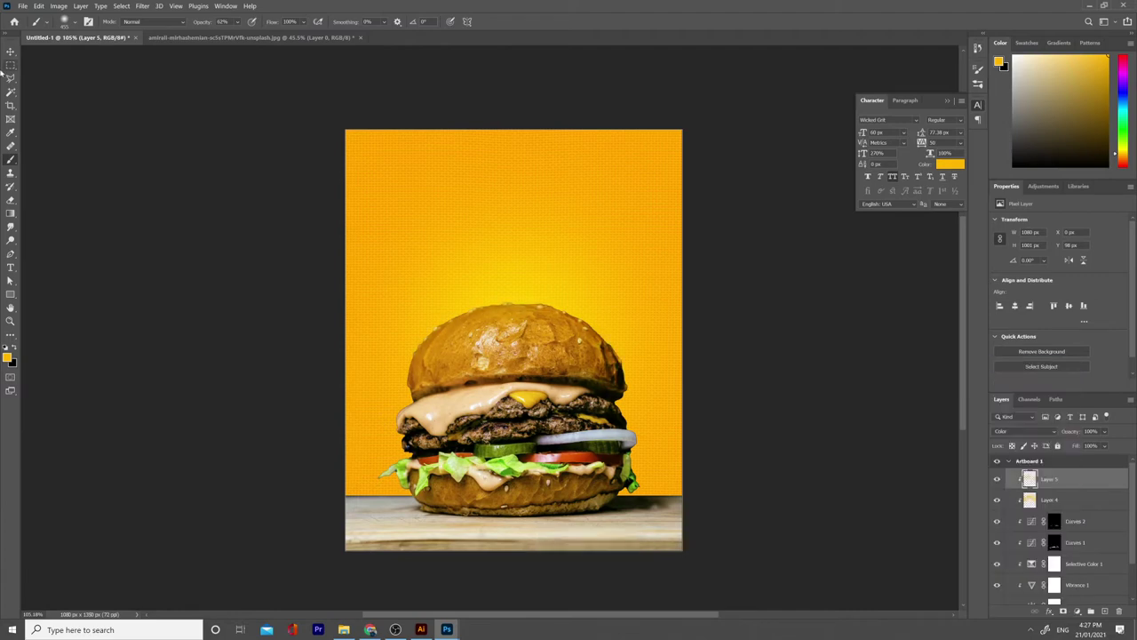
pyautogui.click(9, 53)
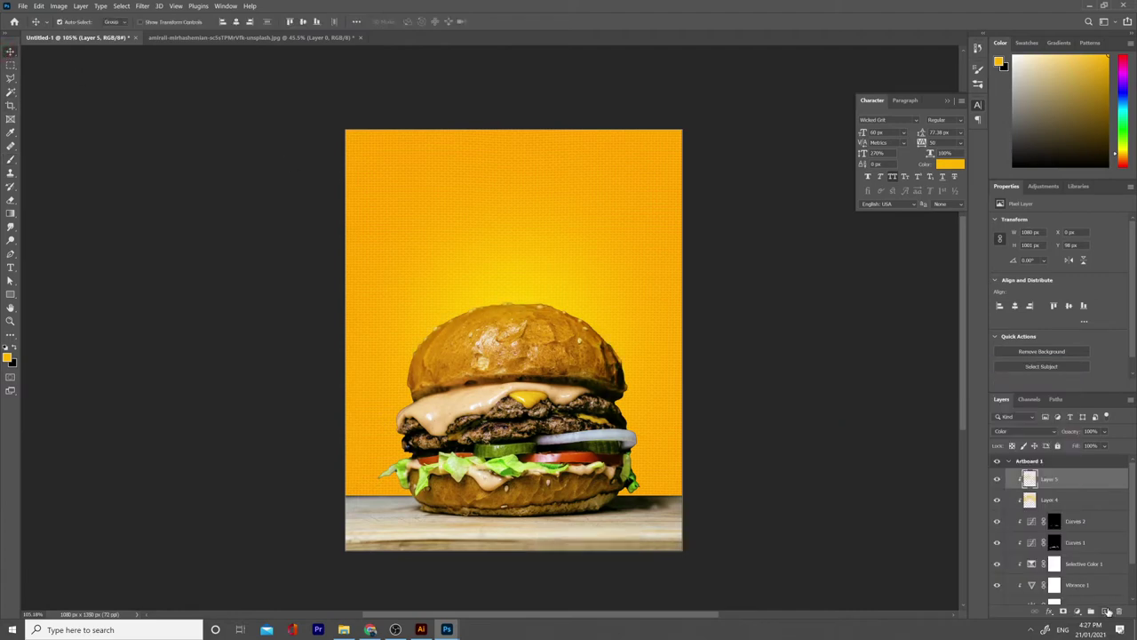
# - Add a new layer clipped above Layer 5, fill it with 50% Gray, and set its blend mode to Soft Light
pyautogui.click(1106, 612)
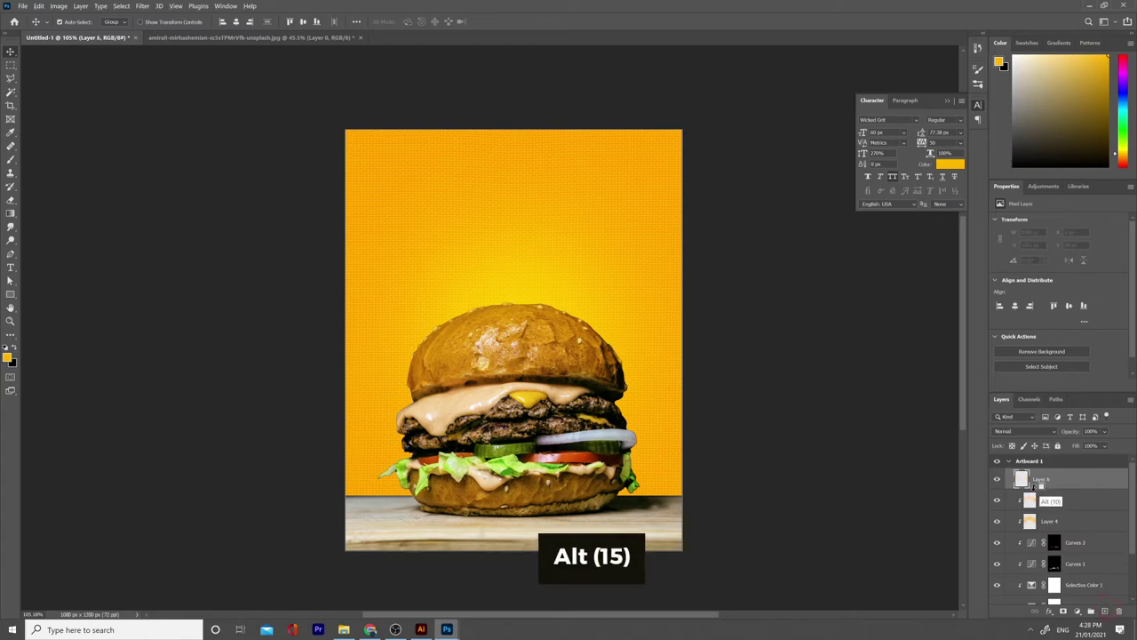
pyautogui.keyDown('alt'); pyautogui.click(1035, 489); pyautogui.keyUp('alt')
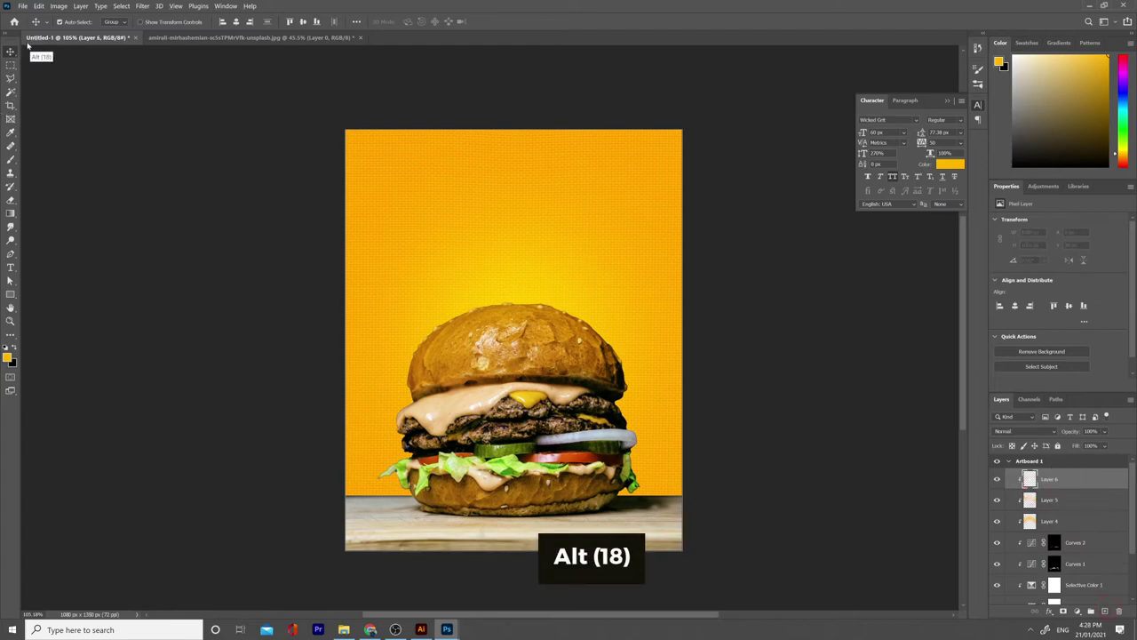
pyautogui.click(39, 6)
pyautogui.click(45, 160)
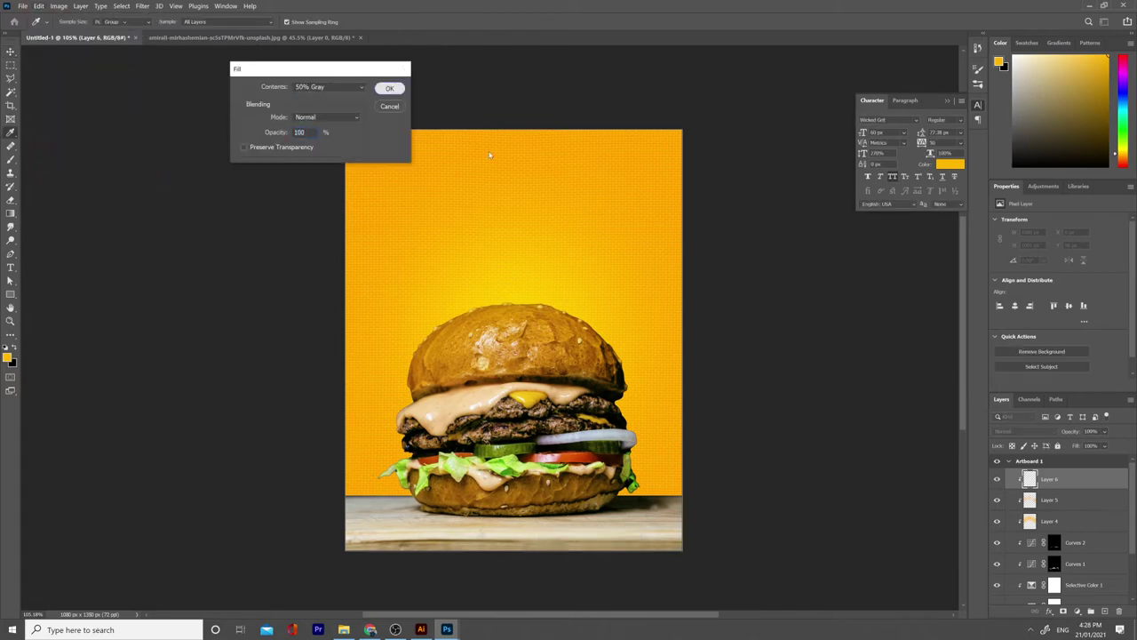
pyautogui.click(389, 88)
pyautogui.click(1024, 431)
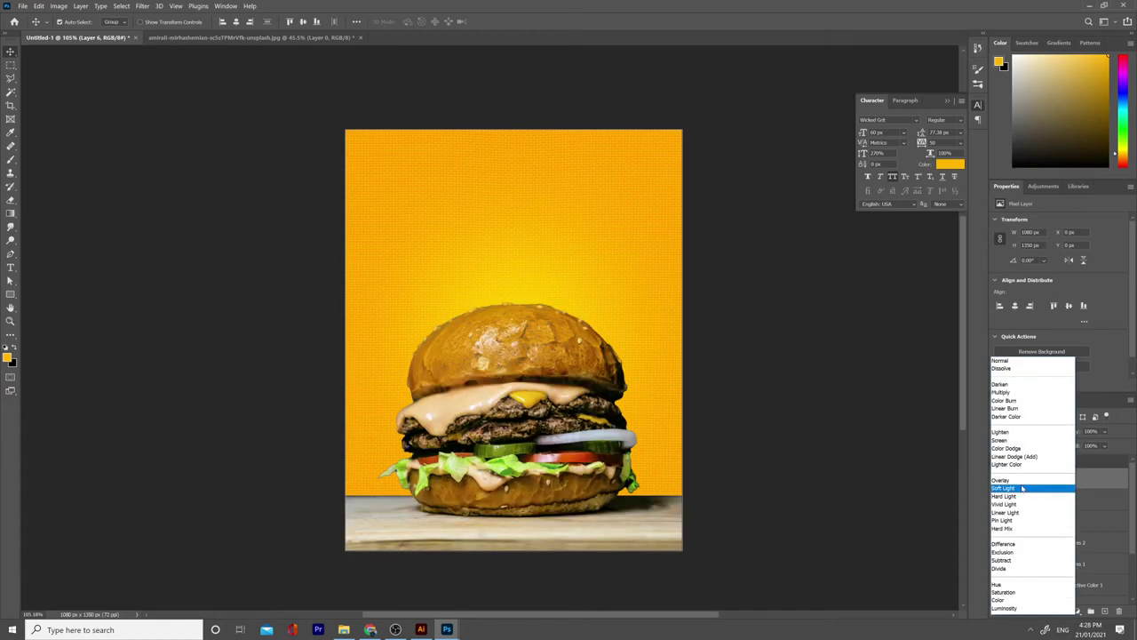
pyautogui.click(1021, 489)
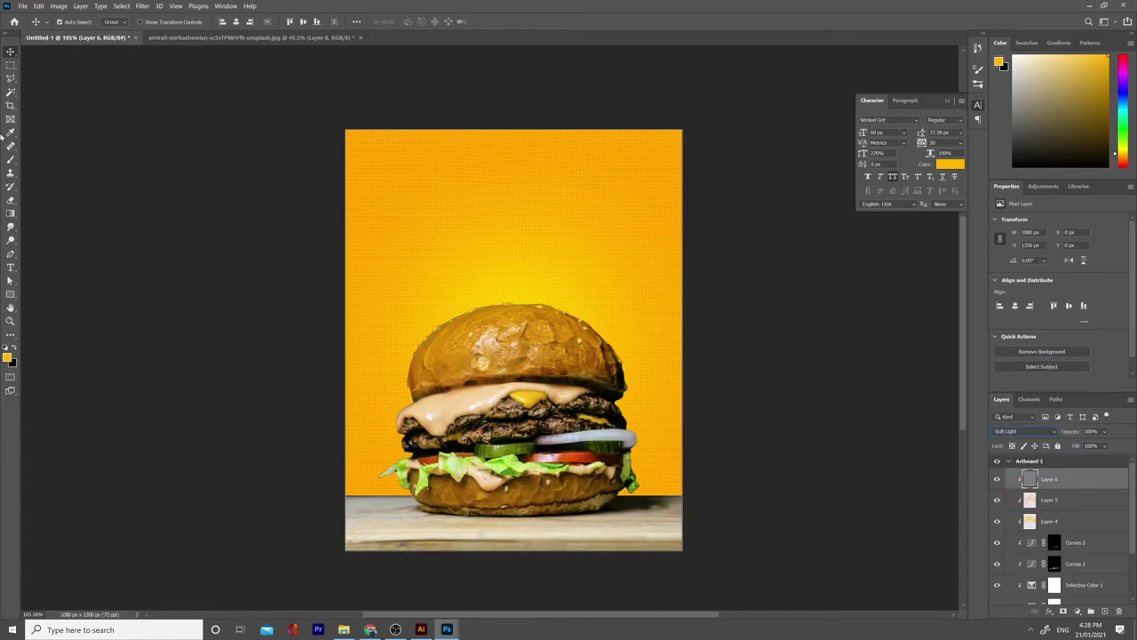
# - Set up a small black brush at 13% opacity and 28% flow for burning shadows on the gray layer
pyautogui.click(12, 161)
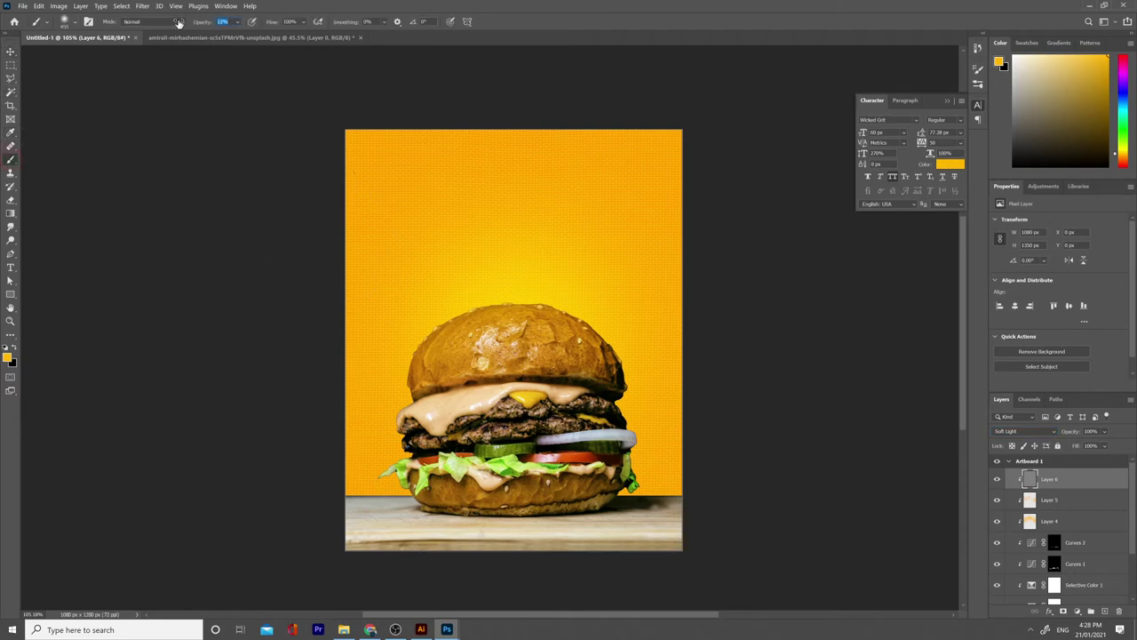
pyautogui.moveTo(273, 24); pyautogui.dragTo(242, 21)
pyautogui.press('d')
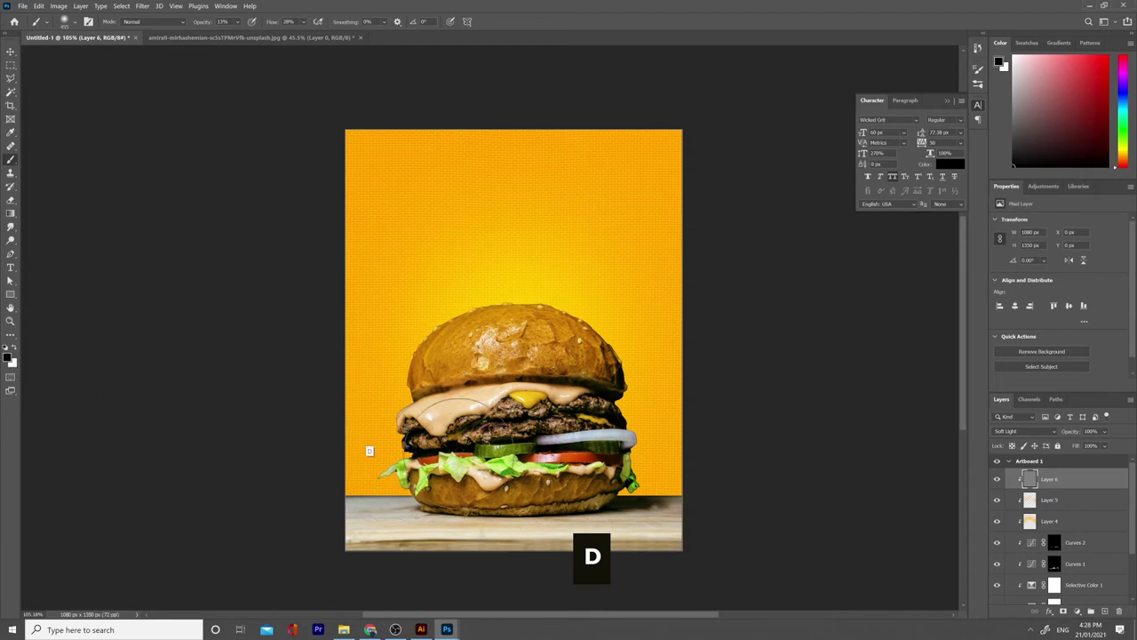
pyautogui.press('[')
pyautogui.press('[')
pyautogui.press('[')
pyautogui.press('[')
pyautogui.press('[')
pyautogui.press('[')
pyautogui.press('[')
pyautogui.press('[')
pyautogui.press('[')
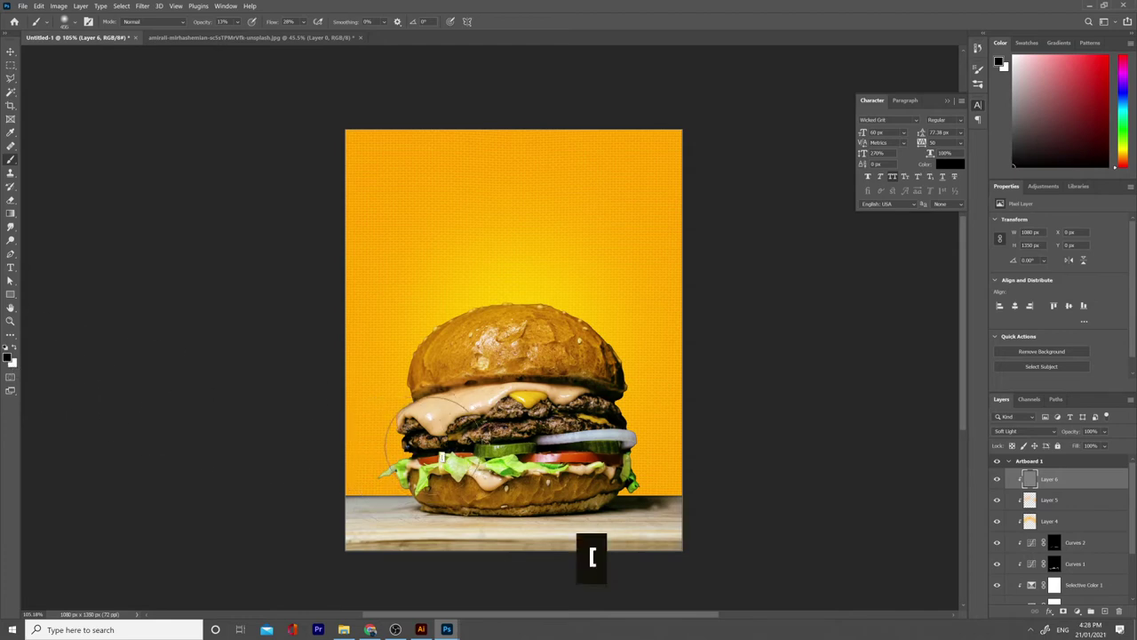
pyautogui.press('[')
pyautogui.press('[')
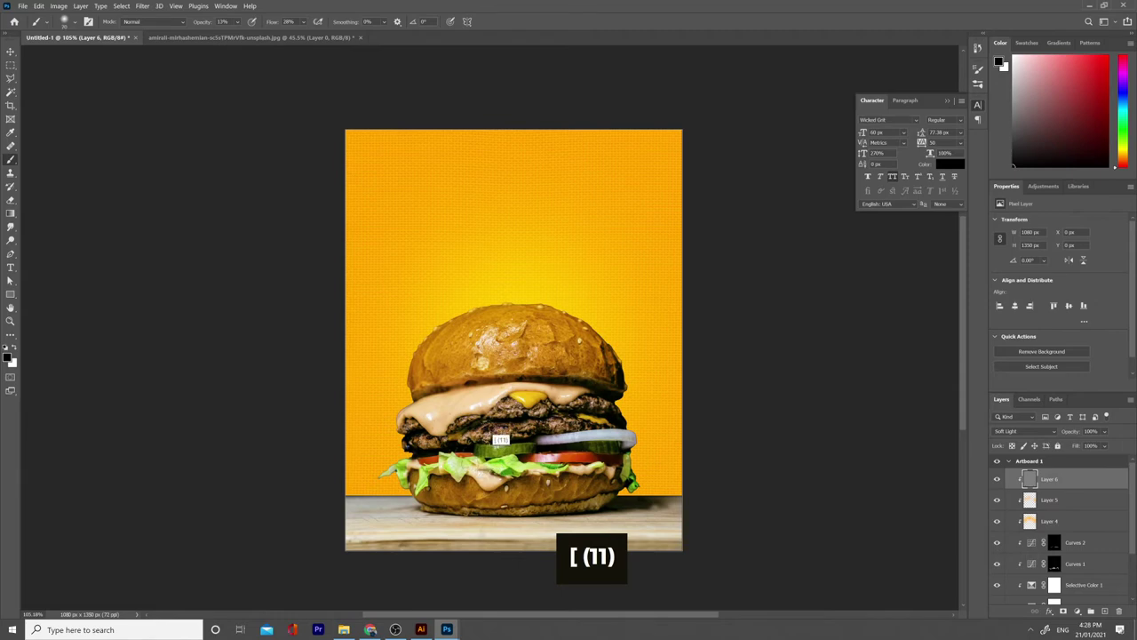
pyautogui.press('[')
pyautogui.press('[')
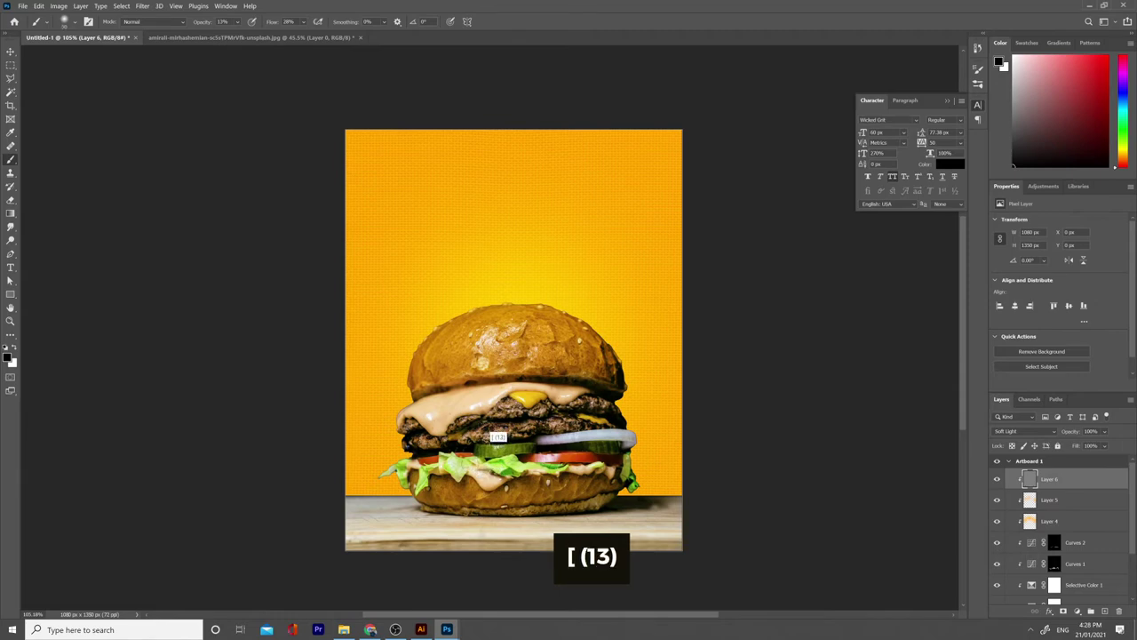
pyautogui.press('[')
pyautogui.press('[')
pyautogui.press('[')
pyautogui.press('[')
pyautogui.press('[')
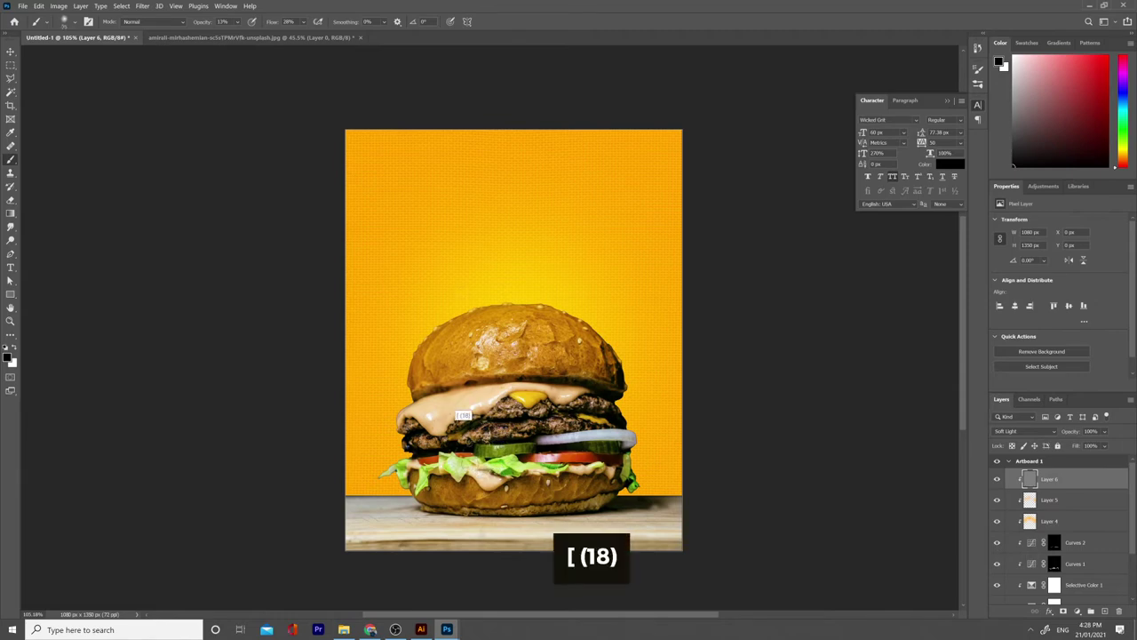
# - Paint black over the burger's shadow areas on the gray Soft Light layer, adjusting the brush size to fit
pyautogui.scroll(2, 531, 497)
pyautogui.scroll(1, 565, 444)
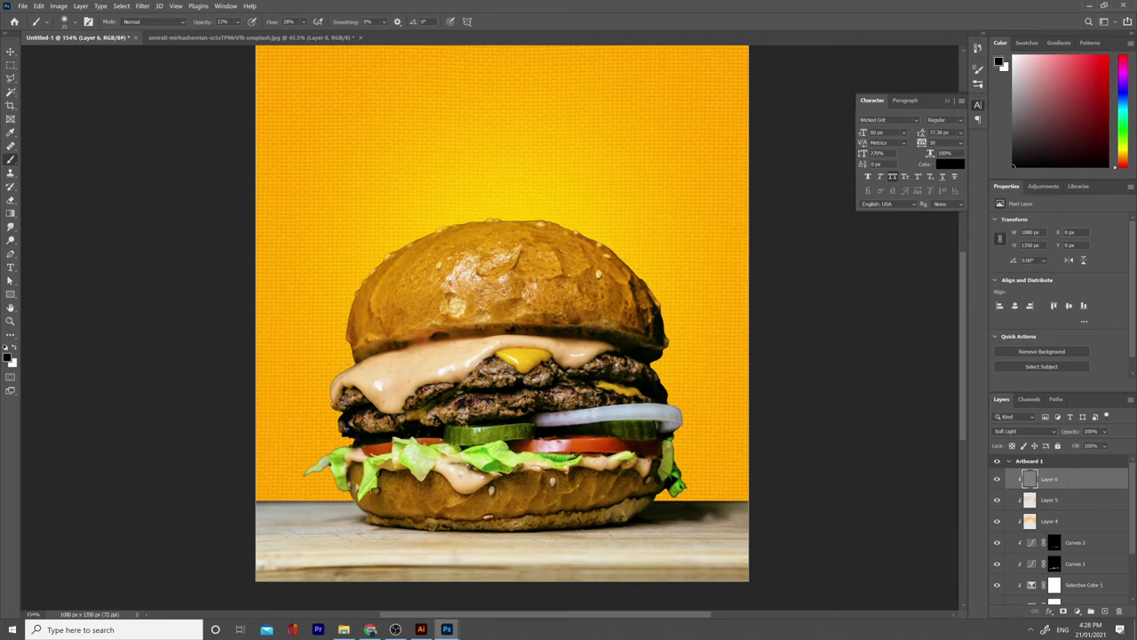
pyautogui.hotkey('ctrl', 'alt')
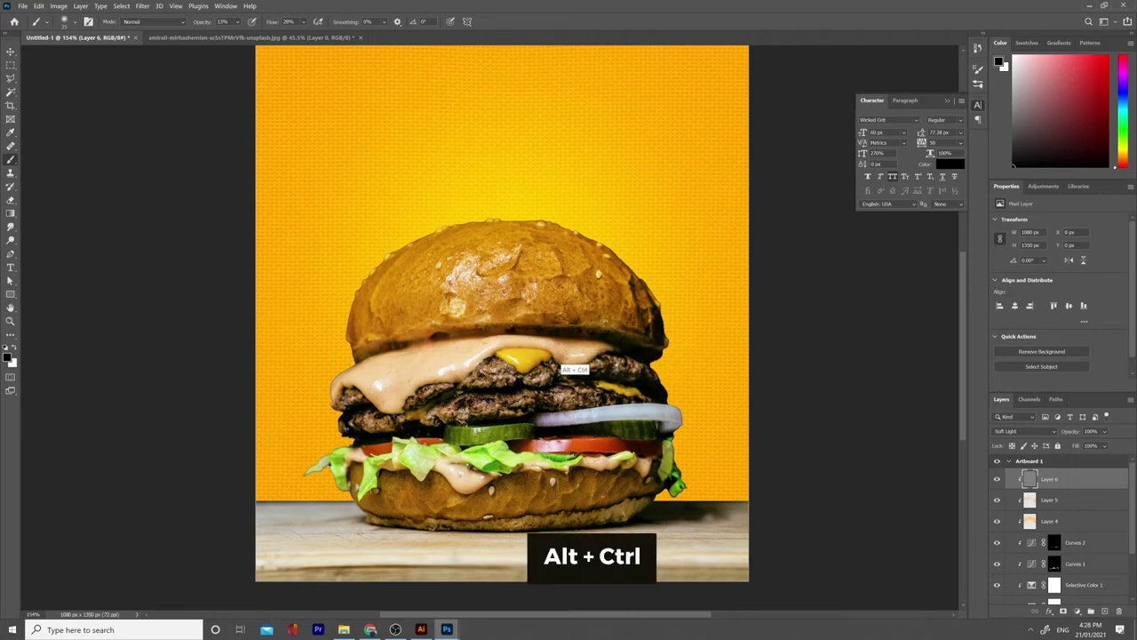
pyautogui.press(']')
pyautogui.press(']')
pyautogui.press(']')
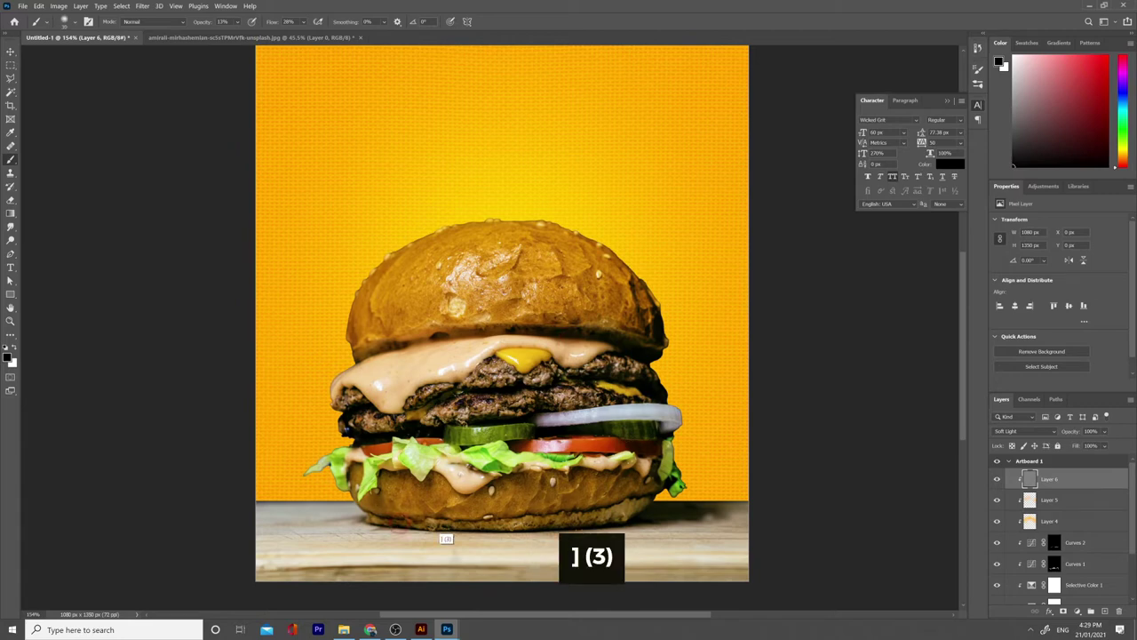
pyautogui.press(']')
pyautogui.press('[')
pyautogui.press('[')
pyautogui.press('[')
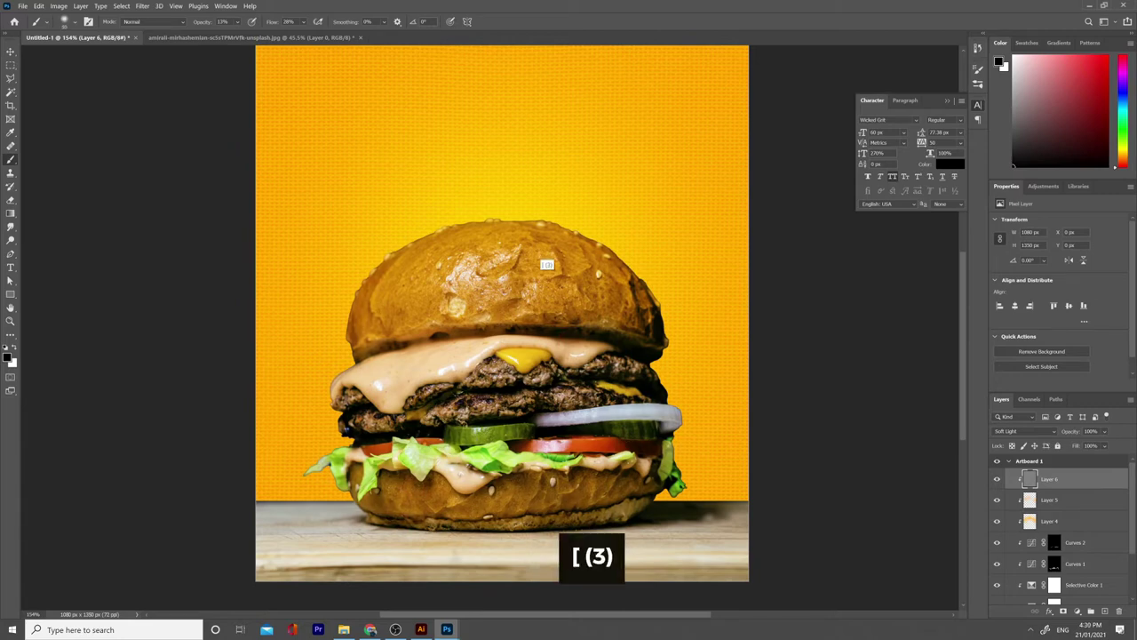
pyautogui.press('v')
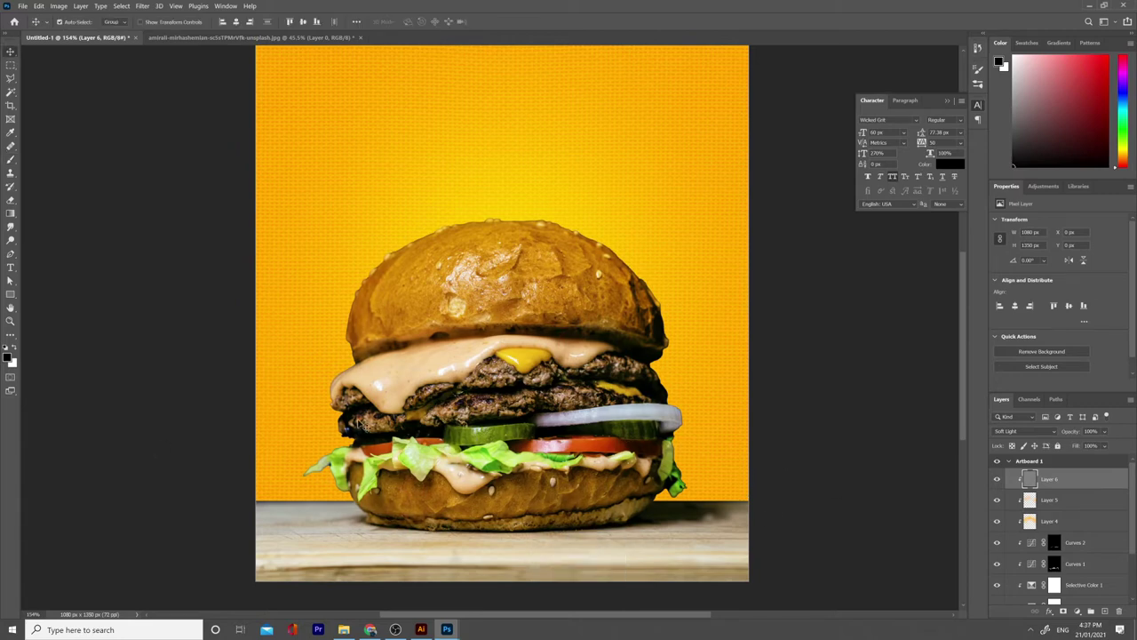
# - Paint white over the burger's highlights on the gray Soft Light layer, resizing the brush to suit each detail
pyautogui.press('b')
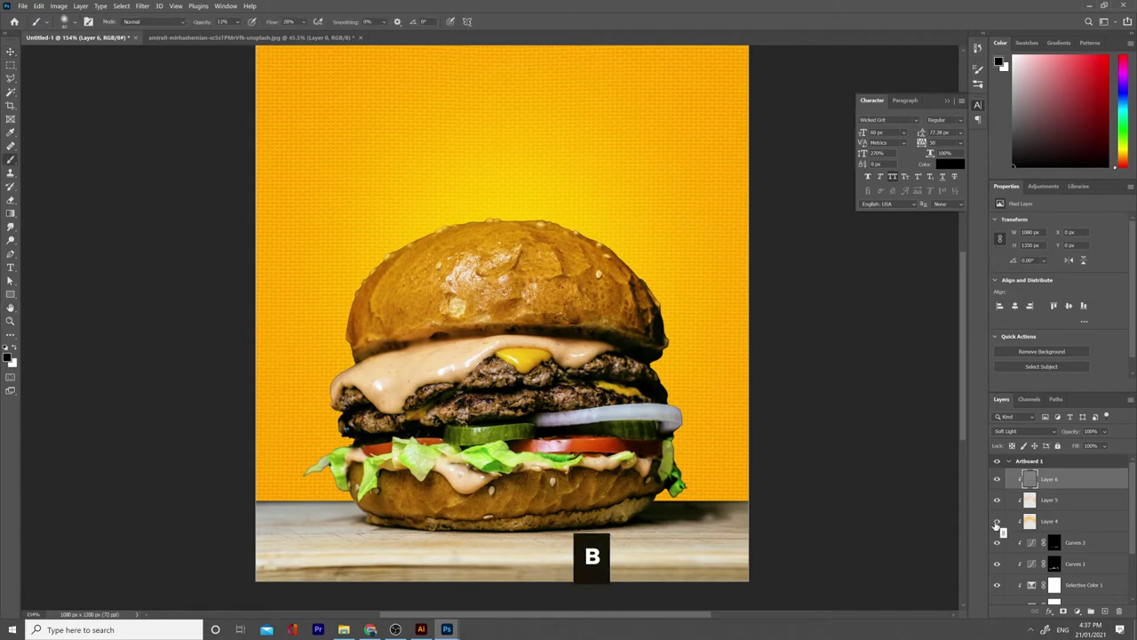
pyautogui.press('x')
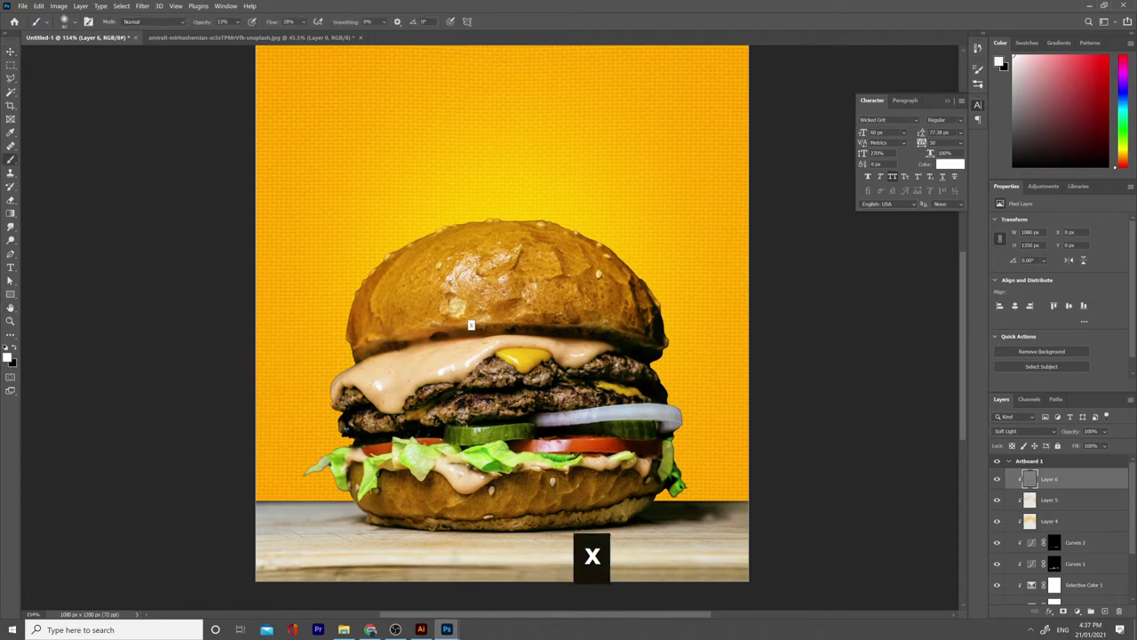
pyautogui.press(']')
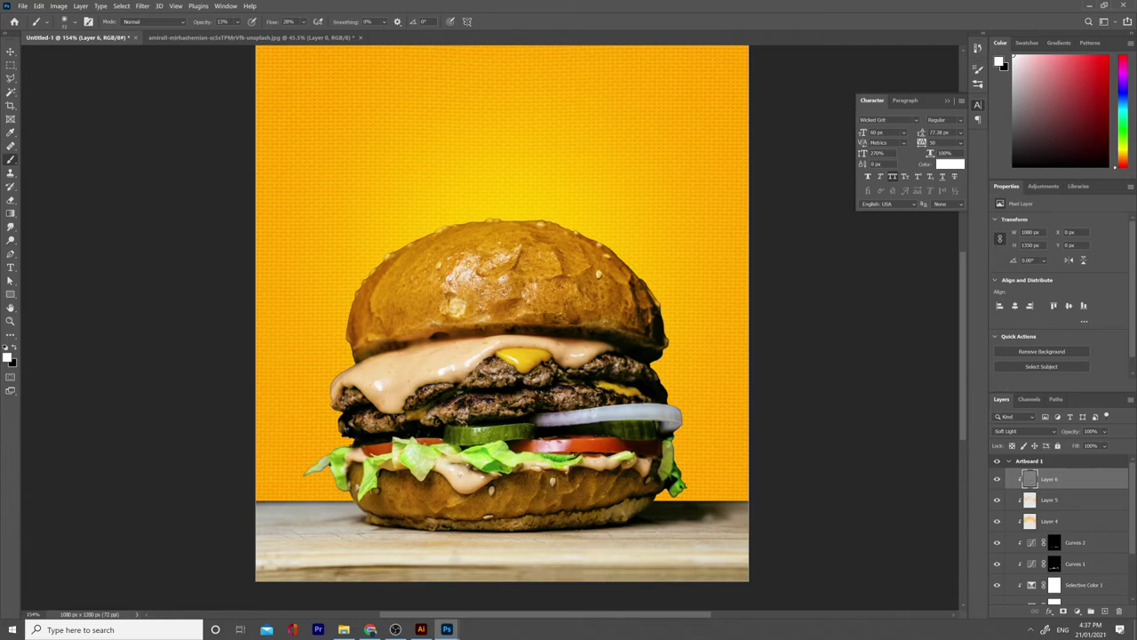
pyautogui.press('[')
pyautogui.press('[')
pyautogui.press('[')
pyautogui.press('[')
pyautogui.press('[')
pyautogui.press('[')
pyautogui.press('[')
pyautogui.press('[')
pyautogui.press('[')
pyautogui.press('[')
pyautogui.press('[')
pyautogui.press('[')
pyautogui.press('[')
pyautogui.press('[')
pyautogui.press('[')
pyautogui.press('[')
pyautogui.press('[')
pyautogui.press('[')
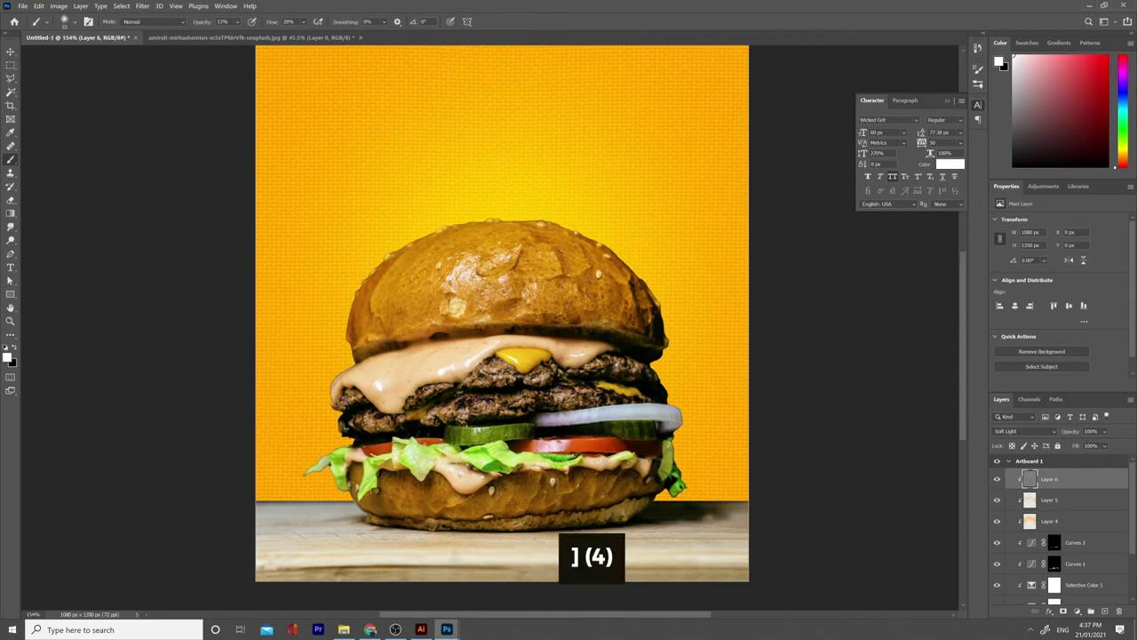
pyautogui.press(']')
pyautogui.press(']')
pyautogui.press(']')
pyautogui.press(']')
pyautogui.press(']')
pyautogui.press('[')
pyautogui.press('[')
pyautogui.press('[')
pyautogui.press('[')
pyautogui.press(']')
pyautogui.press(']')
pyautogui.press(']')
pyautogui.press(']')
pyautogui.press('[')
pyautogui.press(']')
pyautogui.press(']')
pyautogui.press(']')
pyautogui.press(']')
pyautogui.press(']')
pyautogui.press('[')
pyautogui.press('[')
pyautogui.press('v')
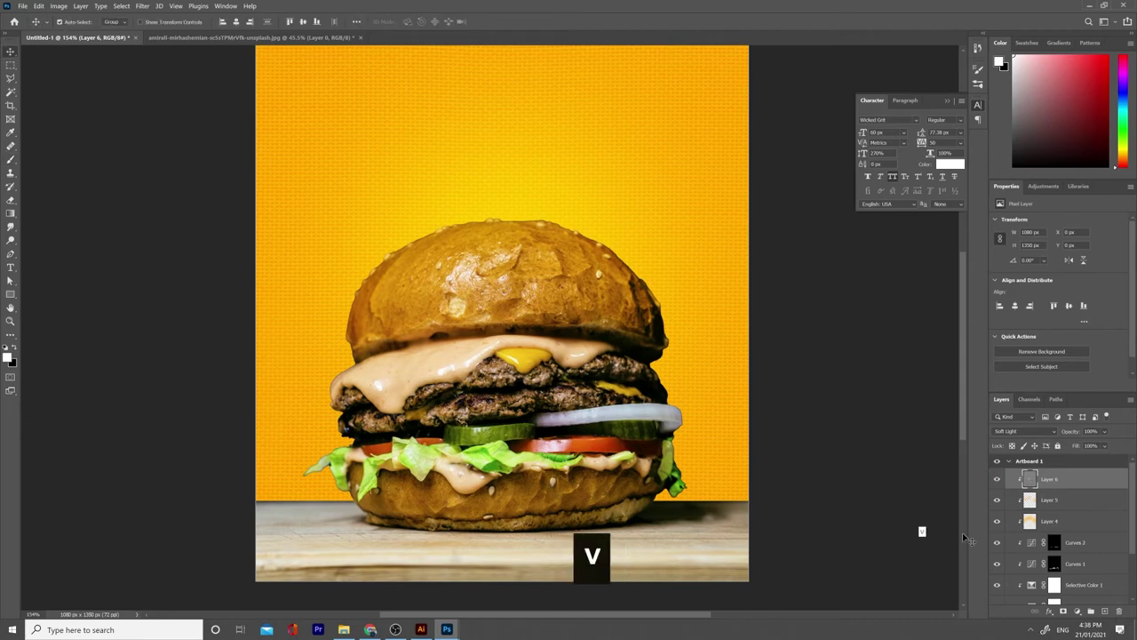
# - Toggle the visibility of Layer 6 repeatedly to compare the burger with and without the dodge and burn
pyautogui.click(996, 481)
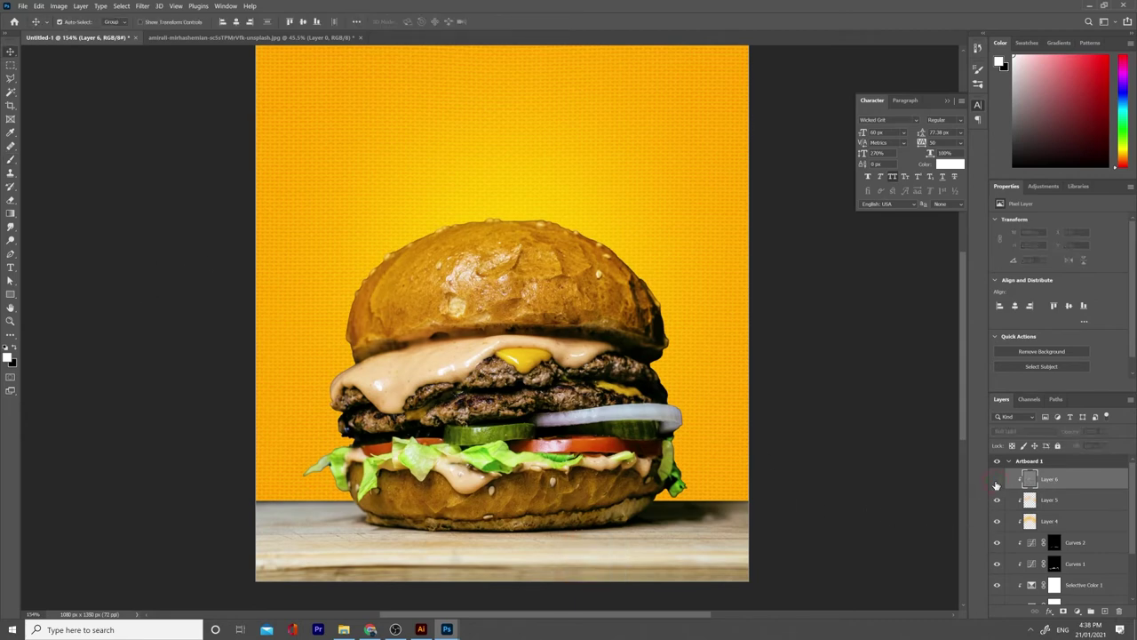
pyautogui.click(997, 480)
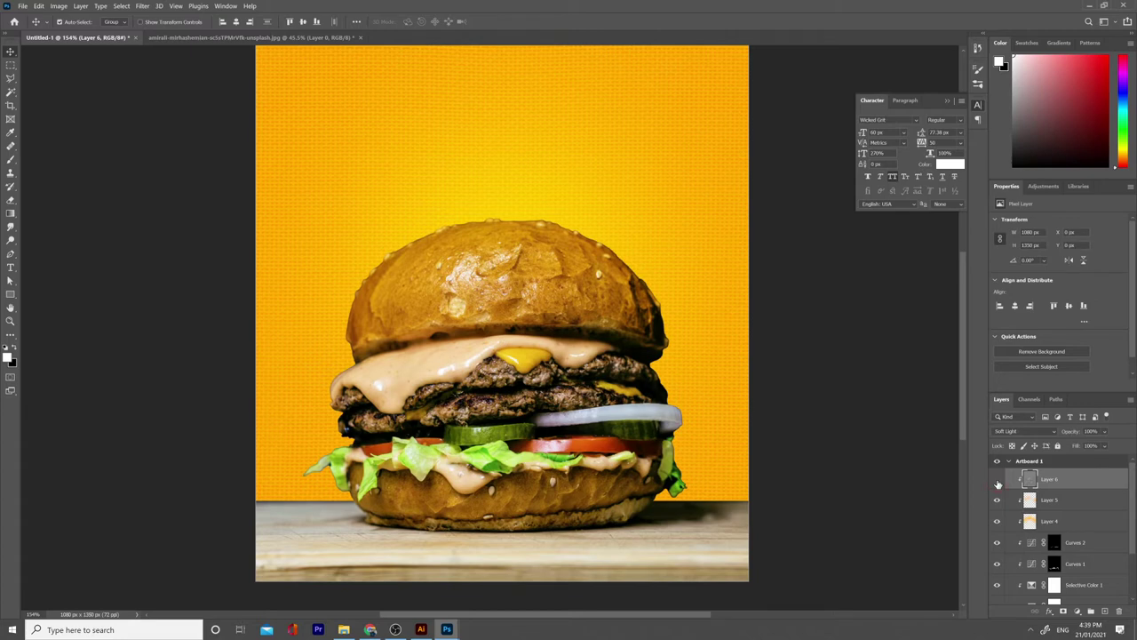
pyautogui.click(997, 481)
pyautogui.click(997, 480)
pyautogui.click(997, 481)
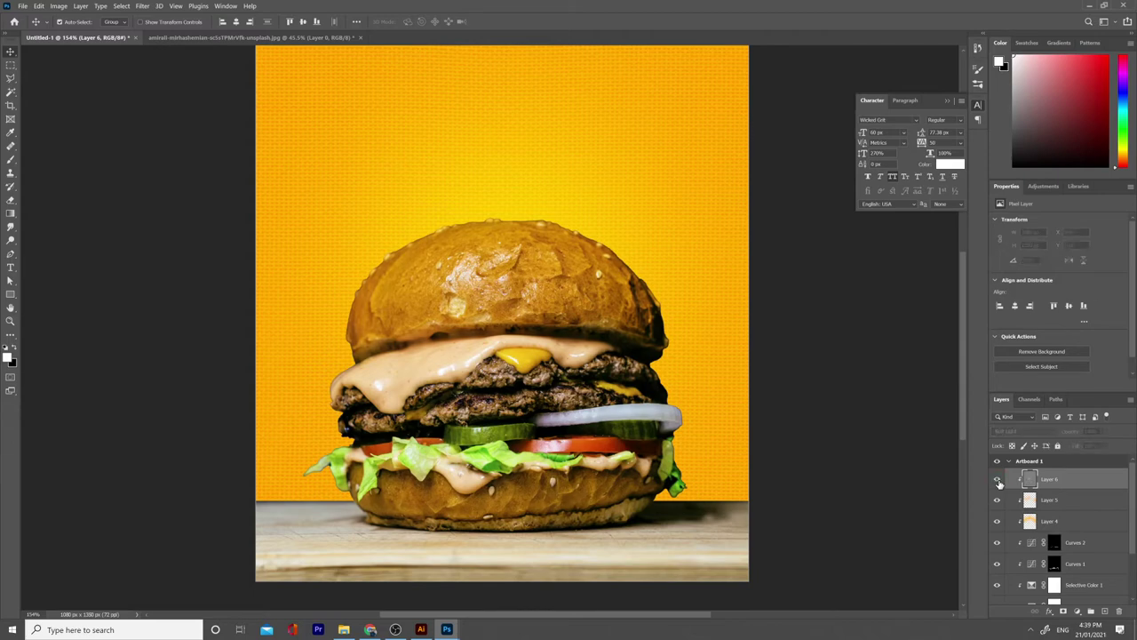
pyautogui.click(997, 480)
pyautogui.click(997, 481)
pyautogui.click(996, 480)
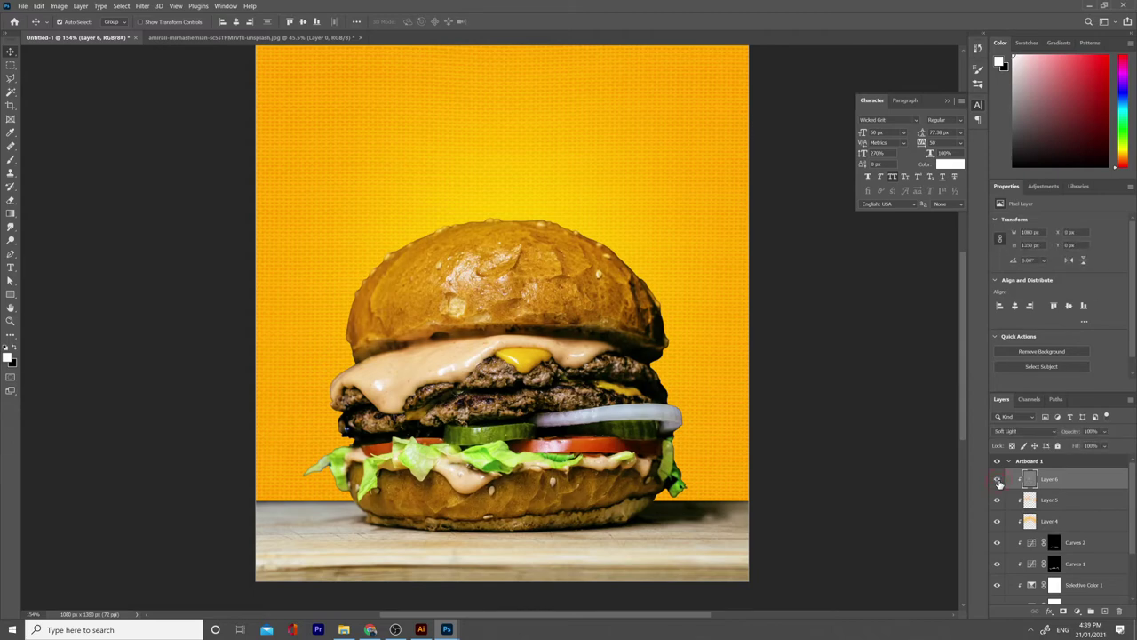
# - Set the opacity of the Selective Color 1 adjustment layer to 100%
pyautogui.scroll(-3, 1075, 519)
pyautogui.click(1085, 519)
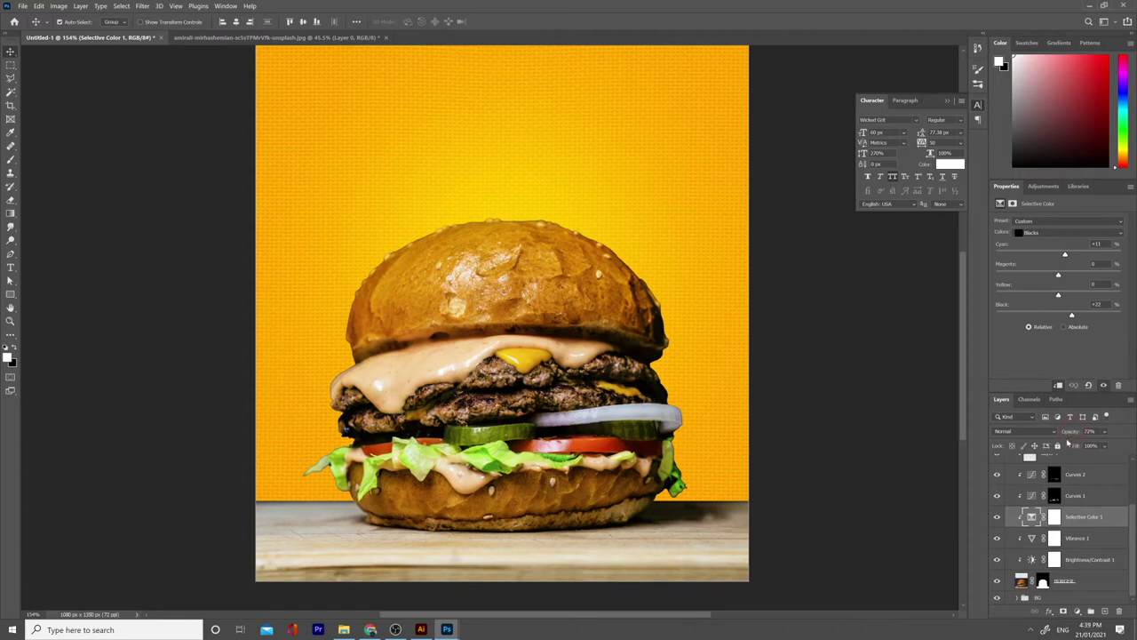
pyautogui.scroll(2, 1030, 542)
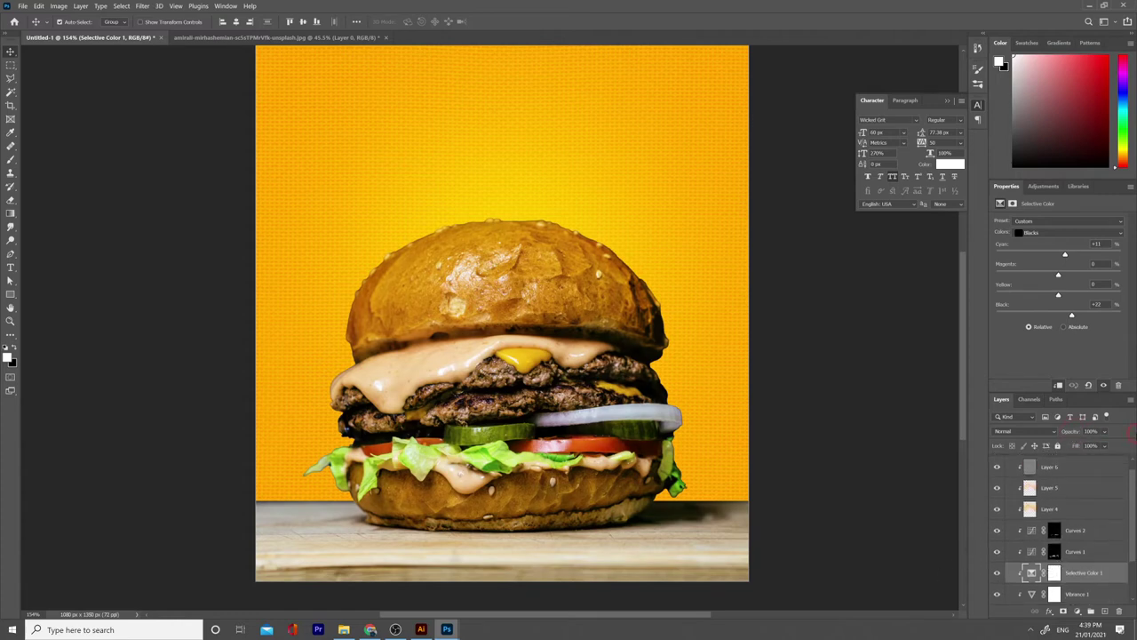
# - Group the burger layers from Layer 6 down to BURGER and open the new group's name for editing
pyautogui.click(1066, 466)
pyautogui.scroll(-2, 1064, 533)
pyautogui.keyDown('shift'); pyautogui.click(1072, 581); pyautogui.keyUp('shift')
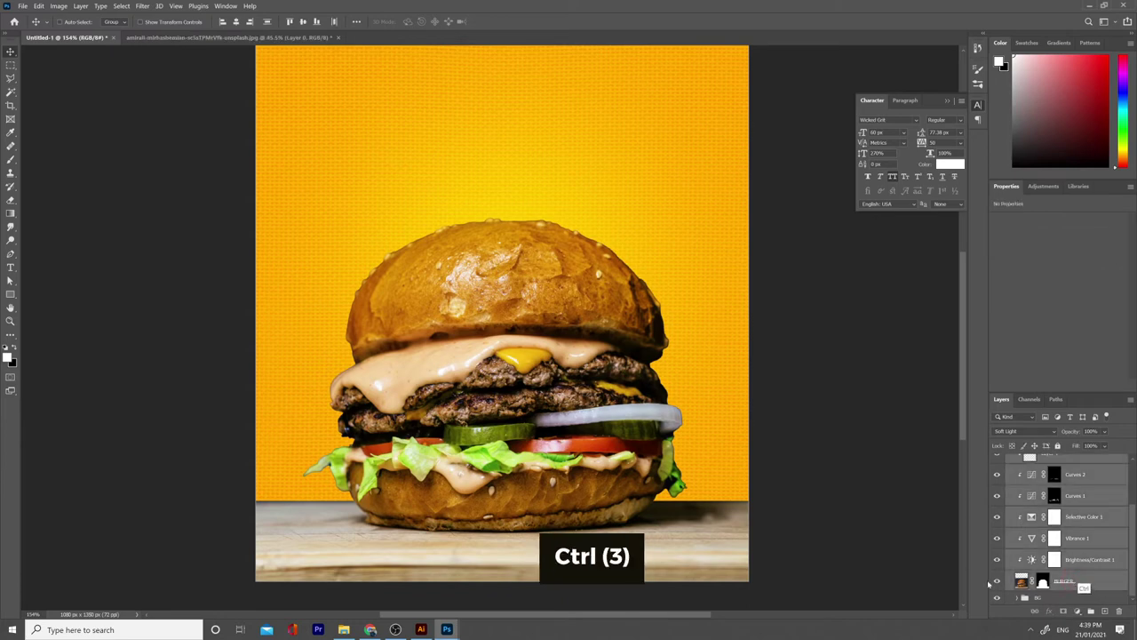
pyautogui.hotkey('ctrl', 'g')
pyautogui.doubleClick(1043, 475)
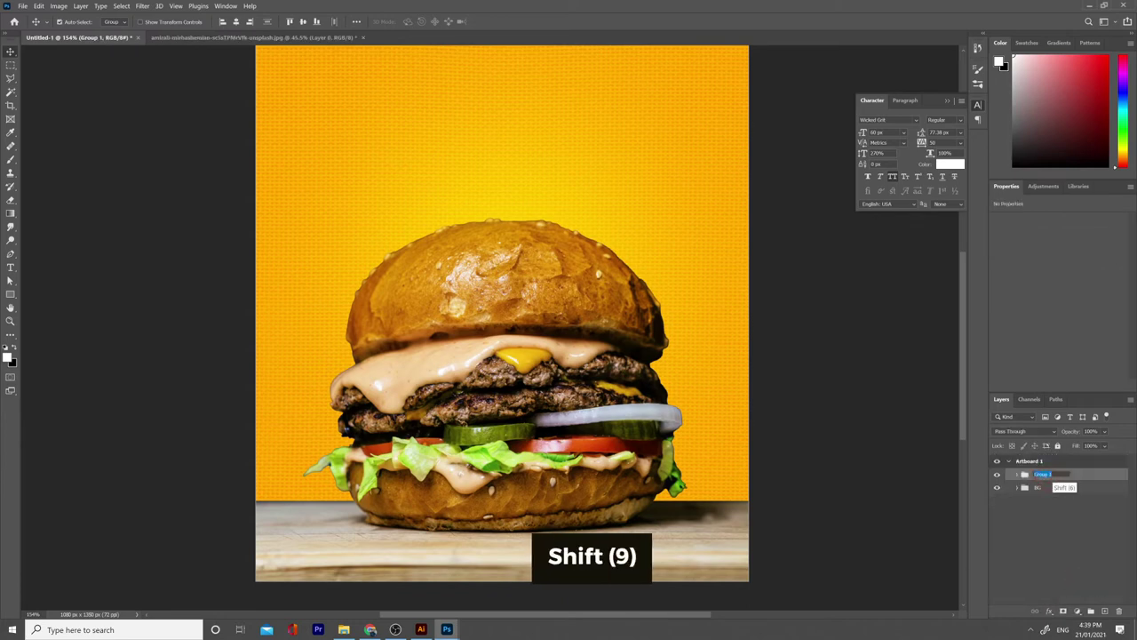
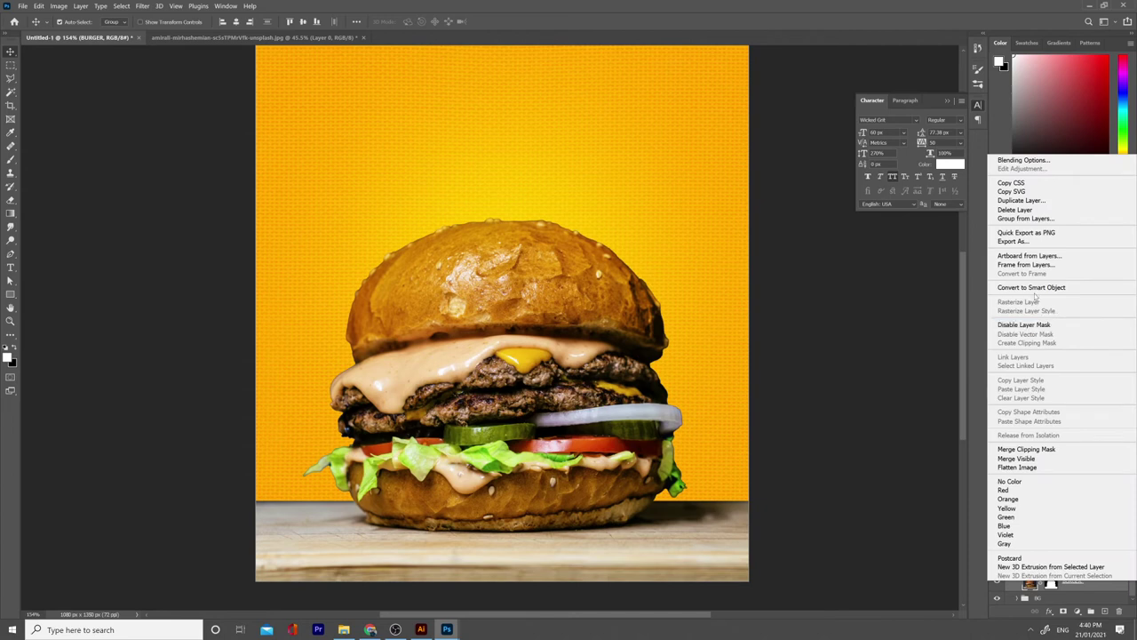
# - Convert the BURGER layer to a smart object and apply a Gaussian Blur with a 0.9 px radius
pyautogui.click(1036, 293)
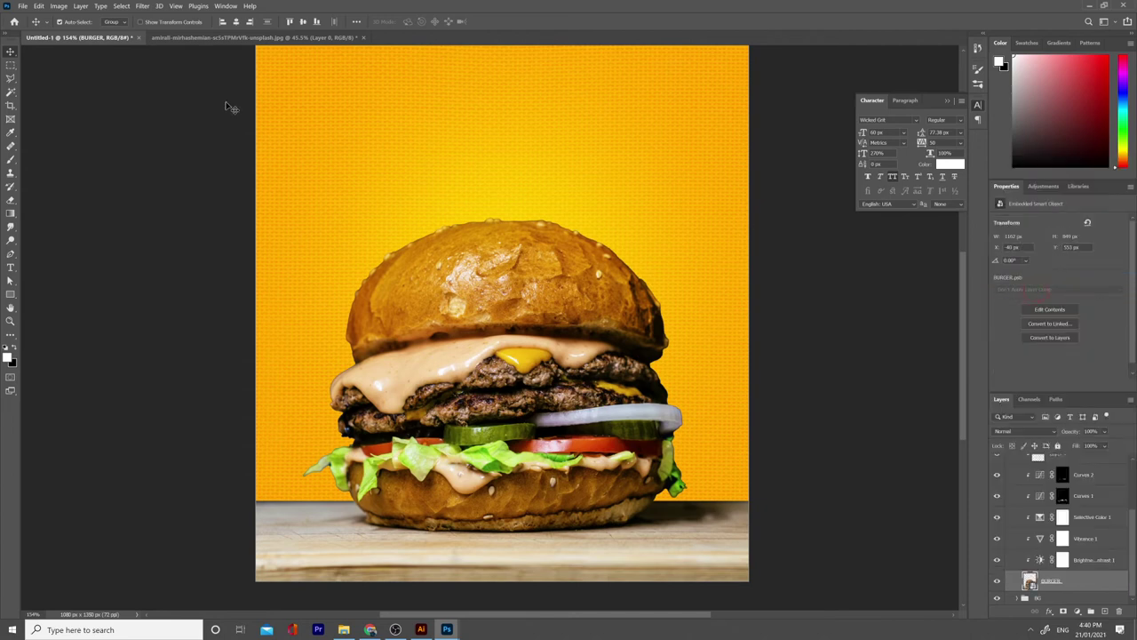
pyautogui.click(141, 7)
pyautogui.moveTo(168, 127)
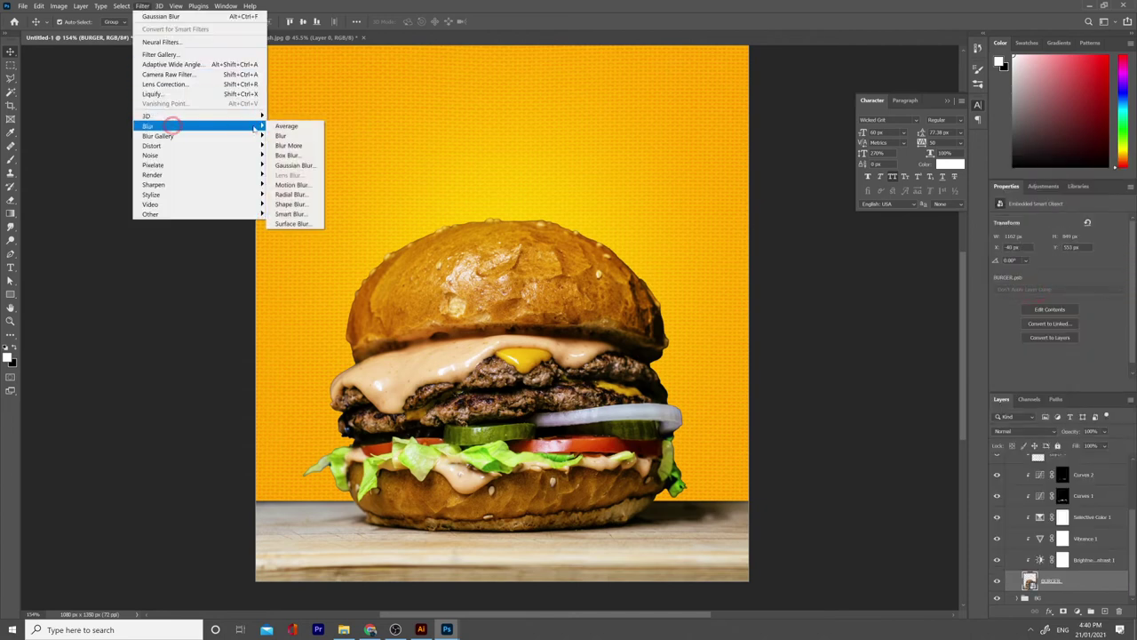
pyautogui.click(293, 166)
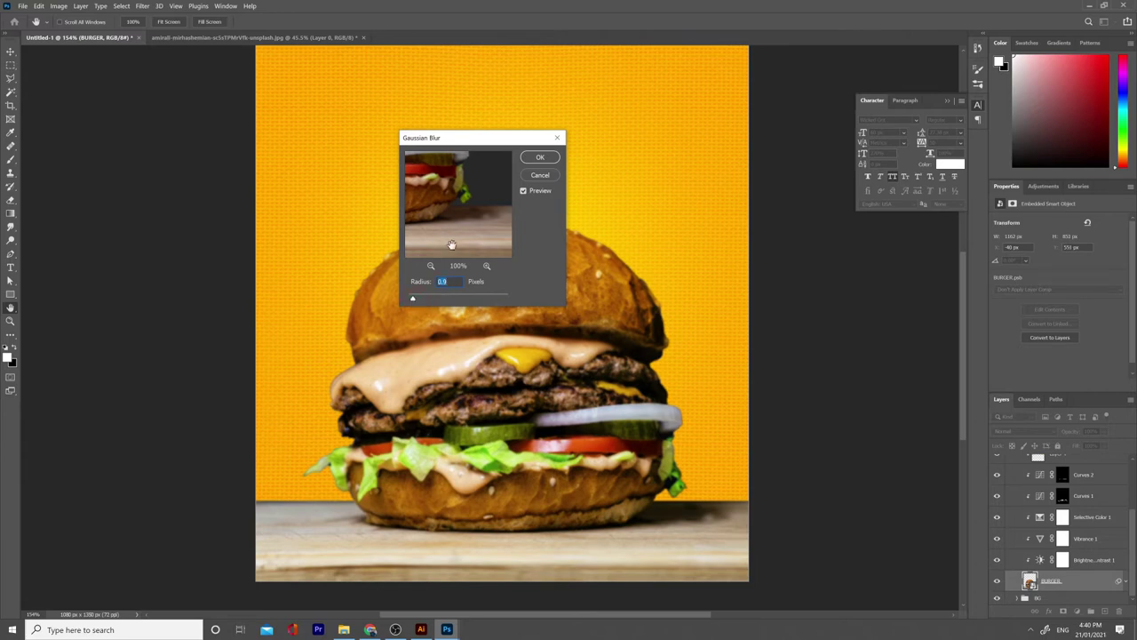
pyautogui.click(539, 157)
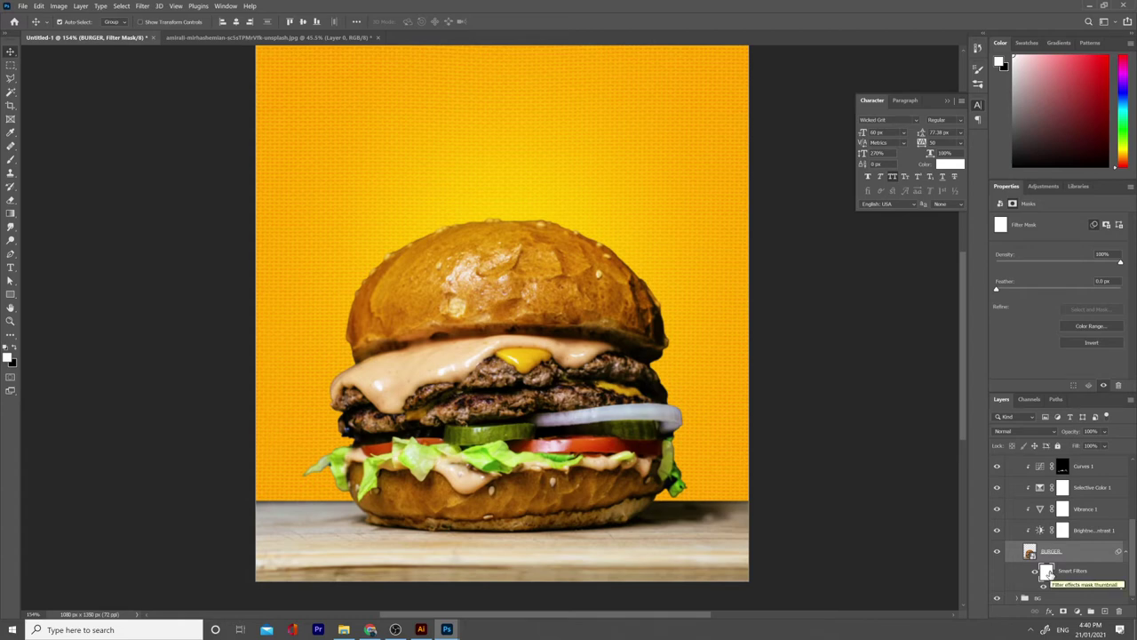
# - Invert the Gaussian Blur's filter mask to black and paint white over the front of the wooden table at 39% opacity and 50% flow
pyautogui.hotkey('ctrl', 'i')
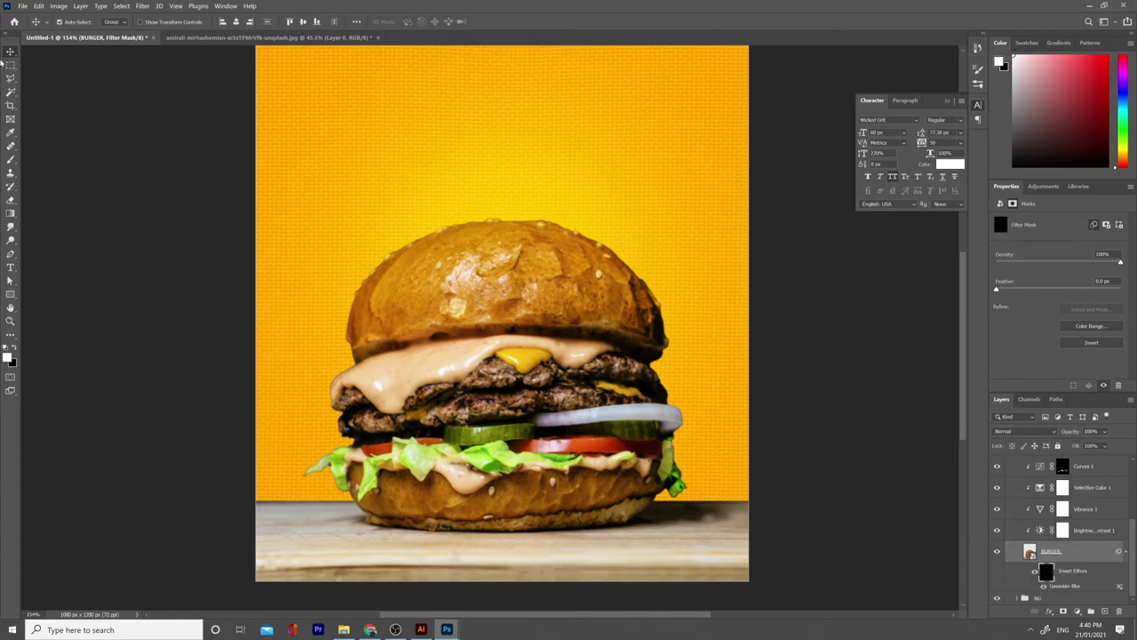
pyautogui.press('b')
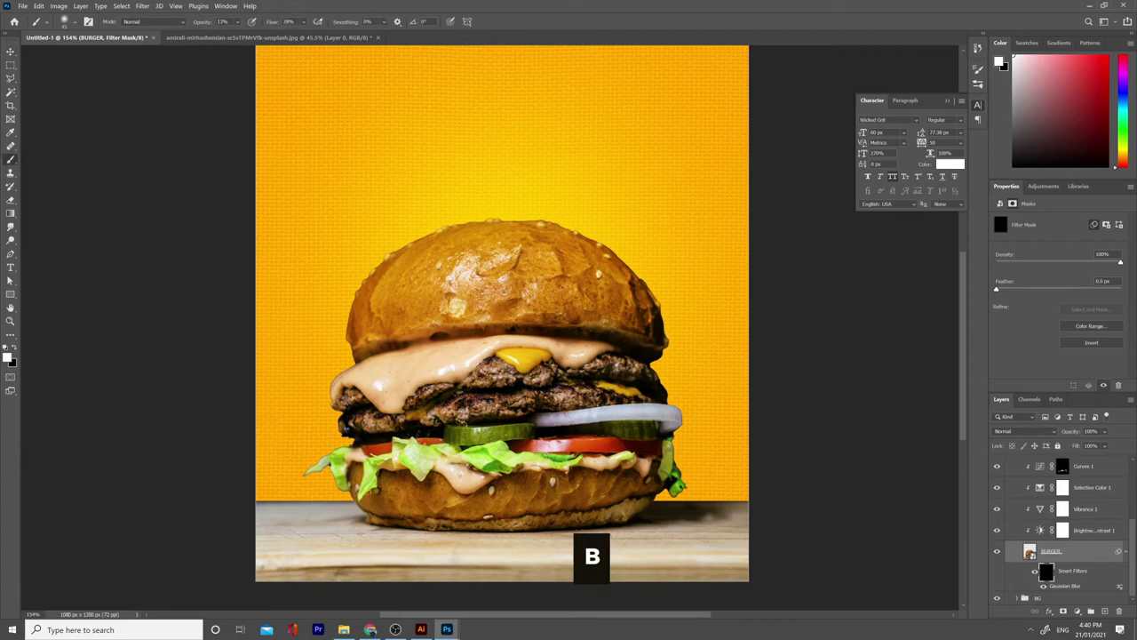
pyautogui.press('x')
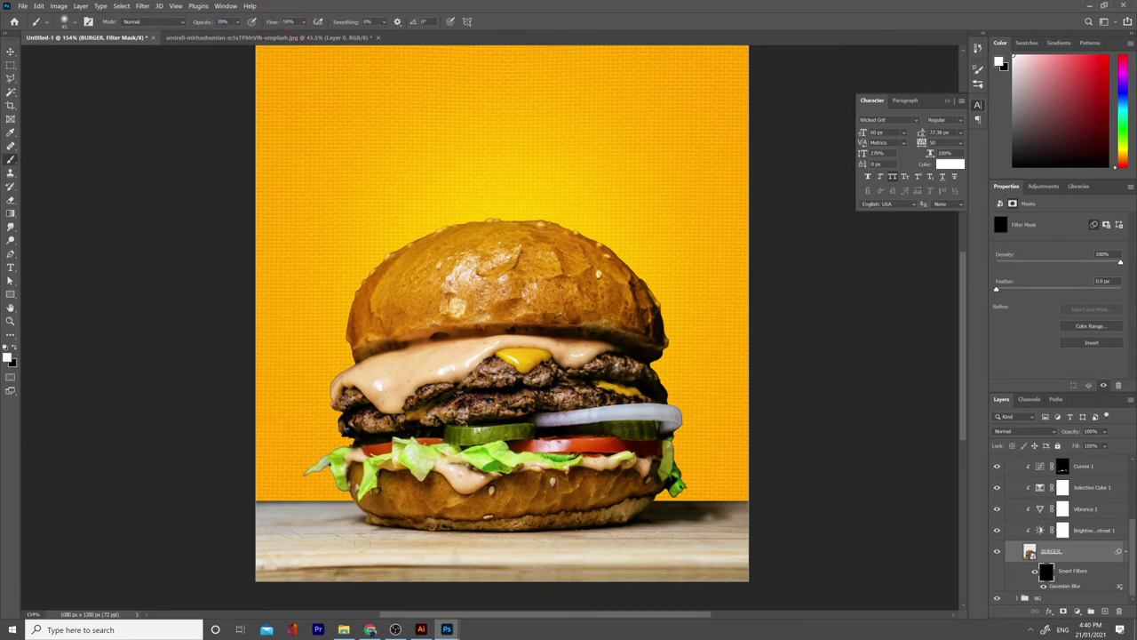
pyautogui.moveTo(431, 543)
pyautogui.mouseDown()
pyautogui.moveTo(545, 546)
pyautogui.moveTo(457, 543)
pyautogui.mouseUp()
pyautogui.scroll(-1, 448, 494)
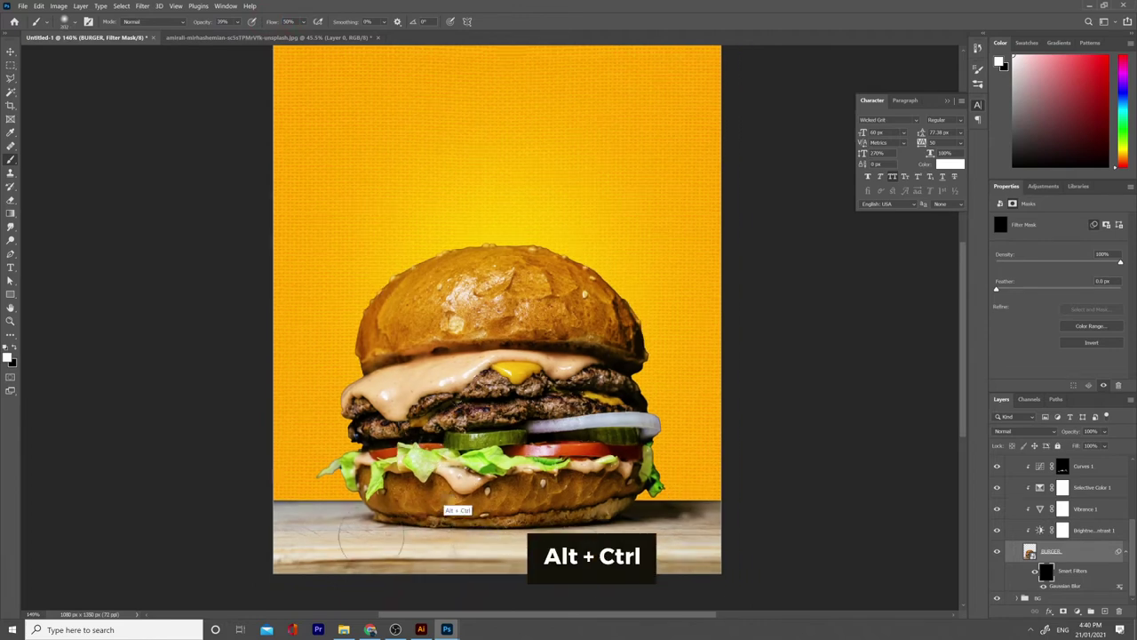
pyautogui.click(1050, 573)
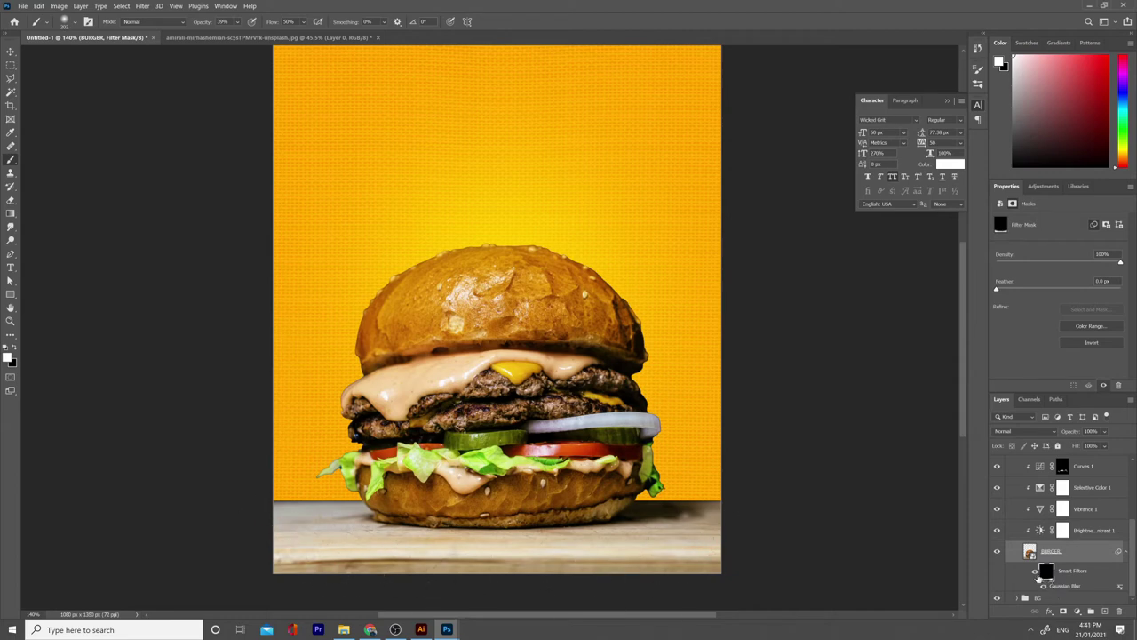
# - Inspect the filter mask and toggle the smart filters' visibility to compare the table with and without the blur
pyautogui.click(1035, 576)
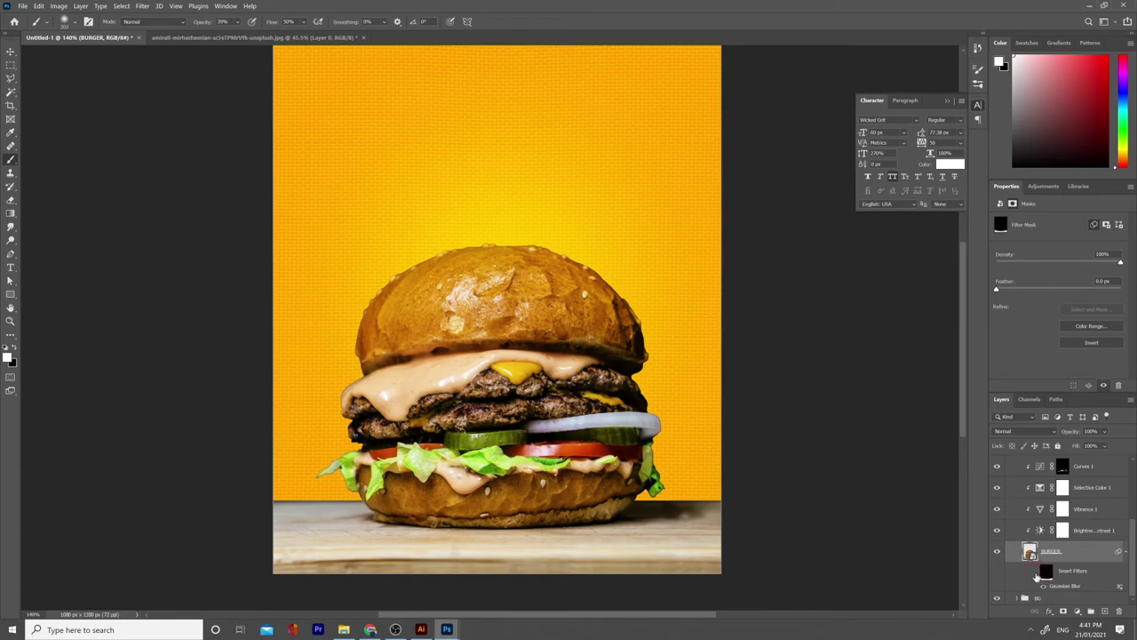
pyautogui.keyDown('alt'); pyautogui.click(1046, 573); pyautogui.keyUp('alt')
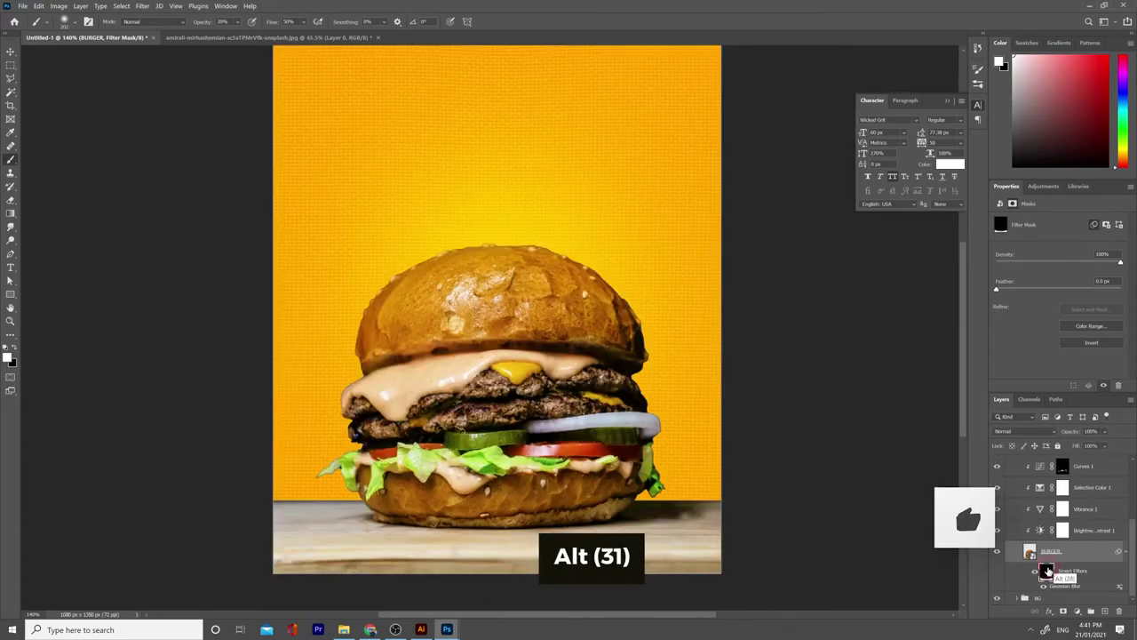
pyautogui.keyDown('alt'); pyautogui.click(1045, 573); pyautogui.keyUp('alt')
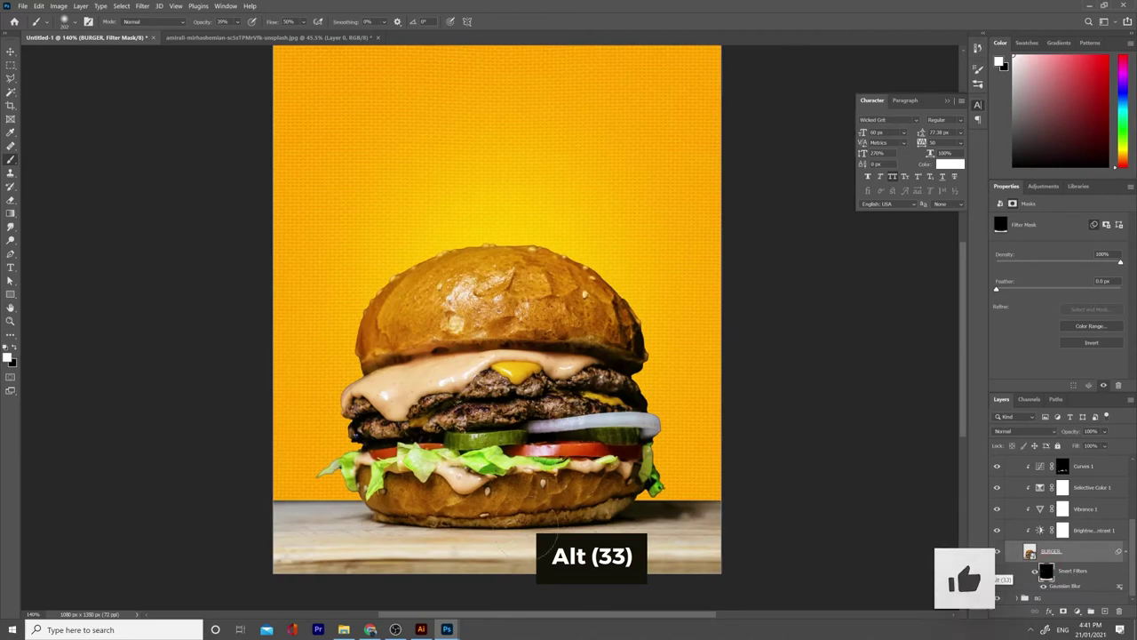
pyautogui.scroll(3, 443, 526)
pyautogui.moveTo(672, 479); pyautogui.dragTo(568, 398)
pyautogui.scroll(2, 340, 484)
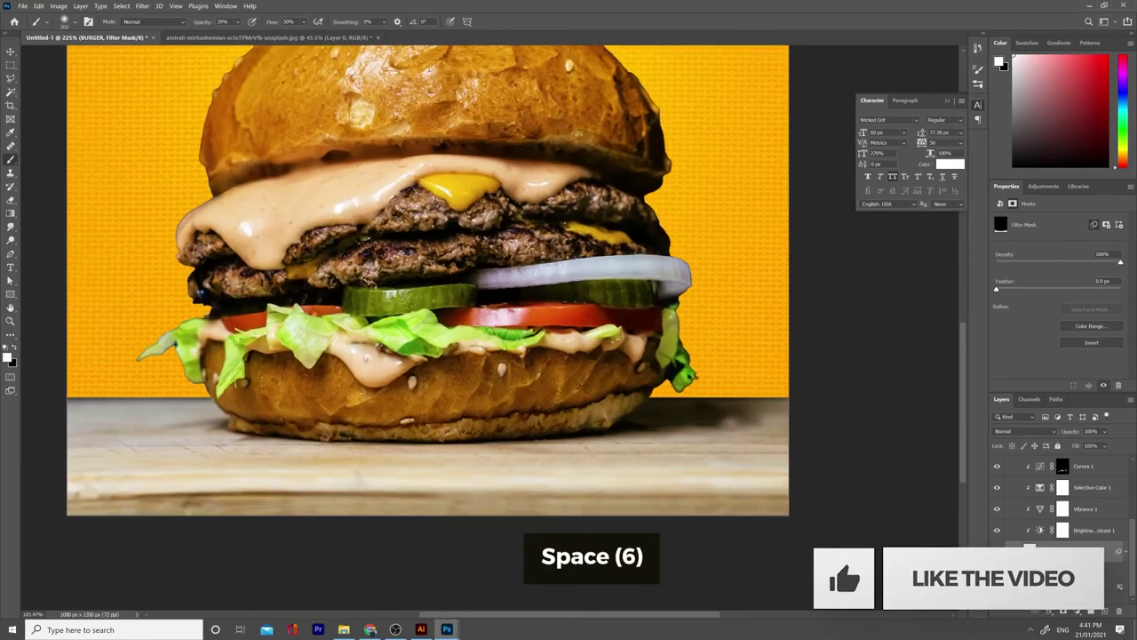
pyautogui.click(1032, 575)
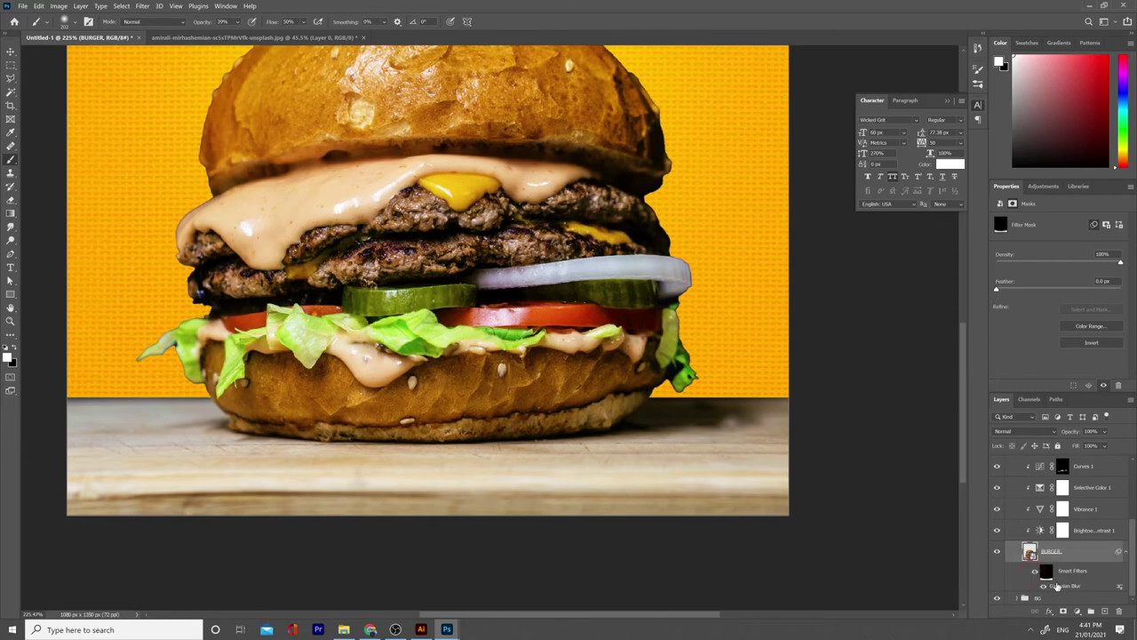
# - Increase the BURGER layer's Gaussian Blur radius to 2.1 px and check the blurred table
pyautogui.doubleClick(1060, 587)
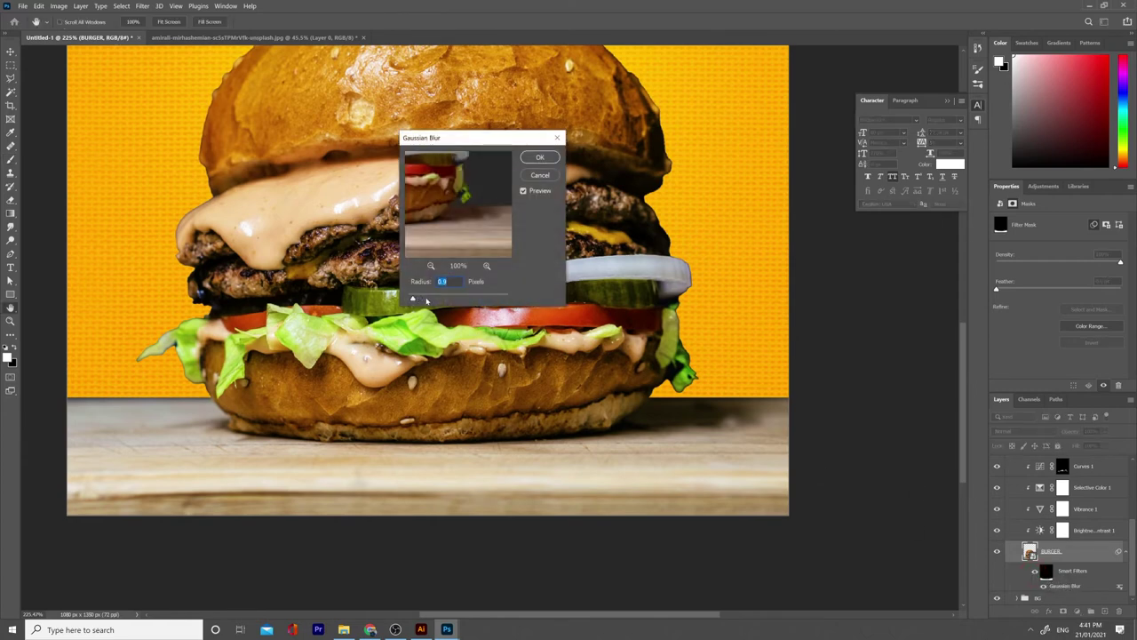
pyautogui.moveTo(419, 299); pyautogui.dragTo(424, 298)
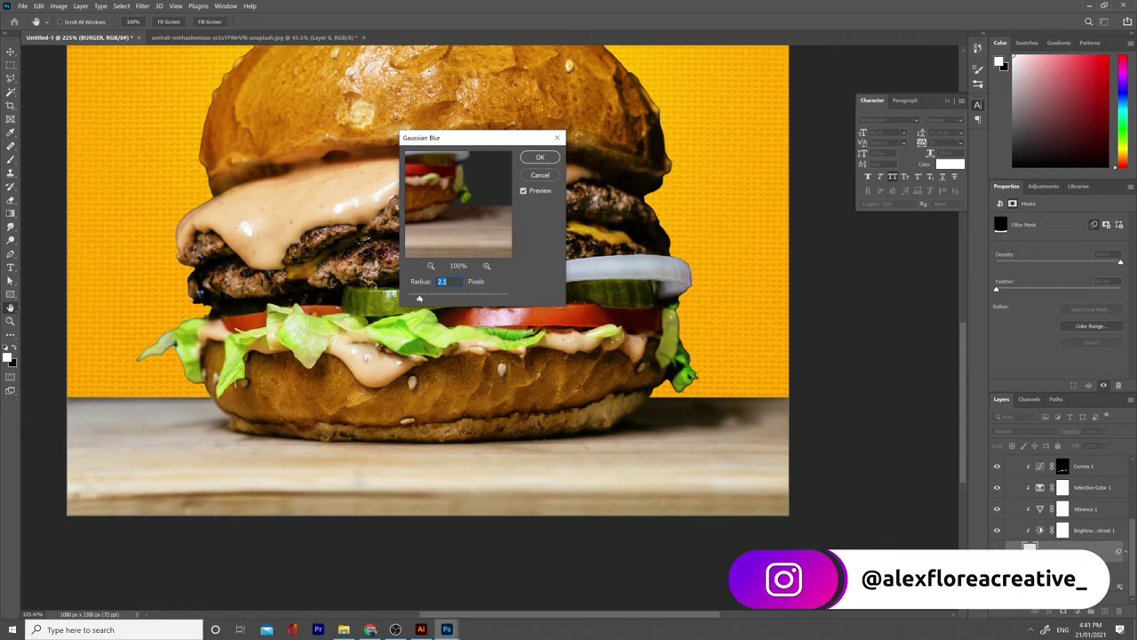
pyautogui.click(539, 156)
pyautogui.press('b')
pyautogui.scroll(-3, 365, 465)
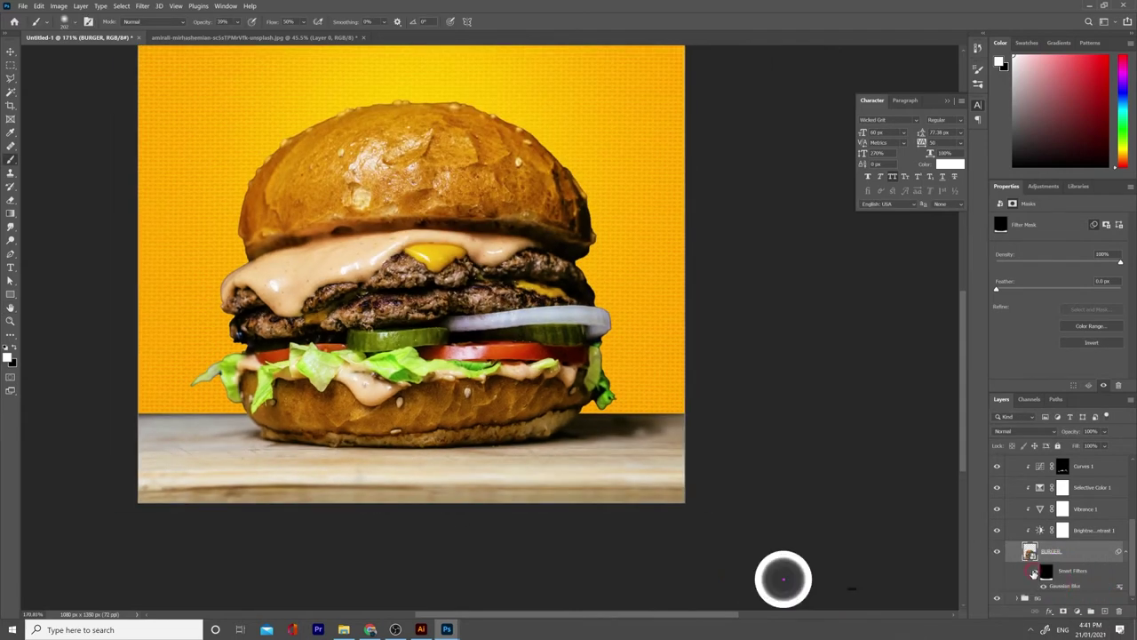
pyautogui.scroll(-3, 750, 539)
pyautogui.scroll(4, 556, 494)
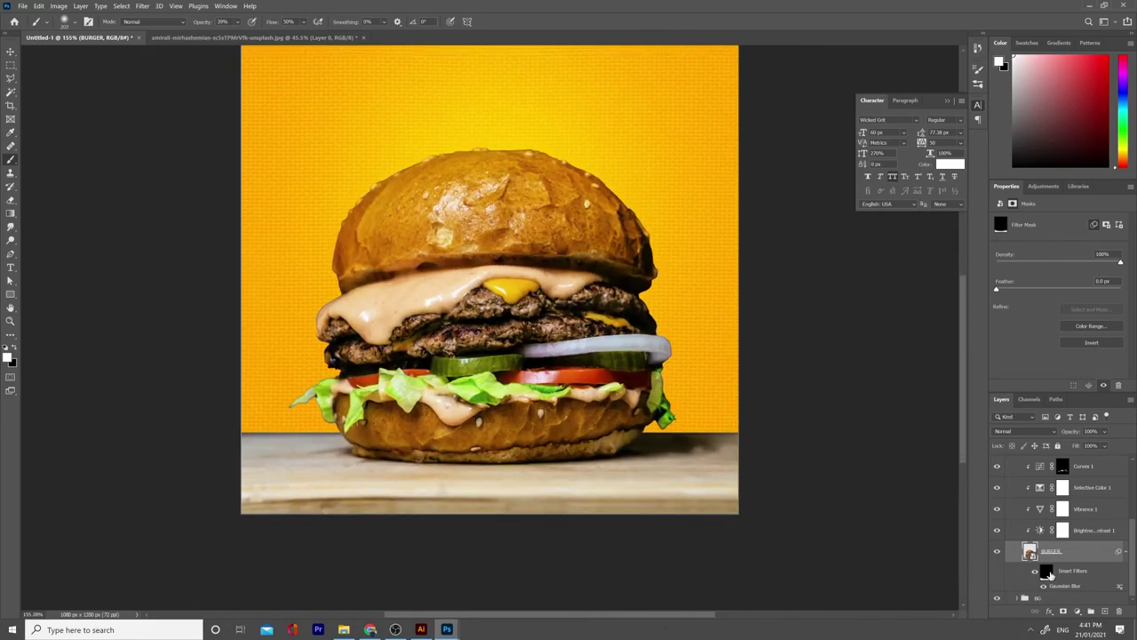
# - Refine the blur's filter mask around the burger's base and the table's front edge, switching between white and black paint
pyautogui.click(1047, 573)
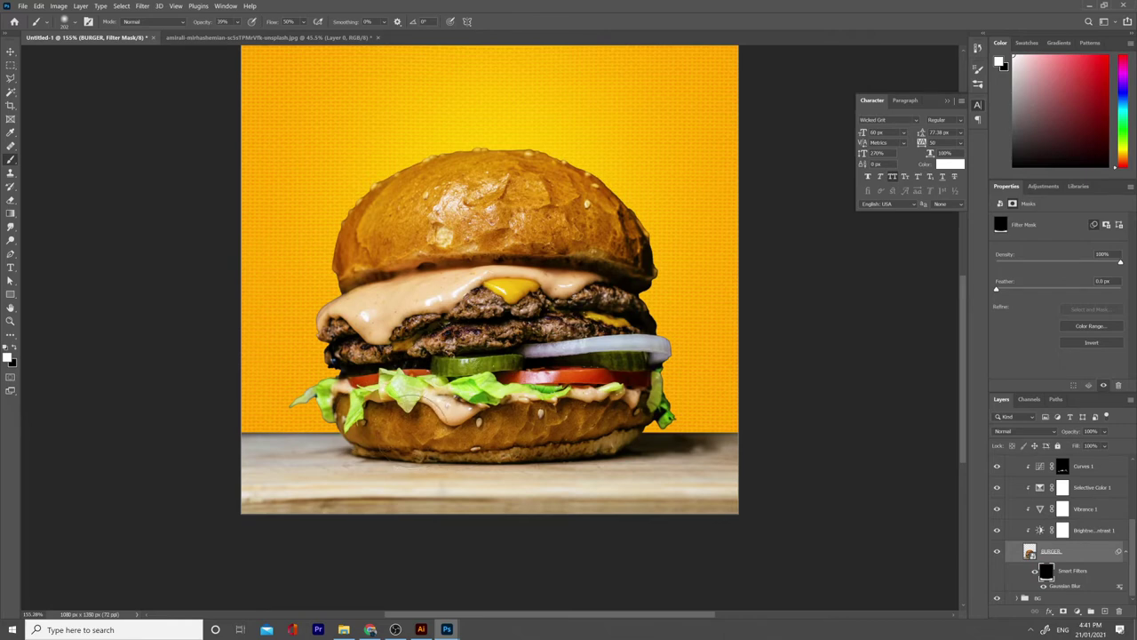
pyautogui.press('x')
pyautogui.press('x')
pyautogui.press('x')
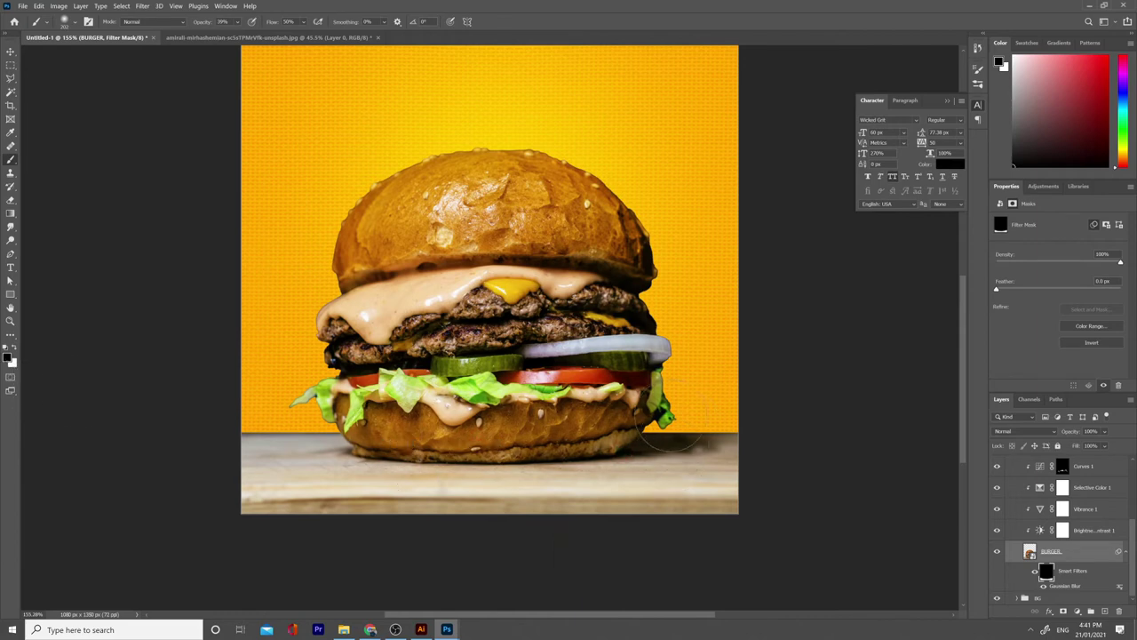
pyautogui.moveTo(401, 524); pyautogui.dragTo(381, 523)
pyautogui.press('x')
pyautogui.press('v')
pyautogui.scroll(-1, 885, 554)
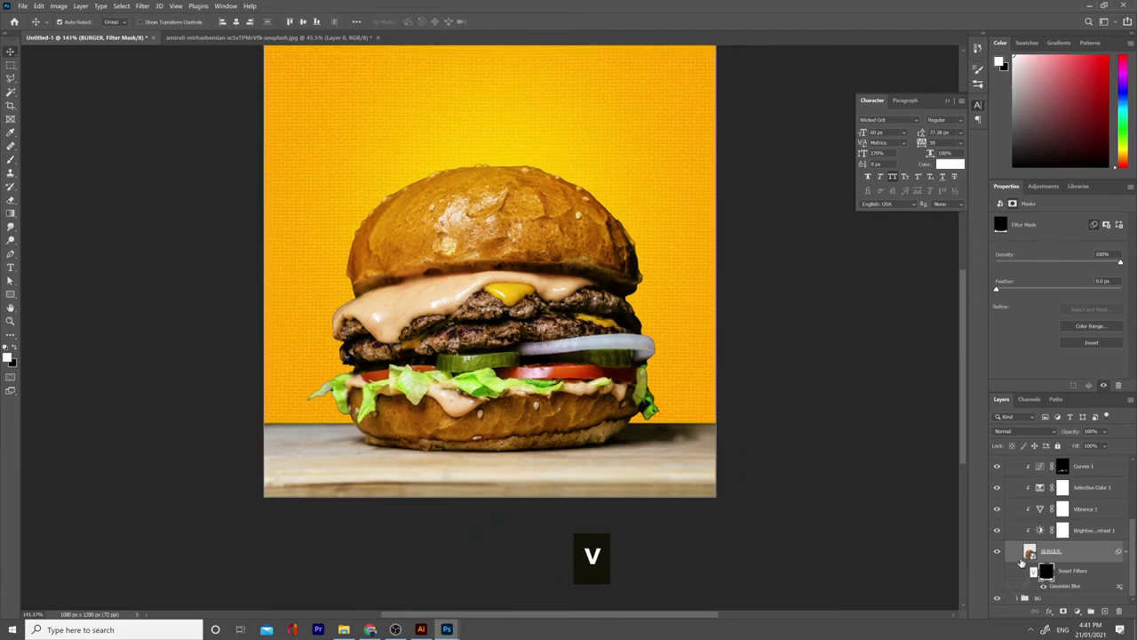
# - Switch from the filter mask to the BURGER layer itself and collapse the BURGER group
pyautogui.click(1029, 553)
pyautogui.scroll(-3, 888, 544)
pyautogui.moveTo(683, 485); pyautogui.dragTo(567, 502)
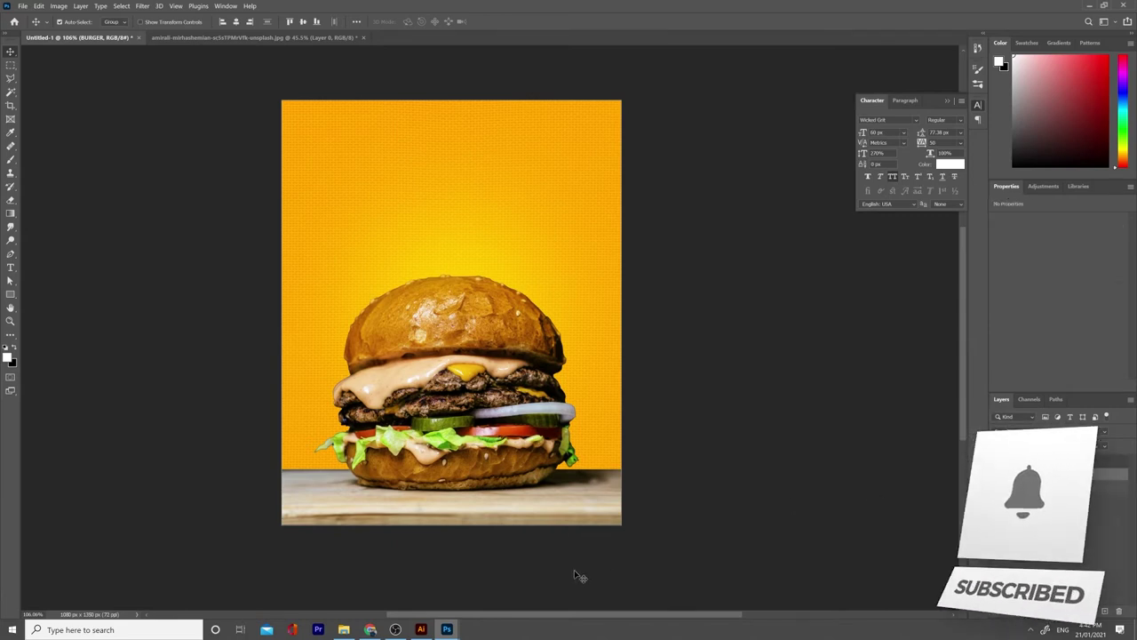
pyautogui.scroll(-1, 597, 565)
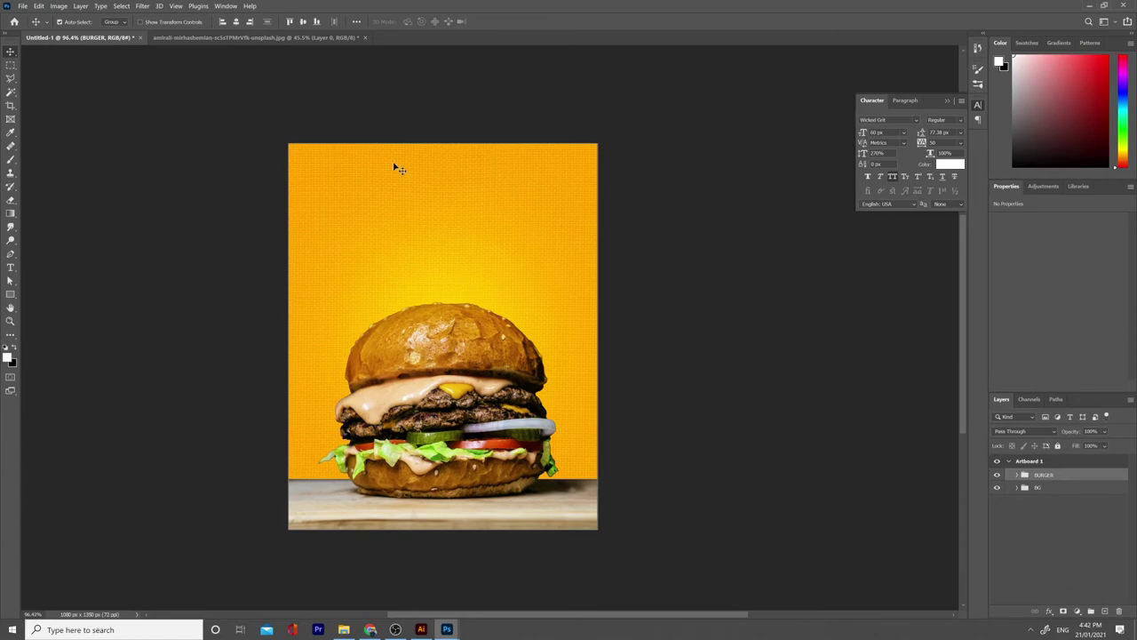
# - Draw a rectangle frame about 921 x 1151 px around the burger with no fill and a 5 px white stroke
pyautogui.click(12, 295)
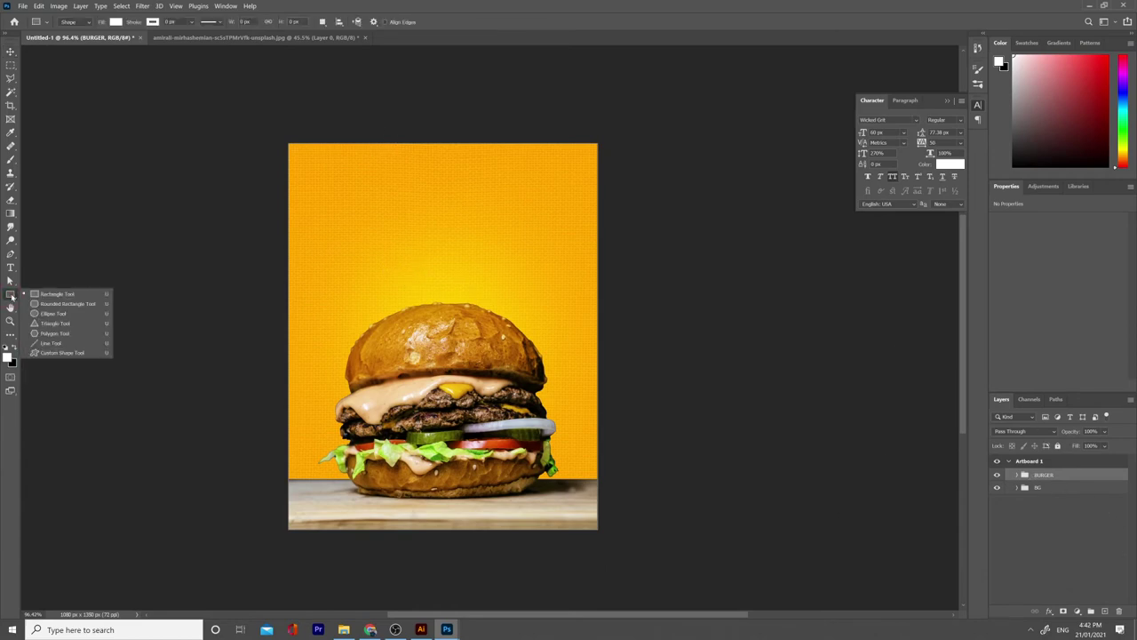
pyautogui.click(115, 21)
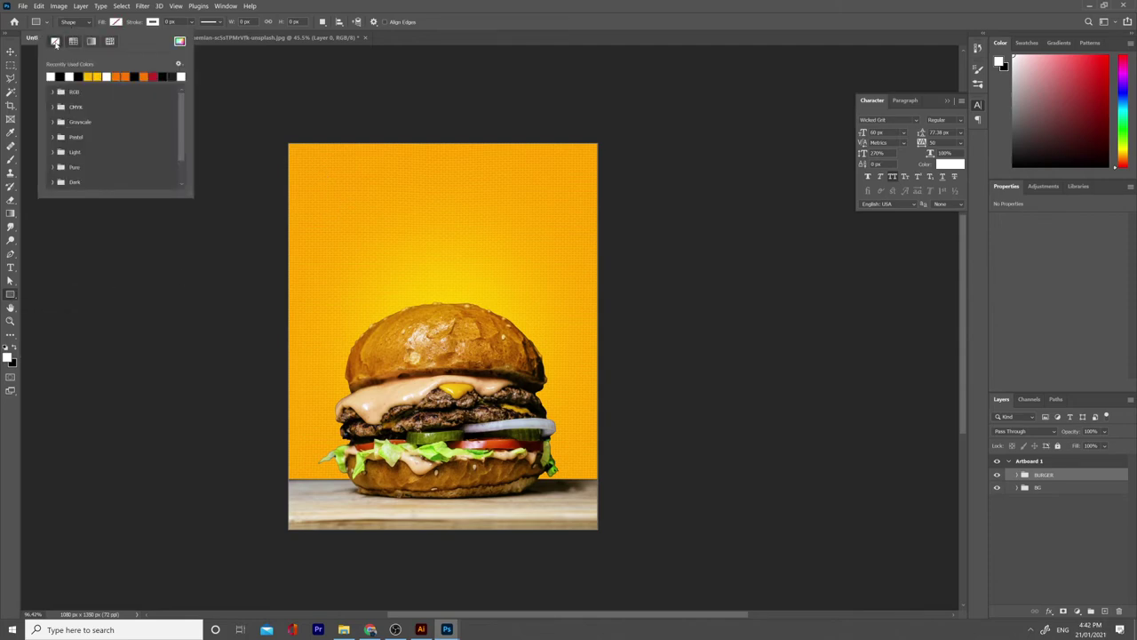
pyautogui.click(154, 23)
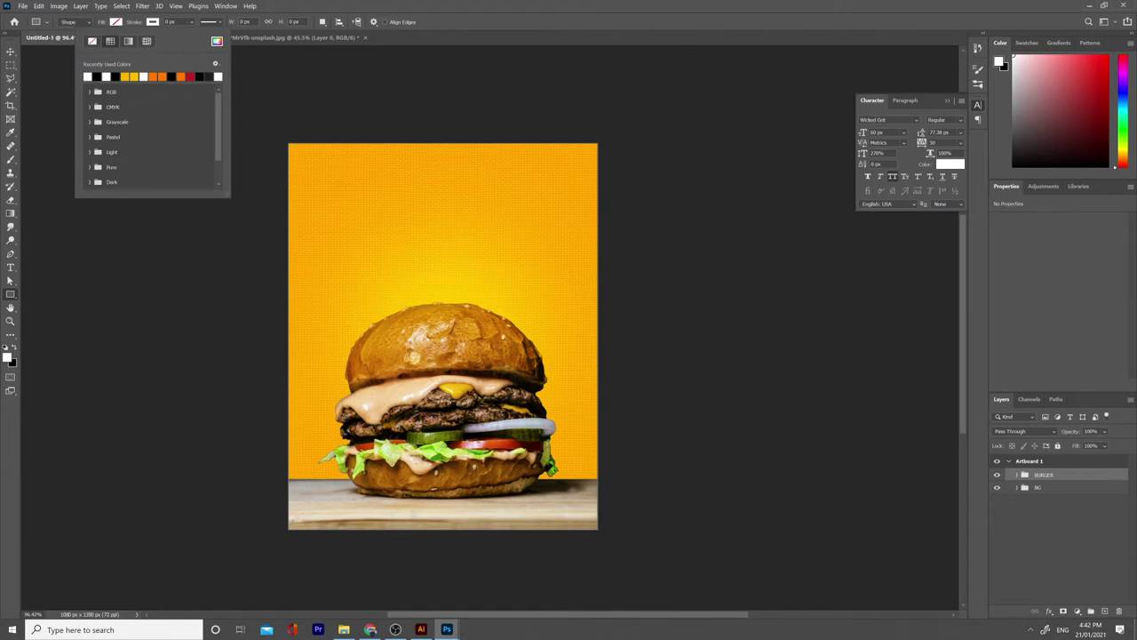
pyautogui.click(169, 23)
pyautogui.press('Return')
pyautogui.moveTo(315, 167)
pyautogui.mouseDown()
pyautogui.moveTo(554, 501)
pyautogui.moveTo(579, 493)
pyautogui.mouseUp()
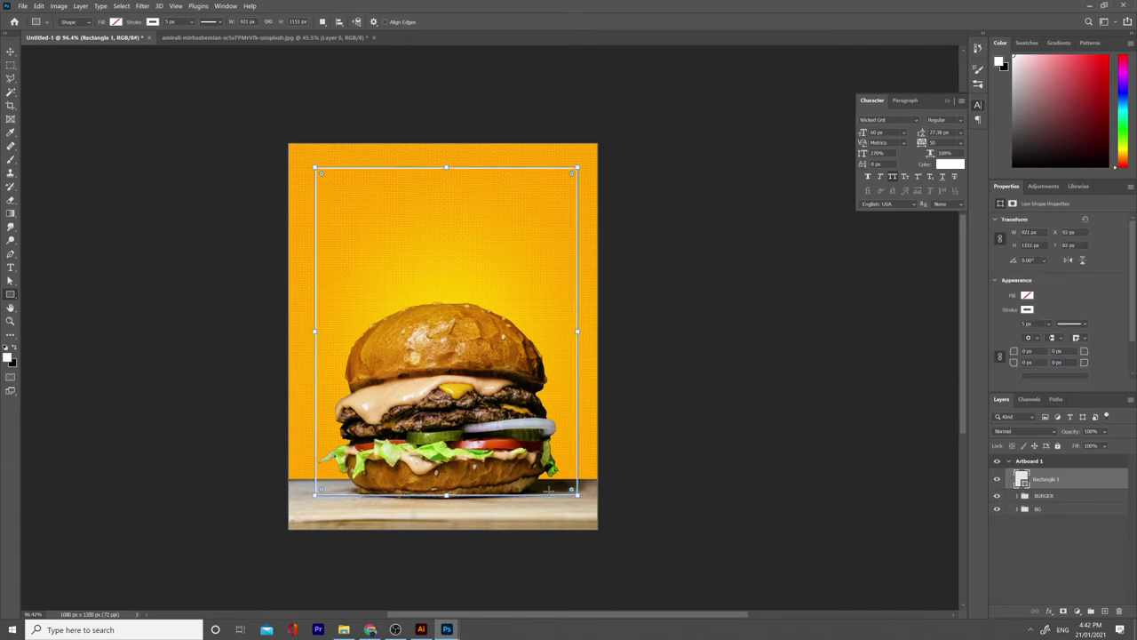
# - Center the rectangle frame horizontally on the canvas and clear the selection
pyautogui.press('v')
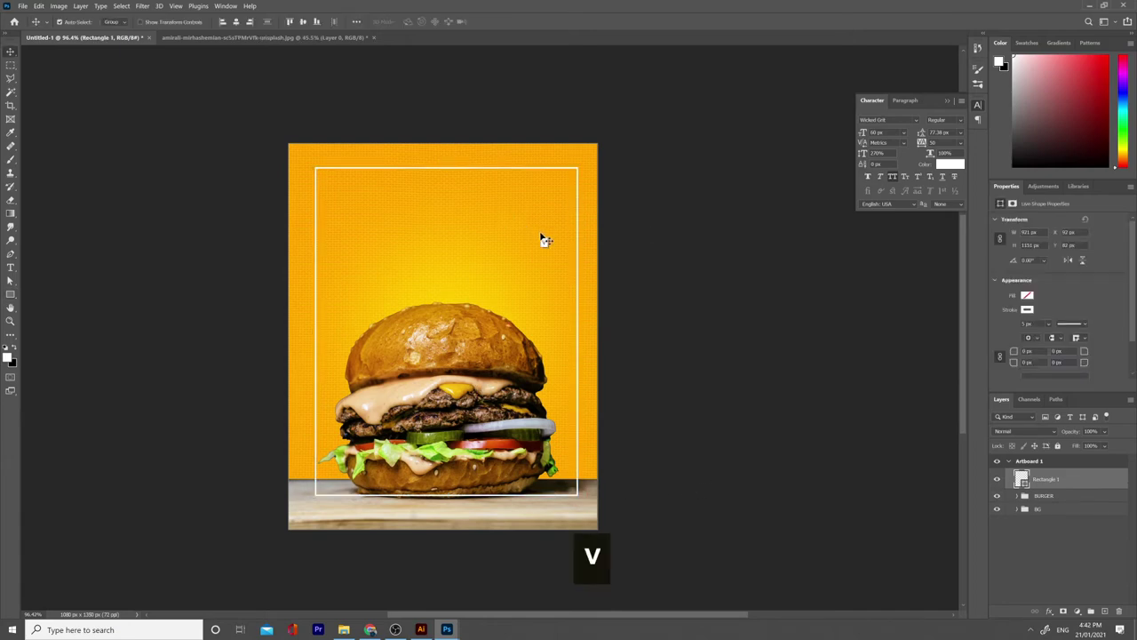
pyautogui.hotkey('ctrl', 'a')
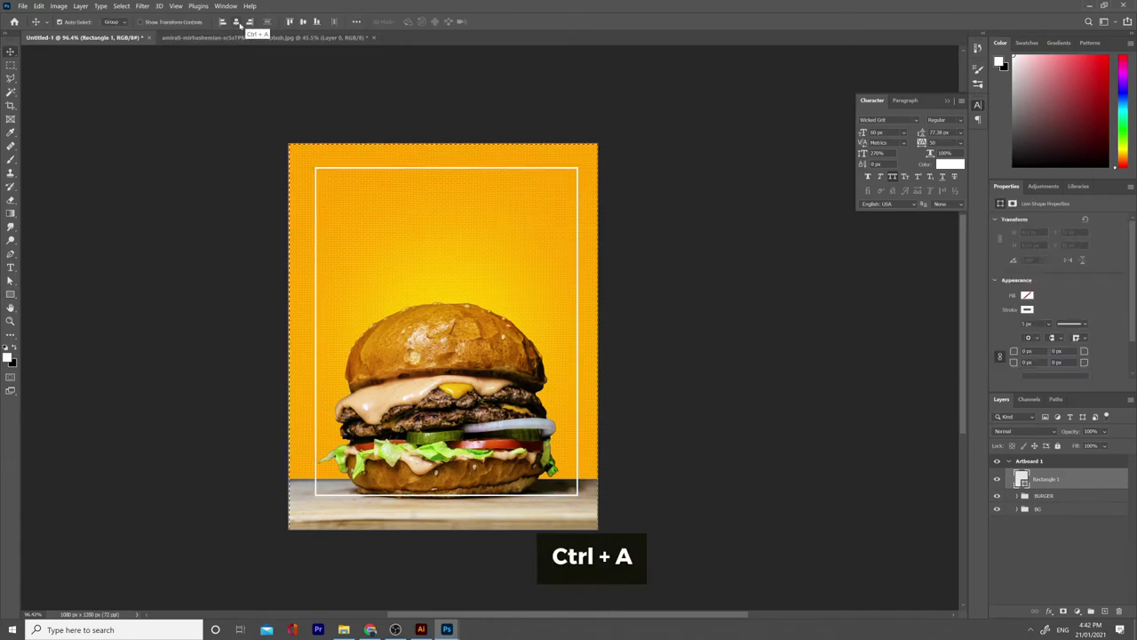
pyautogui.click(237, 22)
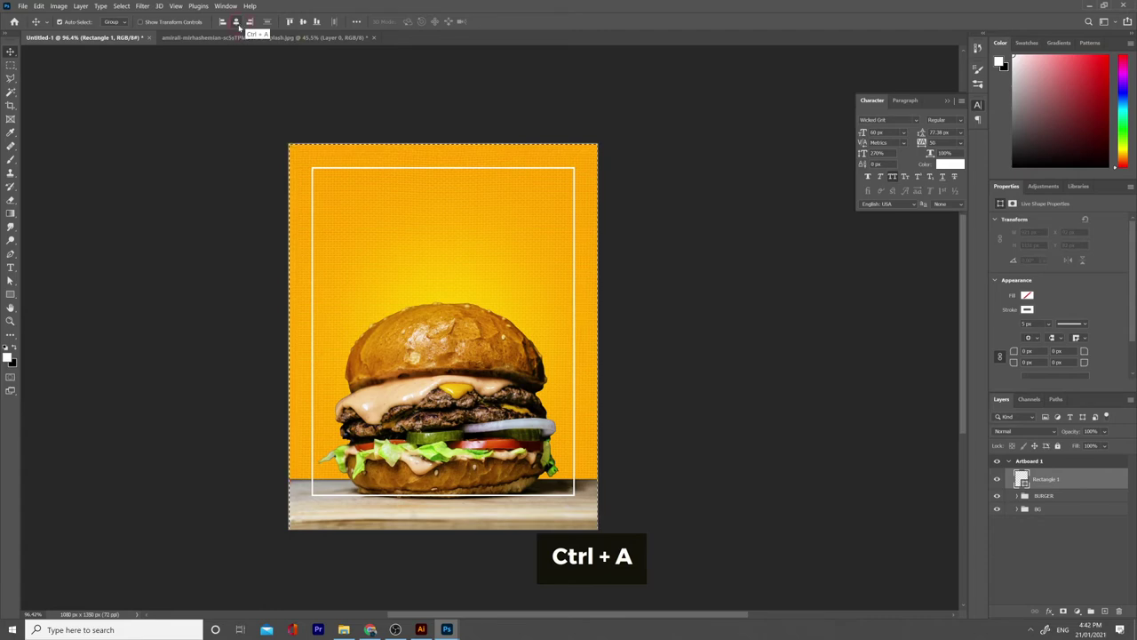
pyautogui.hotkey('ctrl', 'd')
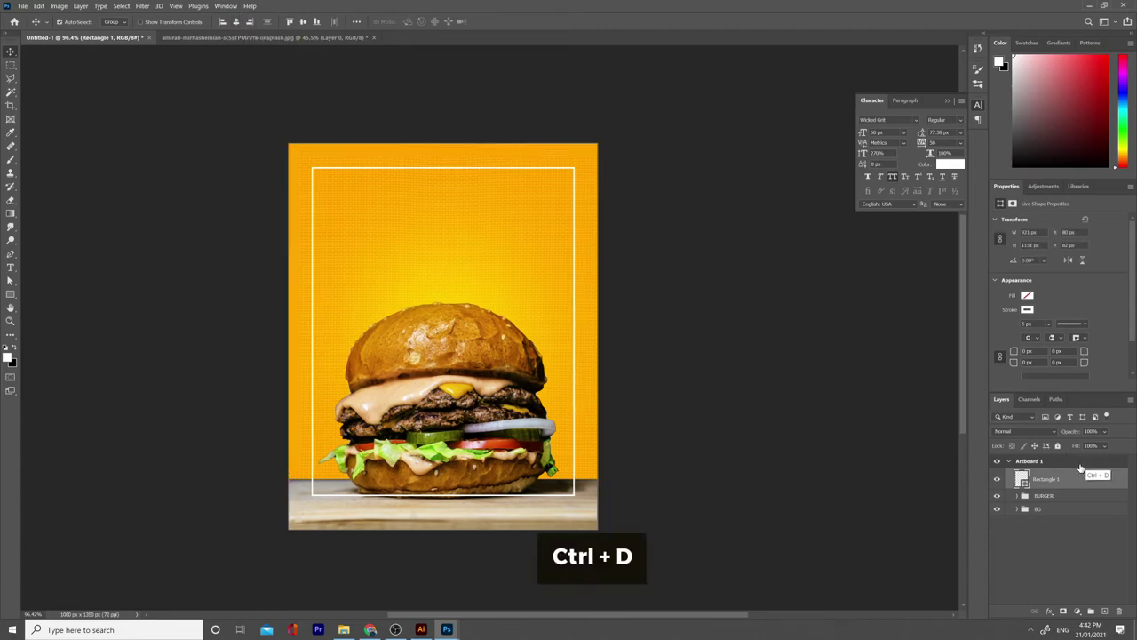
# - Nudge the rectangle frame up 20 px and move its layer beneath the BURGER group
pyautogui.hotkey('shift', 'Up')
pyautogui.hotkey('shift', 'Up')
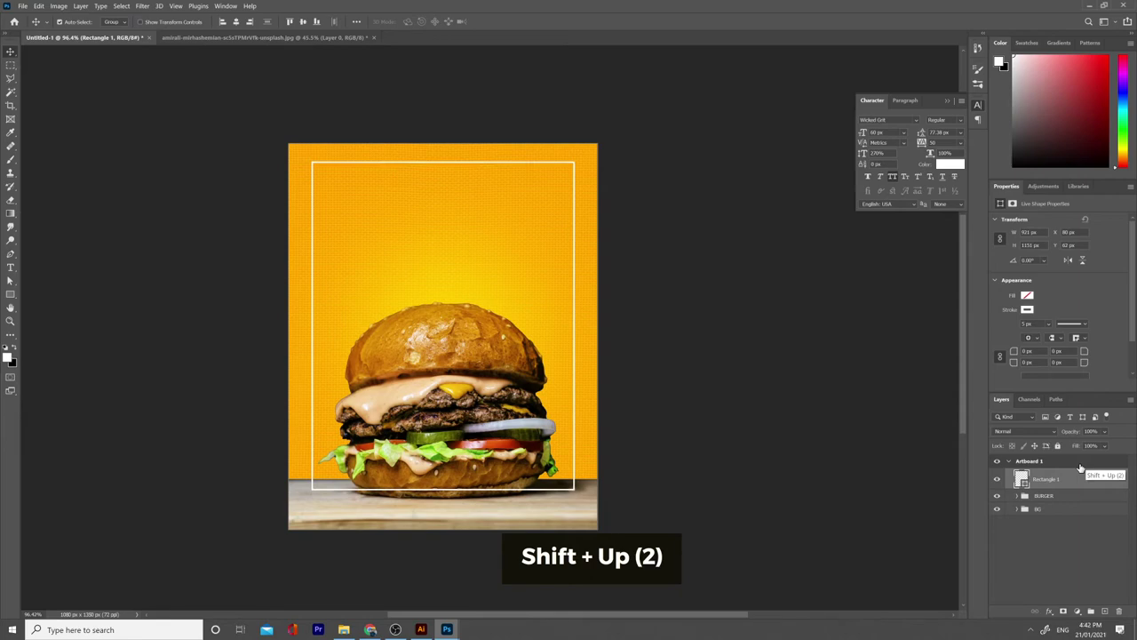
pyautogui.hotkey('shift', 'Up')
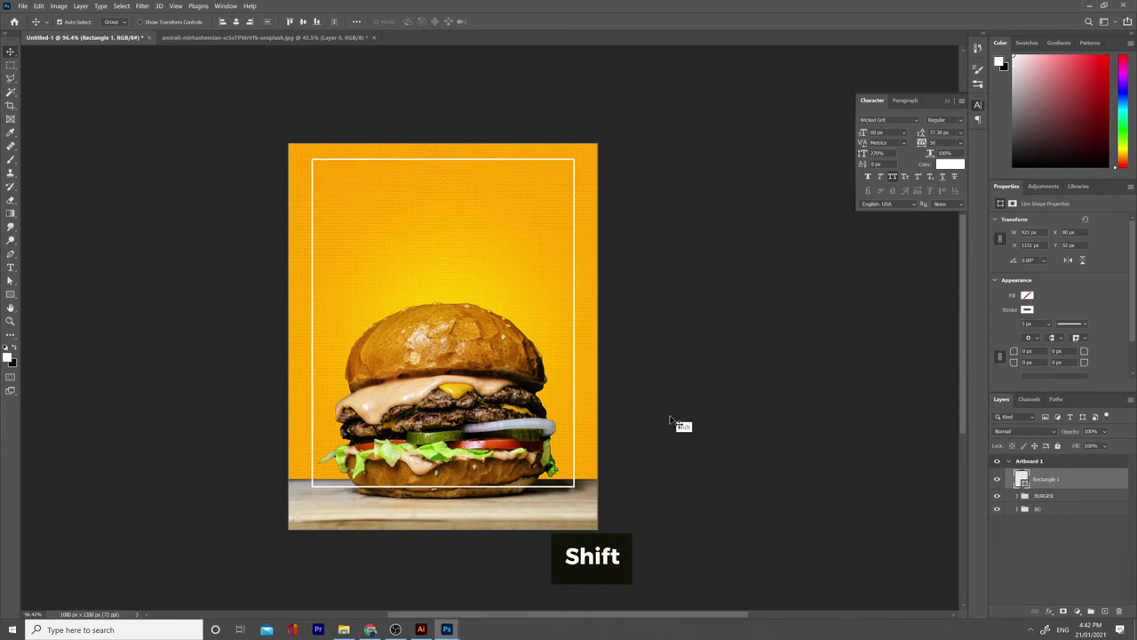
pyautogui.hotkey('shift', 'Down')
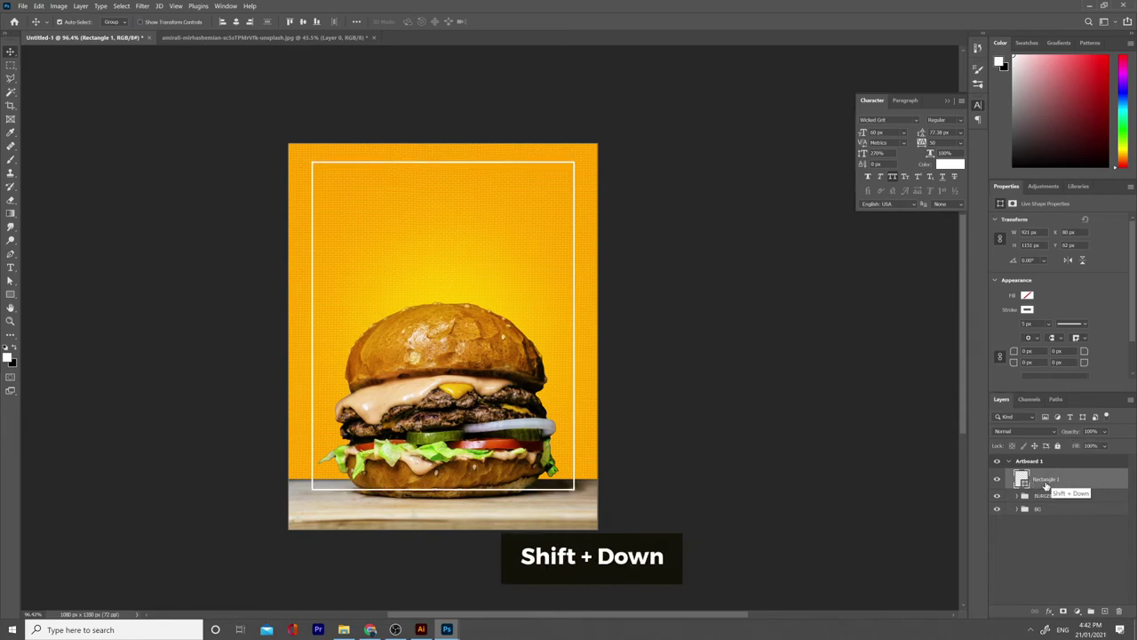
pyautogui.hotkey('ctrl', '[')
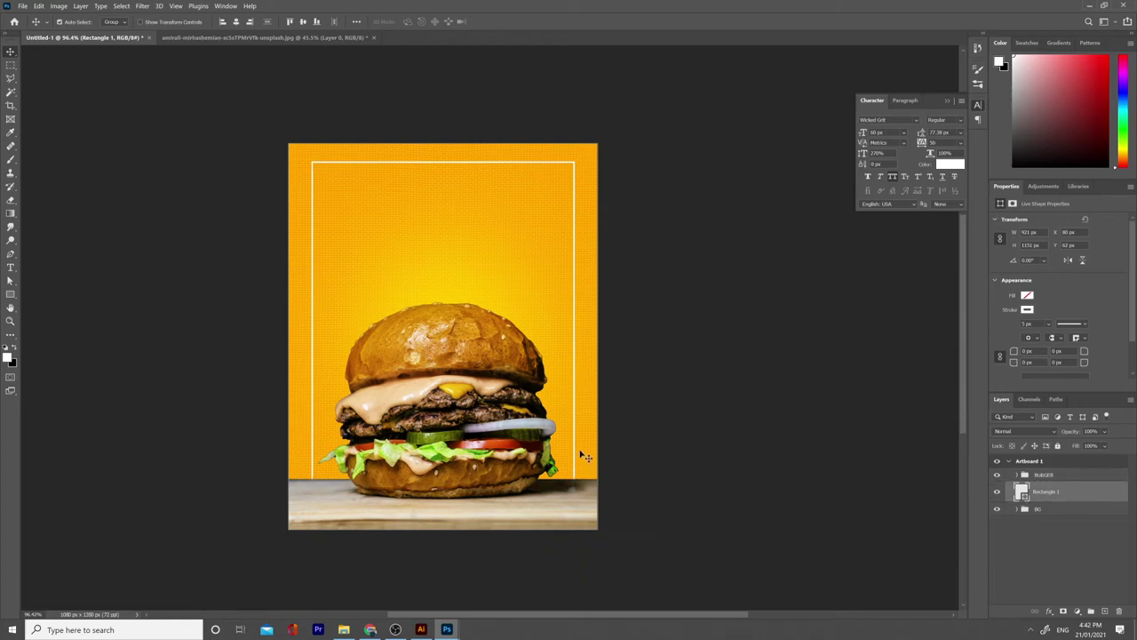
# - Group the white rectangle's layer under the name FRAME and collapse the group
pyautogui.hotkey('ctrl', 'shift', 'g')
pyautogui.hotkey('ctrl', 'shift', 'g')
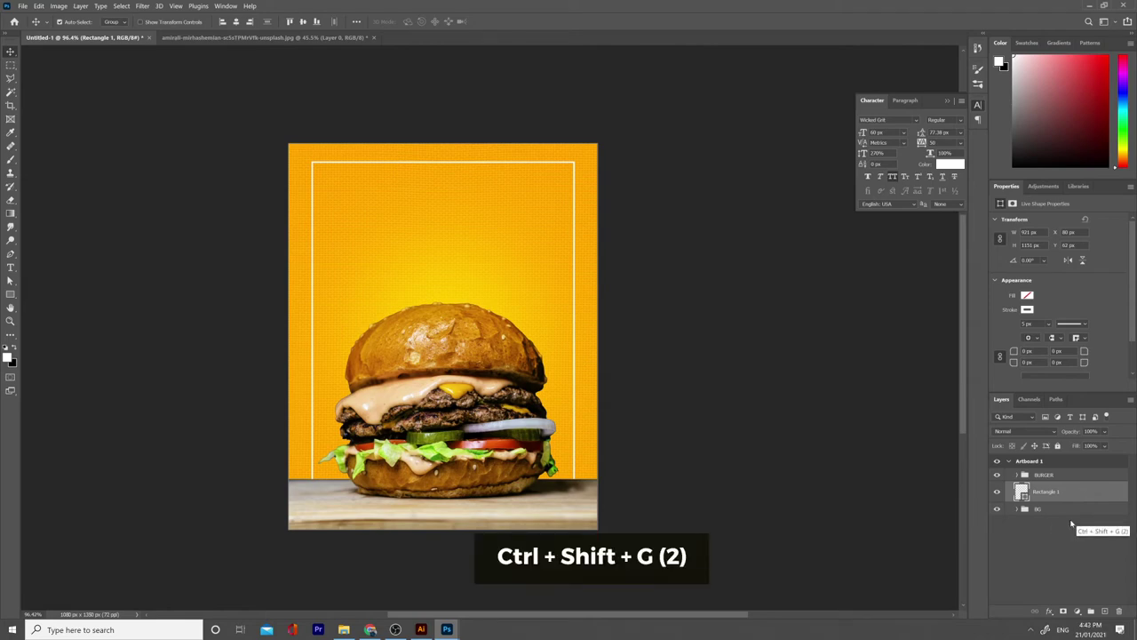
pyautogui.press('ctrl')
pyautogui.press('ctrl')
pyautogui.press('ctrl')
pyautogui.press('ctrl')
pyautogui.press('ctrl')
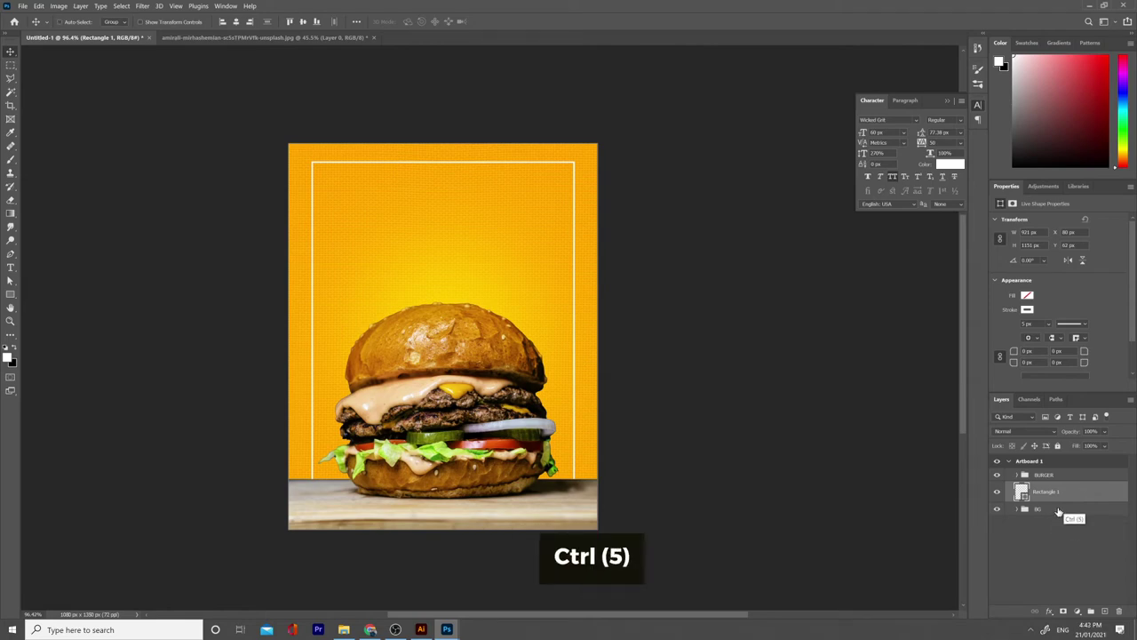
pyautogui.hotkey('ctrl', 'g')
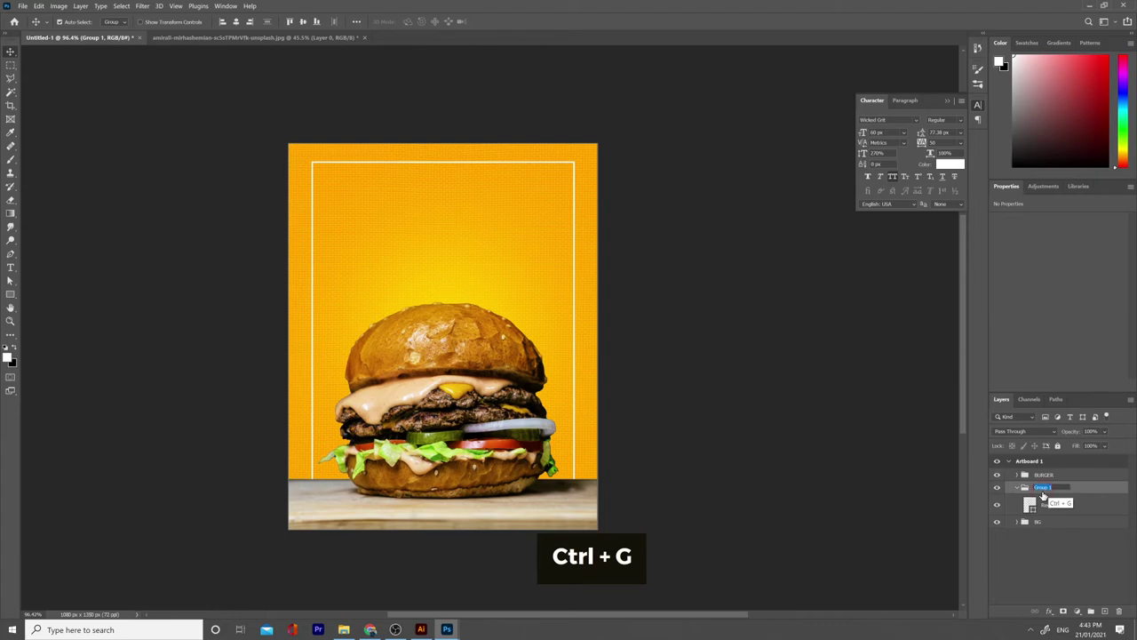
pyautogui.write('FRAME')
pyautogui.press('Return')
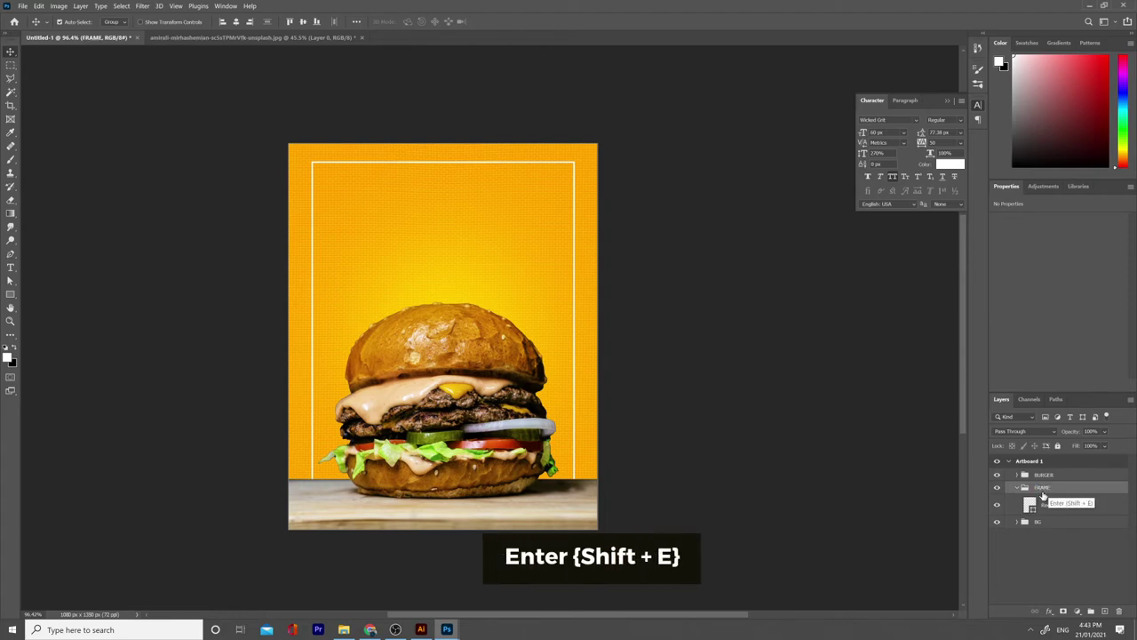
pyautogui.click(1022, 489)
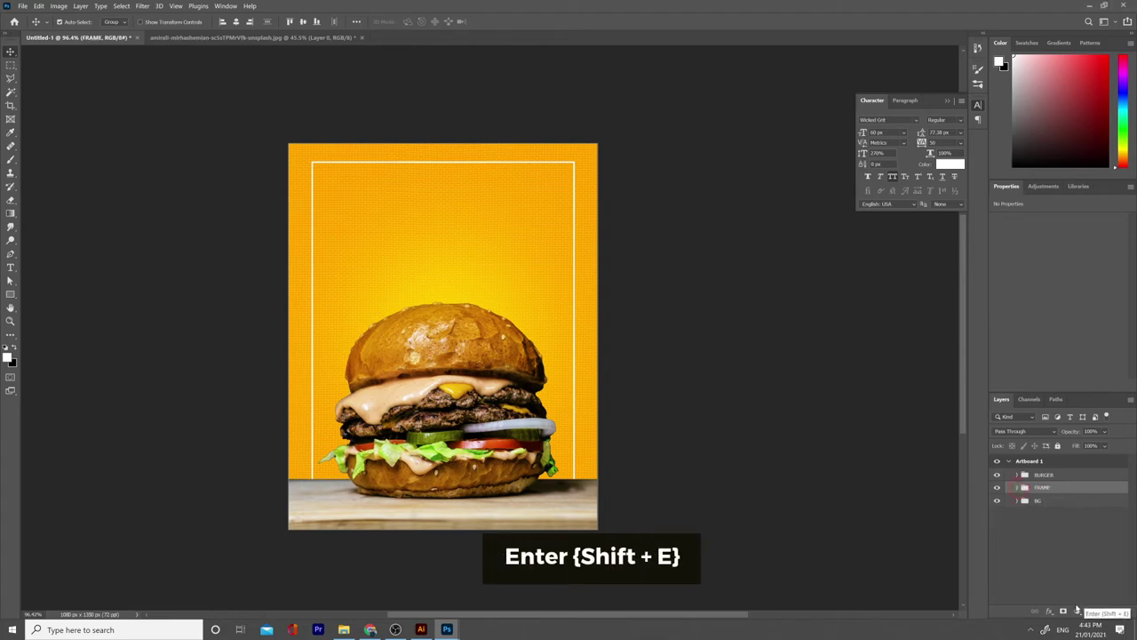
# - Add a layer mask to the FRAME group and set up a GM Distressed Texture brush in black at full opacity
pyautogui.click(1063, 610)
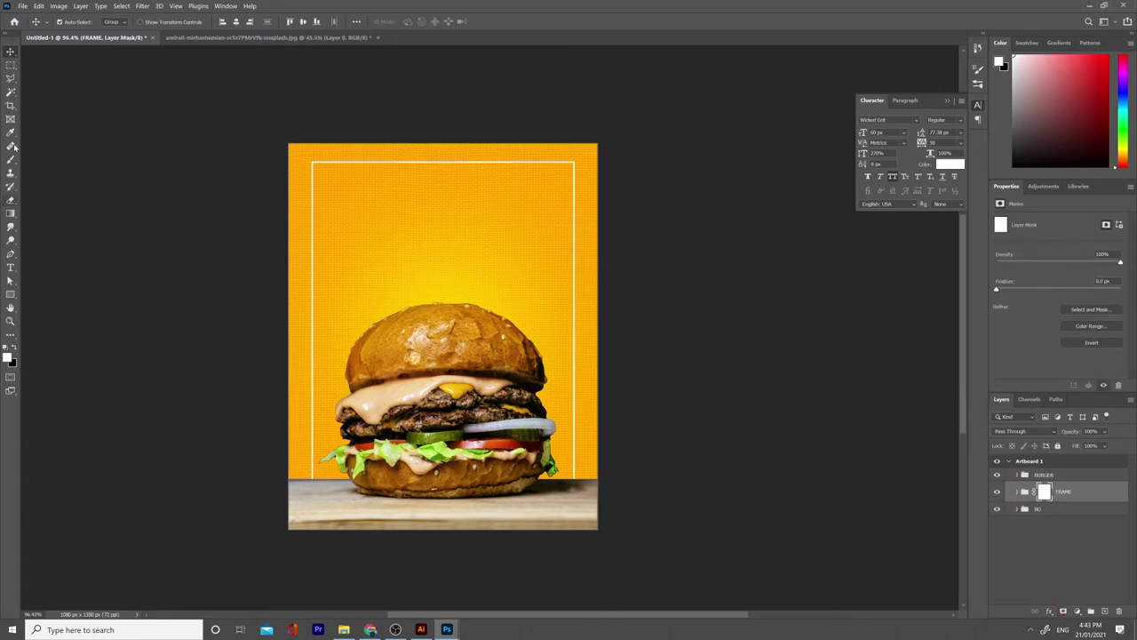
pyautogui.press('b')
pyautogui.click(64, 19)
pyautogui.scroll(-10, 46, 238)
pyautogui.click(62, 169)
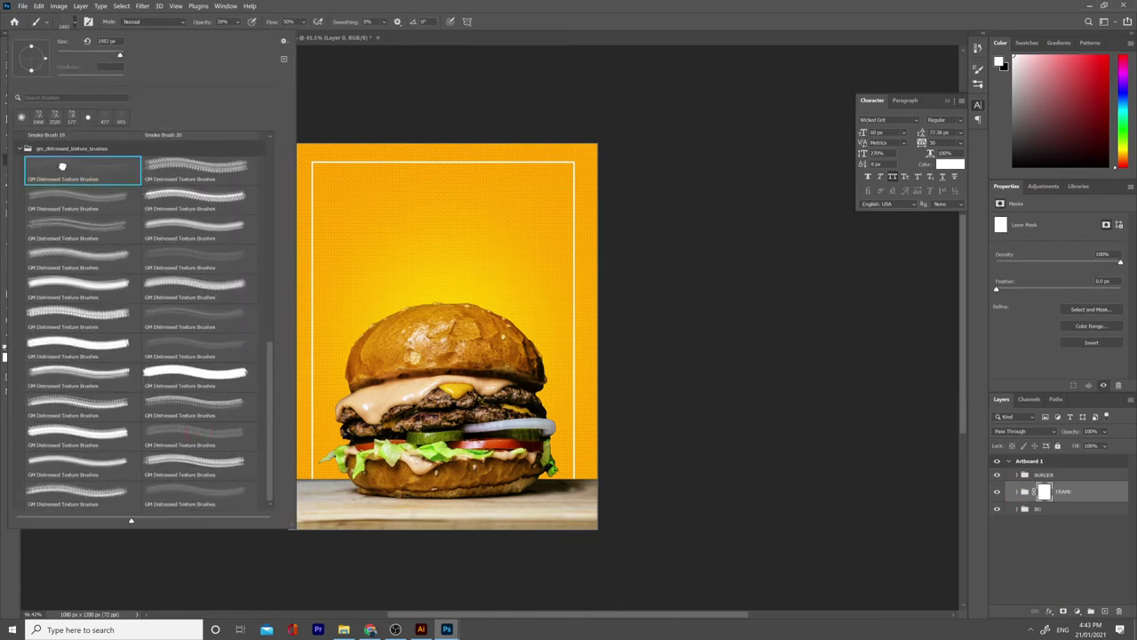
pyautogui.moveTo(119, 55); pyautogui.dragTo(111, 55)
pyautogui.press('x')
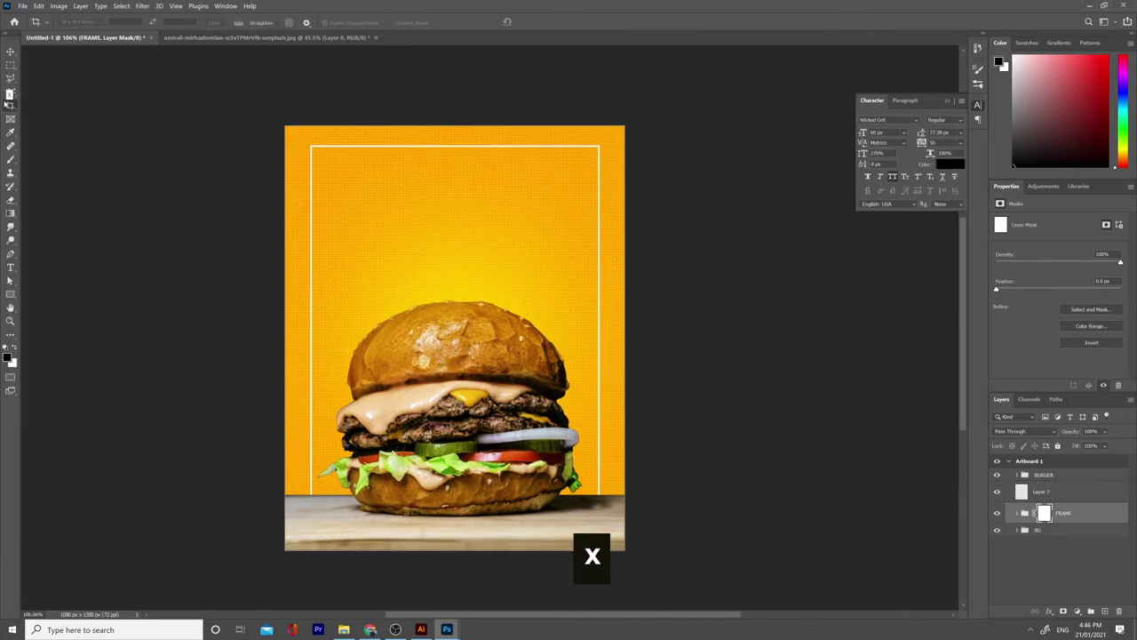
pyautogui.press('b')
pyautogui.click(152, 119)
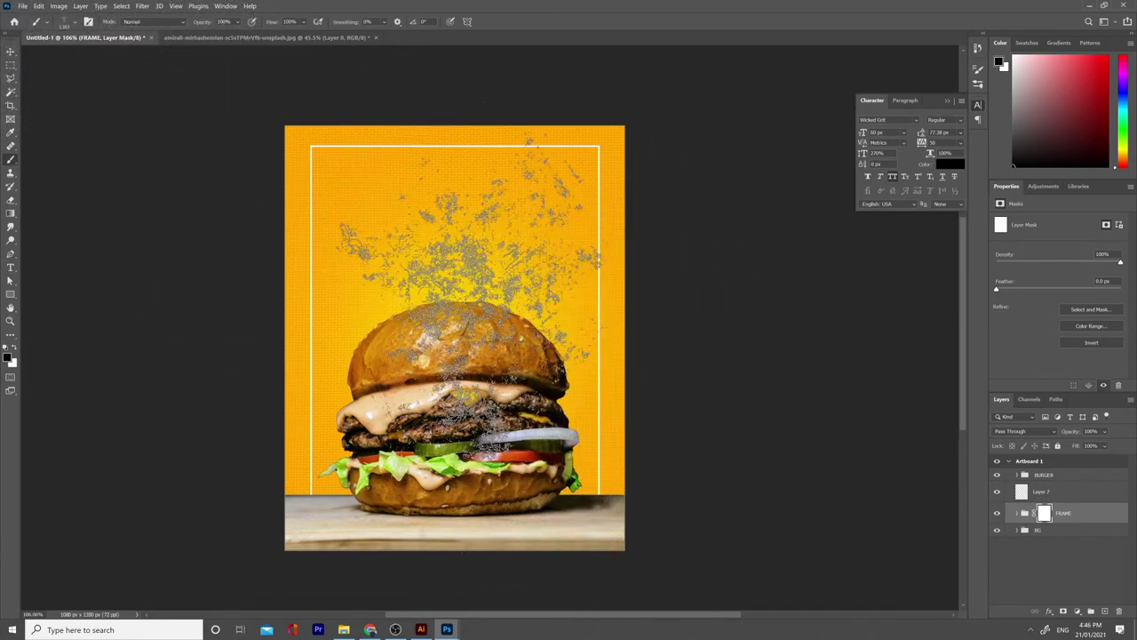
# - Enlarge the distressed brush and stamp black texture on the FRAME mask along both sides of the white border
pyautogui.press(']')
pyautogui.press(']')
pyautogui.press(']')
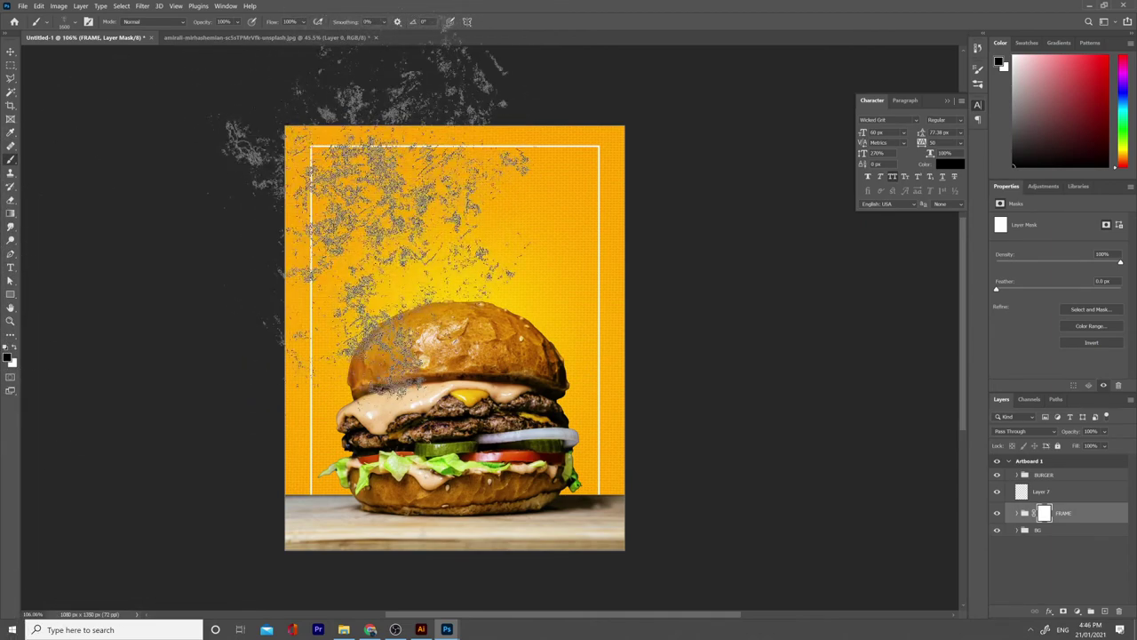
pyautogui.click(373, 202)
pyautogui.click(604, 211)
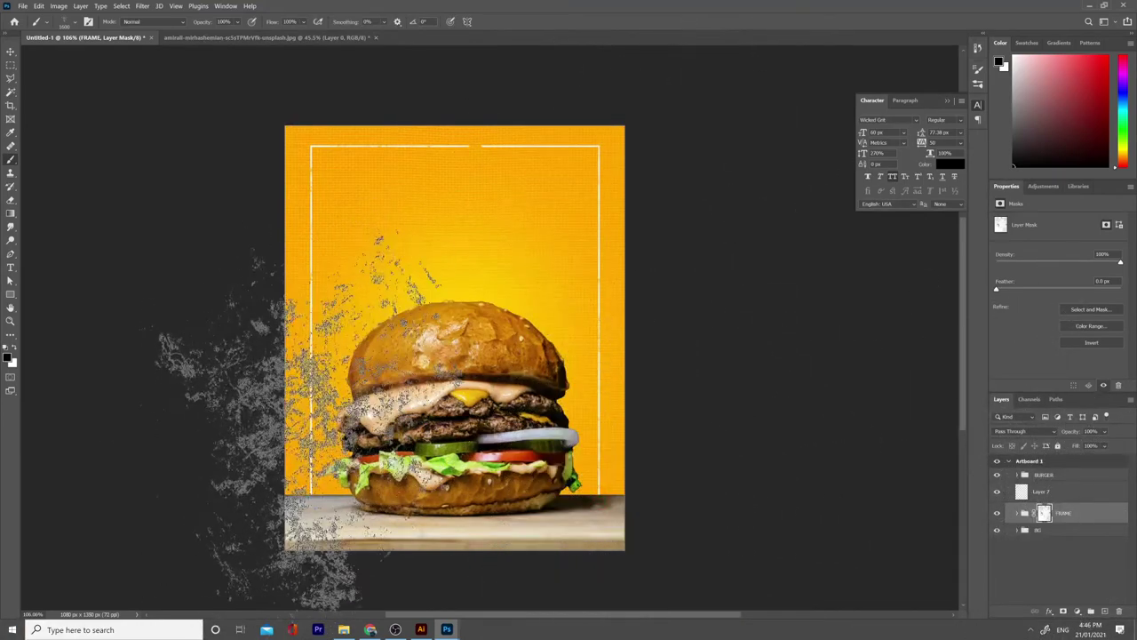
pyautogui.scroll(4, 442, 409)
pyautogui.scroll(-3, 237, 474)
# - Shrink the distressed brush to about 200 px and keep wearing down the frame lines with black on the FRAME mask
pyautogui.press('[')
pyautogui.press('[')
pyautogui.press('[')
pyautogui.press('[')
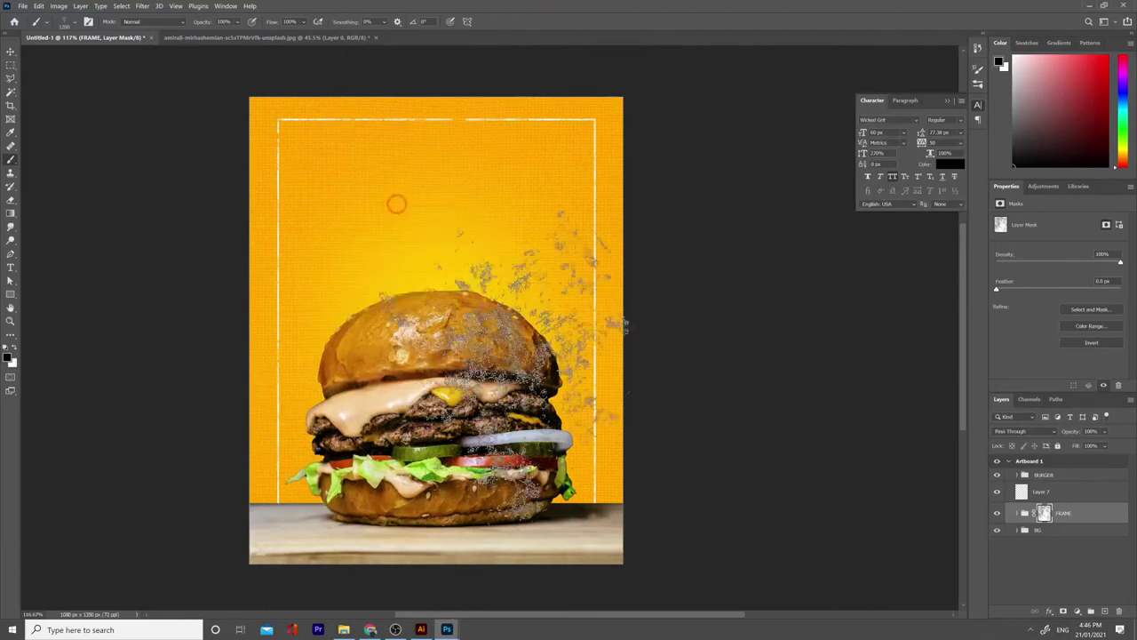
pyautogui.press('[')
pyautogui.press('[')
pyautogui.press('[')
pyautogui.press('[')
pyautogui.press('[')
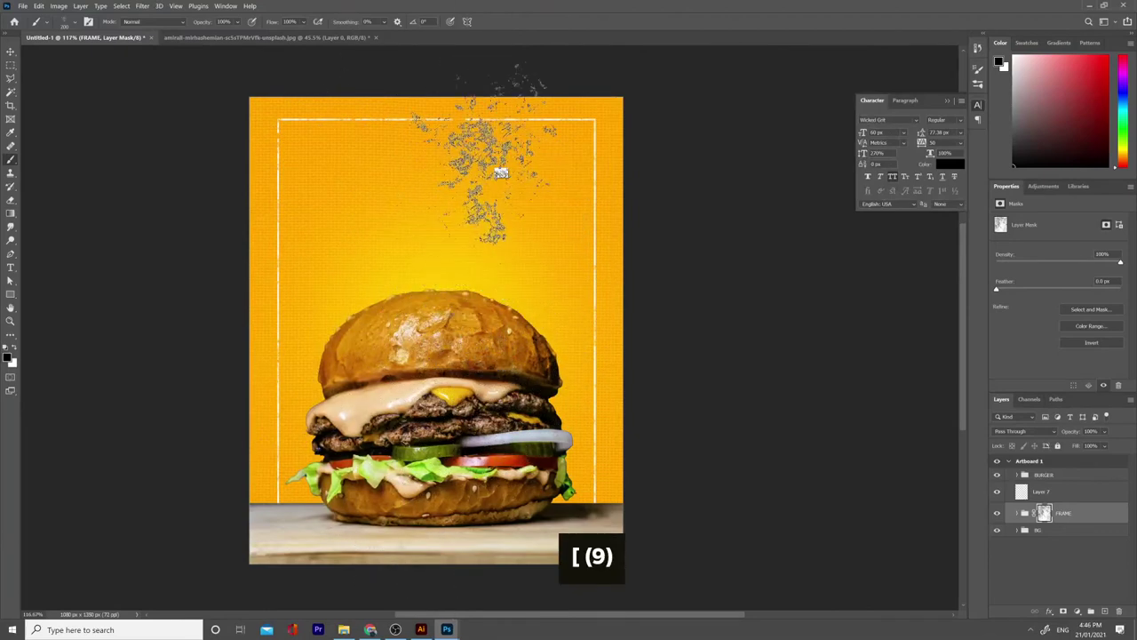
pyautogui.press('x')
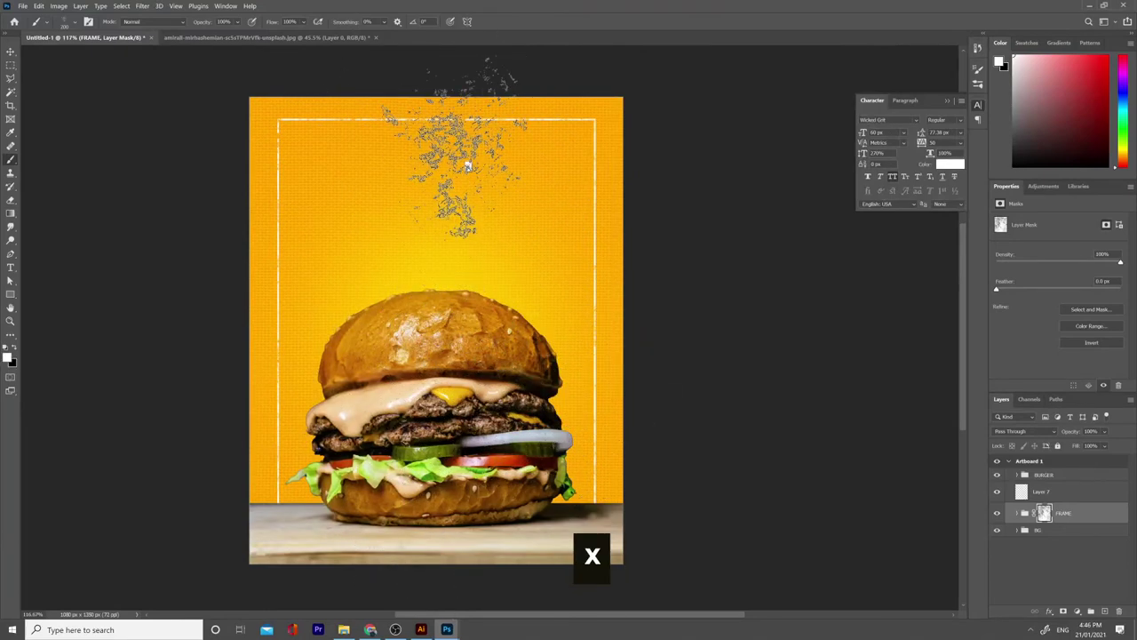
pyautogui.press('x')
pyautogui.scroll(1, 545, 239)
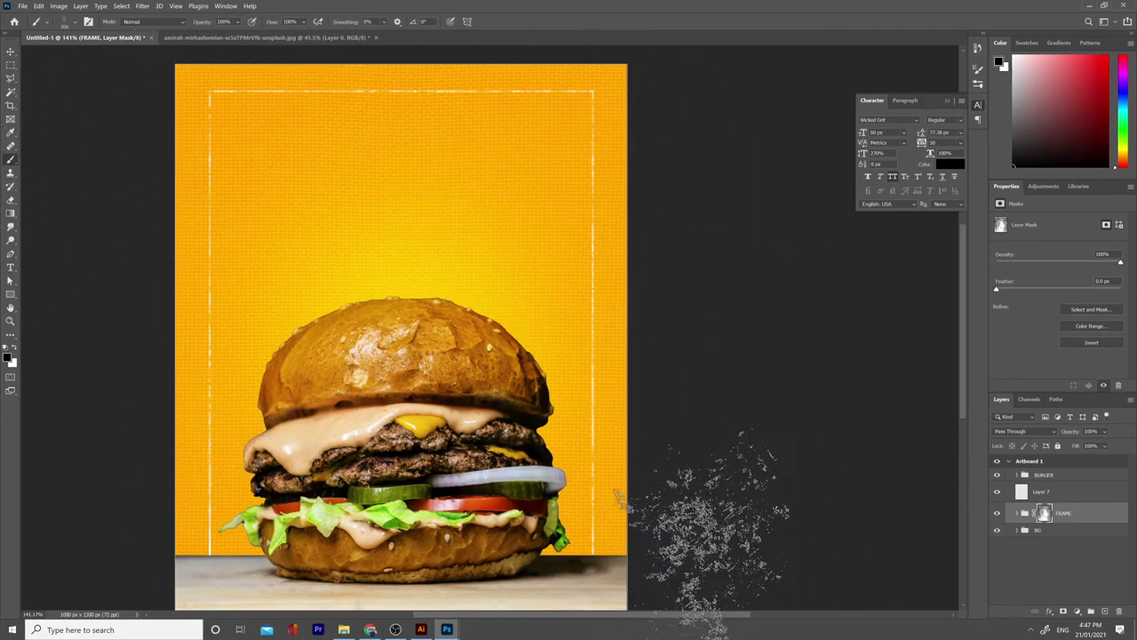
pyautogui.scroll(-4, 726, 521)
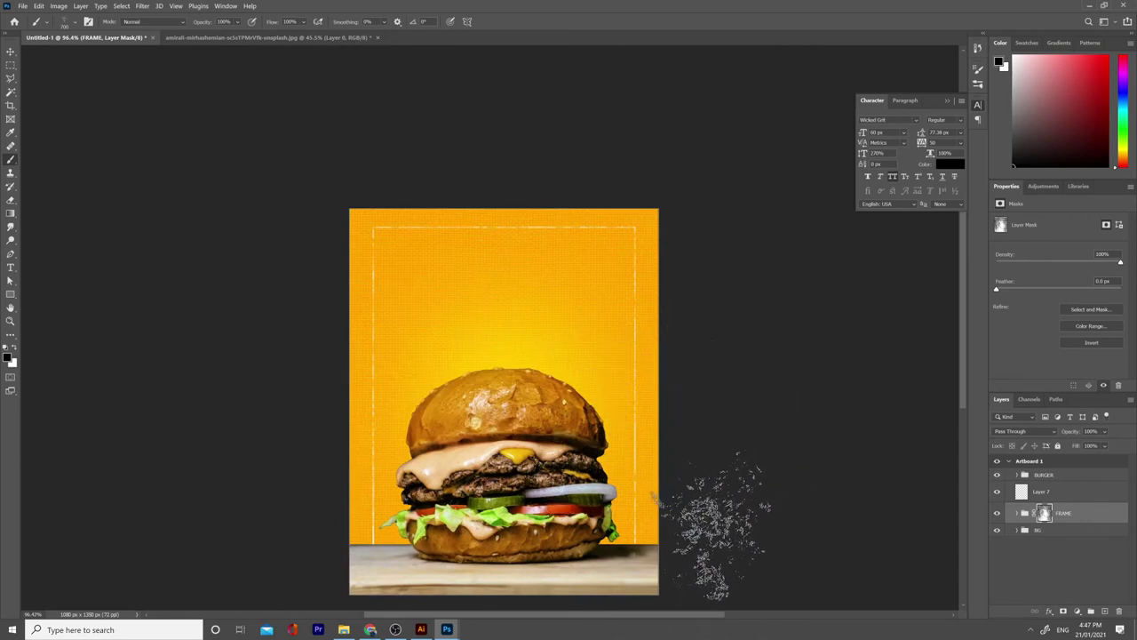
# - Inspect the distressed frame, view the FRAME group's mask on its own and return to the artwork
pyautogui.press('v')
pyautogui.click(1064, 514)
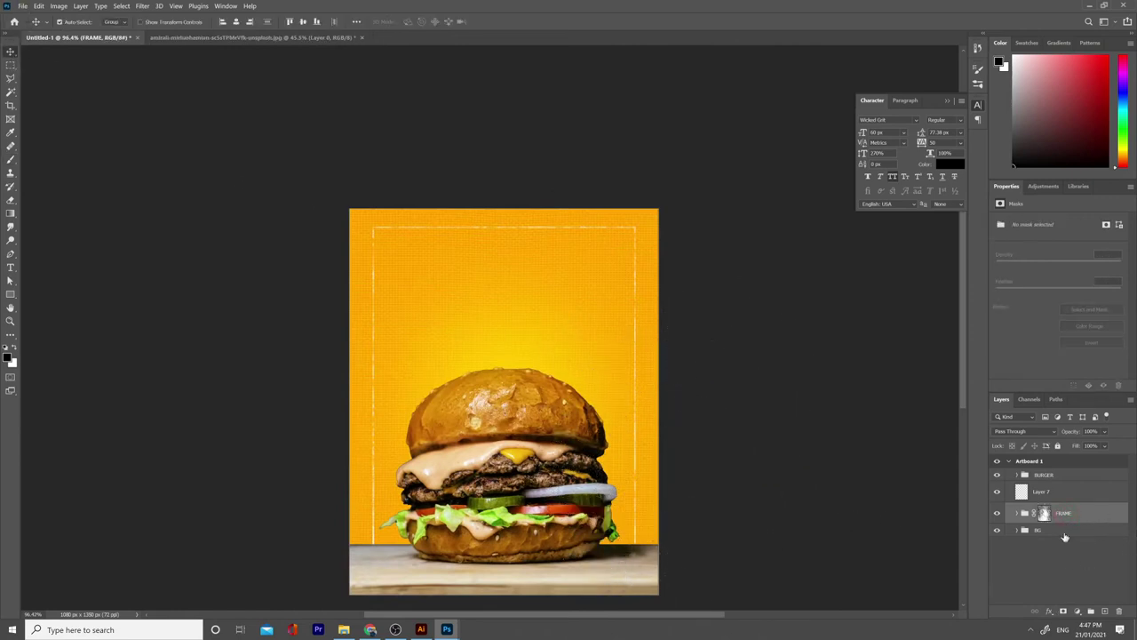
pyautogui.press('shift')
pyautogui.scroll(1, 462, 494)
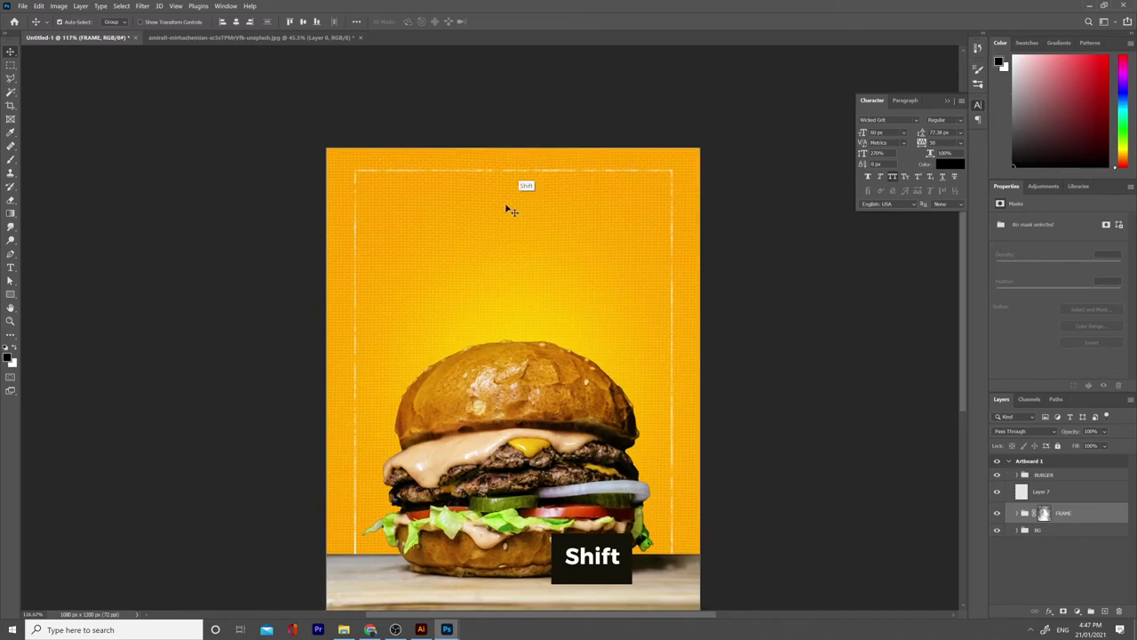
pyautogui.scroll(2, 484, 218)
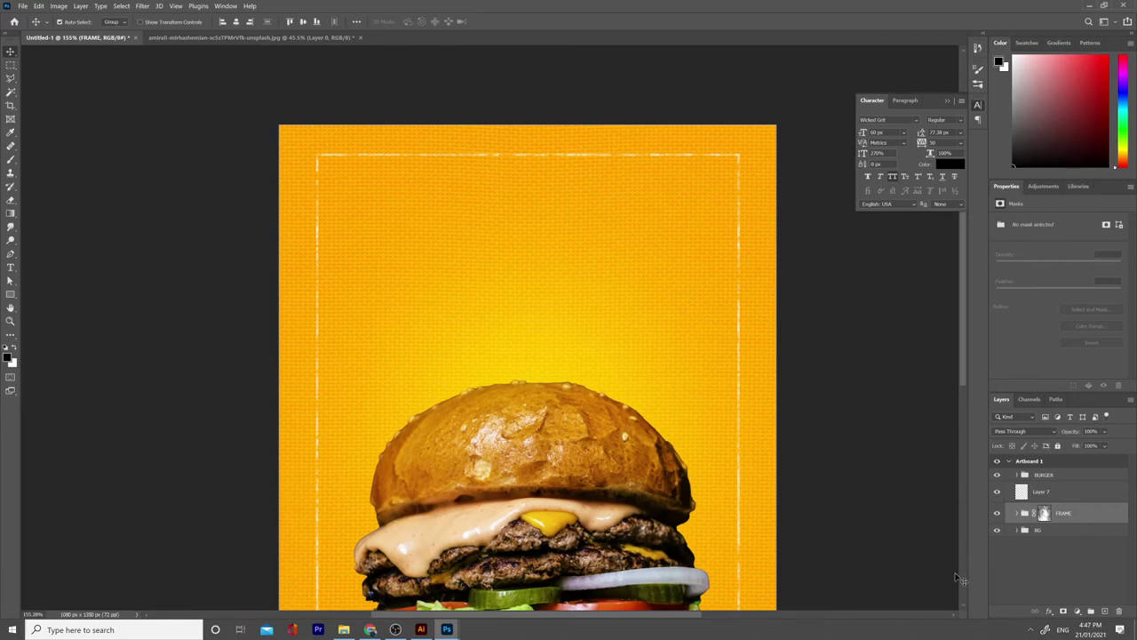
pyautogui.keyDown('alt'); pyautogui.click(1045, 514); pyautogui.keyUp('alt')
pyautogui.scroll(-2, 647, 264)
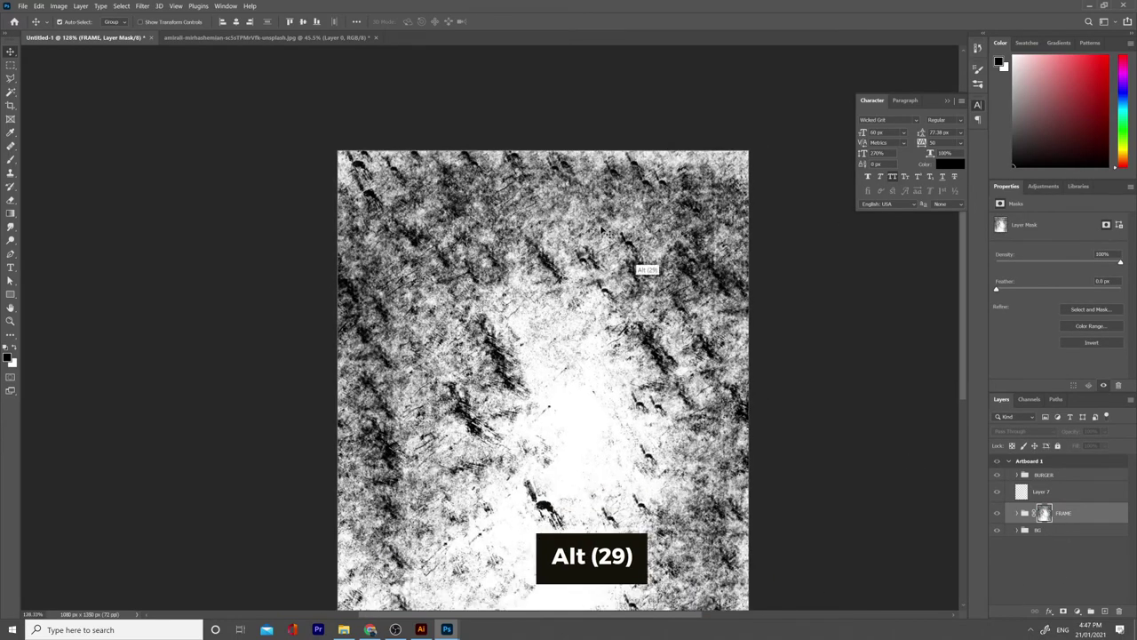
pyautogui.scroll(-1, 709, 557)
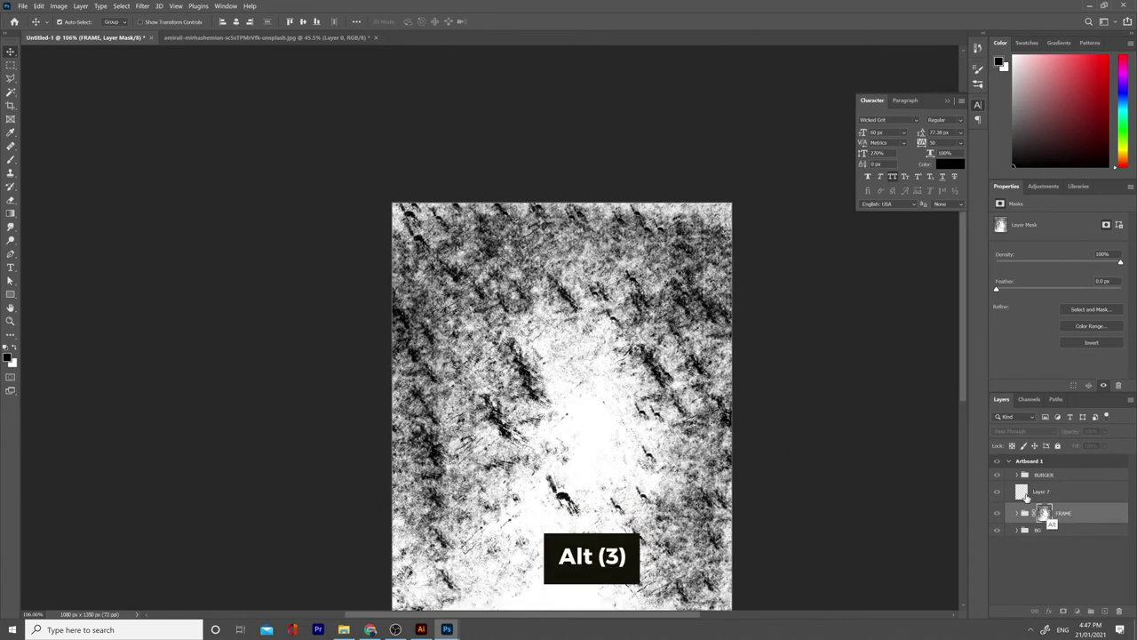
pyautogui.keyDown('alt'); pyautogui.click(1044, 513); pyautogui.keyUp('alt')
# - Compare the white frame with its distress mask disabled and enabled
pyautogui.scroll(8, 461, 245)
pyautogui.scroll(-8, 565, 354)
pyautogui.moveTo(801, 450); pyautogui.dragTo(574, 339)
pyautogui.keyDown('shift'); pyautogui.click(1043, 514); pyautogui.keyUp('shift')
pyautogui.keyDown('shift'); pyautogui.click(1044, 514); pyautogui.keyUp('shift')
pyautogui.scroll(1, 452, 327)
pyautogui.scroll(1, 452, 327)
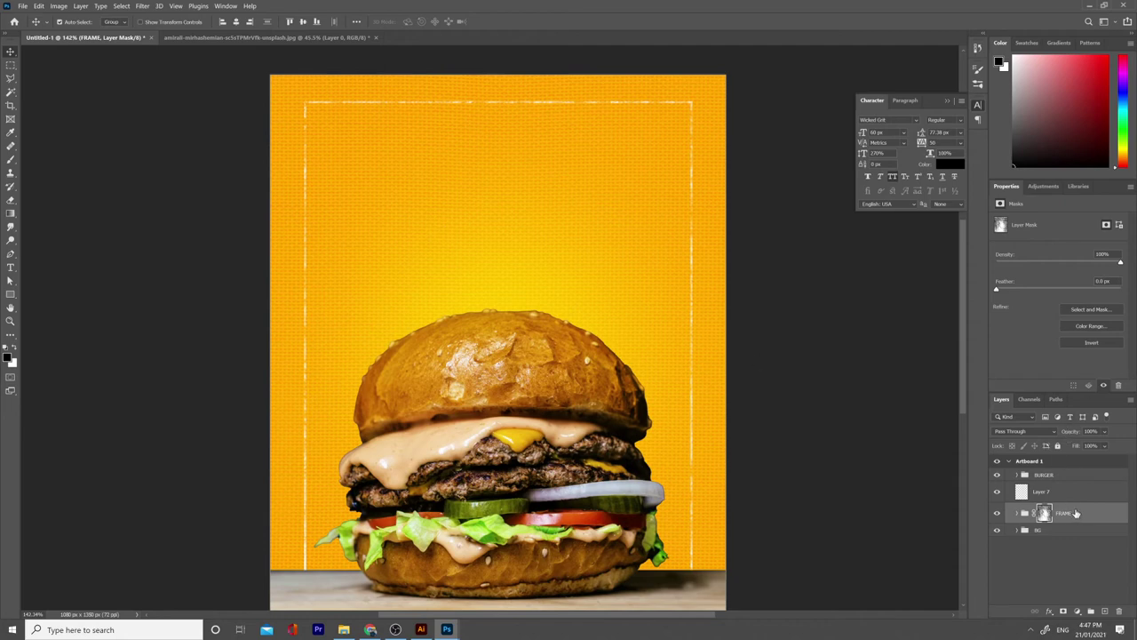
# - Add the text "the" above the burger in 60 px all-caps Wicked Grit, on a layer above the BURGER group
pyautogui.click(1072, 475)
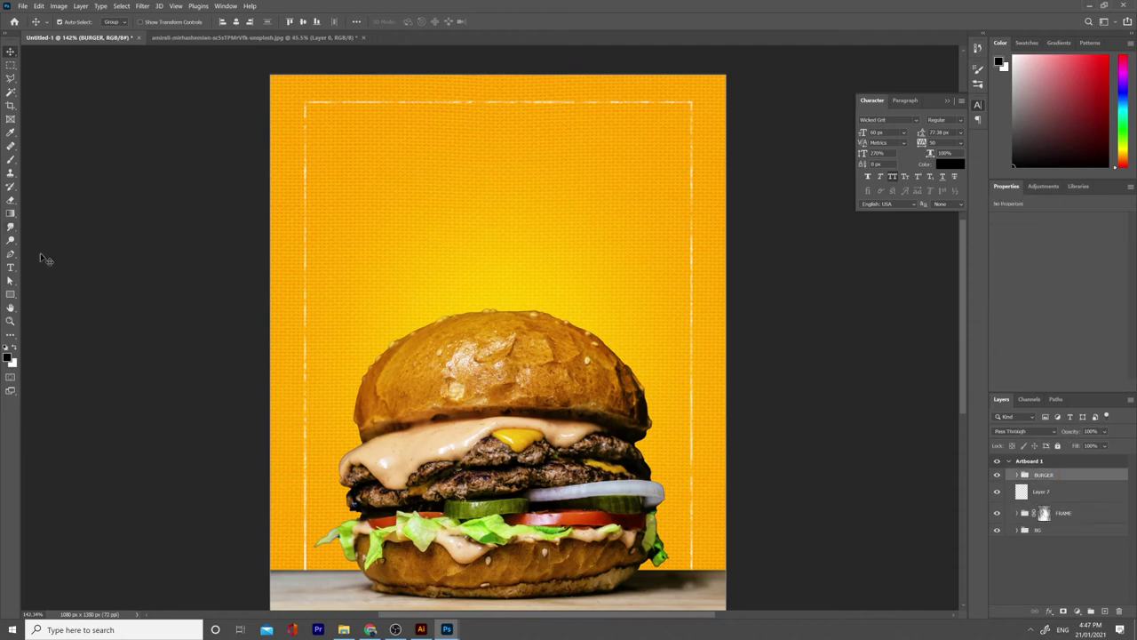
pyautogui.press('t')
pyautogui.click(416, 168)
pyautogui.write('the')
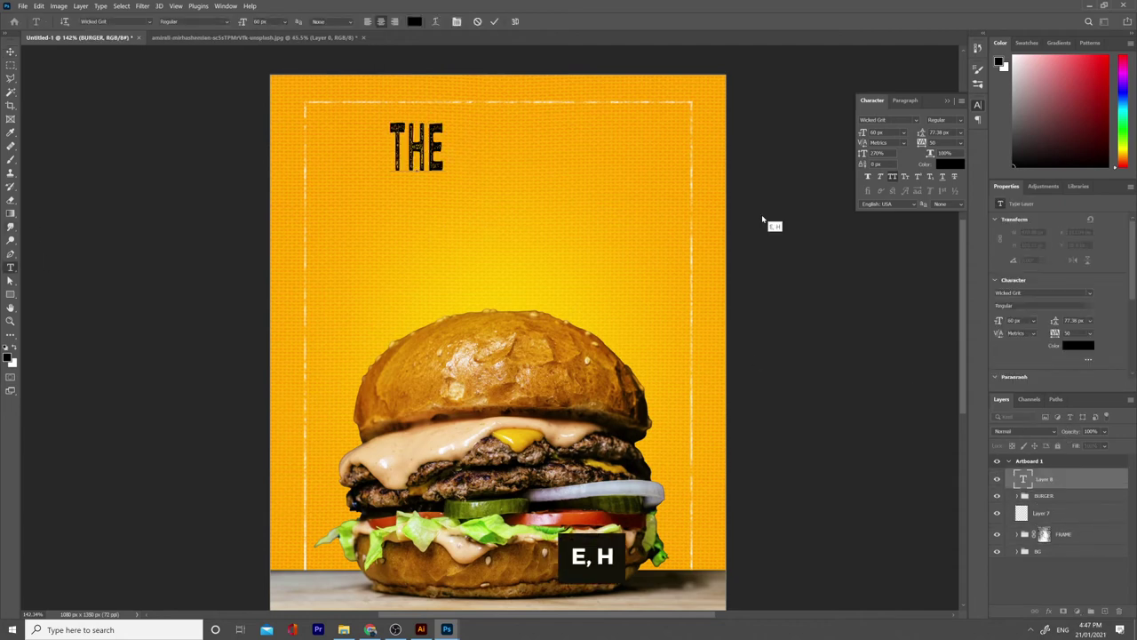
pyautogui.press('KP_Enter')
pyautogui.press('v')
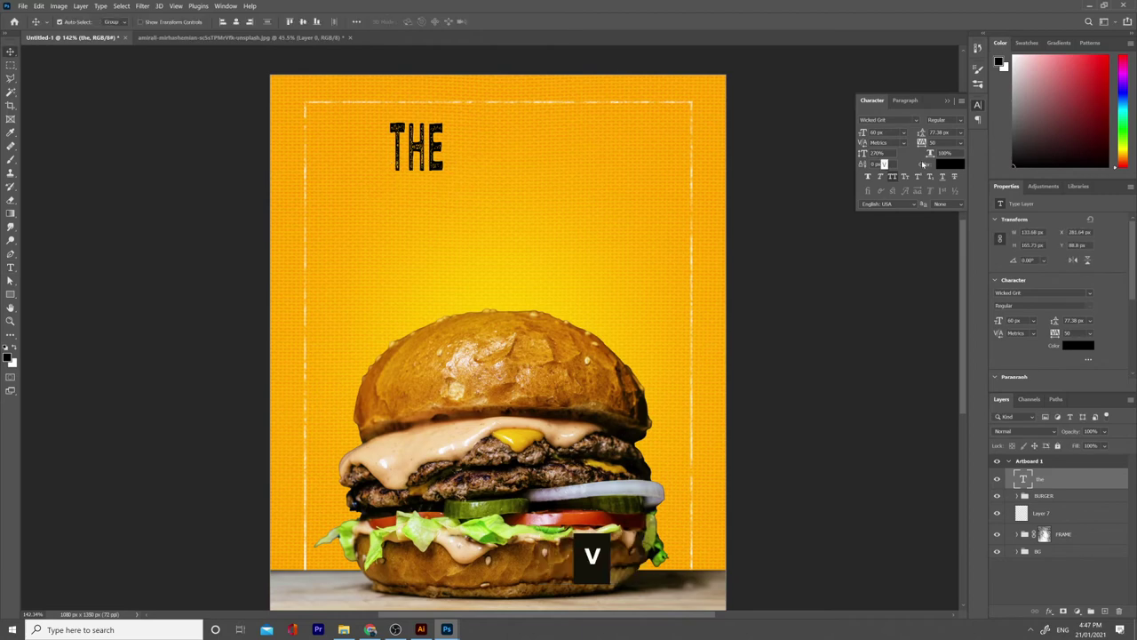
# - Change the color of the THE text to white (ffffff)
pyautogui.click(948, 164)
pyautogui.moveTo(580, 267); pyautogui.dragTo(523, 221)
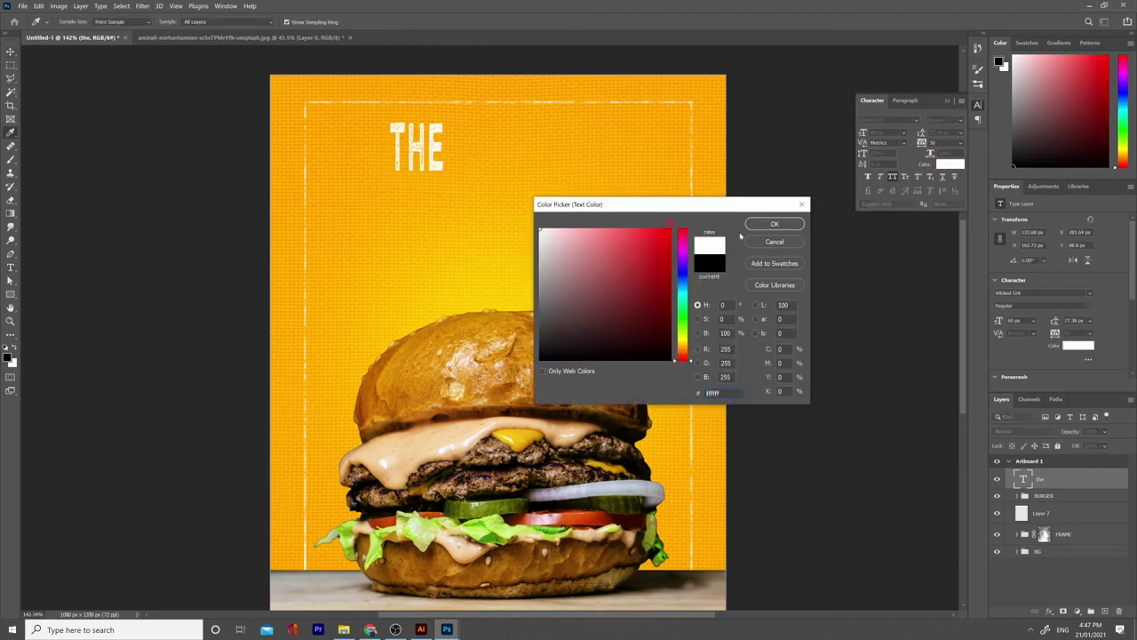
pyautogui.click(774, 224)
pyautogui.press('v')
pyautogui.press('v')
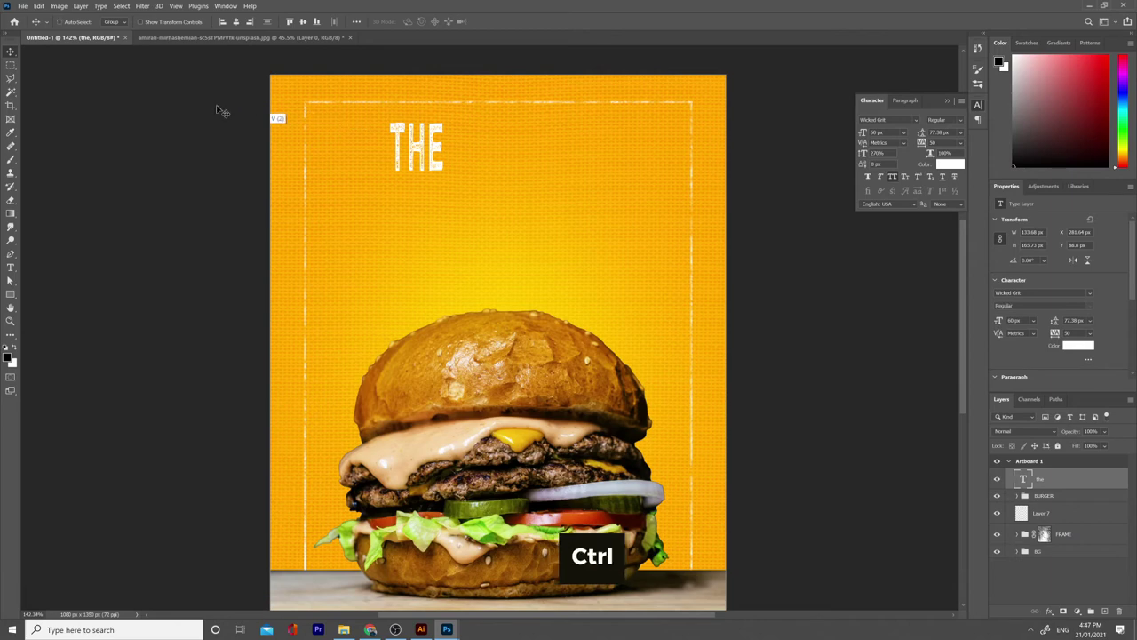
# - Center the THE text horizontally on the canvas and clear the selection
pyautogui.hotkey('ctrl', 'a')
pyautogui.moveTo(380, 119); pyautogui.dragTo(520, 167)
pyautogui.hotkey('ctrl', 'd')
# - Warp the THE text with the horizontal Arc Upper style and a gentler bend than the default
pyautogui.click(101, 7)
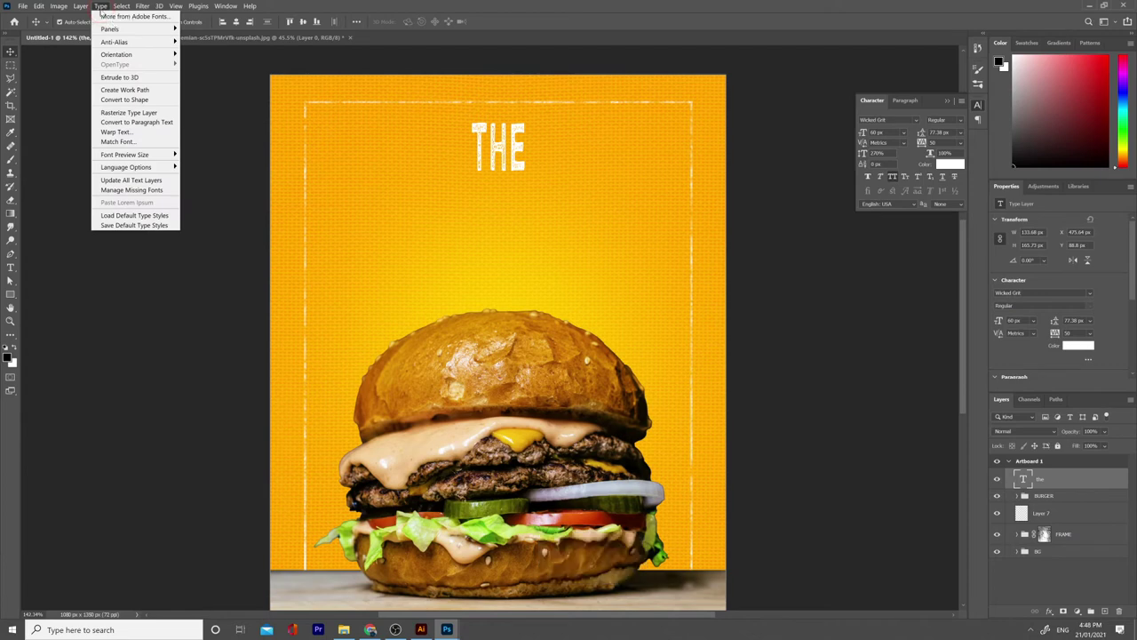
pyautogui.click(122, 131)
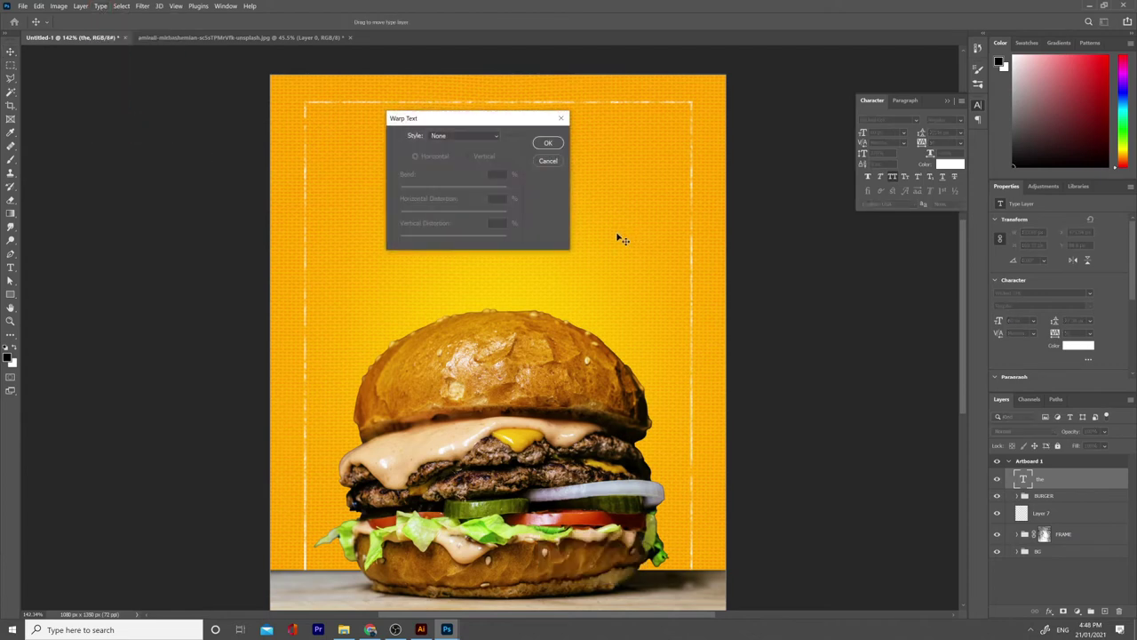
pyautogui.moveTo(492, 123); pyautogui.dragTo(761, 196)
pyautogui.click(751, 210)
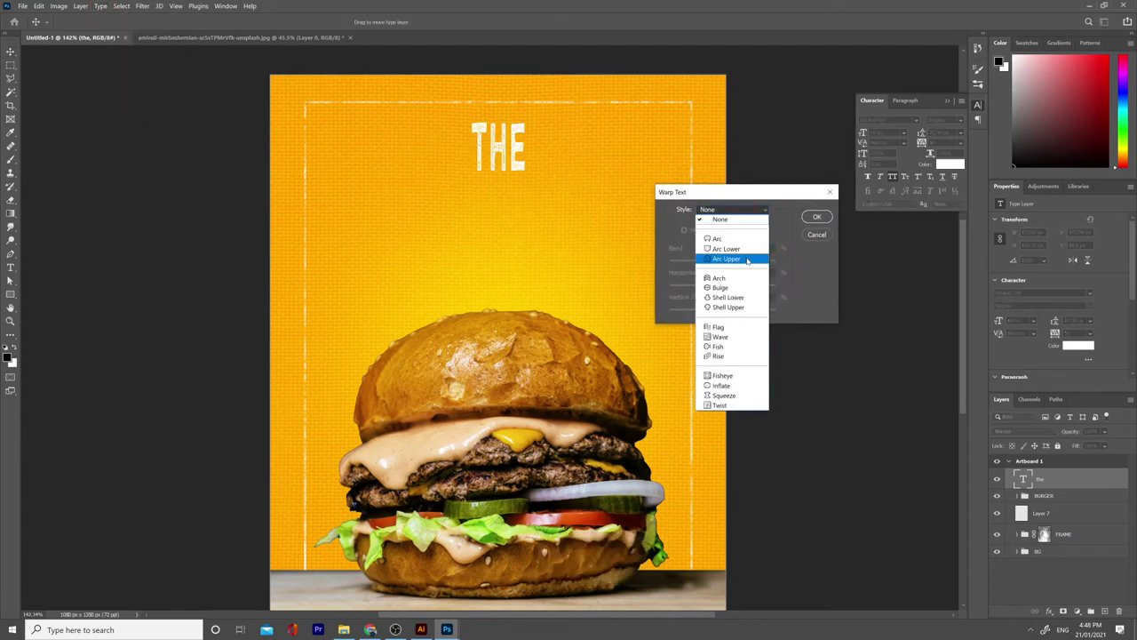
pyautogui.click(745, 249)
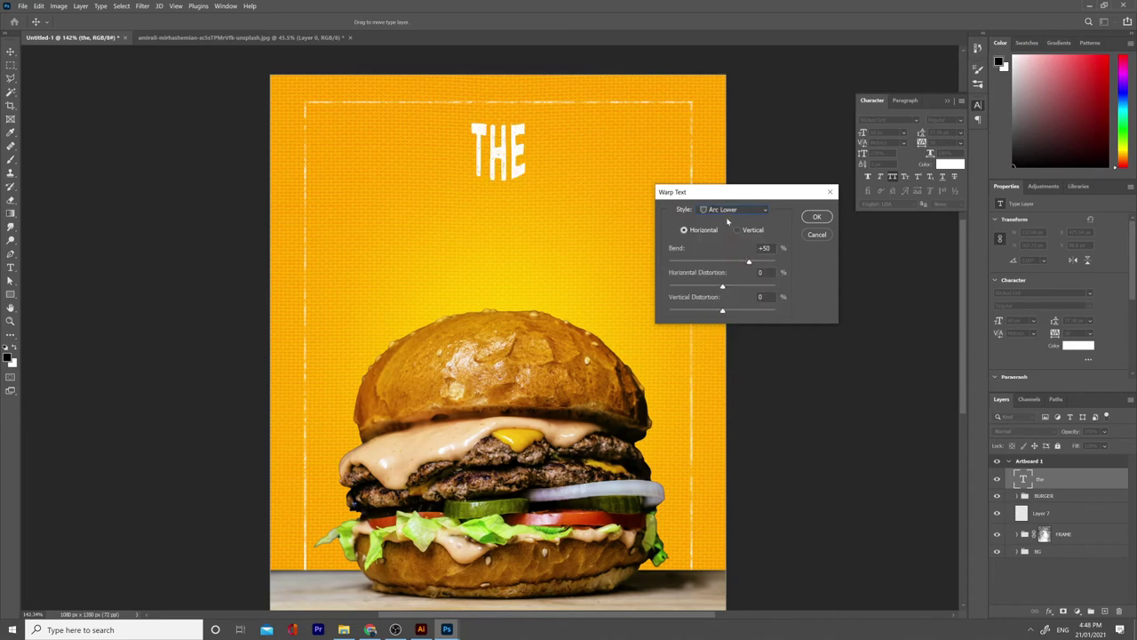
pyautogui.click(728, 214)
pyautogui.click(726, 260)
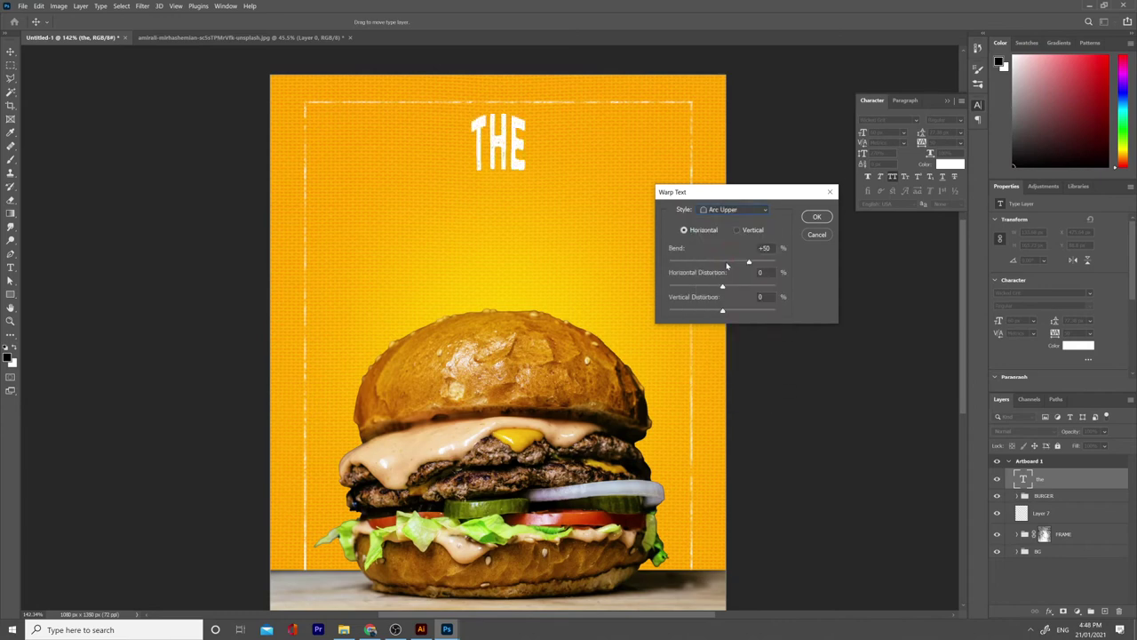
pyautogui.click(739, 263)
pyautogui.moveTo(703, 263); pyautogui.dragTo(743, 262)
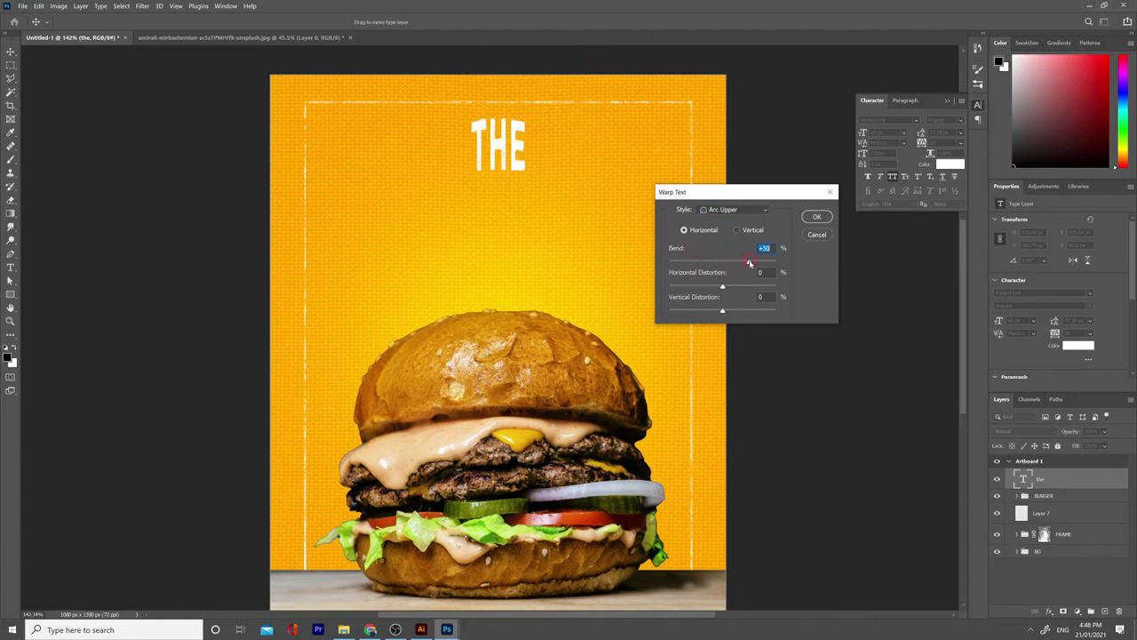
pyautogui.click(816, 216)
# - Reduce the THE text to 48 px and move it up about 30 px, just inside the frame's upper line
pyautogui.click(905, 133)
pyautogui.click(901, 248)
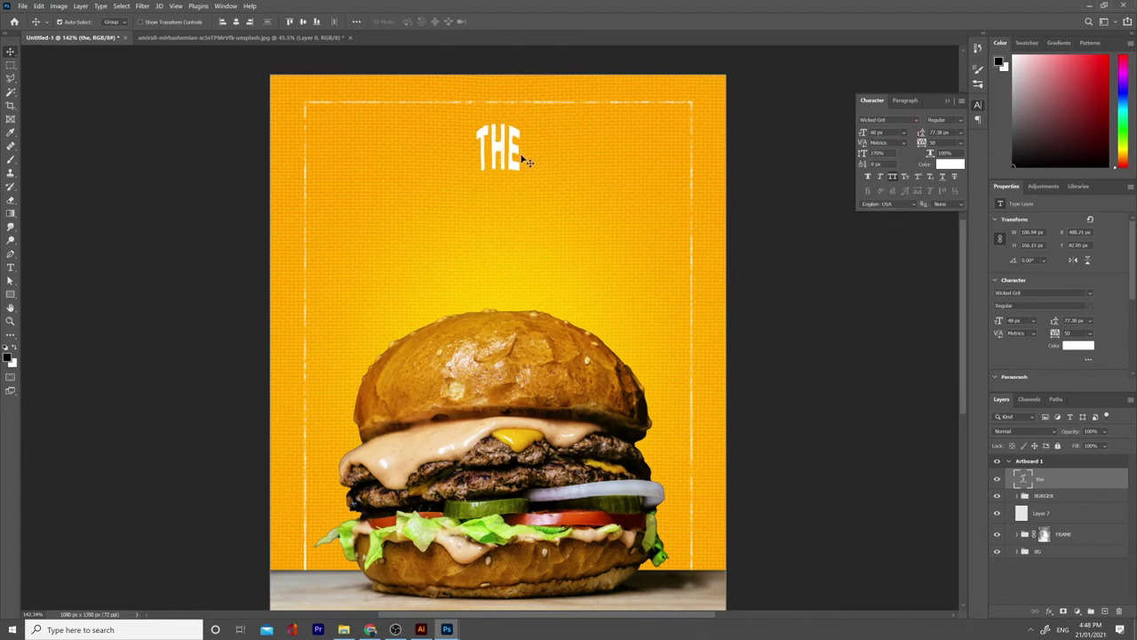
pyautogui.moveTo(523, 159); pyautogui.dragTo(520, 138)
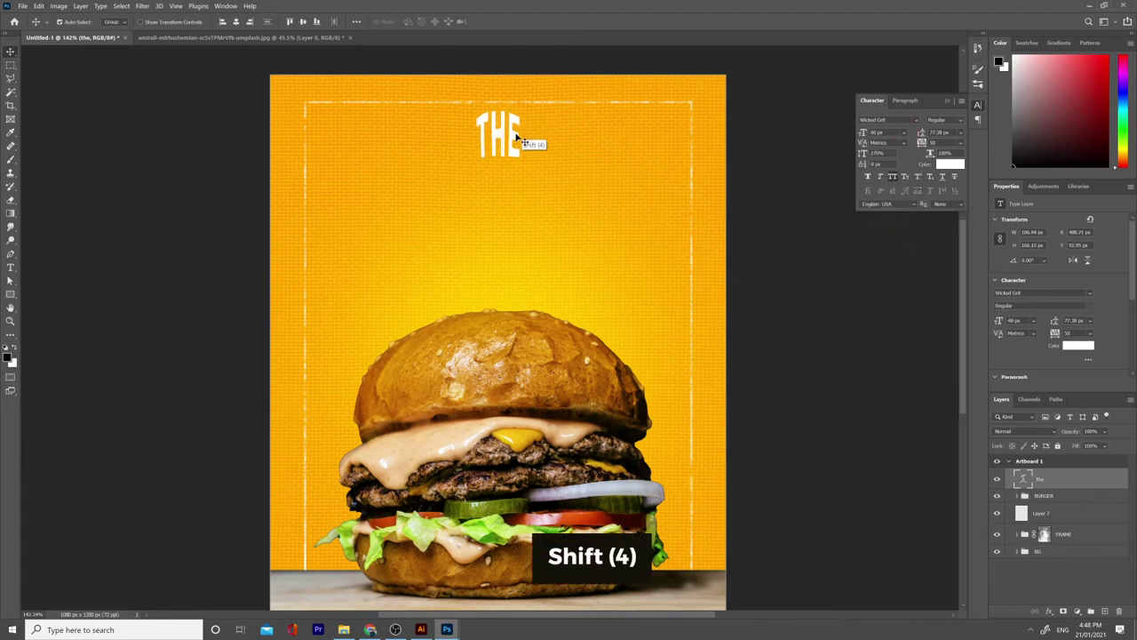
# - Set the THE text's tracking to 75, center it horizontally on the canvas and clear the selection
pyautogui.click(964, 143)
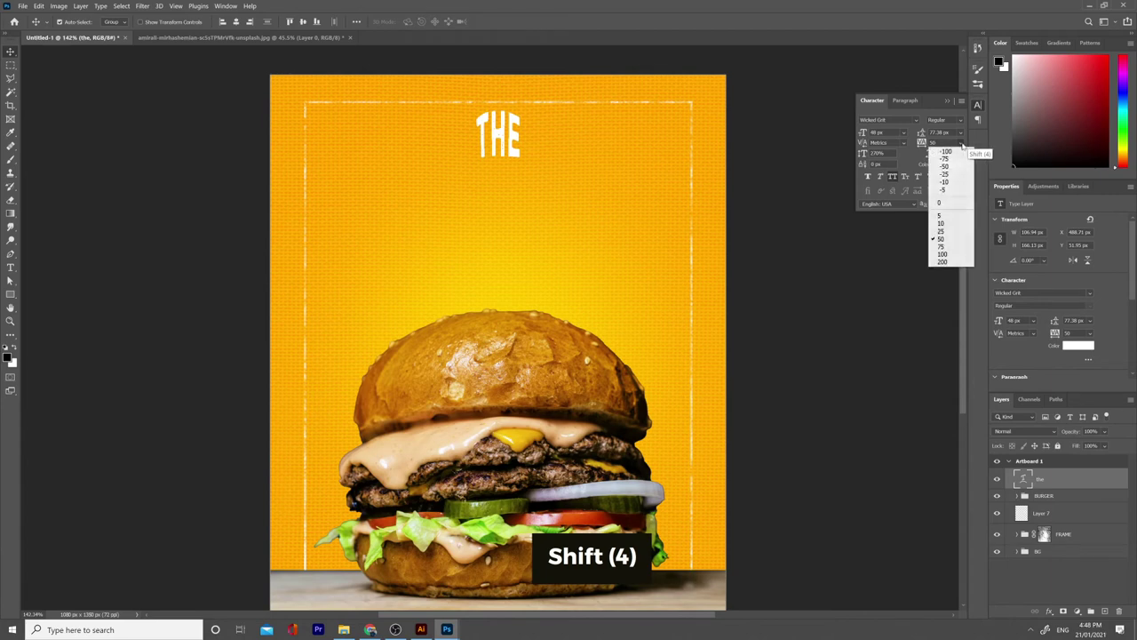
pyautogui.click(962, 251)
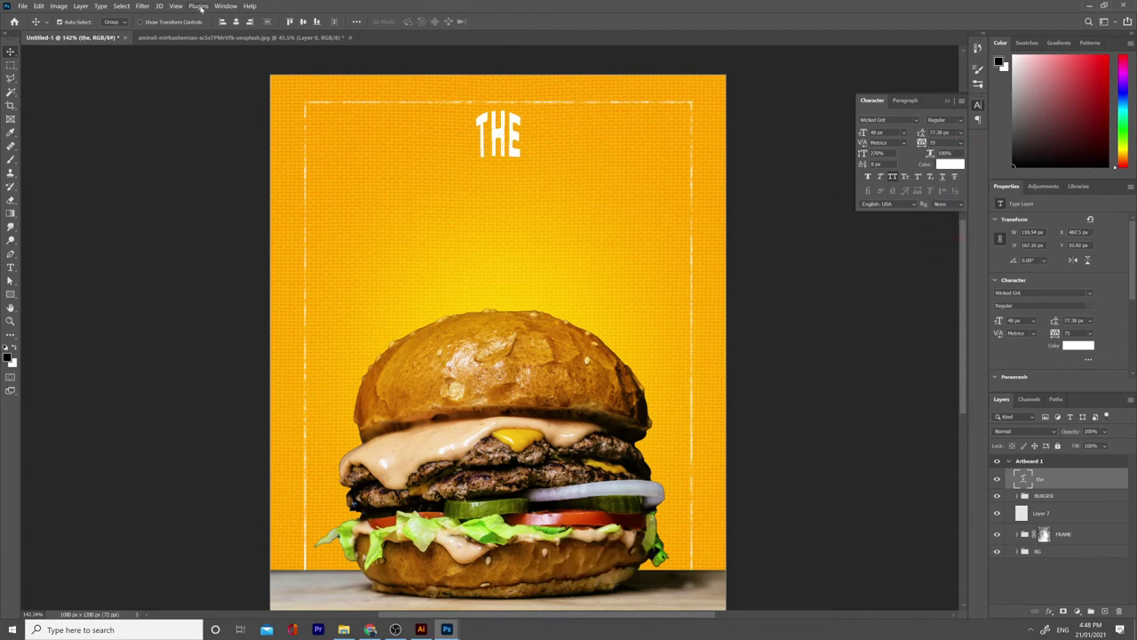
pyautogui.hotkey('ctrl', 'a')
pyautogui.click(236, 21)
pyautogui.hotkey('ctrl', 'd')
# - Make the BURGER group active and set the Pen tool to Shape mode with no stroke
pyautogui.click(1066, 495)
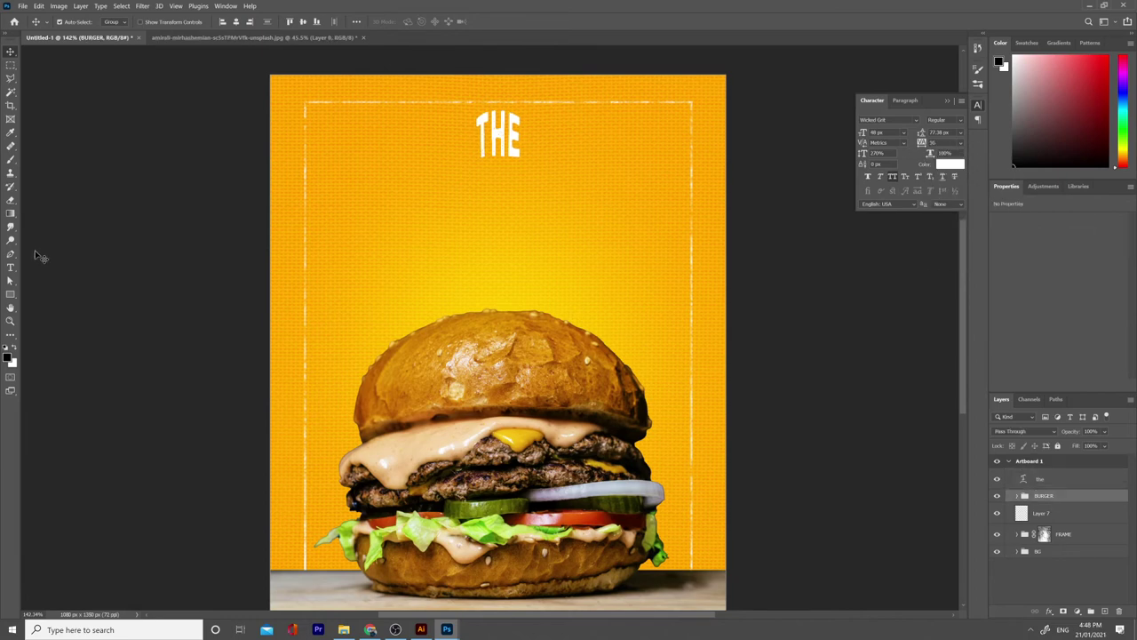
pyautogui.press('p')
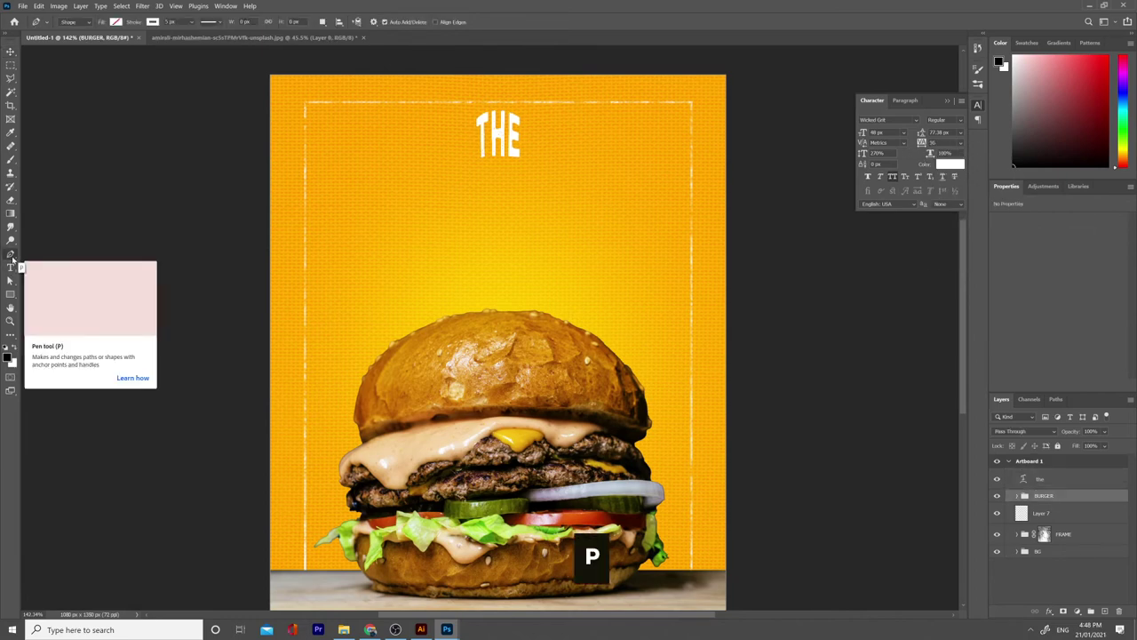
pyautogui.click(72, 21)
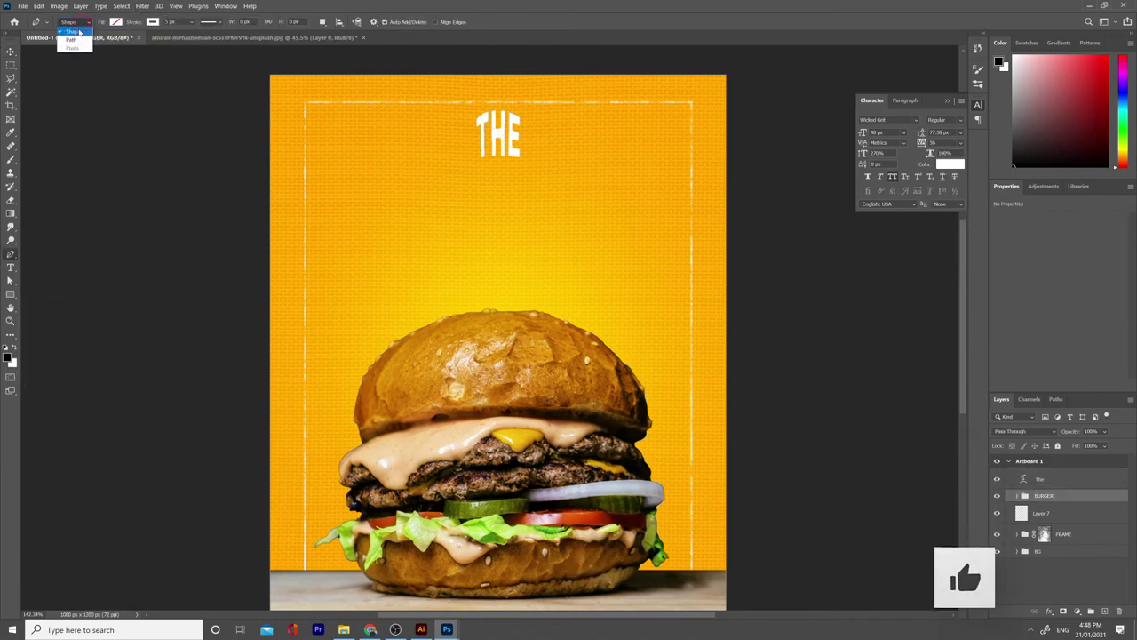
pyautogui.click(74, 33)
pyautogui.click(152, 22)
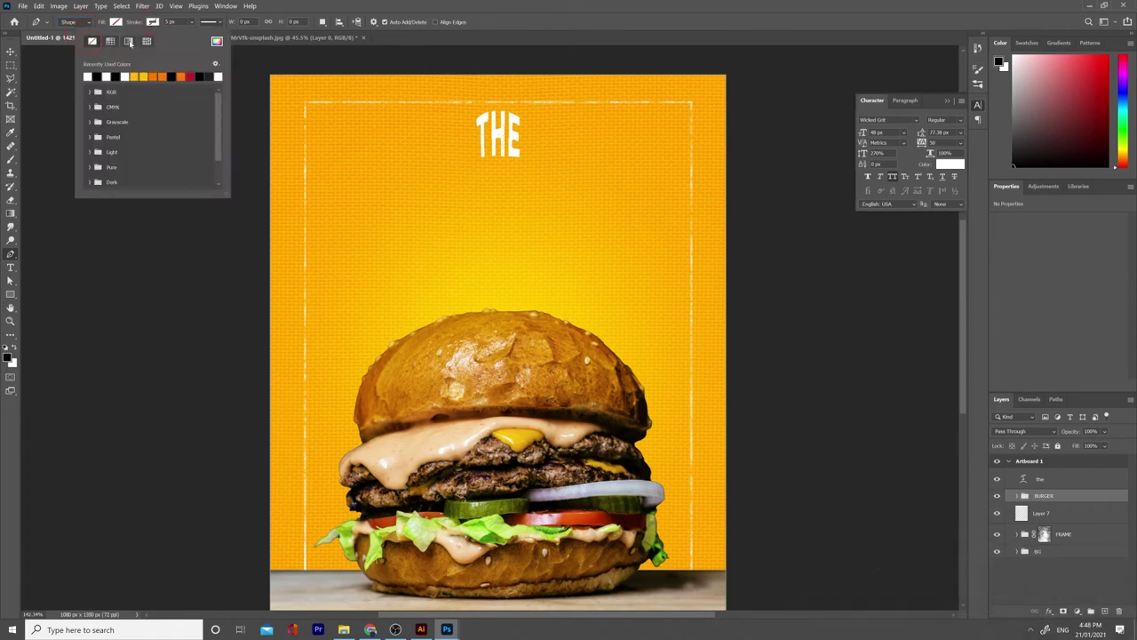
pyautogui.click(426, 4)
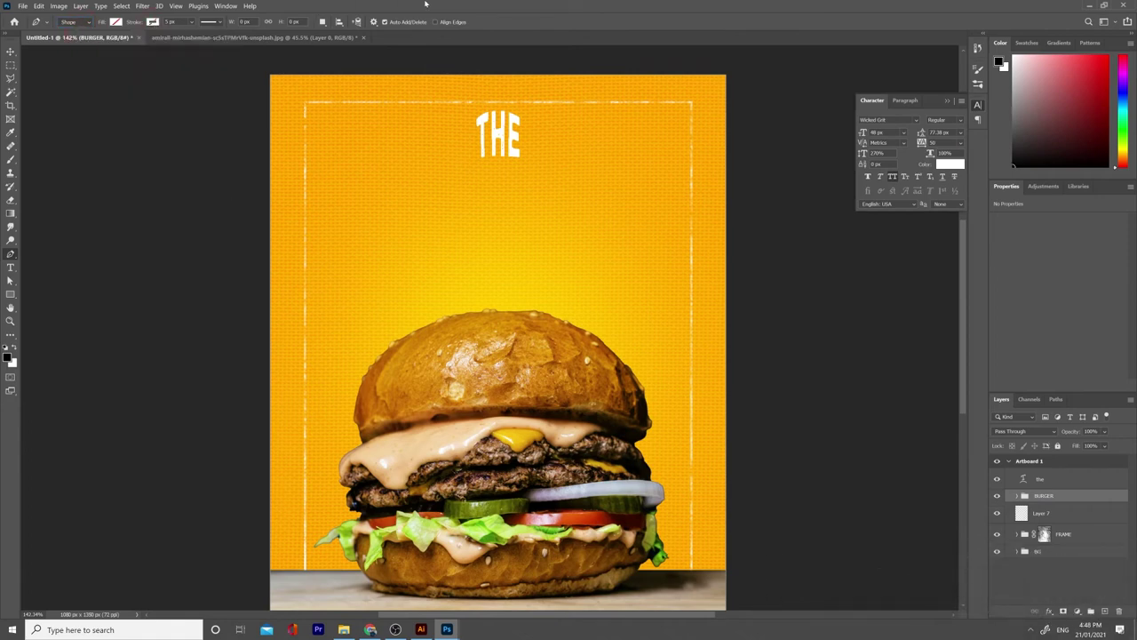
# - Draw an upward-bulging arc between the THE text and the burger, and widen it to about 732 px
pyautogui.click(366, 223)
pyautogui.moveTo(640, 222); pyautogui.dragTo(797, 296)
pyautogui.press('a')
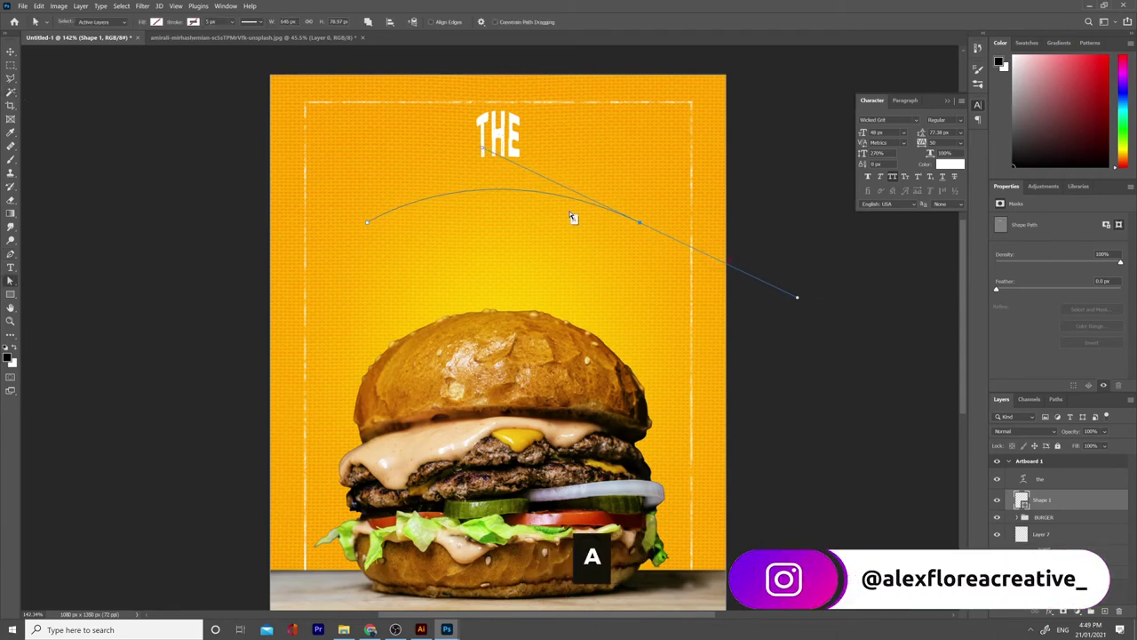
pyautogui.moveTo(642, 226); pyautogui.dragTo(675, 220)
pyautogui.moveTo(521, 153); pyautogui.dragTo(505, 136)
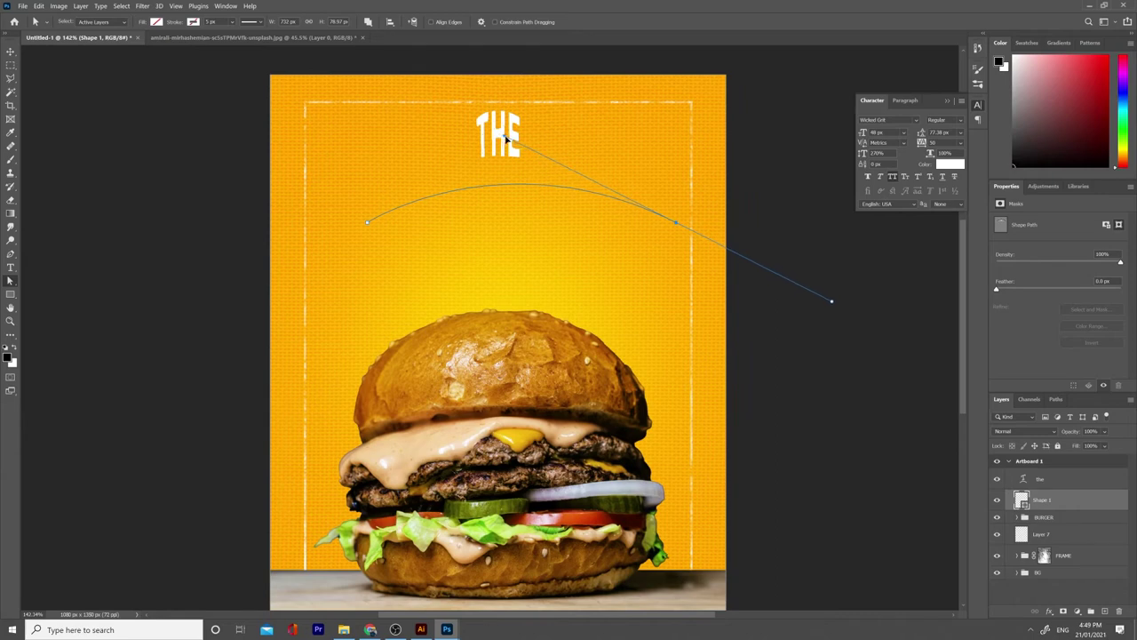
# - Center the arc horizontally on the canvas and check its bounds without transforming it
pyautogui.press('v')
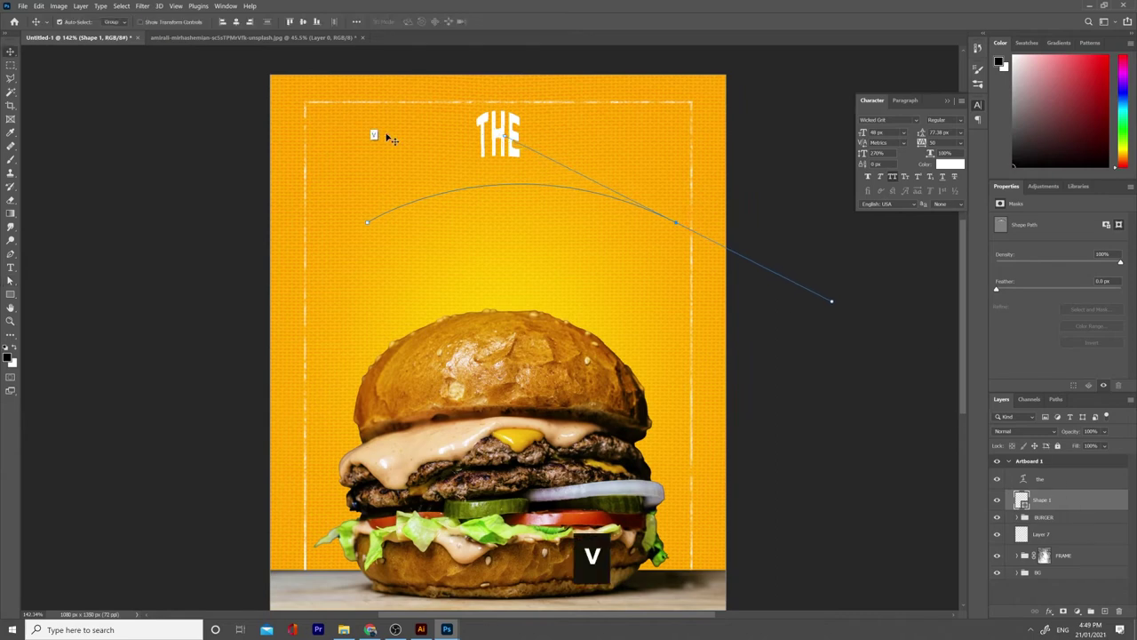
pyautogui.hotkey('ctrl', 'a')
pyautogui.hotkey('ctrl', 'd')
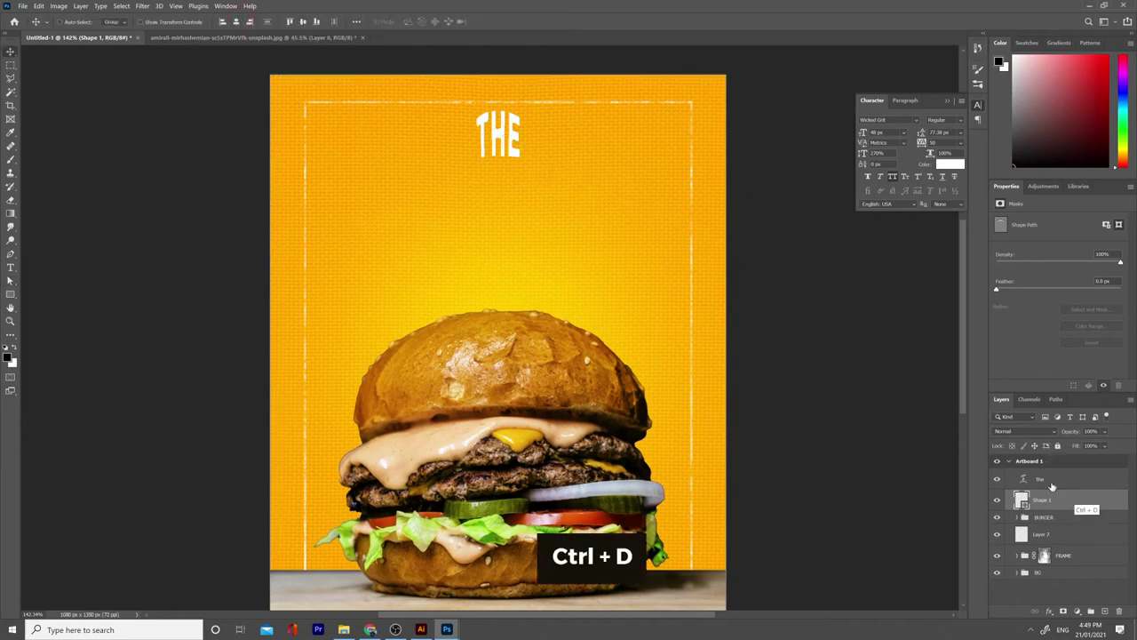
pyautogui.hotkey('ctrl', 't')
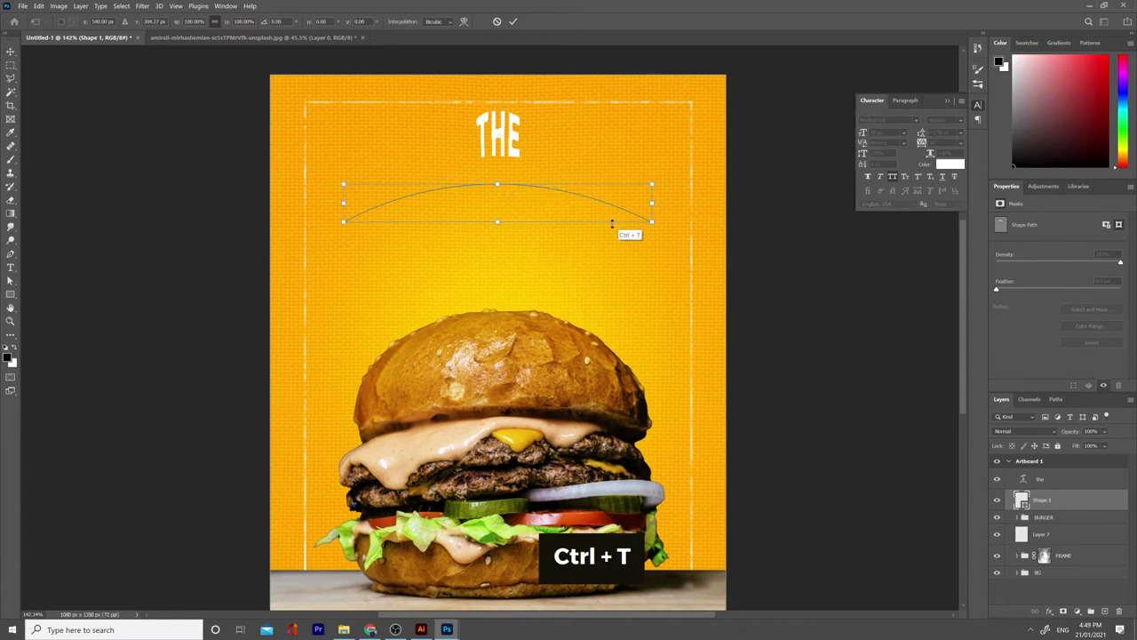
pyautogui.press('Escape')
# - Add the text DEATHROW along the arc and slide it so the whole word sits centered on the curve
pyautogui.press('t')
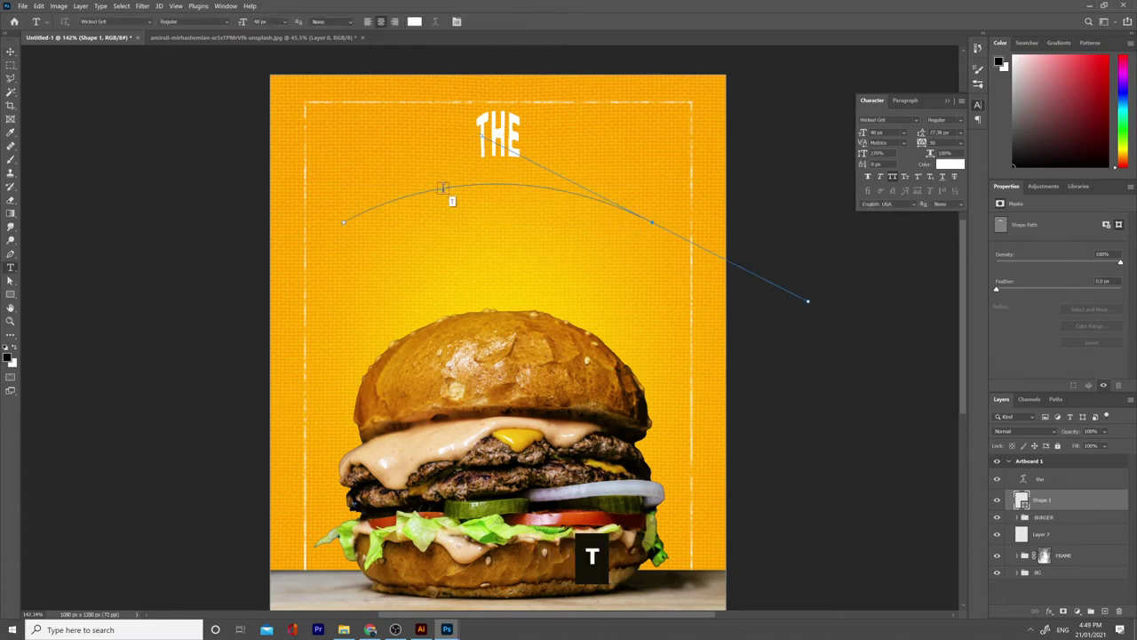
pyautogui.press('a')
pyautogui.press('t')
pyautogui.click(386, 203)
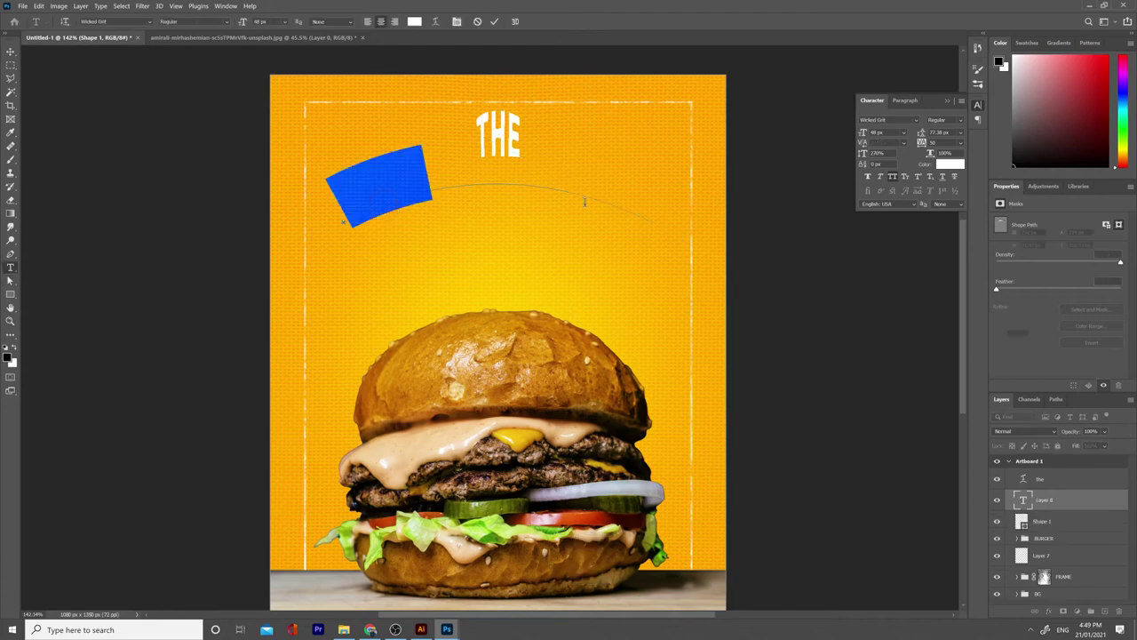
pyautogui.write('DEATH')
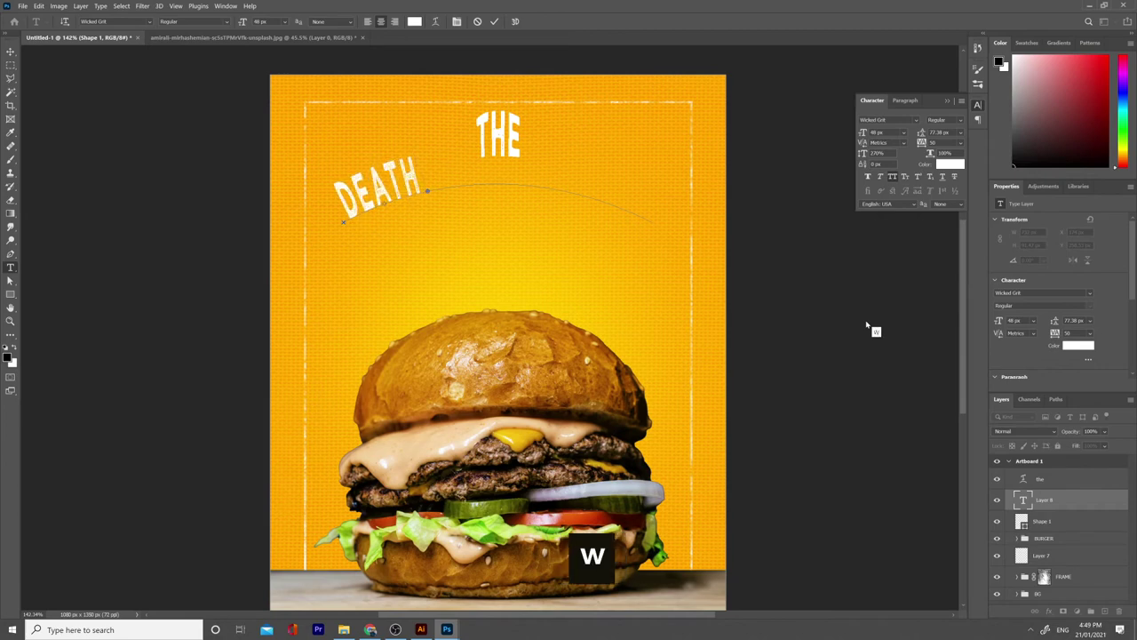
pyautogui.press('Return')
pyautogui.press('a')
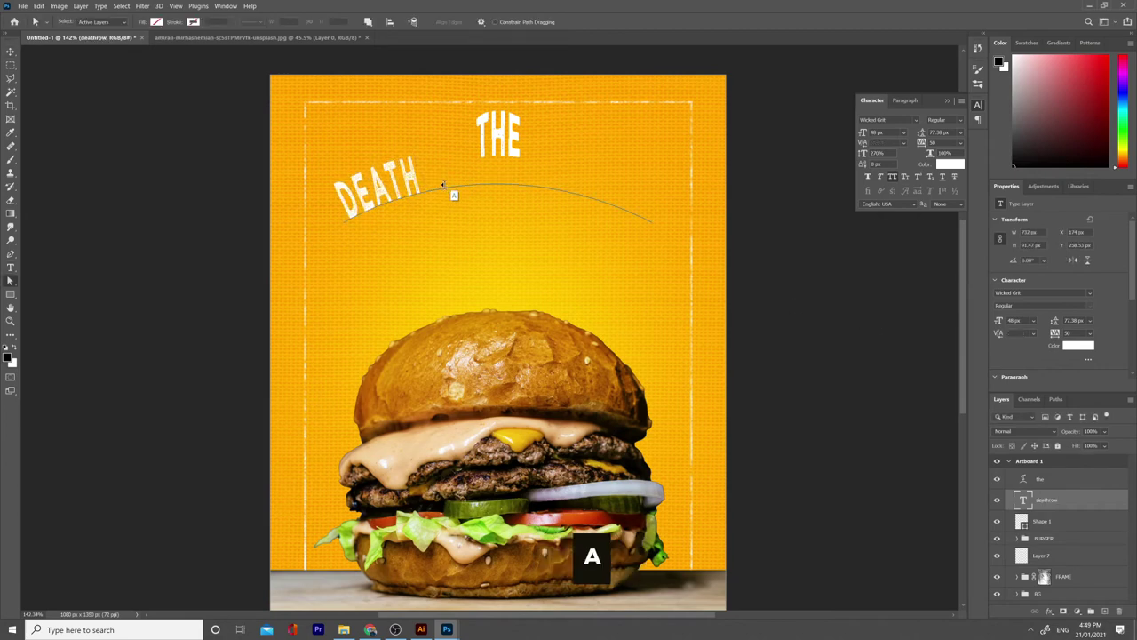
pyautogui.moveTo(557, 186); pyautogui.dragTo(641, 218)
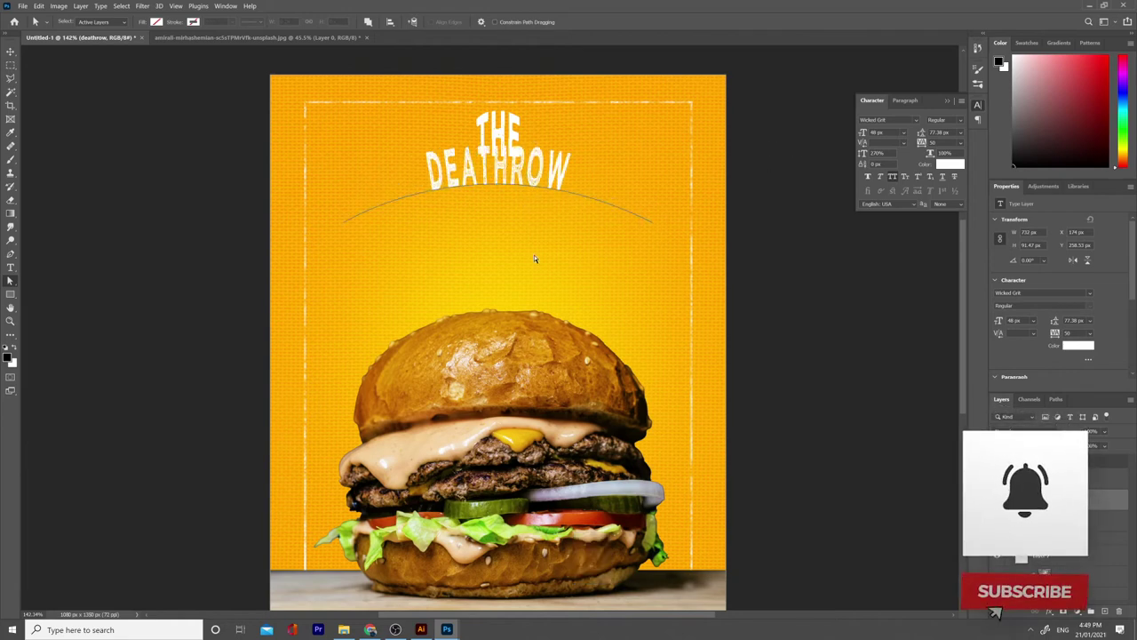
# - Enlarge the DEATHROW text to 110 px and move it down below THE
pyautogui.moveTo(895, 132); pyautogui.dragTo(859, 134)
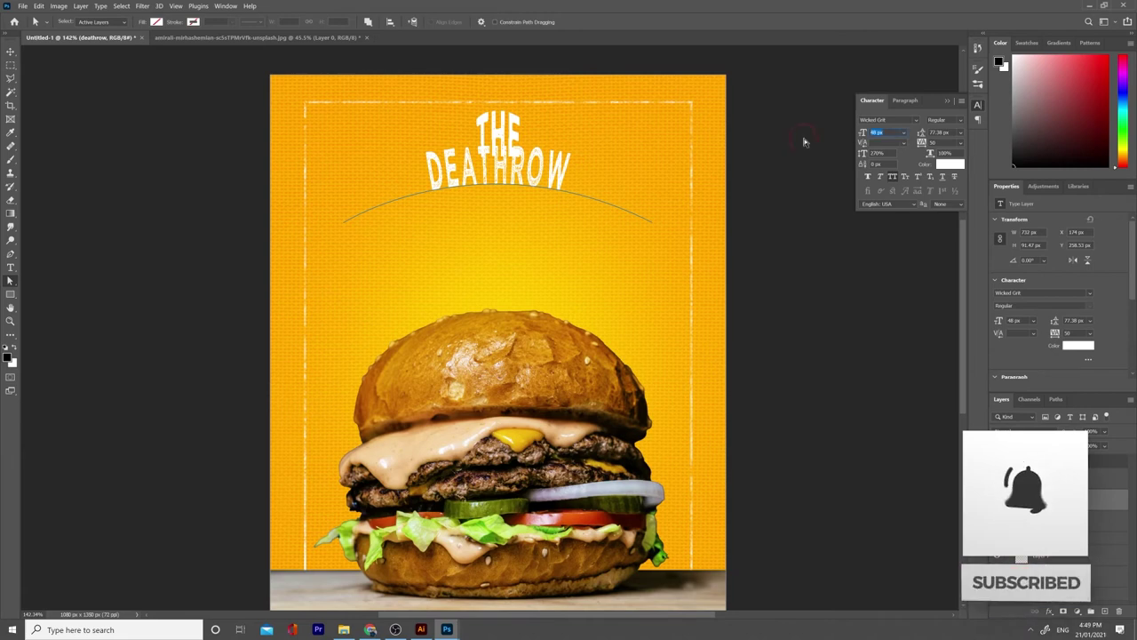
pyautogui.write('110')
pyautogui.press('Return')
pyautogui.press('v')
pyautogui.moveTo(491, 181); pyautogui.dragTo(487, 246)
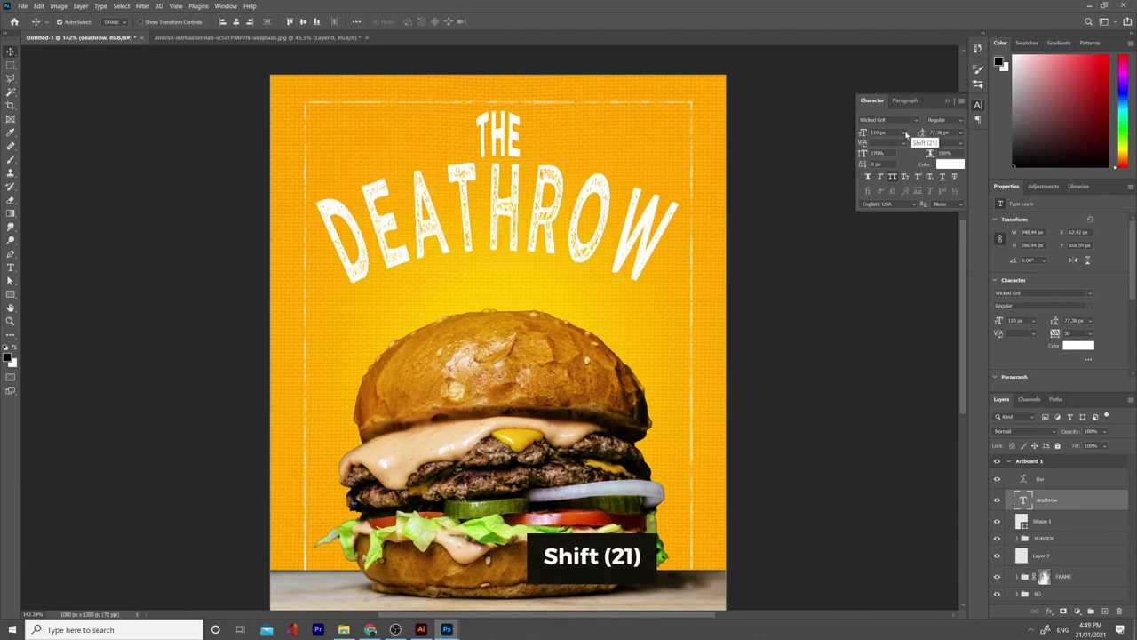
# - Reduce the DEATHROW text to 90 px and move it up slightly toward THE
pyautogui.write('100')
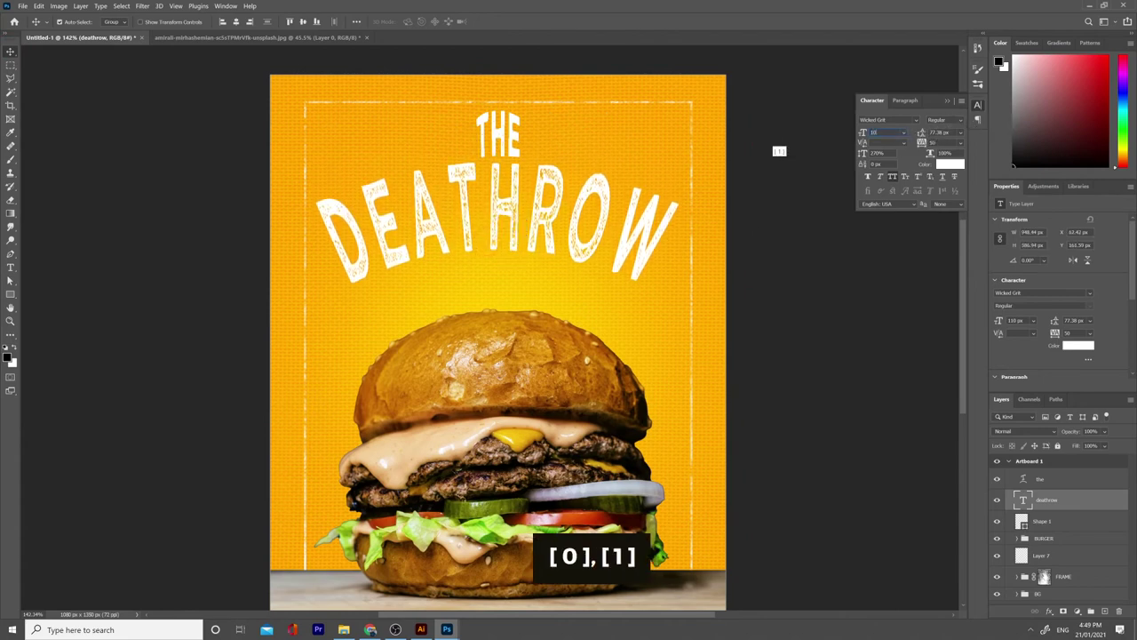
pyautogui.press('Return')
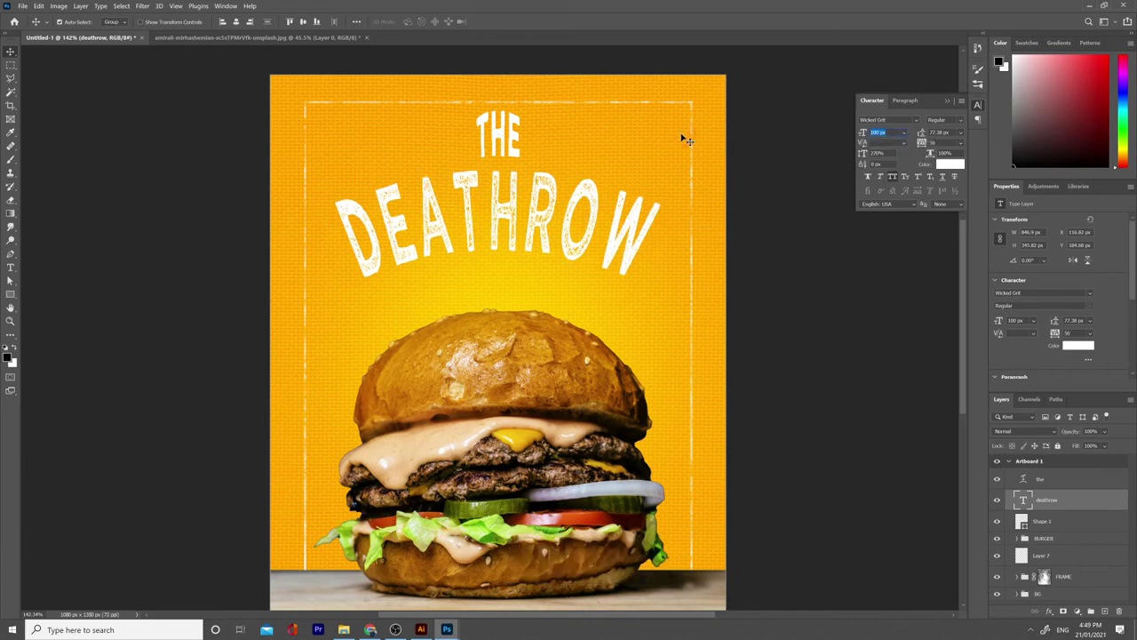
pyautogui.write('90')
pyautogui.press('Return')
pyautogui.moveTo(566, 240); pyautogui.dragTo(566, 230)
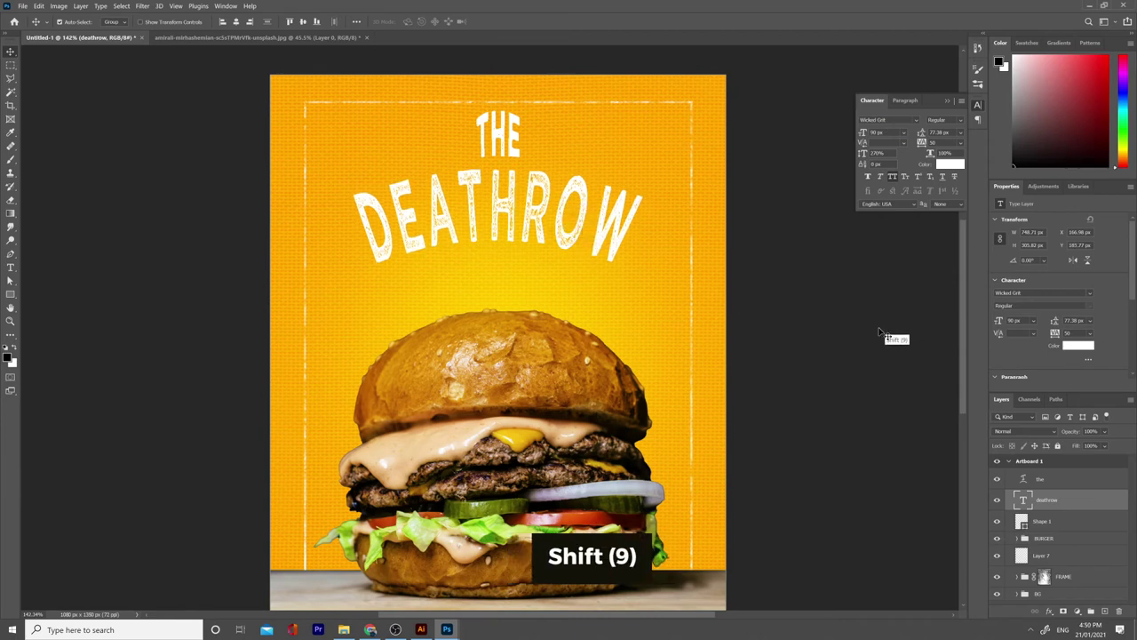
# - Warp the DEATHROW text with the horizontal Arc Lower style and a bend of about -20%
pyautogui.click(101, 7)
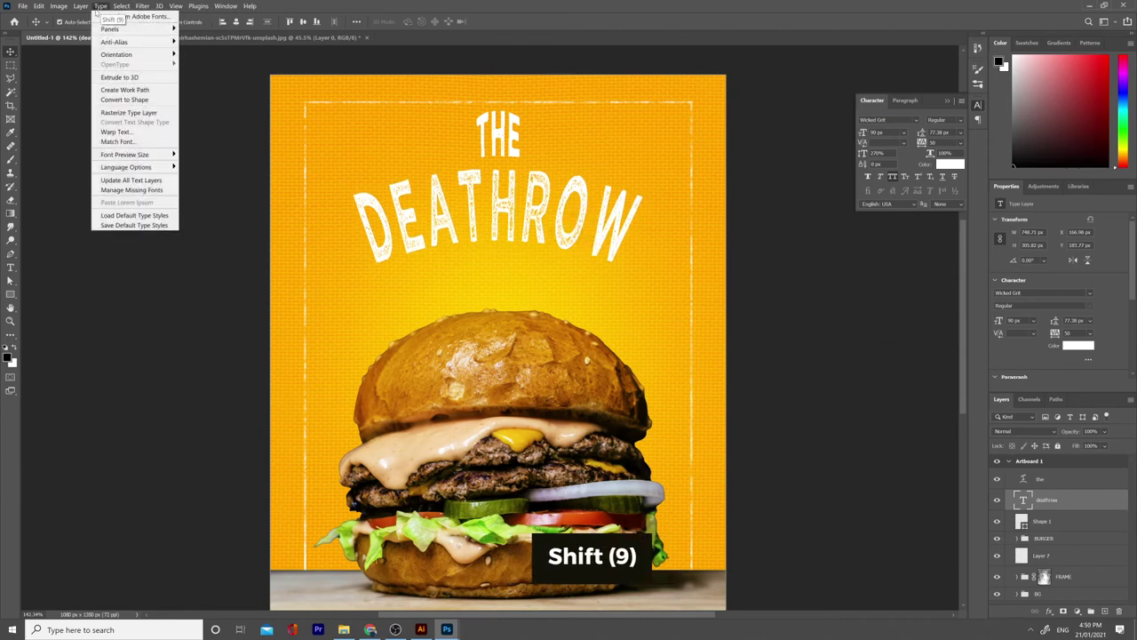
pyautogui.click(127, 133)
pyautogui.click(731, 209)
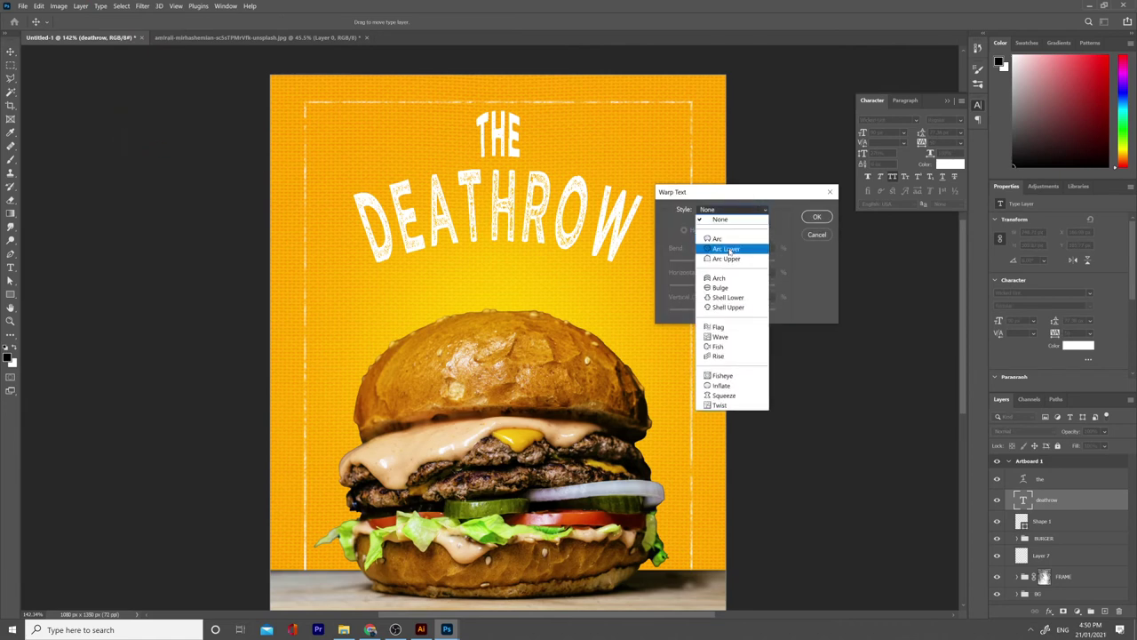
pyautogui.click(731, 249)
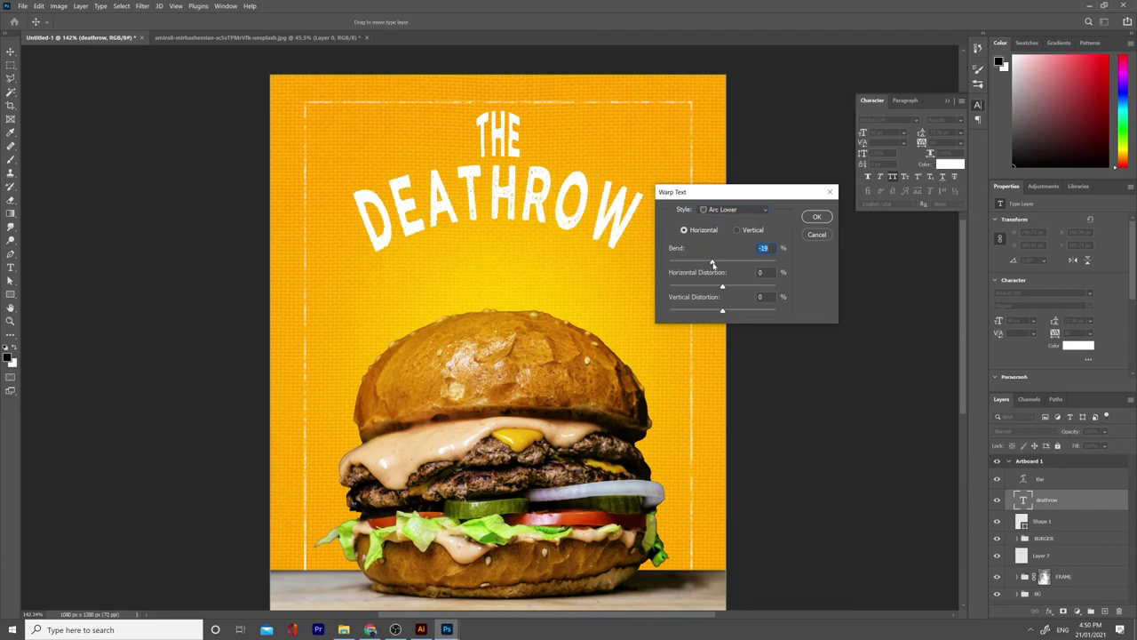
pyautogui.moveTo(712, 263); pyautogui.dragTo(718, 272)
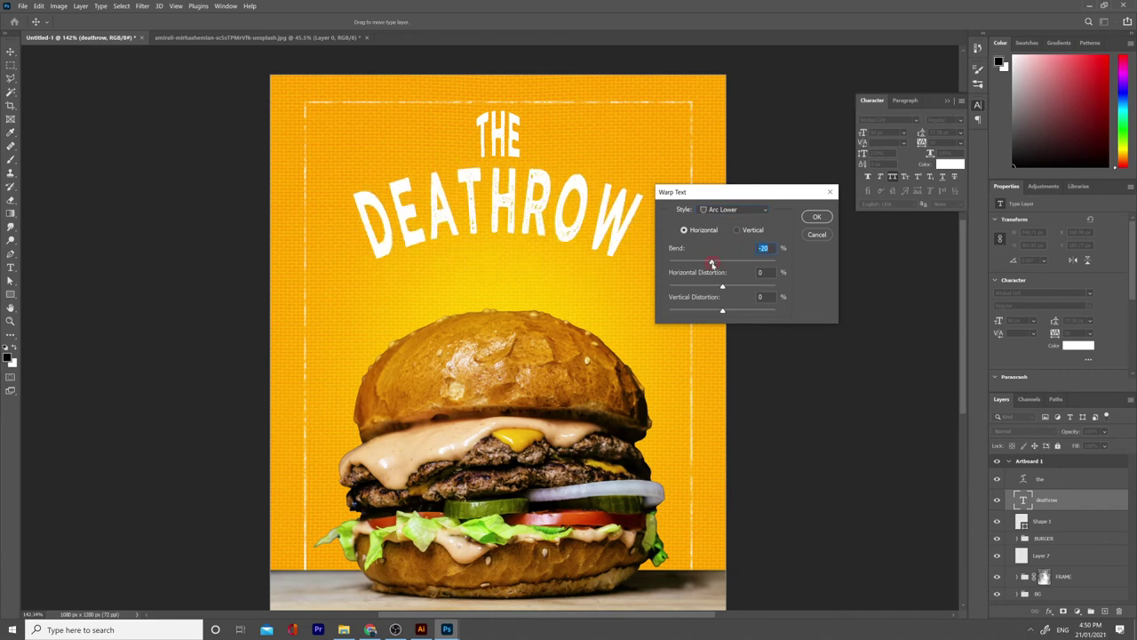
pyautogui.click(810, 217)
# - Set the DEATHROW text's tracking to -10 and lower THE and DEATHROW together slightly
pyautogui.click(959, 143)
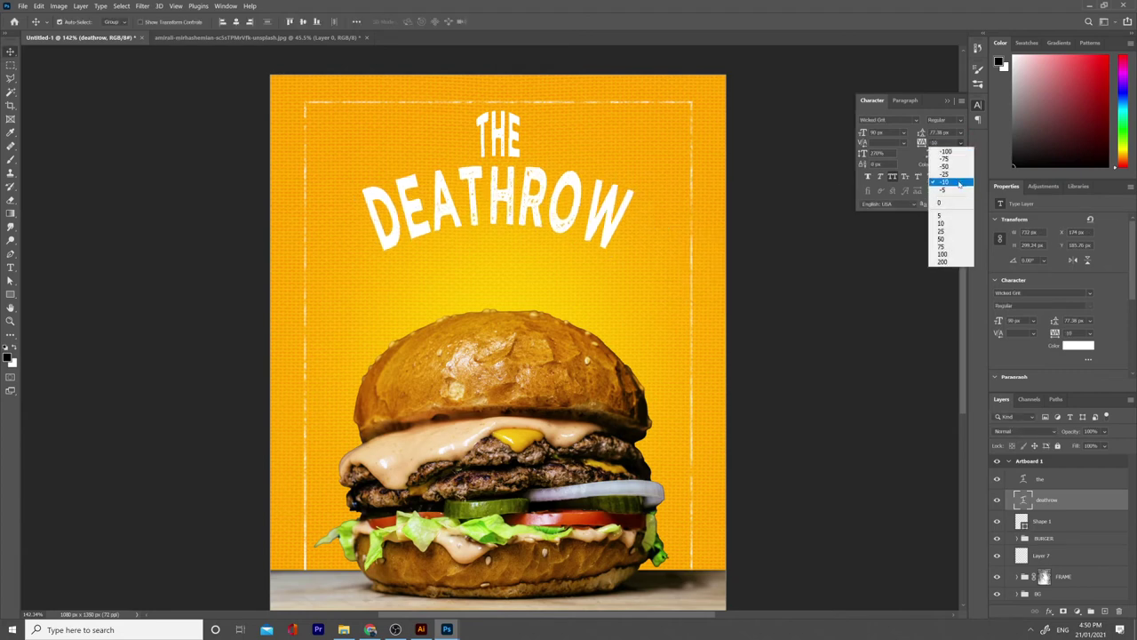
pyautogui.click(944, 181)
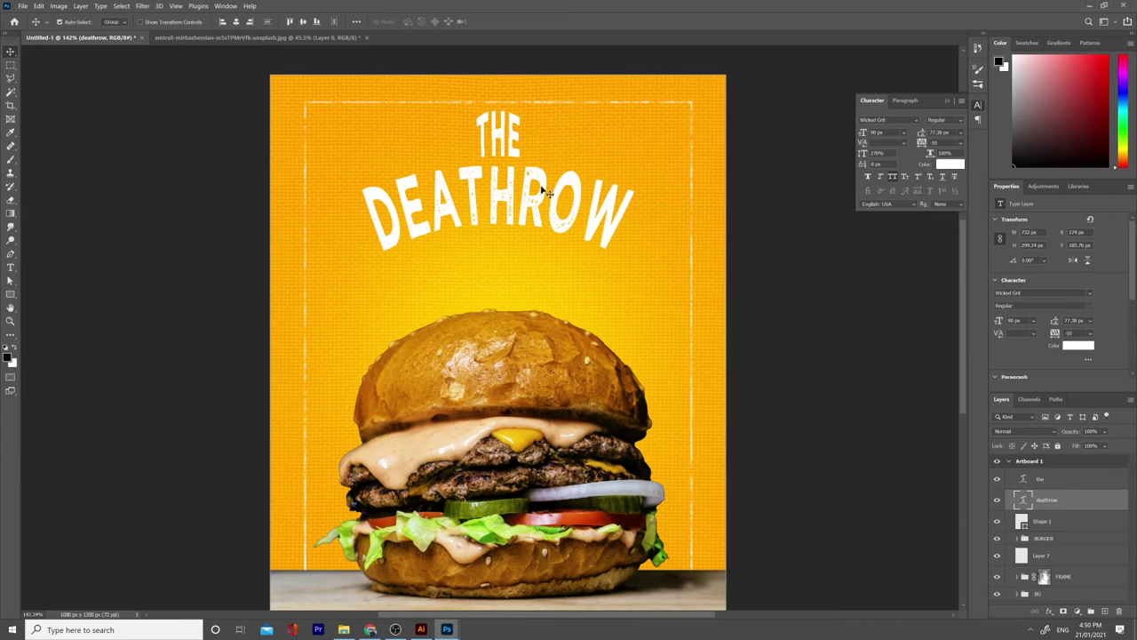
pyautogui.keyDown('shift'); pyautogui.click(1089, 481); pyautogui.keyUp('shift')
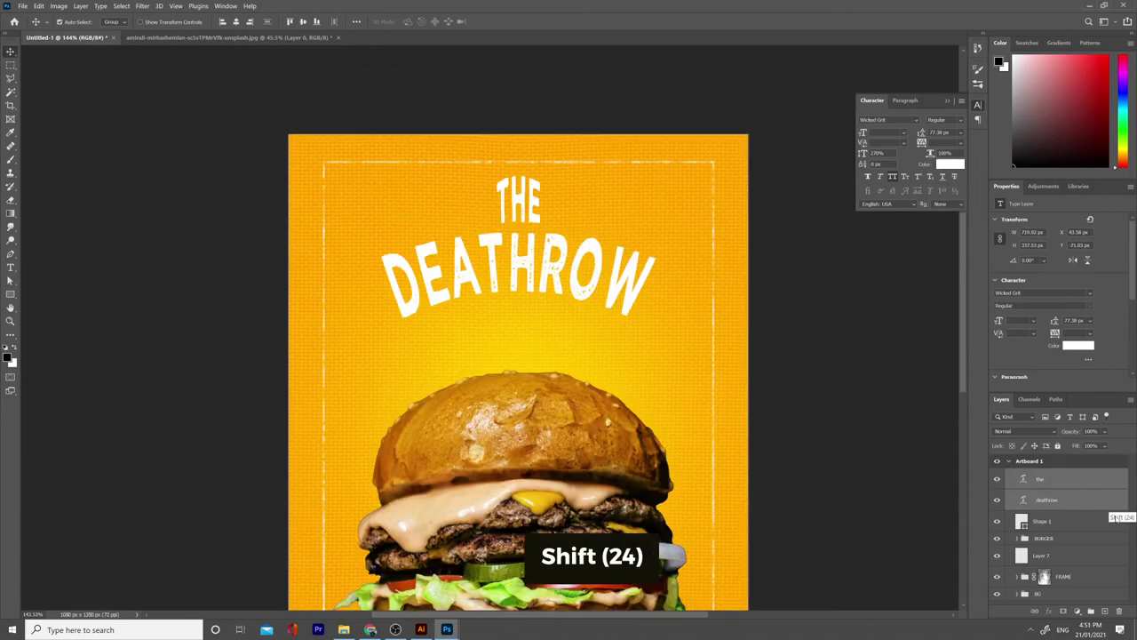
# - Add a new straight text line reading BURGER between DEATHROW and the bun, layered above the THE text
pyautogui.click(1086, 483)
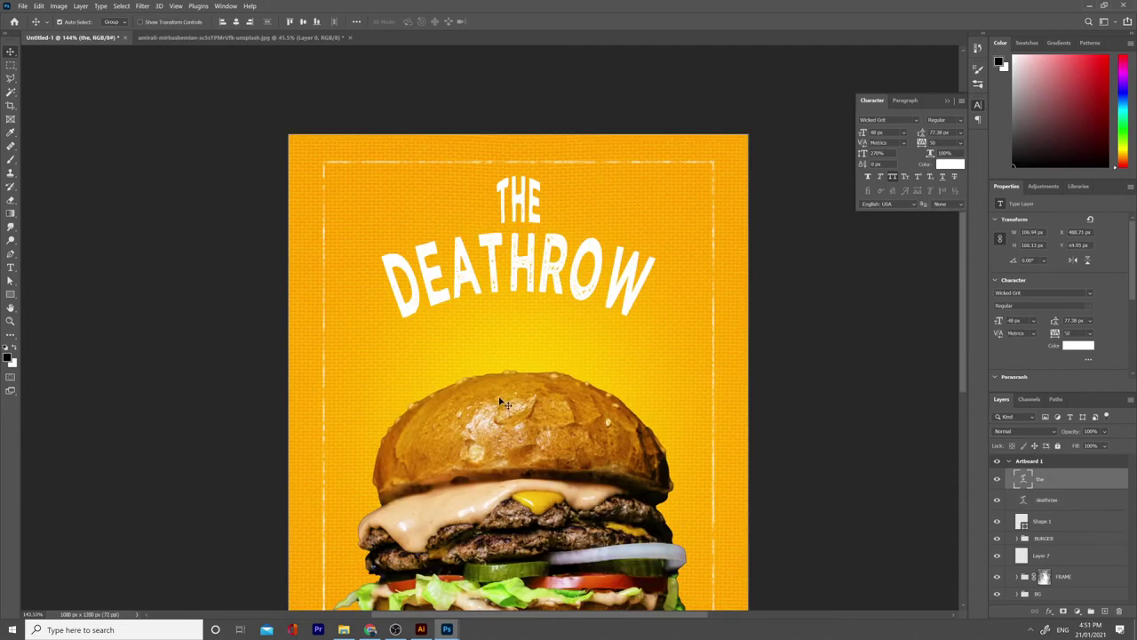
pyautogui.press('t')
pyautogui.click(483, 332)
pyautogui.write('BURGER')
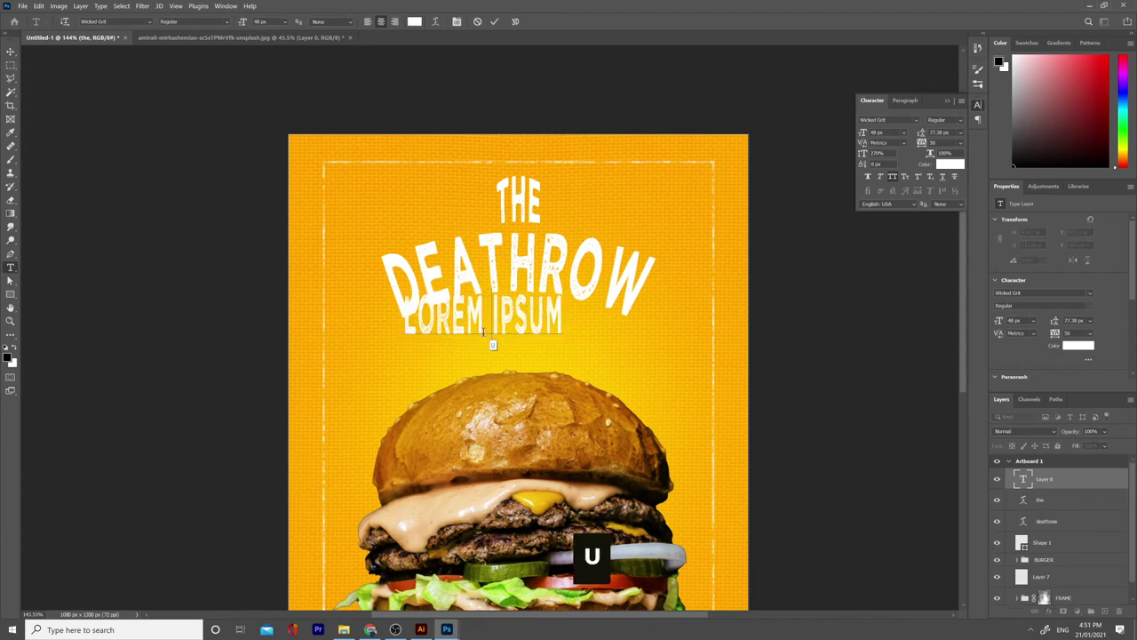
pyautogui.press('Return')
pyautogui.press('v')
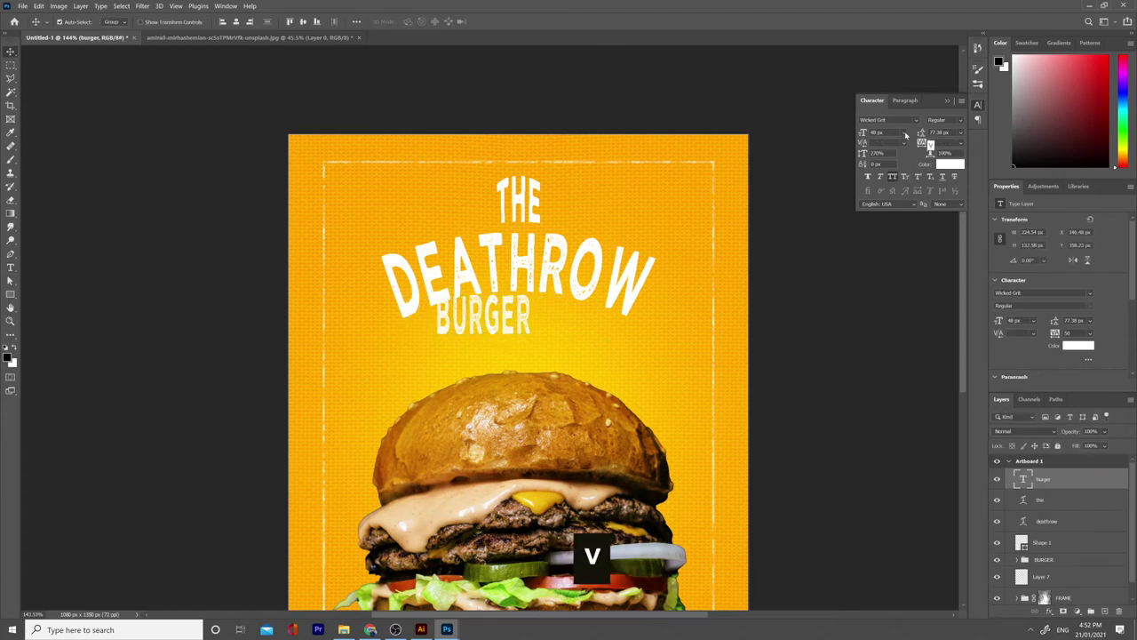
# - Enlarge the BURGER text to 90 px and place it centered directly beneath DEATHROW
pyautogui.press('ctrl')
pyautogui.press('ctrl')
pyautogui.click(903, 132)
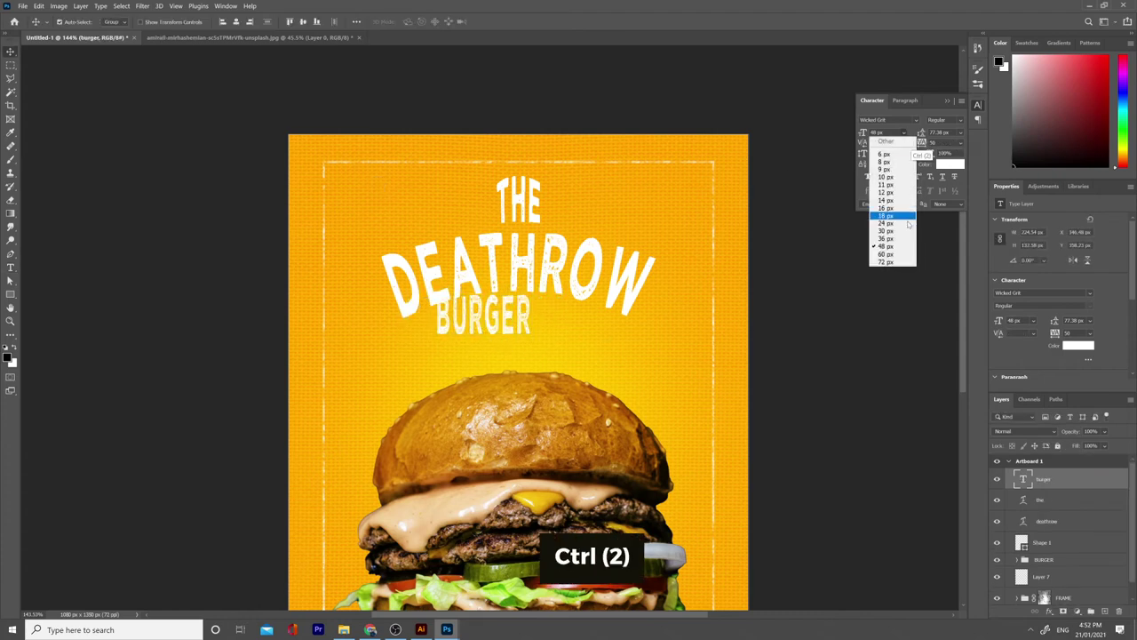
pyautogui.click(906, 255)
pyautogui.hotkey('ctrl', 't')
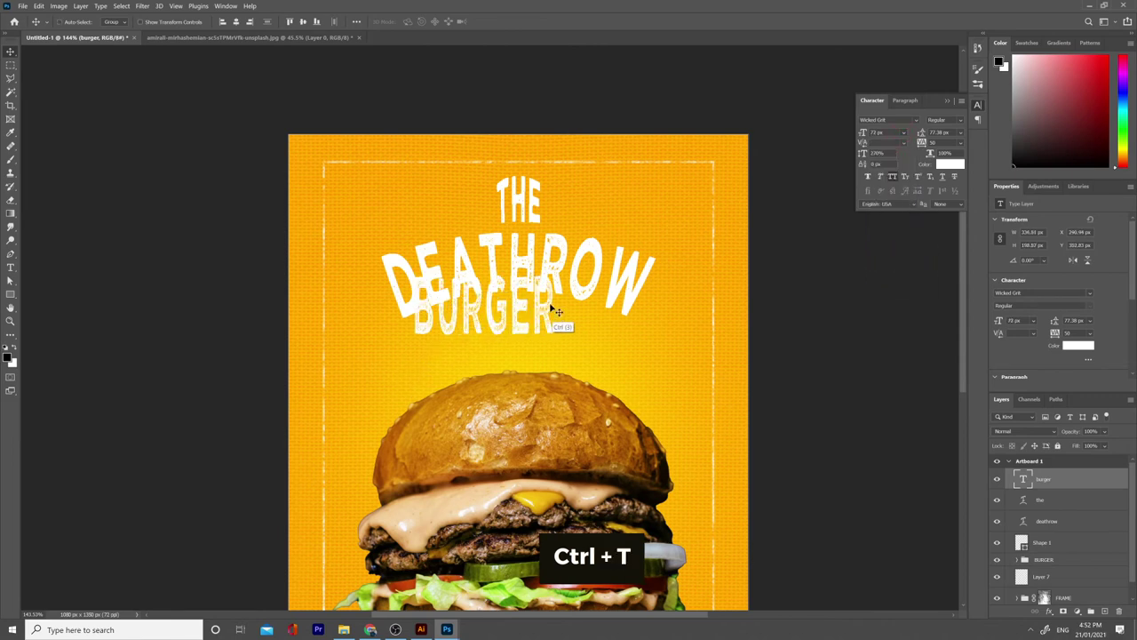
pyautogui.moveTo(553, 277); pyautogui.dragTo(613, 258)
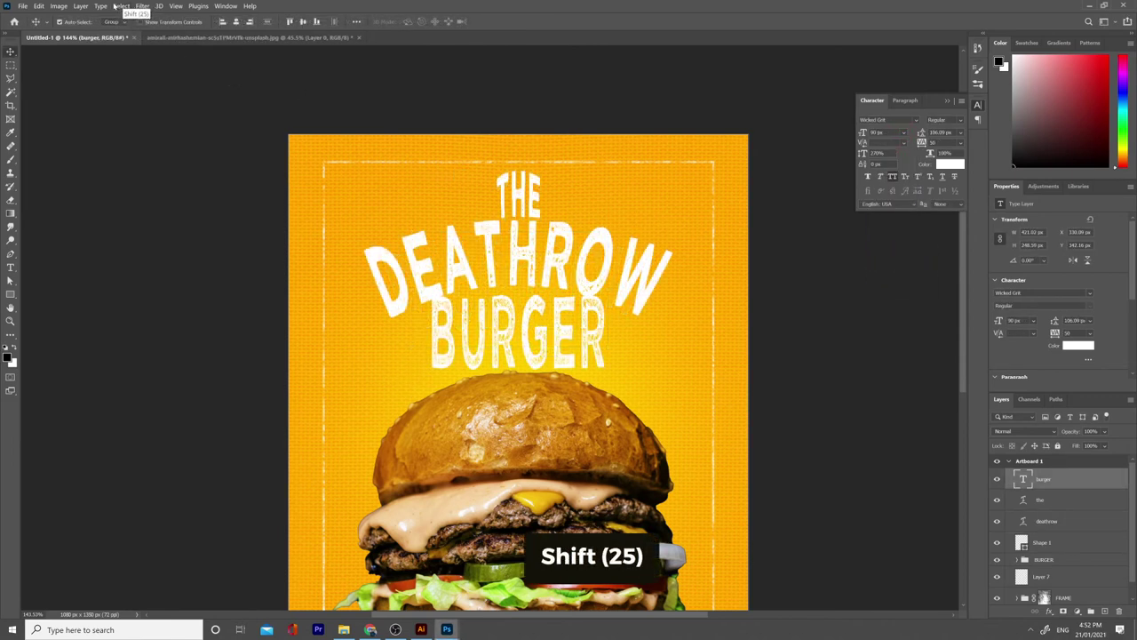
# - Warp the BURGER text with the horizontal Arc Upper style and a bend of about +51%
pyautogui.click(101, 6)
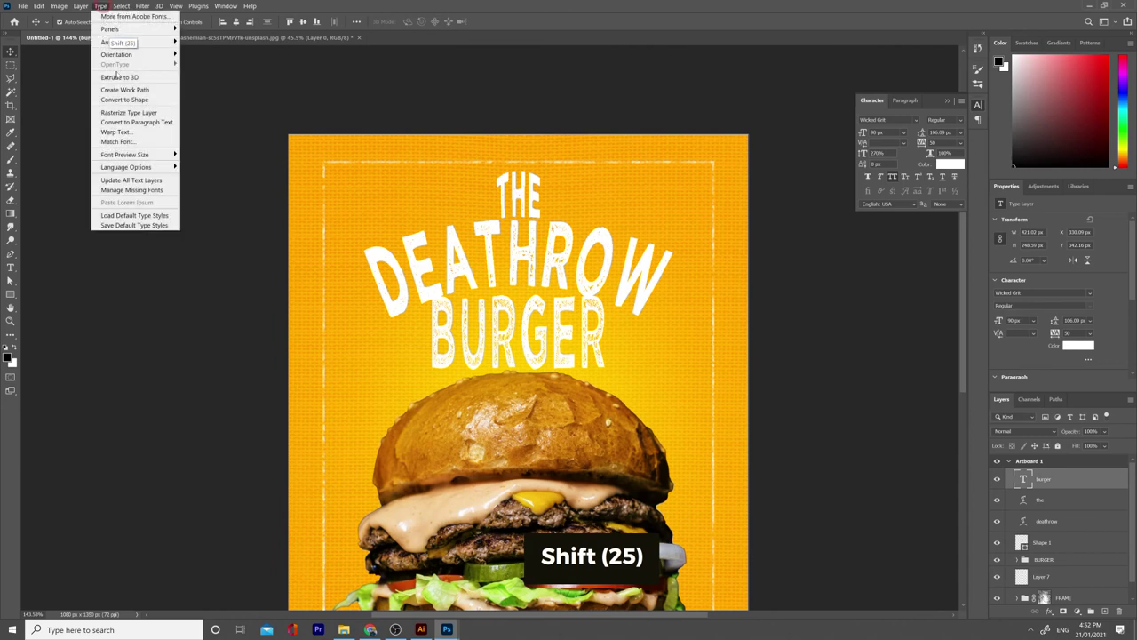
pyautogui.click(147, 131)
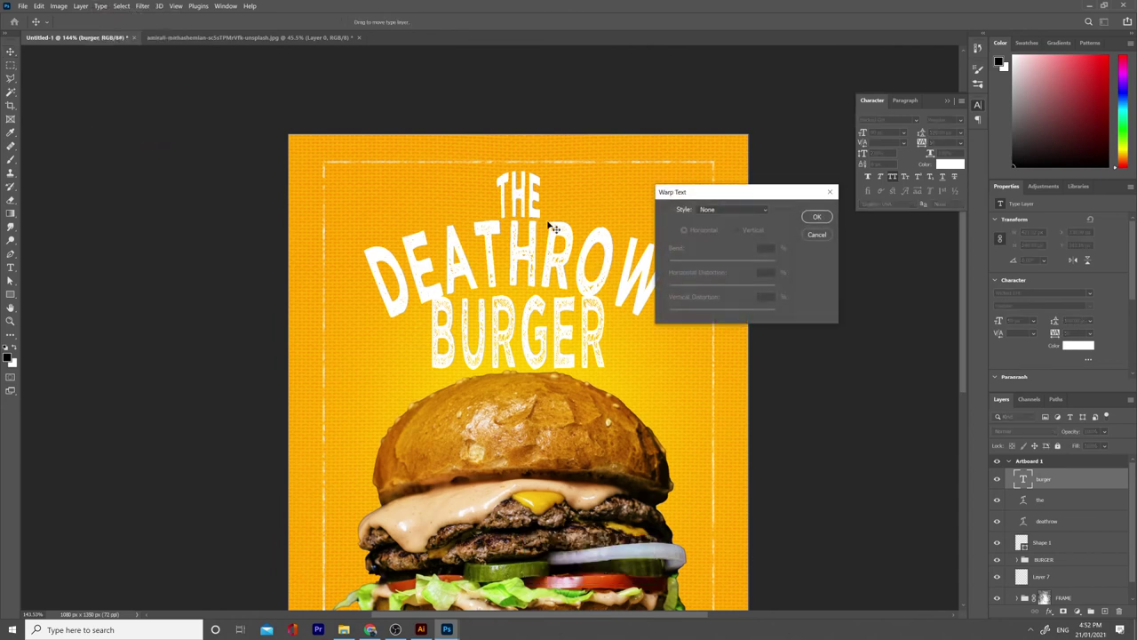
pyautogui.click(700, 211)
pyautogui.click(736, 259)
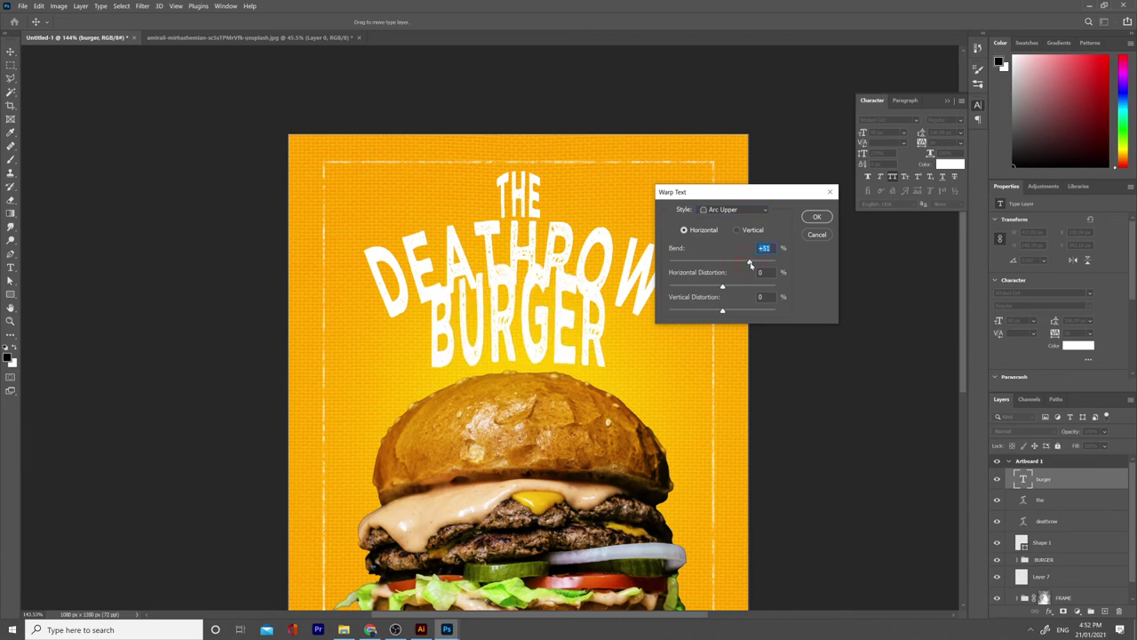
pyautogui.click(817, 217)
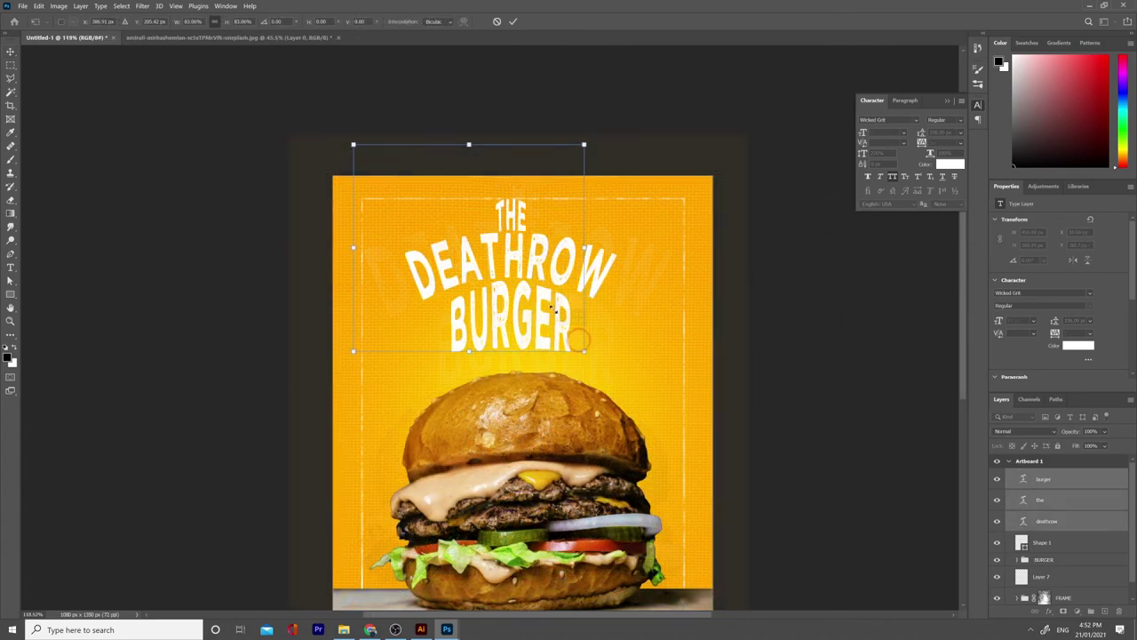
# - Scale down the three headline texts together, center them above the bun, and nudge the DEATHROW text slightly downward
pyautogui.moveTo(556, 321); pyautogui.dragTo(563, 327)
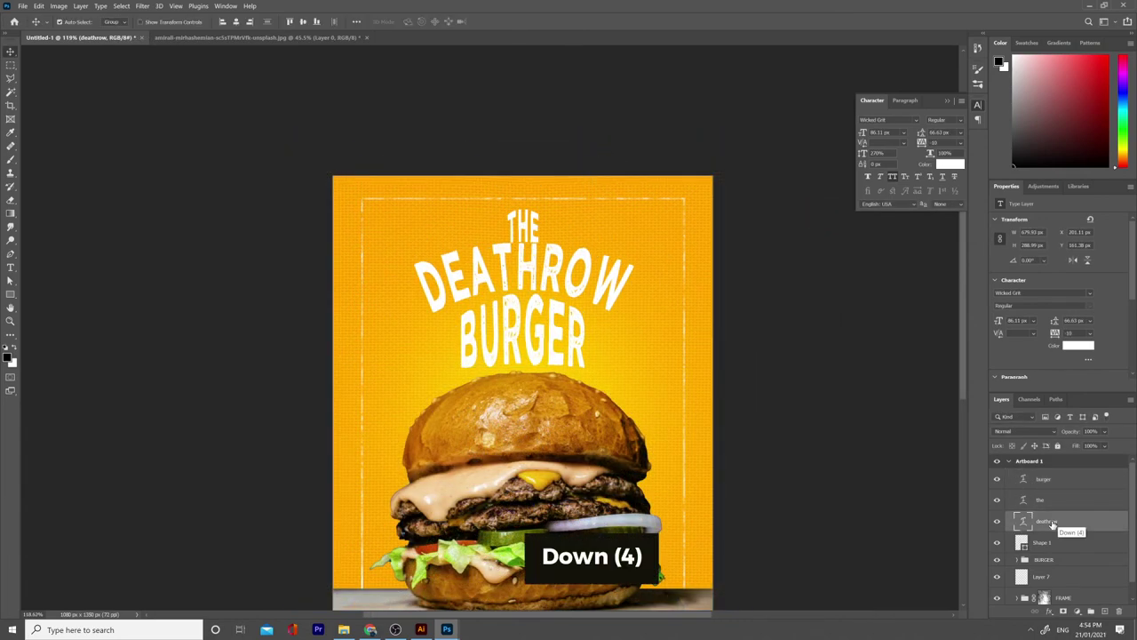
pyautogui.press('v')
pyautogui.press('Down')
pyautogui.press('Down')
pyautogui.press('Down')
pyautogui.press('Down')
pyautogui.press('Down')
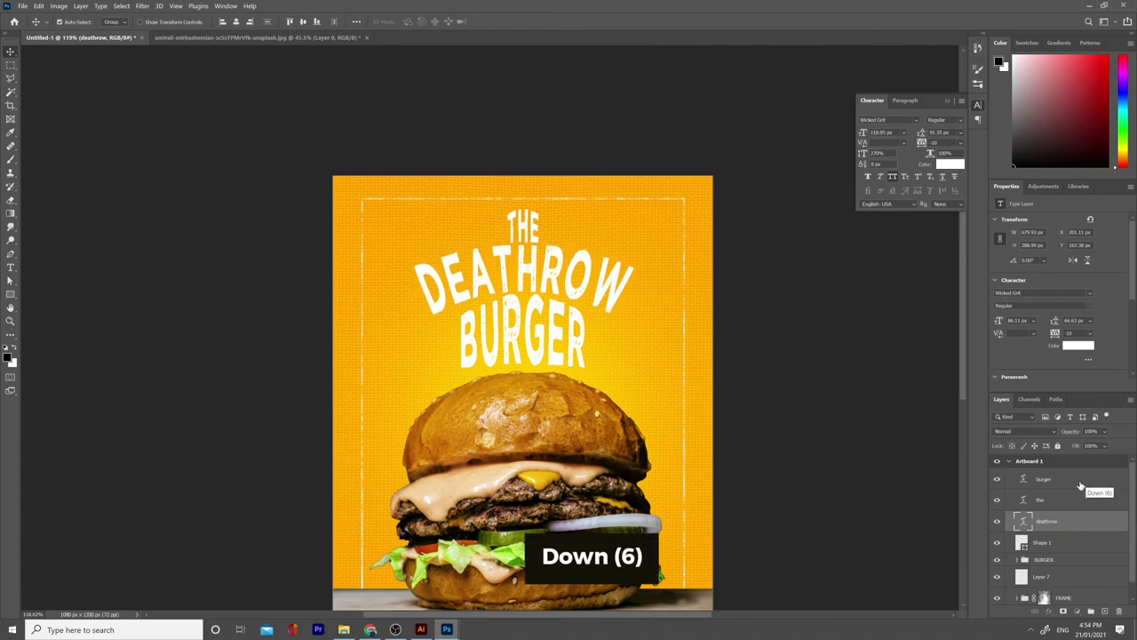
pyautogui.press('Down')
pyautogui.press('Down')
pyautogui.press('Down')
pyautogui.press('Down')
pyautogui.click(1085, 523)
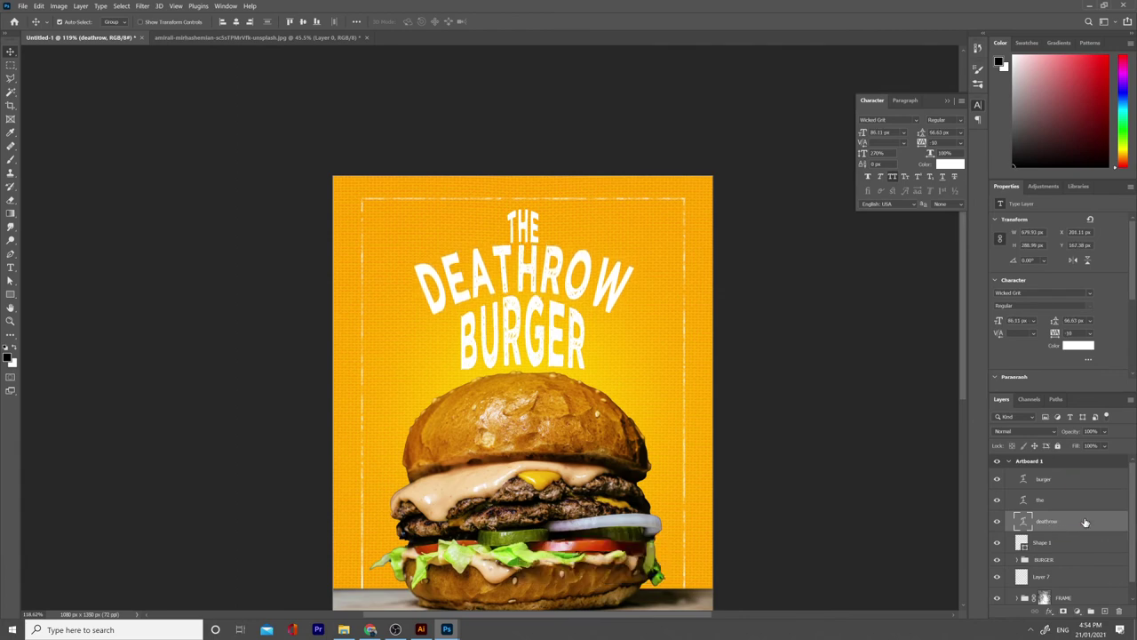
pyautogui.press('Down')
pyautogui.press('Down')
pyautogui.press('Down')
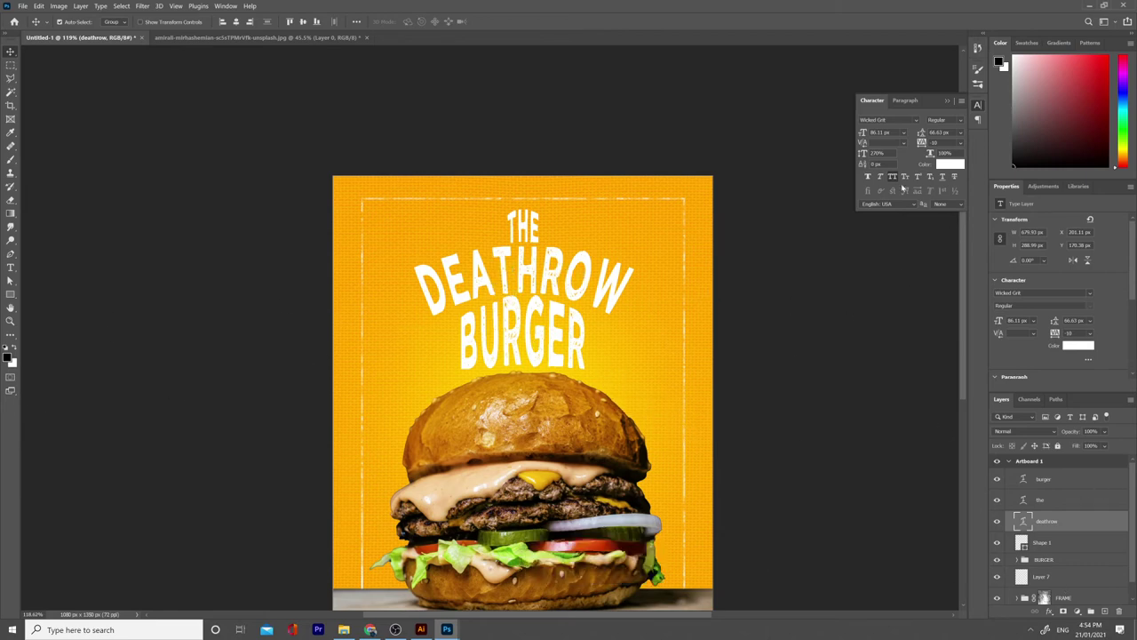
# - Enlarge the DEATHROW text to 96 px, nudge it down slightly, and set the BURGER text to 72 px
pyautogui.press('Down')
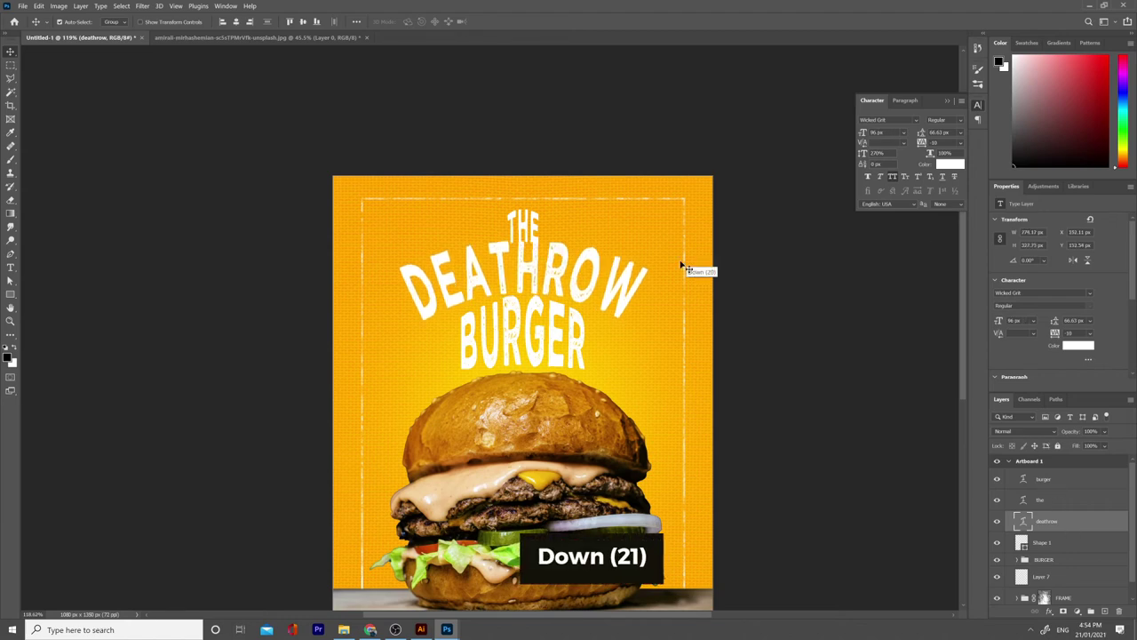
pyautogui.press('Down')
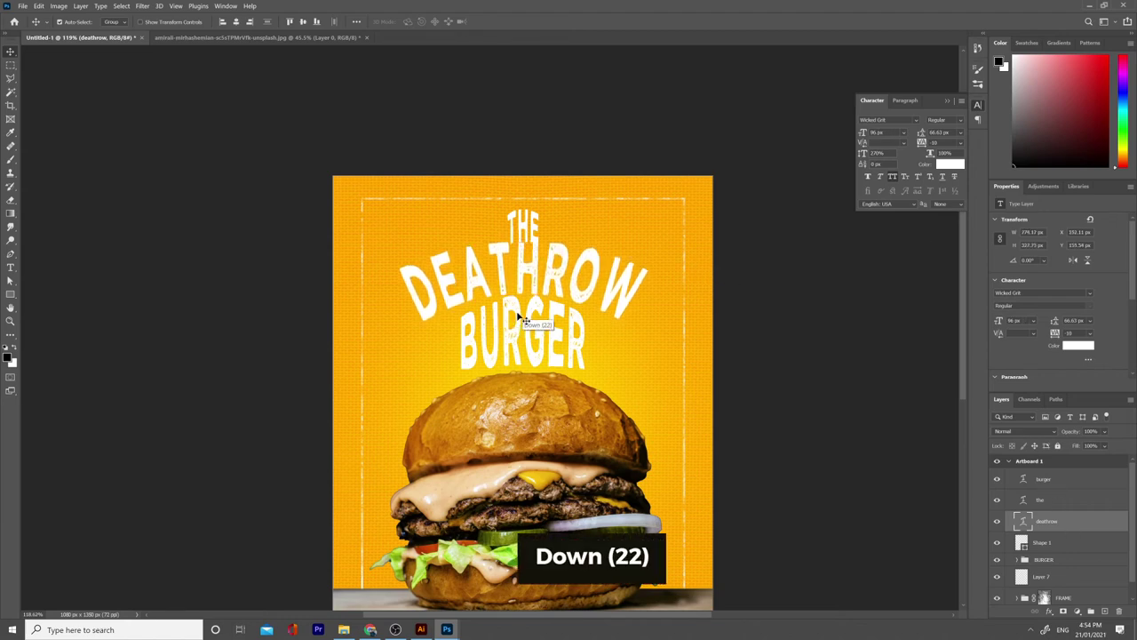
pyautogui.click(522, 316)
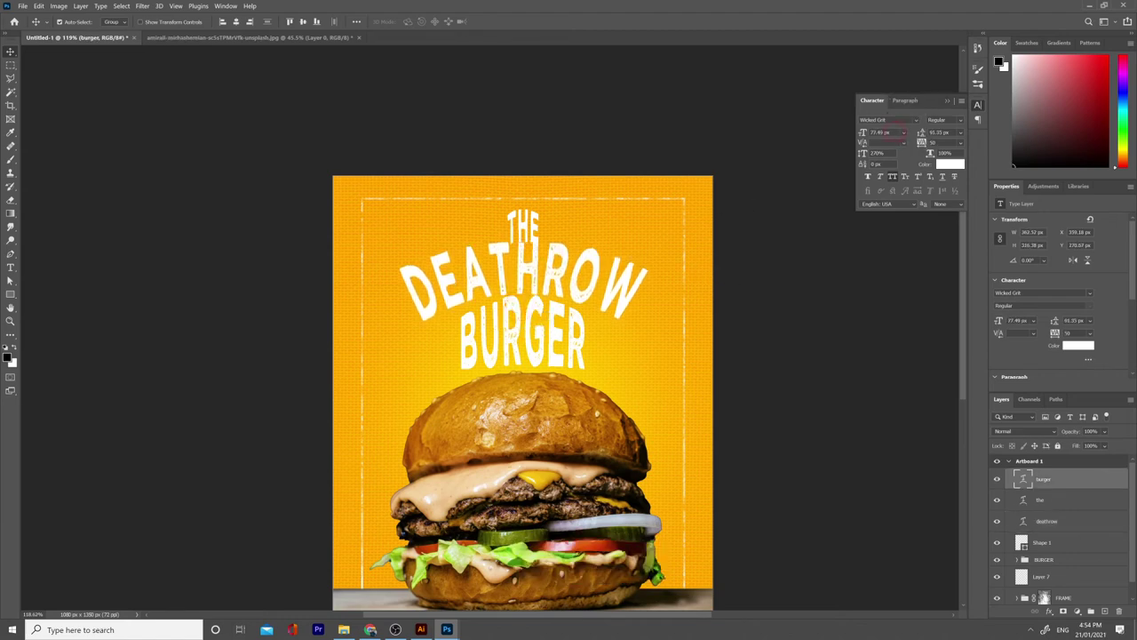
pyautogui.write('72')
pyautogui.press('Return')
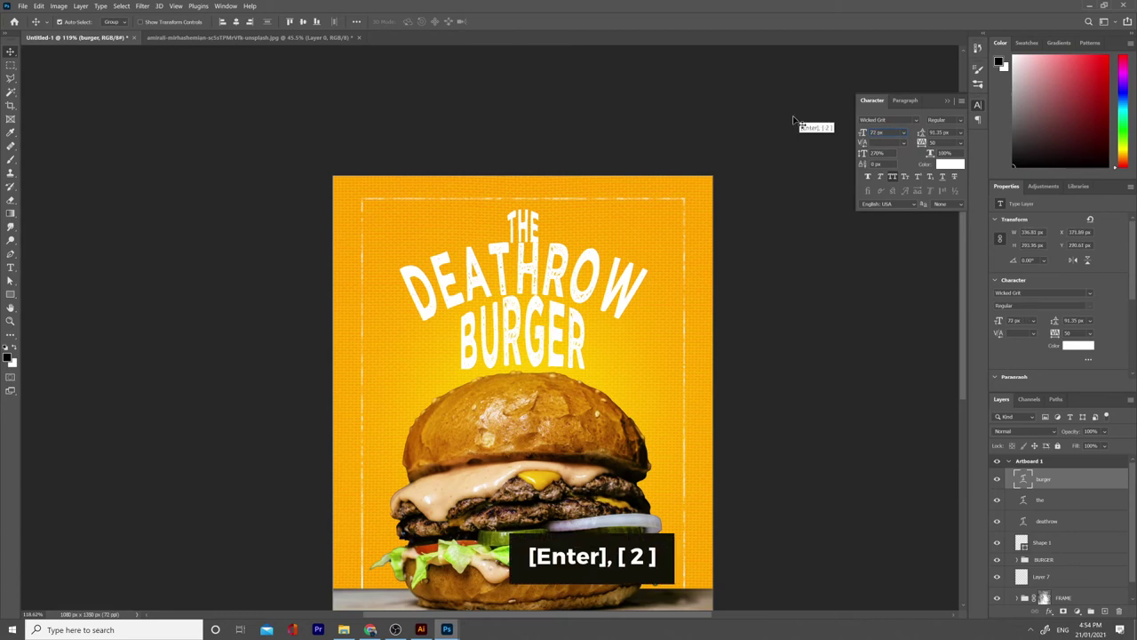
# - Lower DEATHROW slightly to even the line spacing, and adjust the vertical position of all three headline texts together
pyautogui.click(560, 279)
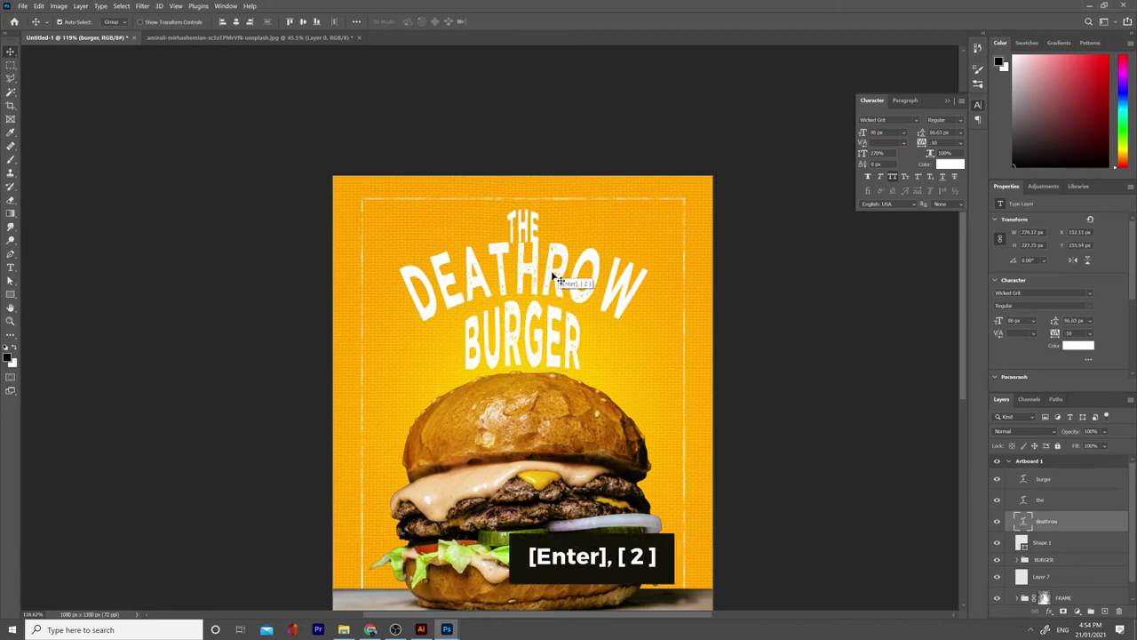
pyautogui.press('shift')
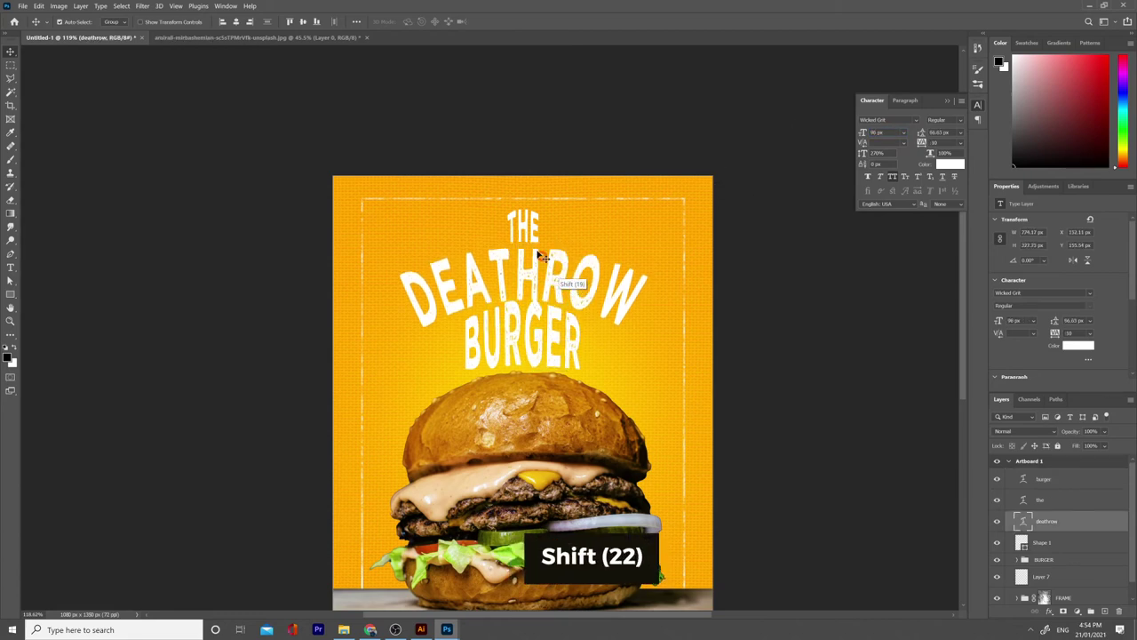
pyautogui.keyDown('shift'); pyautogui.click(536, 235); pyautogui.keyUp('shift')
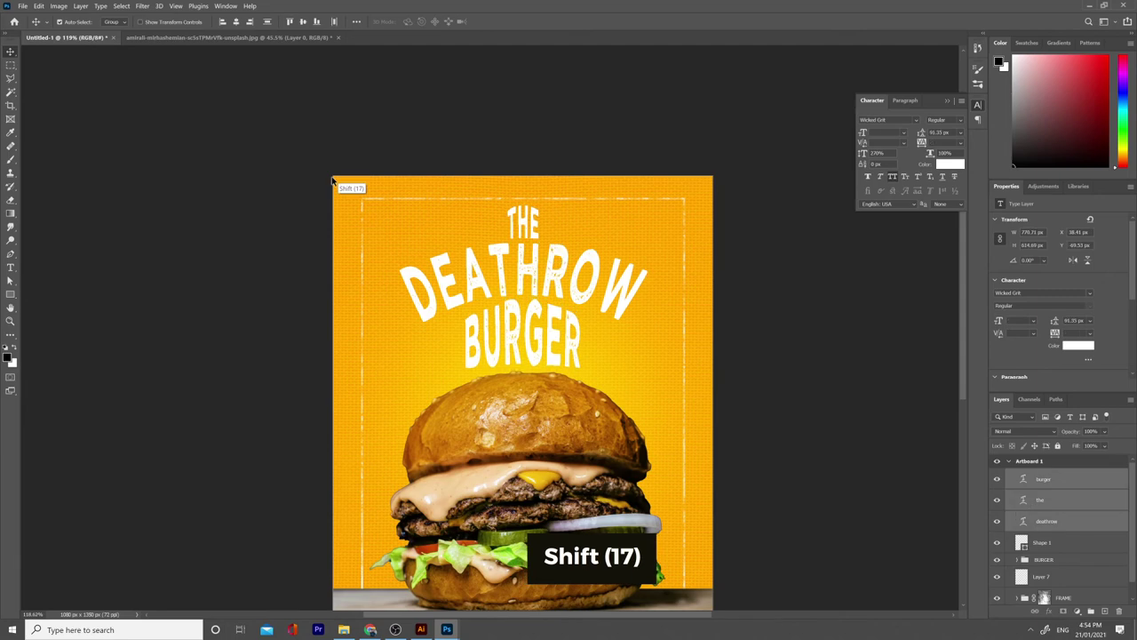
pyautogui.press('Down')
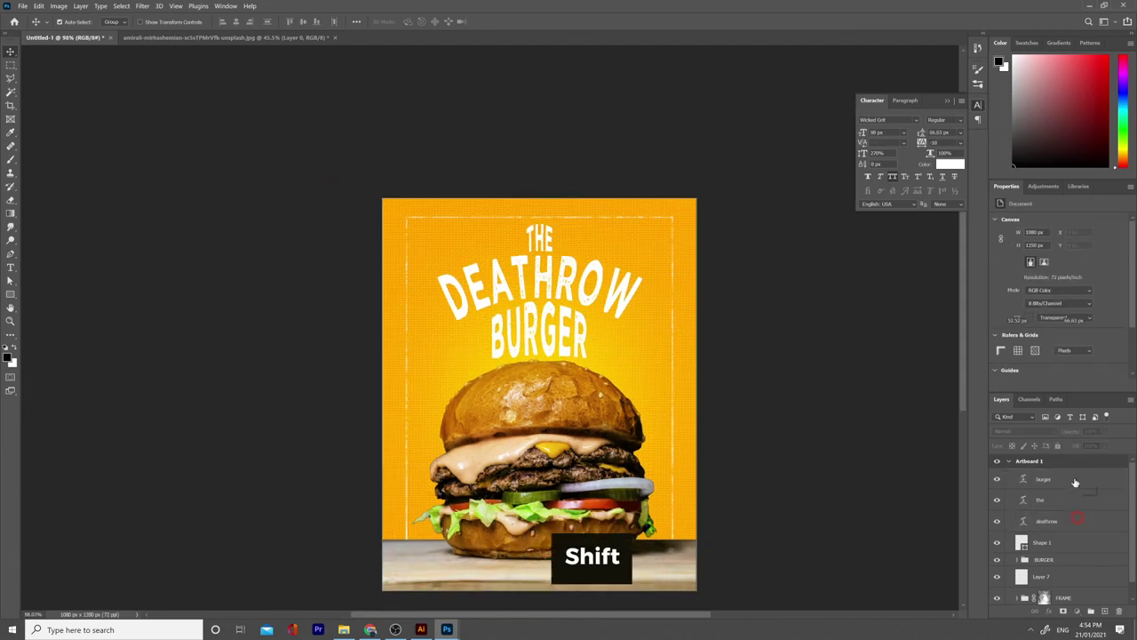
# - Group the burger, the and deathrow text layers and name the group TITLE
pyautogui.keyDown('shift'); pyautogui.click(1075, 483); pyautogui.keyUp('shift')
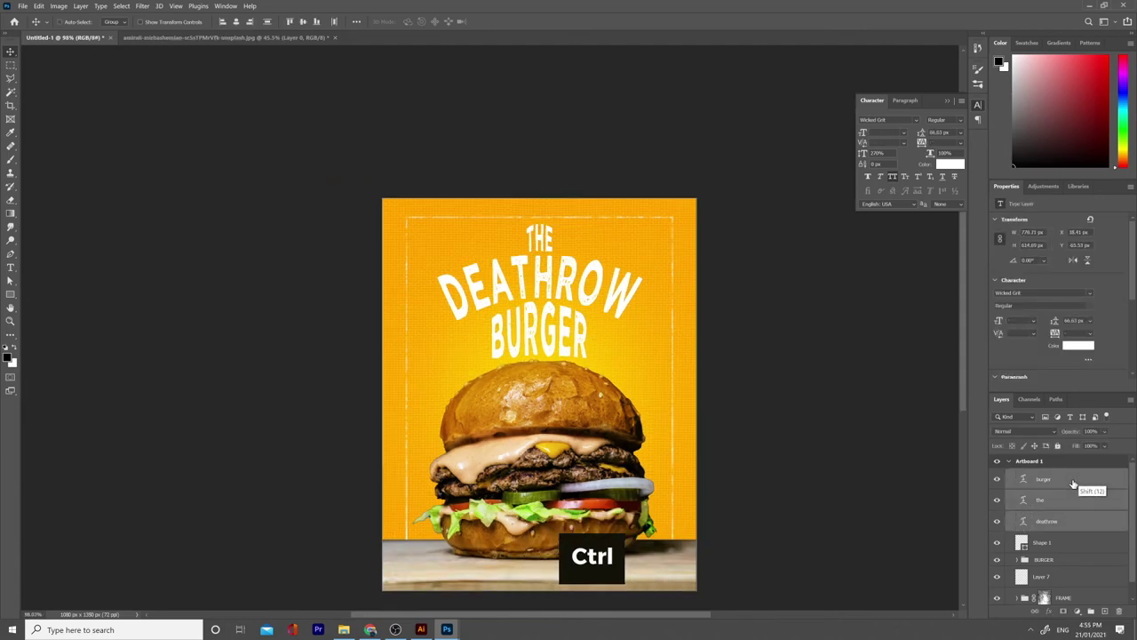
pyautogui.hotkey('ctrl', 'g')
pyautogui.write('TITL')
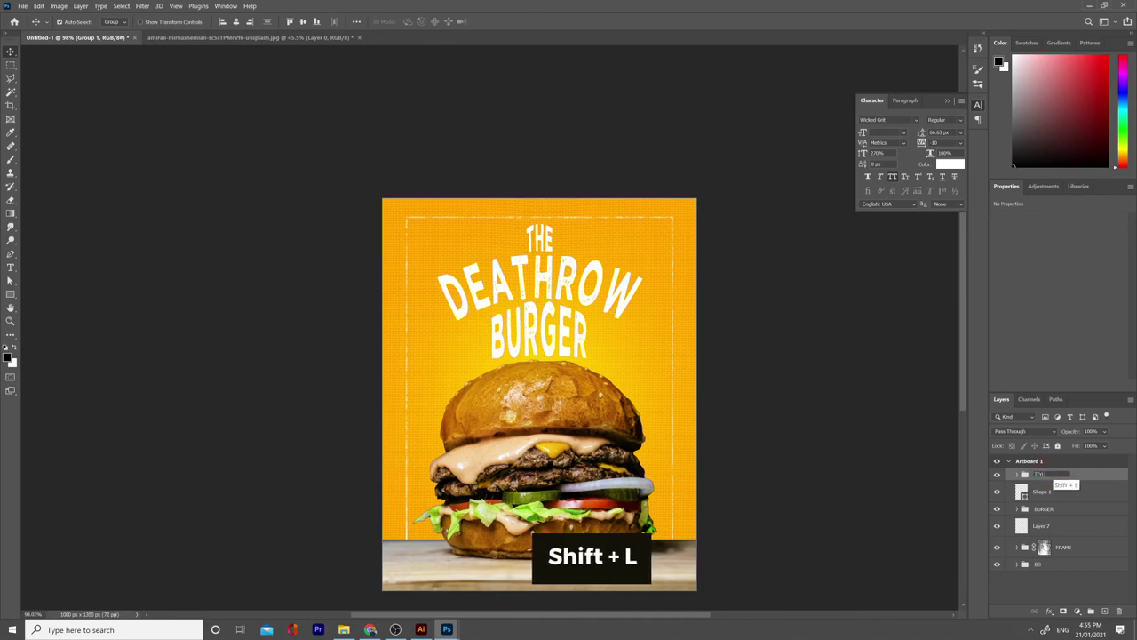
pyautogui.write('E')
pyautogui.press('Return')
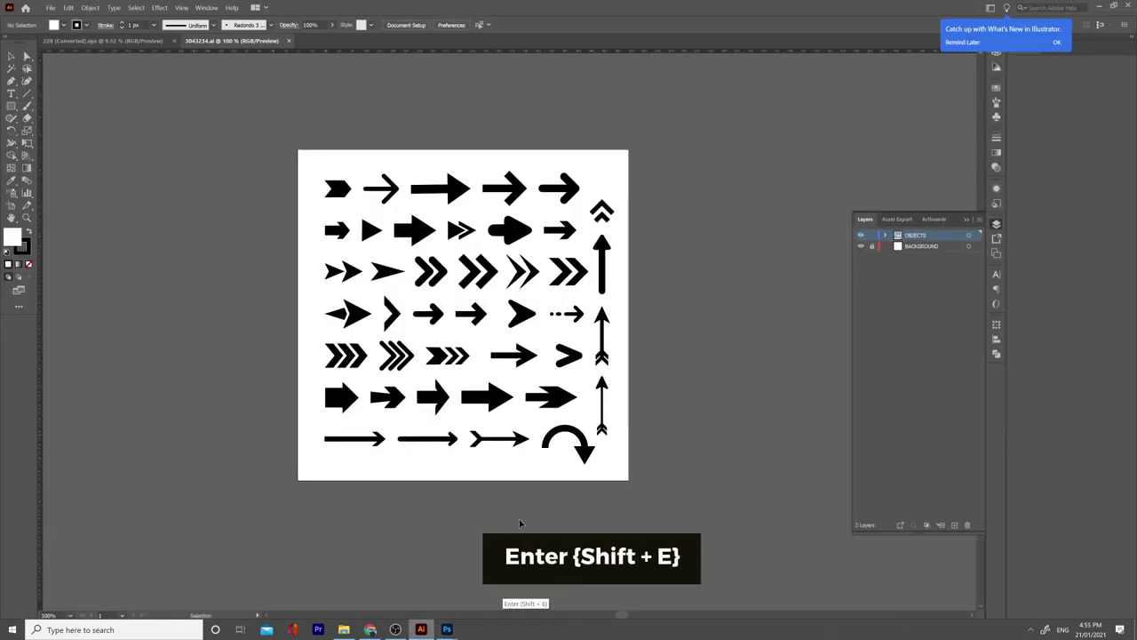
# - Bring the thick triple-chevron arrow from Illustrator into the Photoshop ad, enlarge it, rotate it 90° downward and place it at the bun's upper right
pyautogui.click(421, 629)
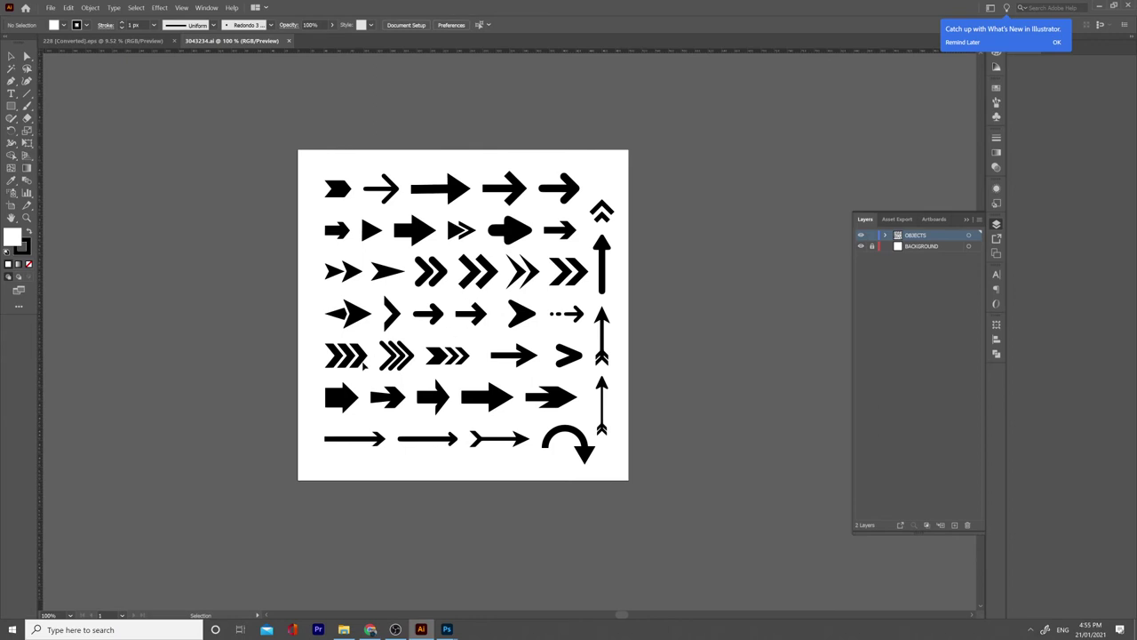
pyautogui.click(364, 353)
pyautogui.moveTo(364, 352); pyautogui.dragTo(586, 401)
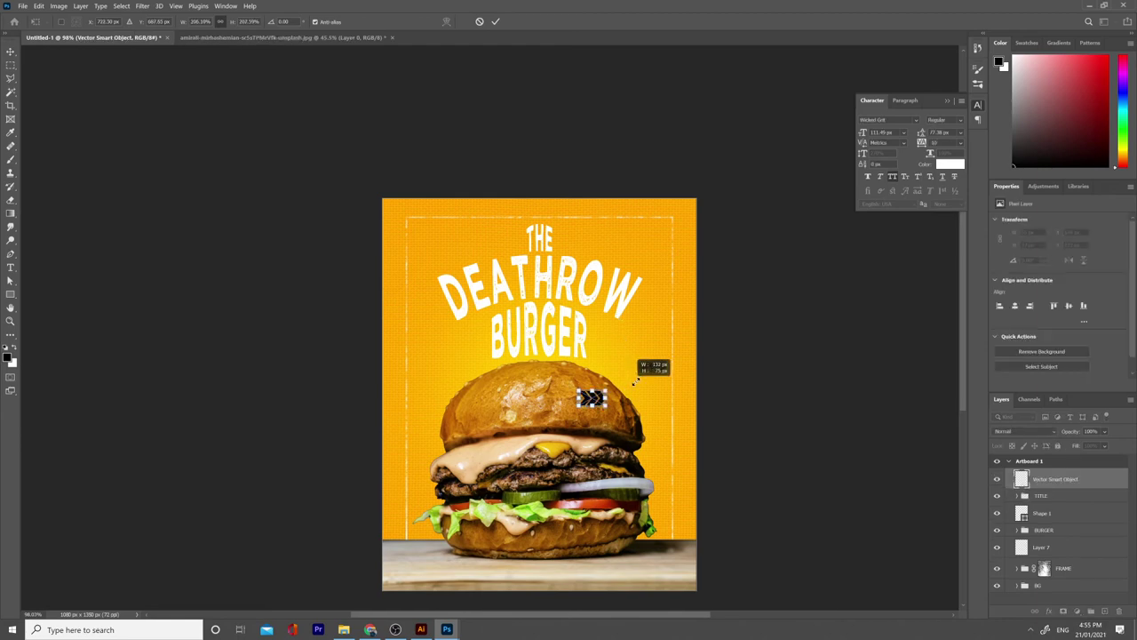
pyautogui.moveTo(651, 344); pyautogui.dragTo(657, 444)
pyautogui.moveTo(608, 392); pyautogui.dragTo(636, 353)
pyautogui.press('Return')
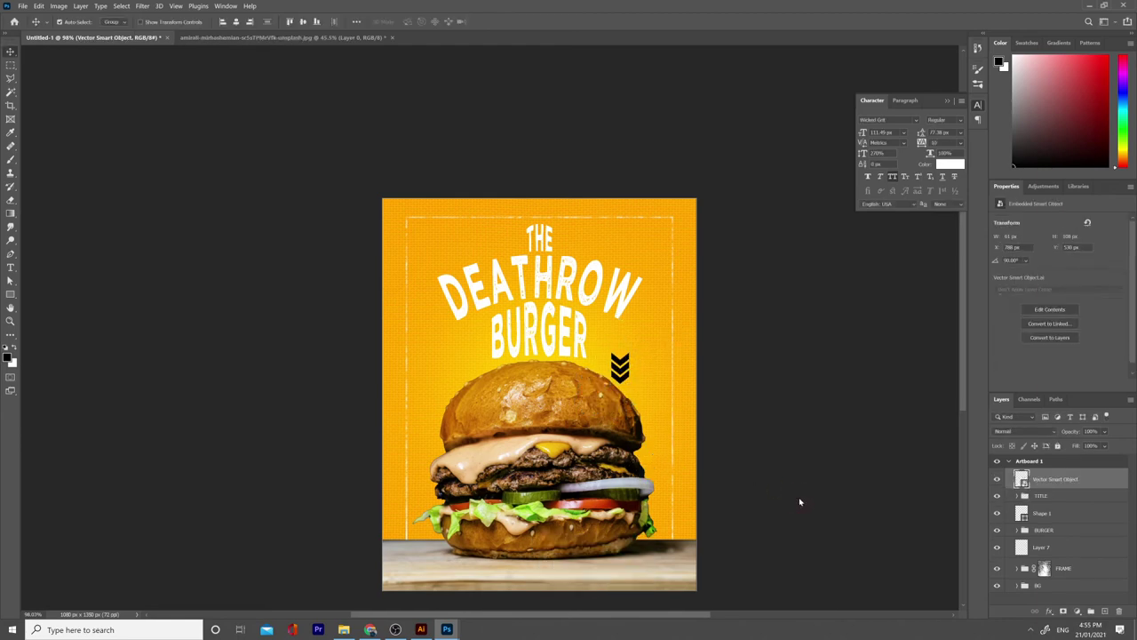
# - Apply a white (#ffffff) Color Overlay to the chevron arrow layer
pyautogui.doubleClick(1124, 478)
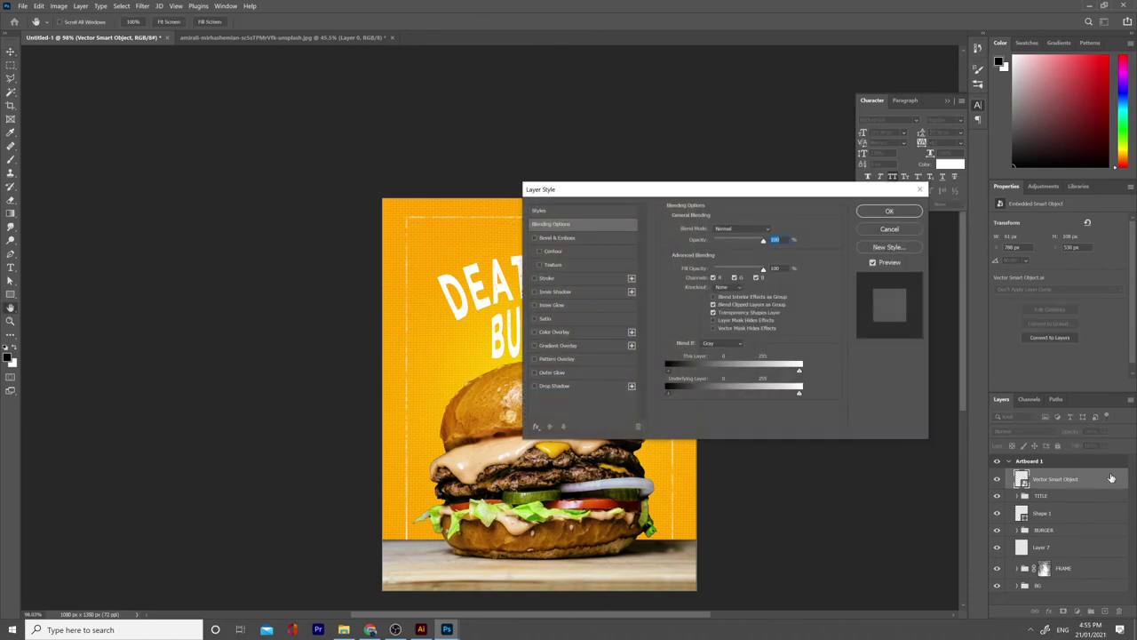
pyautogui.click(561, 332)
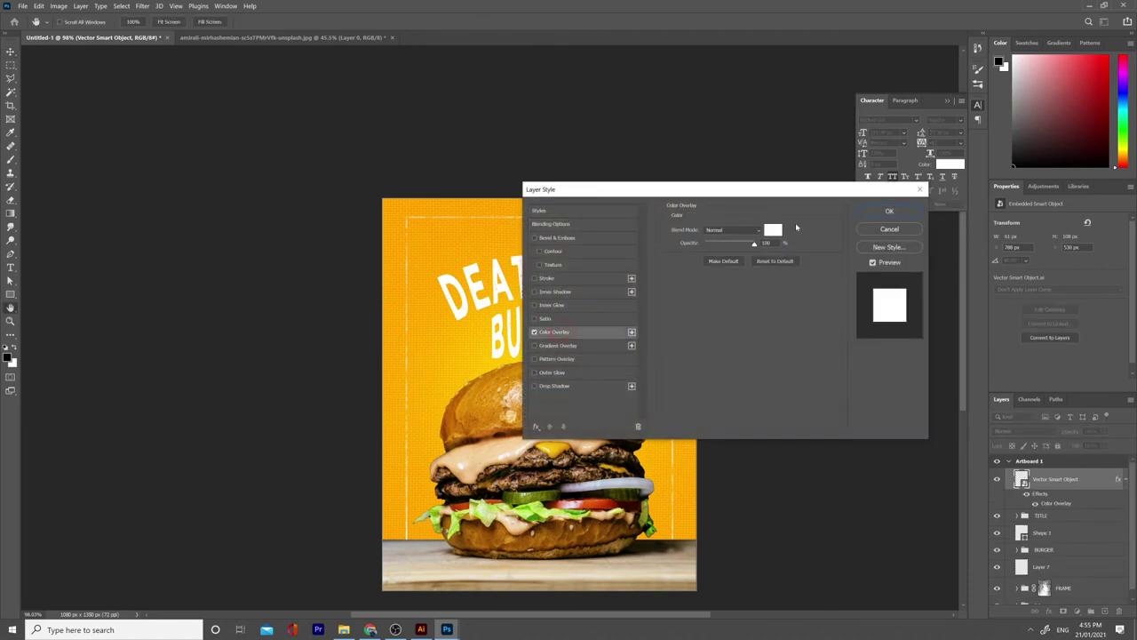
pyautogui.click(774, 230)
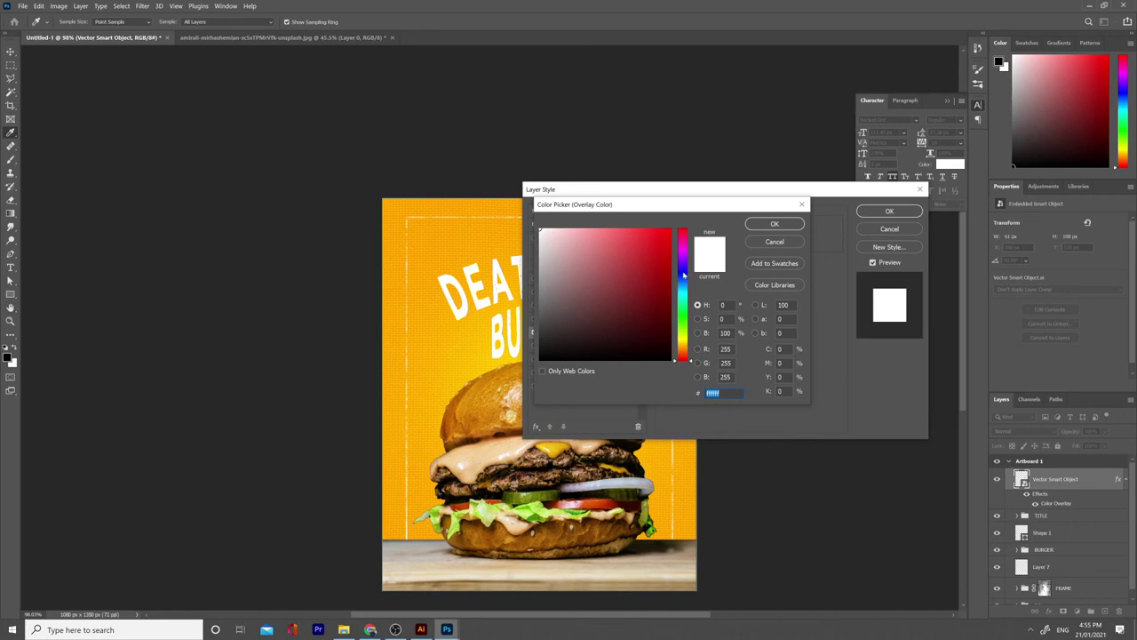
pyautogui.click(773, 223)
pyautogui.click(888, 210)
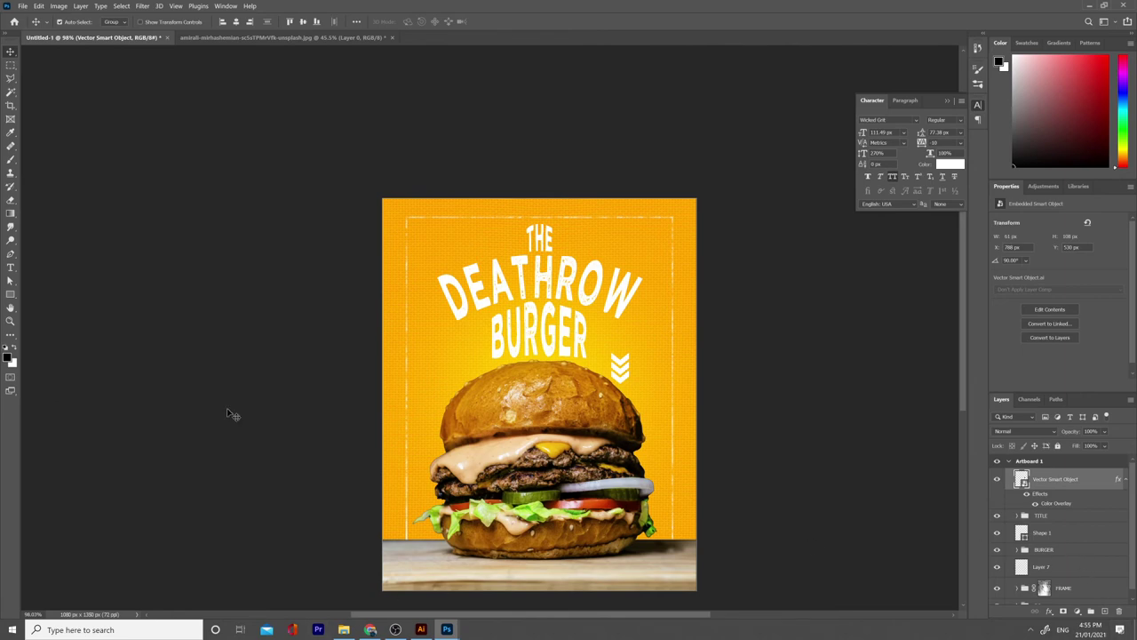
# - Bring the pink heart notification icon from Illustrator's other open document into the Photoshop ad and place it over the chevron arrow
pyautogui.click(421, 629)
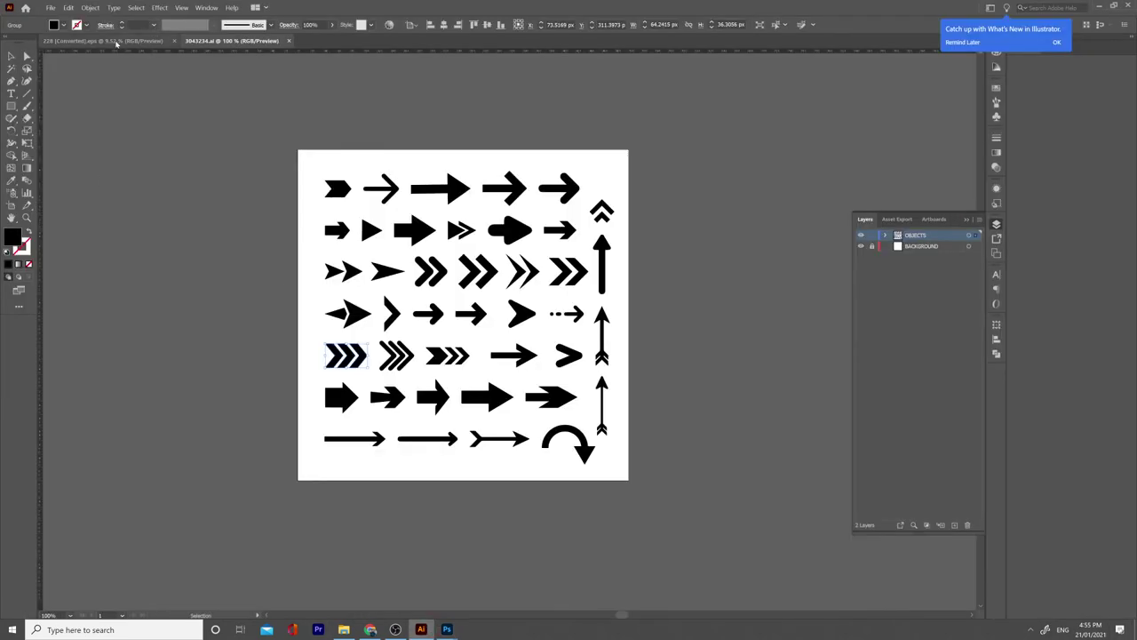
pyautogui.click(105, 40)
pyautogui.moveTo(355, 336); pyautogui.dragTo(575, 430)
pyautogui.moveTo(729, 303); pyautogui.dragTo(656, 357)
# - Rasterize the heart icon layer, distort it into a tilted shape about 128 x 136 px, and place it right of the bun's top
pyautogui.rightClick(1077, 479)
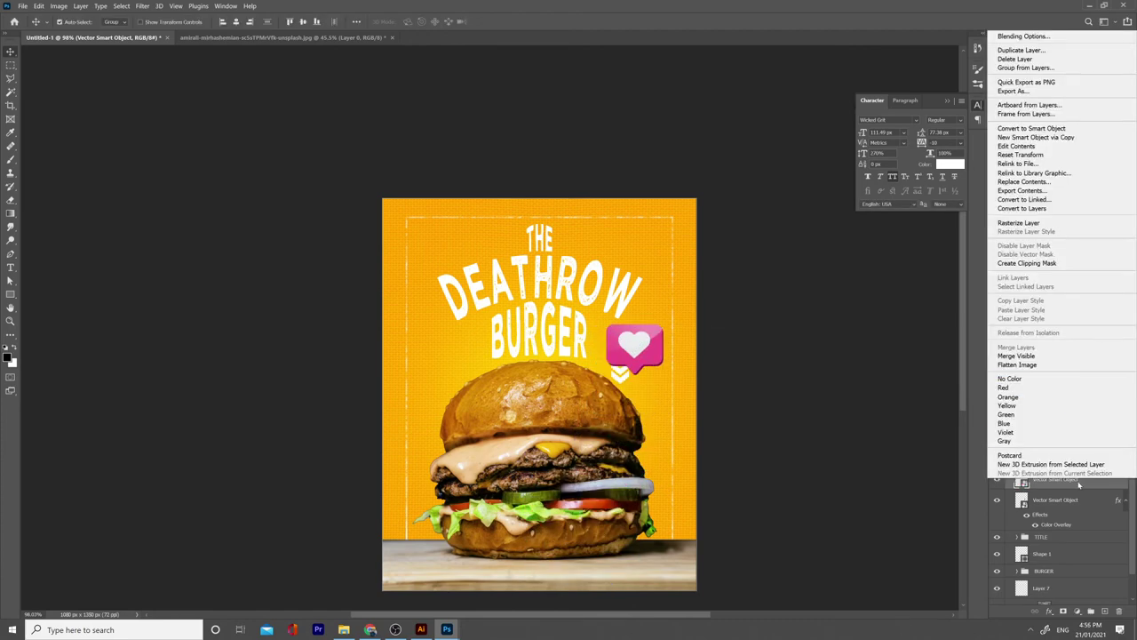
pyautogui.click(1011, 223)
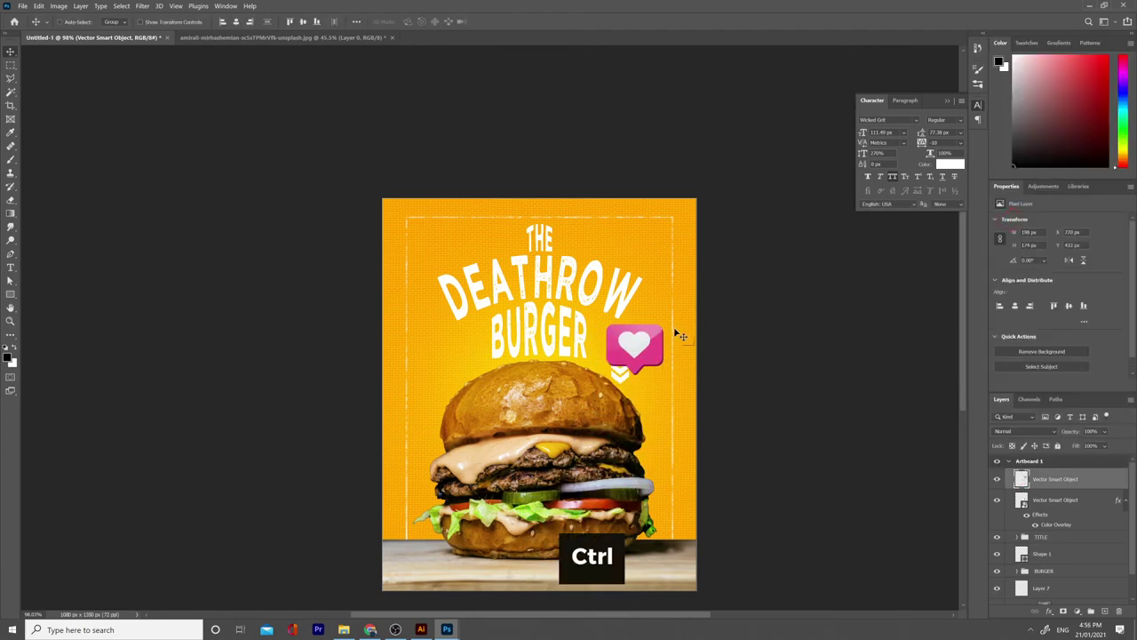
pyautogui.hotkey('ctrl', 't')
pyautogui.rightClick(632, 350)
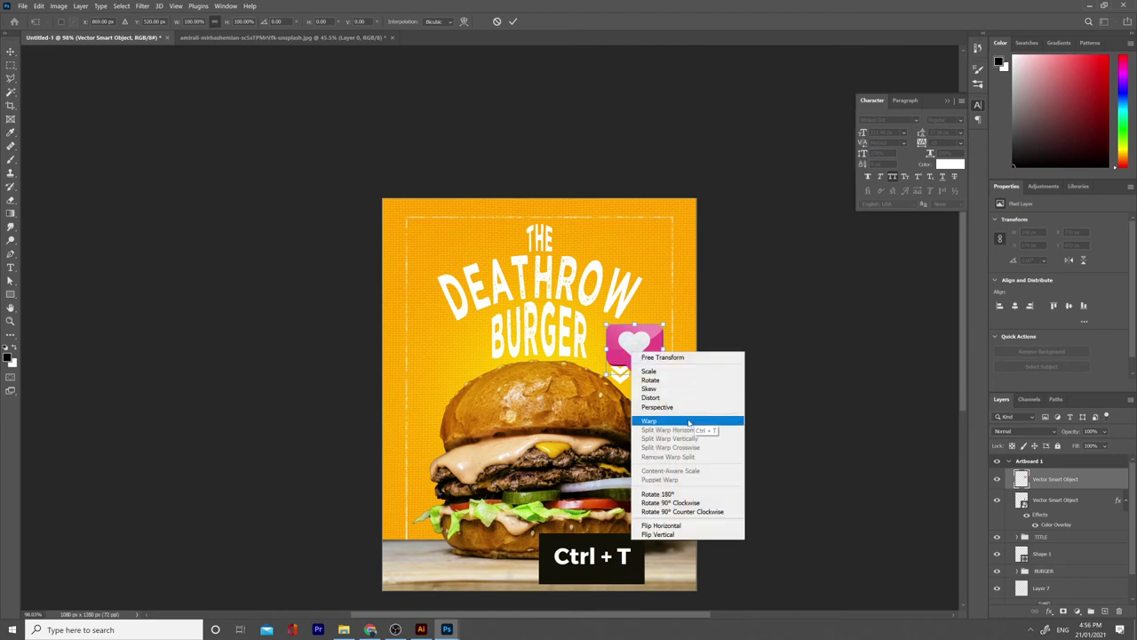
pyautogui.click(677, 399)
pyautogui.moveTo(607, 324); pyautogui.dragTo(625, 326)
pyautogui.moveTo(608, 375); pyautogui.dragTo(636, 371)
pyautogui.moveTo(662, 327); pyautogui.dragTo(673, 386)
pyautogui.press('Return')
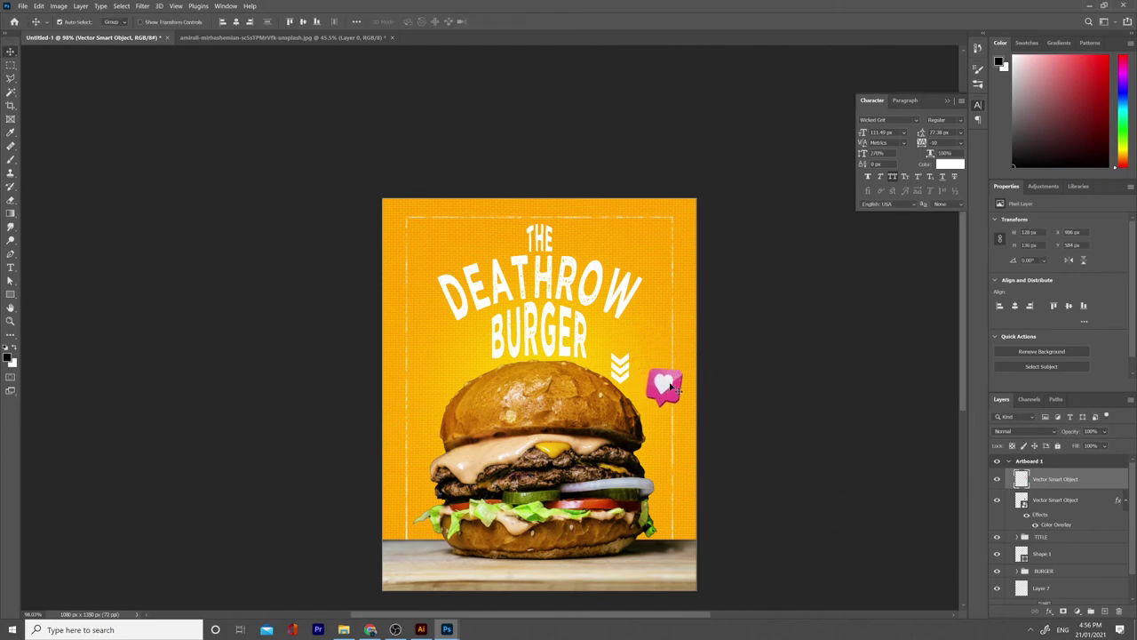
# - Apply a Motion Blur to the heart icon with an angle of -33° and a distance of 10 pixels
pyautogui.click(150, 8)
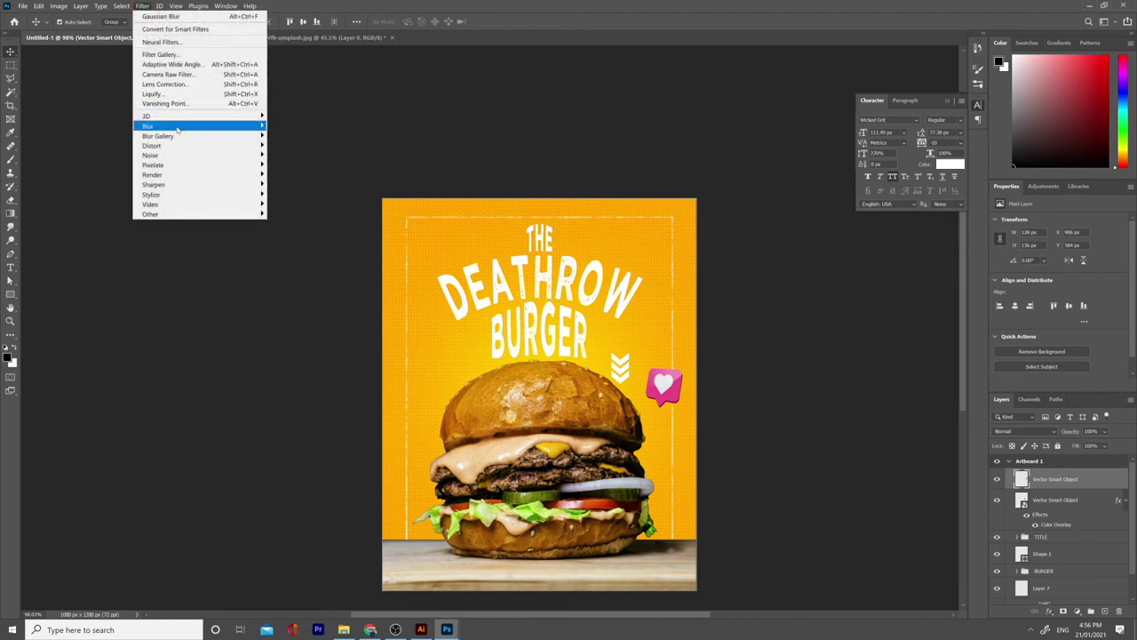
pyautogui.moveTo(179, 127)
pyautogui.click(302, 184)
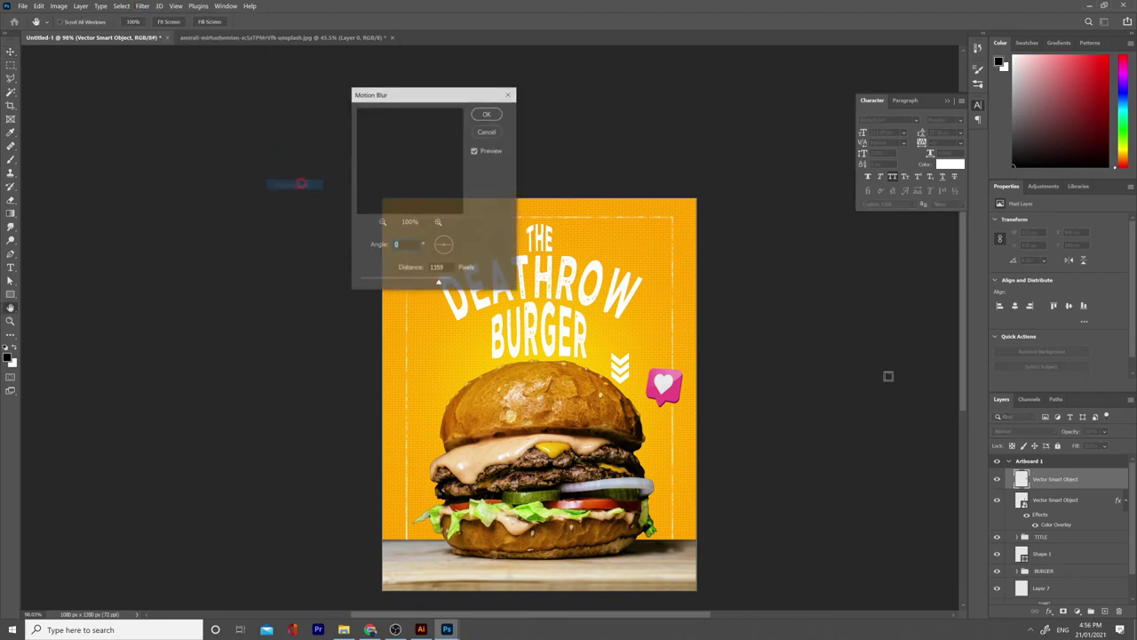
pyautogui.click(377, 280)
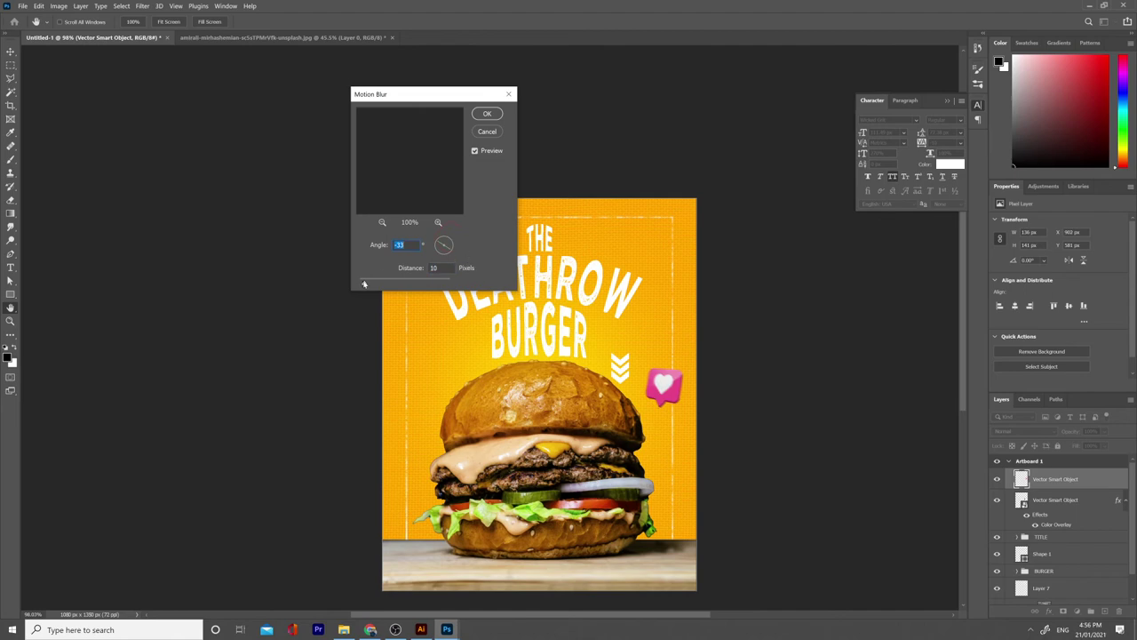
pyautogui.click(491, 114)
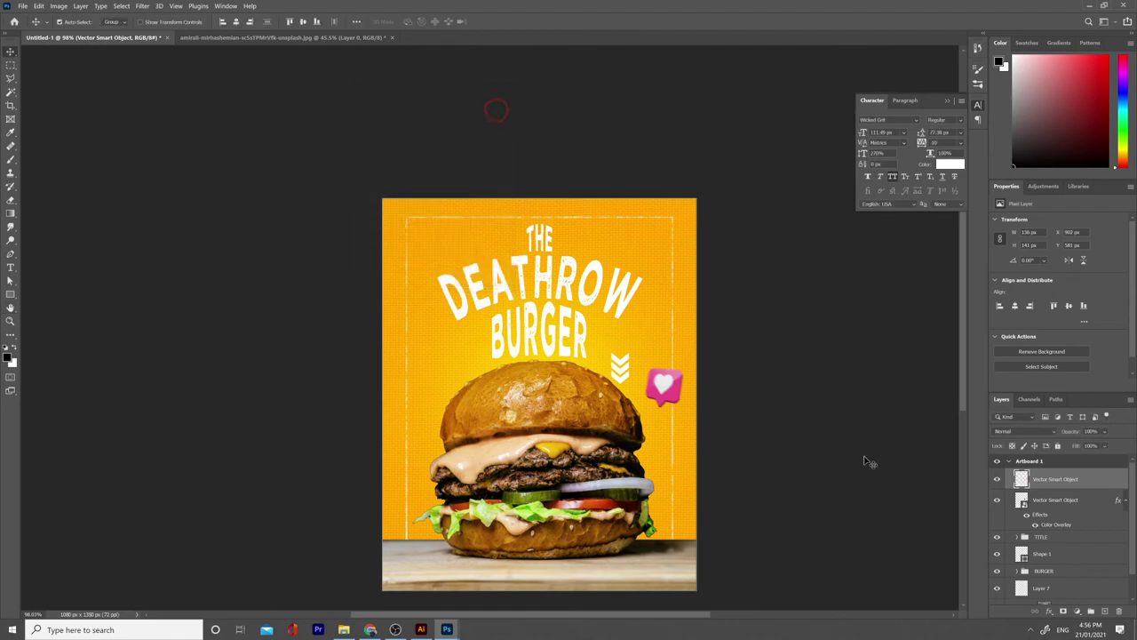
pyautogui.moveTo(1059, 481); pyautogui.dragTo(1084, 500)
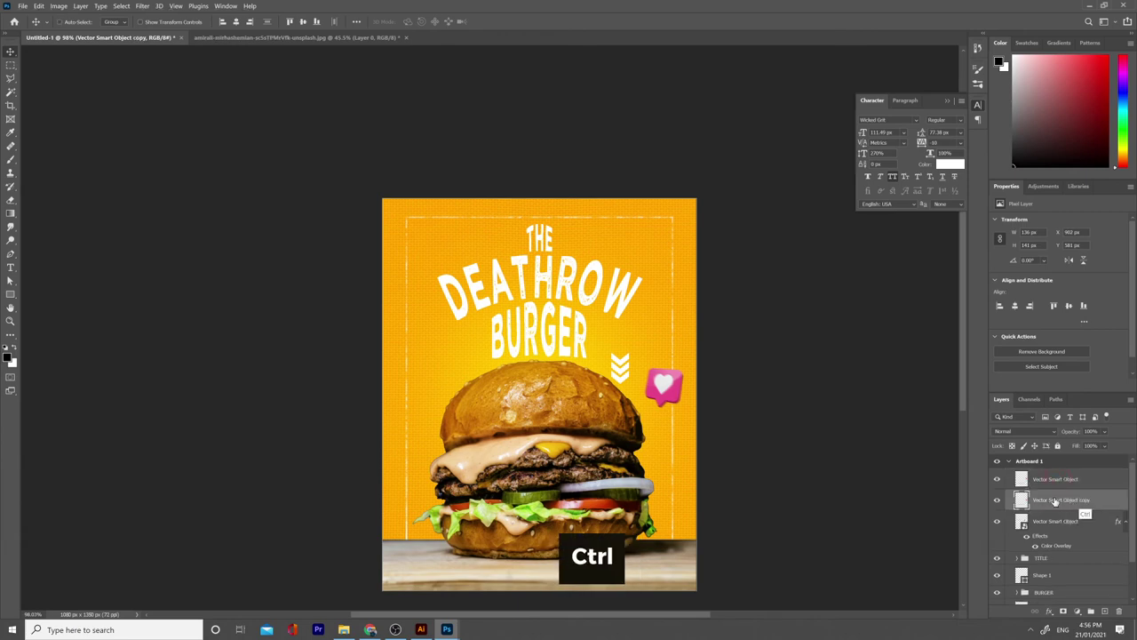
pyautogui.hotkey('ctrl', 't')
pyautogui.press('Escape')
pyautogui.hotkey('ctrl', 'z')
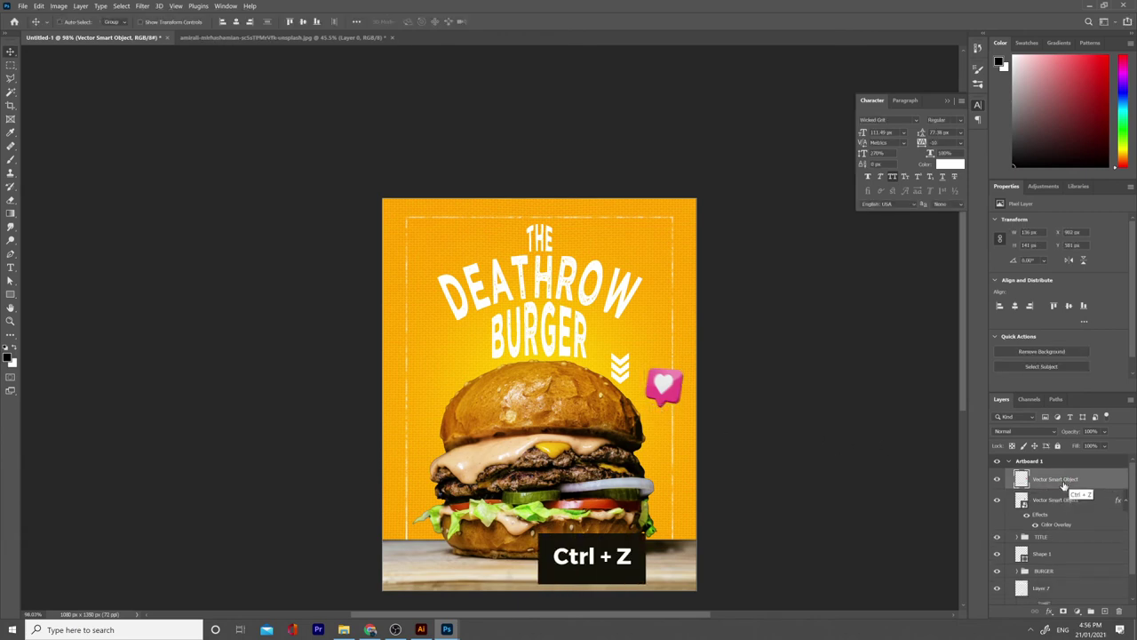
# - Duplicate the heart icon layer, move the copy beside the word BURGER above the bun's left side, and flip it horizontally
pyautogui.hotkey('ctrl', 'j')
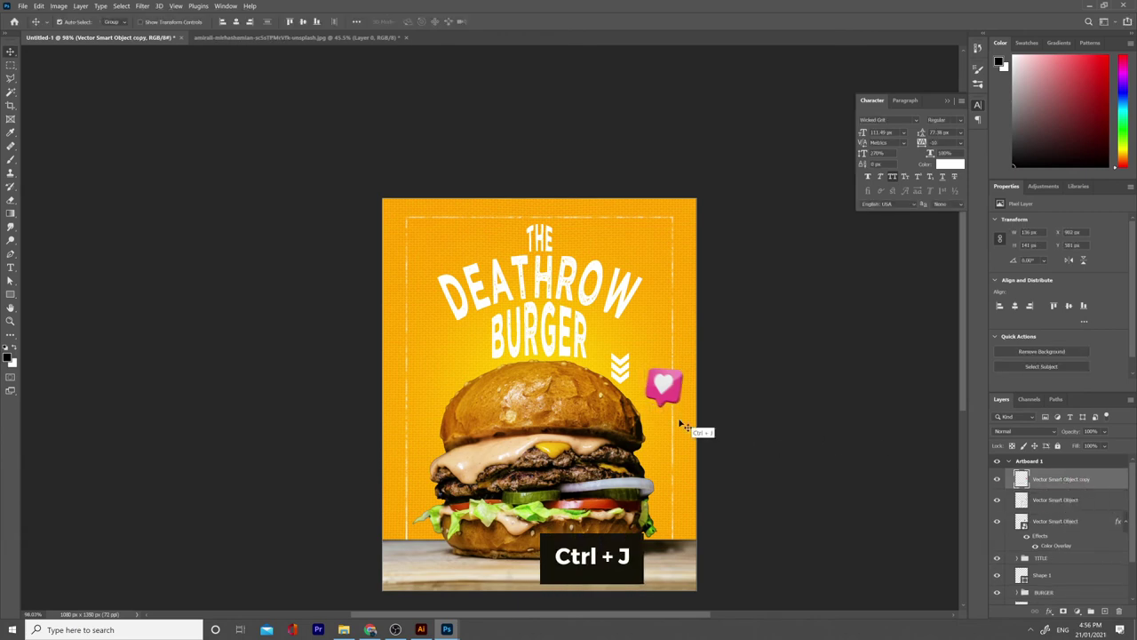
pyautogui.moveTo(659, 386); pyautogui.dragTo(452, 331)
pyautogui.hotkey('ctrl', 't')
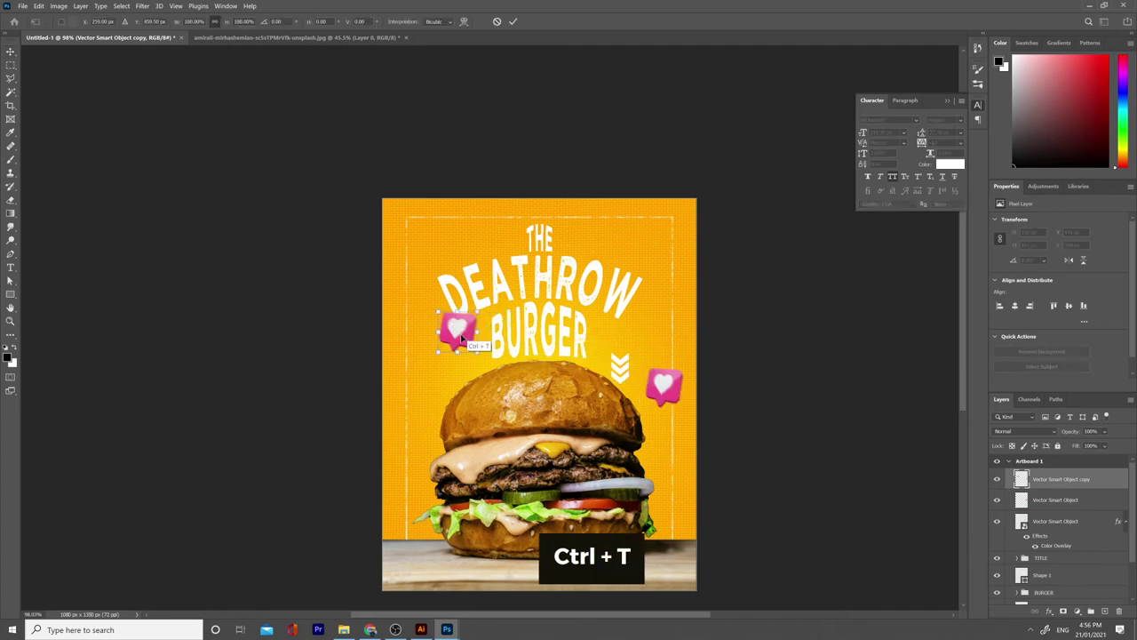
pyautogui.rightClick(462, 337)
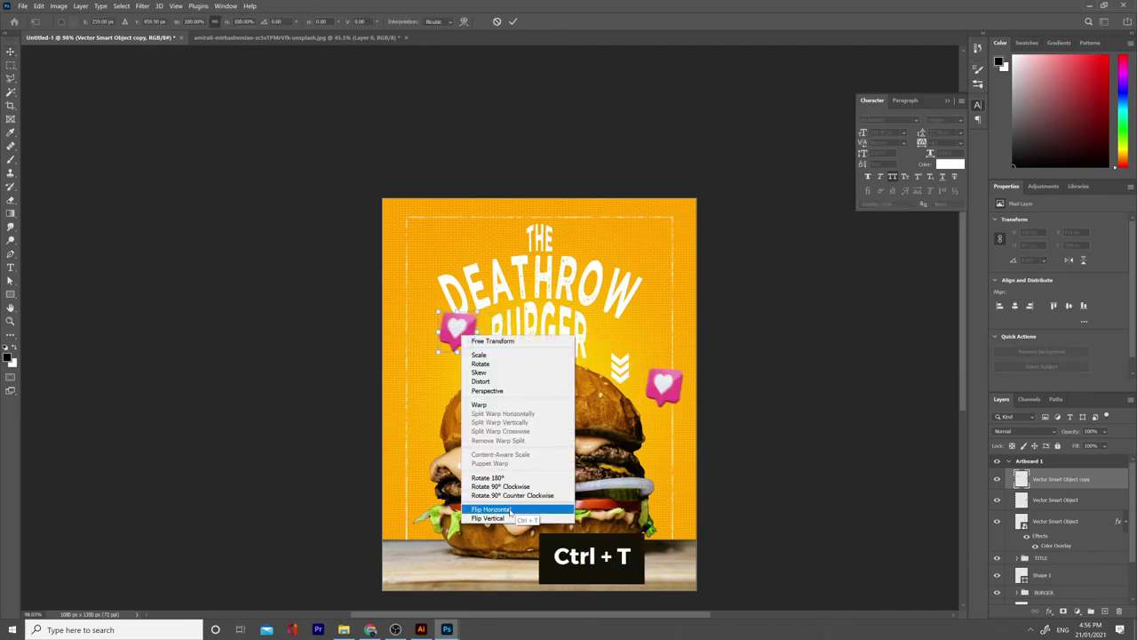
pyautogui.click(514, 508)
pyautogui.press('Return')
# - Tilt the copied heart icon clockwise and place it over the frame's left line, beside the word BURGER
pyautogui.hotkey('ctrl', 't')
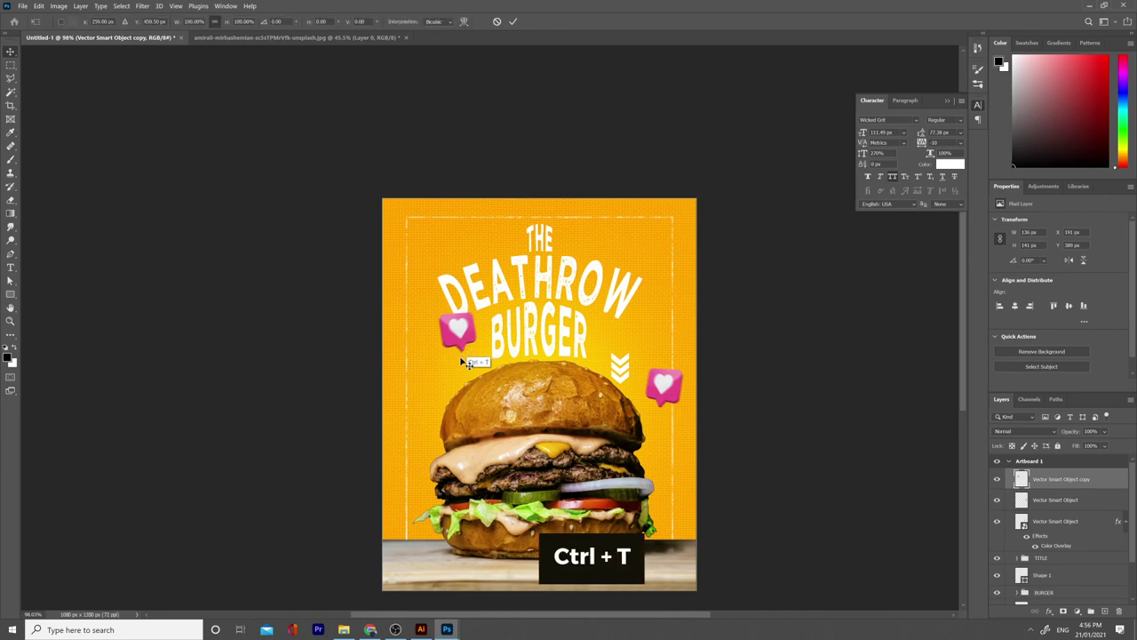
pyautogui.moveTo(484, 365); pyautogui.dragTo(508, 344)
pyautogui.moveTo(460, 329); pyautogui.dragTo(436, 351)
pyautogui.click(806, 541)
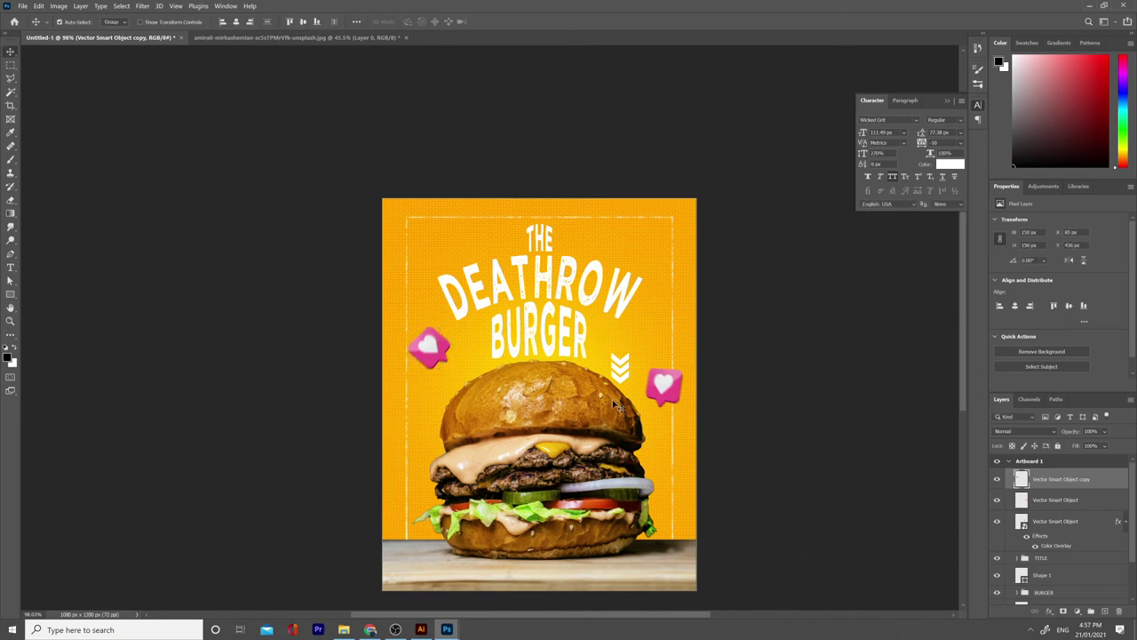
# - Group the two heart icon layers and name the group HEARTH
pyautogui.keyDown('ctrl'); pyautogui.click(1096, 498); pyautogui.keyUp('ctrl')
pyautogui.hotkey('ctrl', 'g')
pyautogui.doubleClick(1052, 475)
pyautogui.write('HEAR')
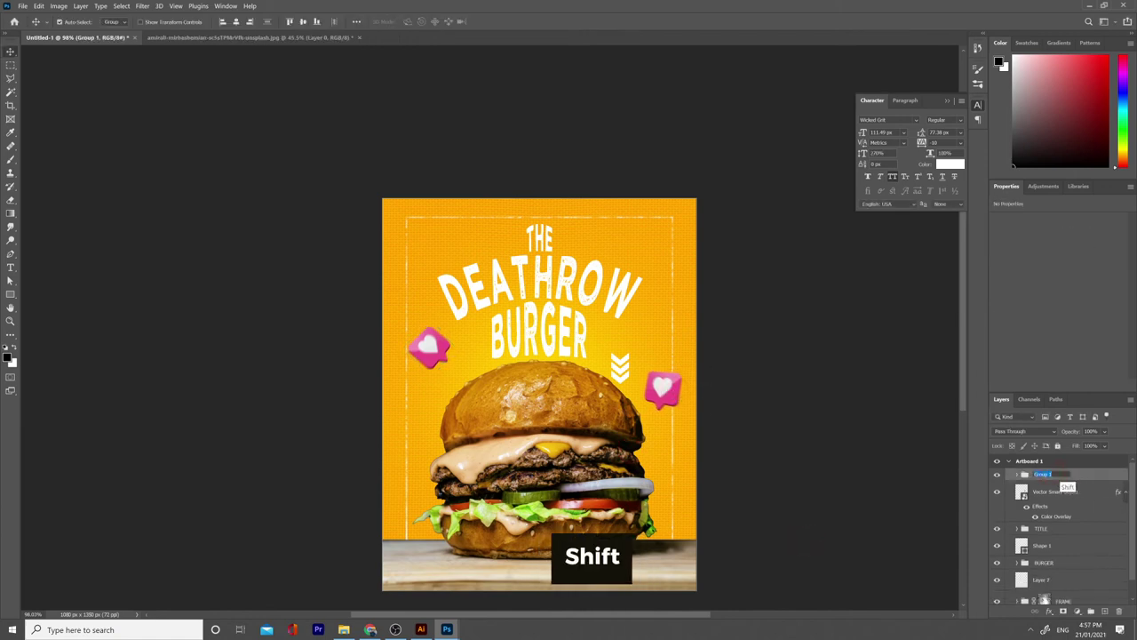
pyautogui.write('TS')
pyautogui.press('Return')
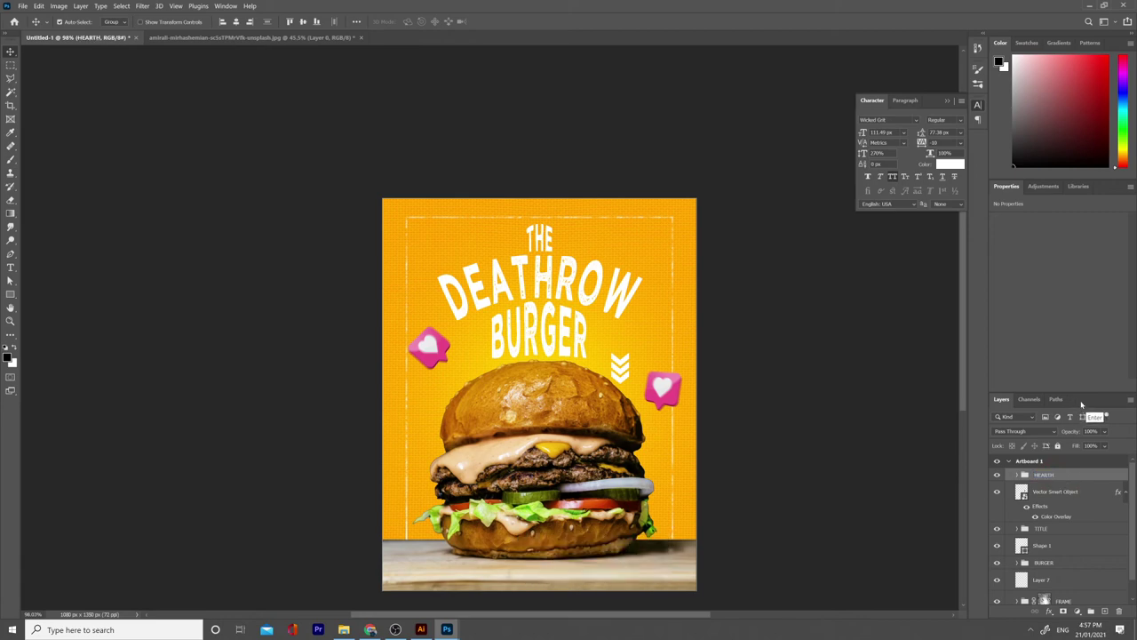
# - Add a Hue/Saturation adjustment clipped to the HEARTH group and shift its hue from pink to red
pyautogui.moveTo(1080, 393); pyautogui.dragTo(1074, 333)
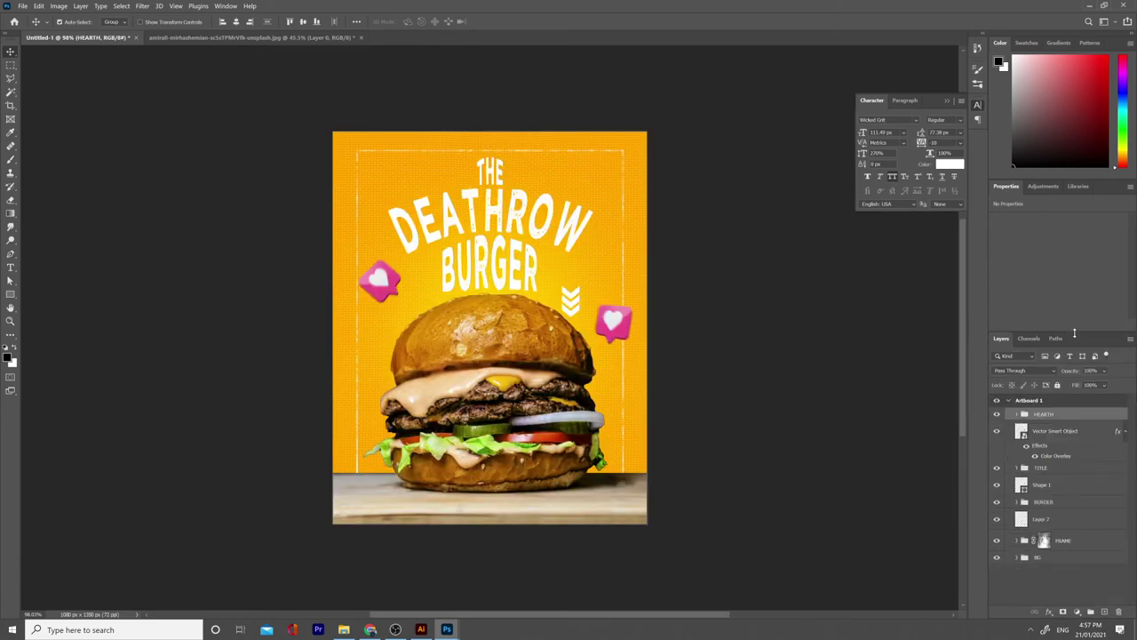
pyautogui.click(1078, 612)
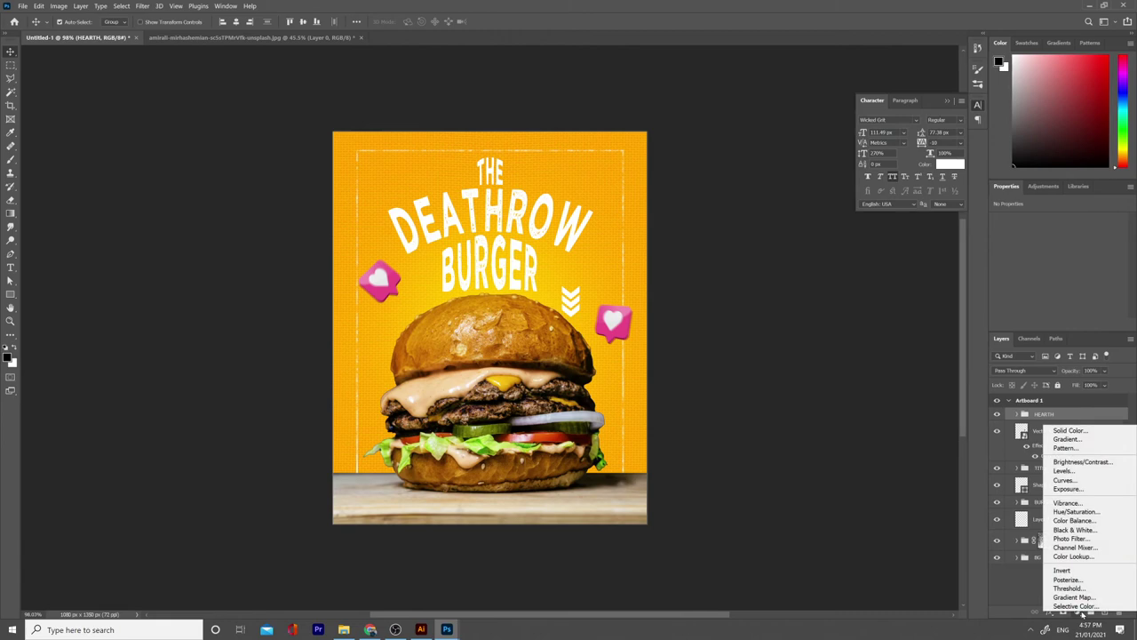
pyautogui.click(1080, 512)
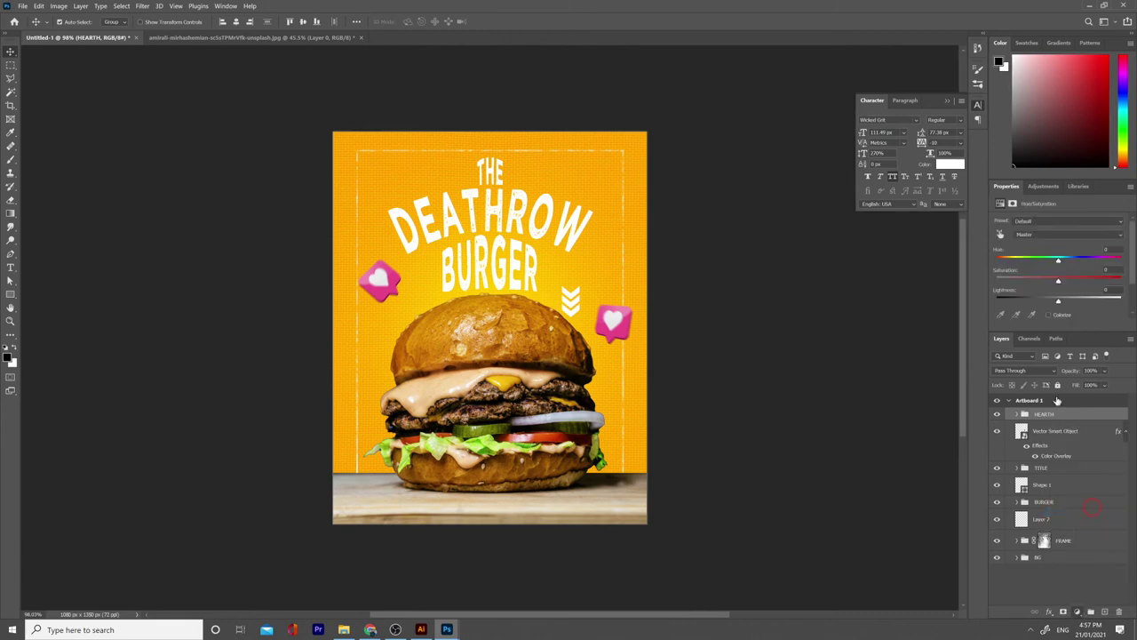
pyautogui.click(1058, 326)
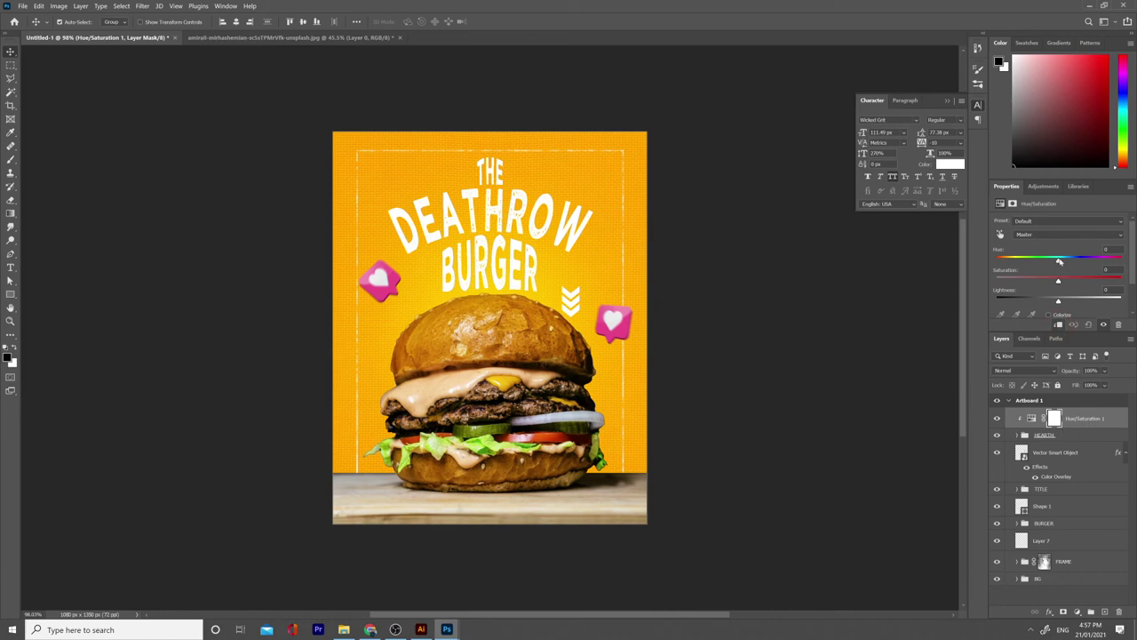
pyautogui.moveTo(1074, 260); pyautogui.dragTo(1079, 260)
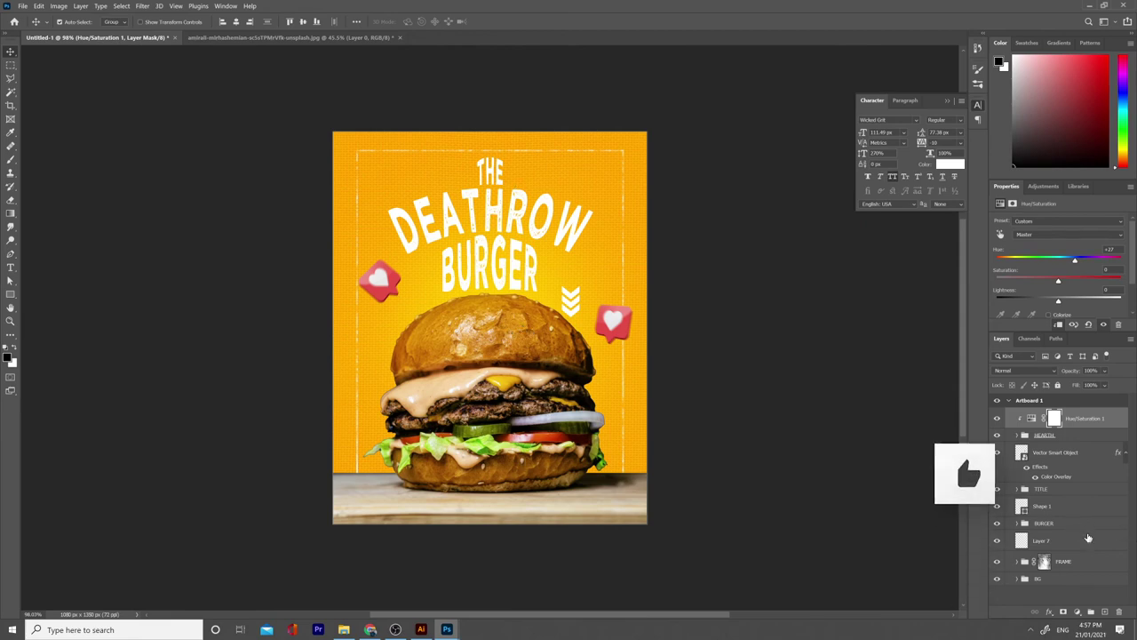
# - Stretch the top edge of the FRAME group's rectangle upward to a height of about 1173 px
pyautogui.click(1023, 561)
pyautogui.click(1018, 560)
pyautogui.click(1066, 581)
pyautogui.hotkey('ctrl', 't')
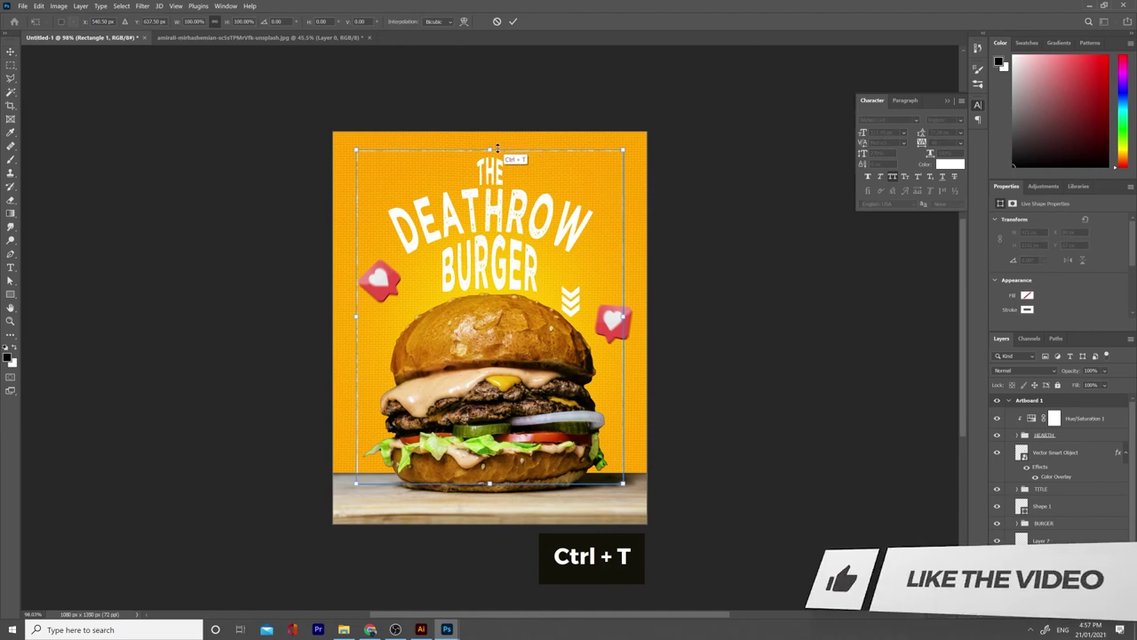
pyautogui.moveTo(492, 146); pyautogui.dragTo(493, 139)
pyautogui.click(513, 22)
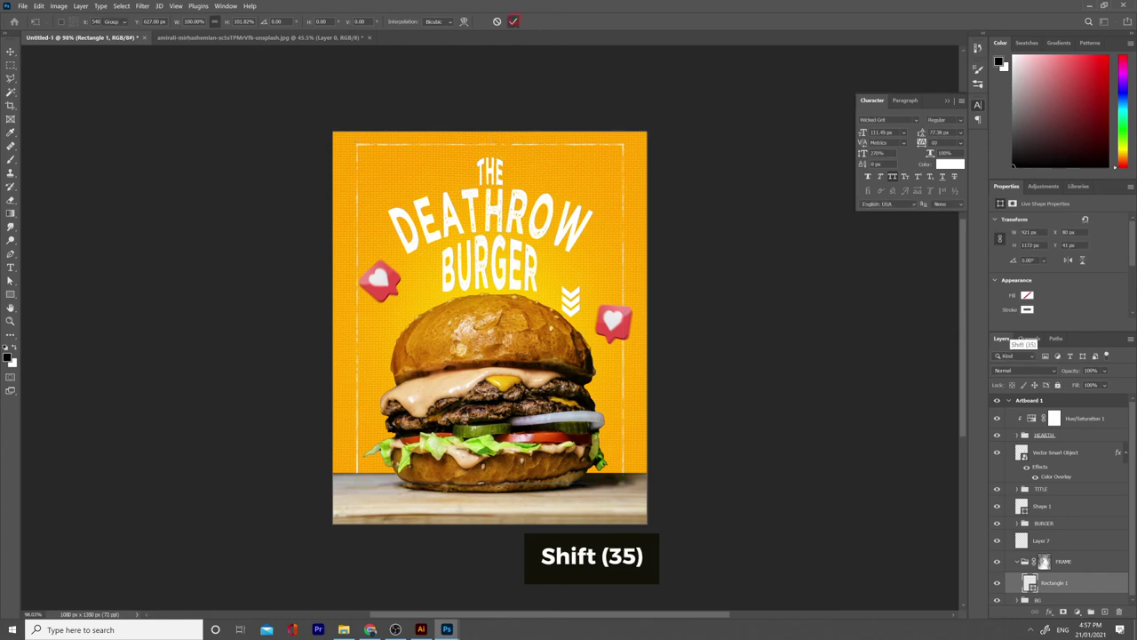
# - Nudge the TITLE group up by 10 px and deselect it
pyautogui.click(1059, 490)
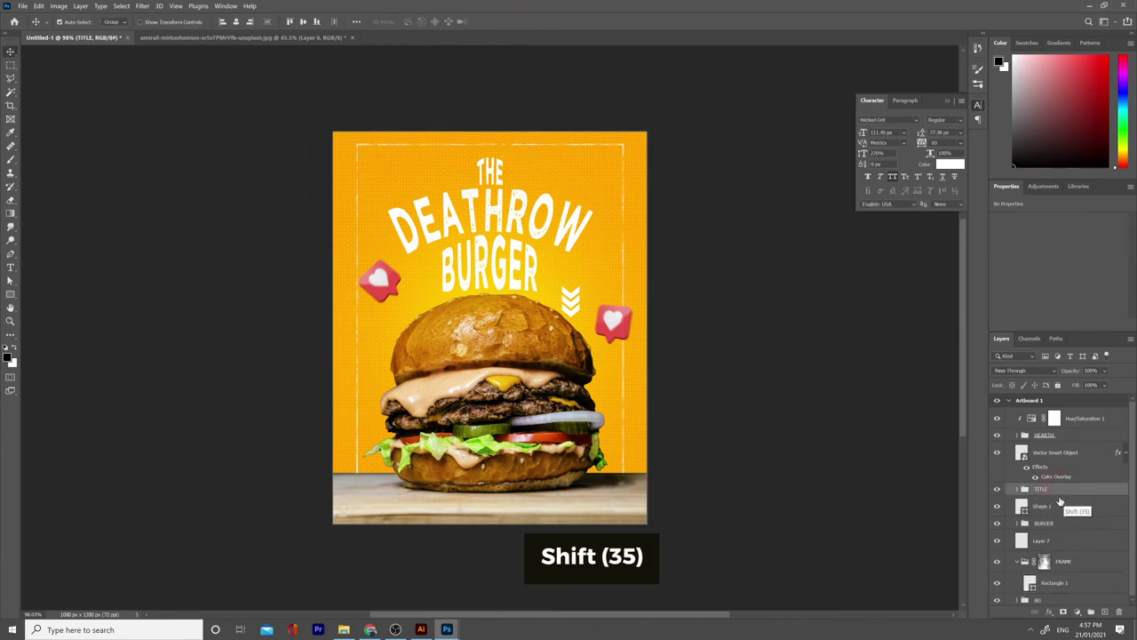
pyautogui.hotkey('shift', 'Up')
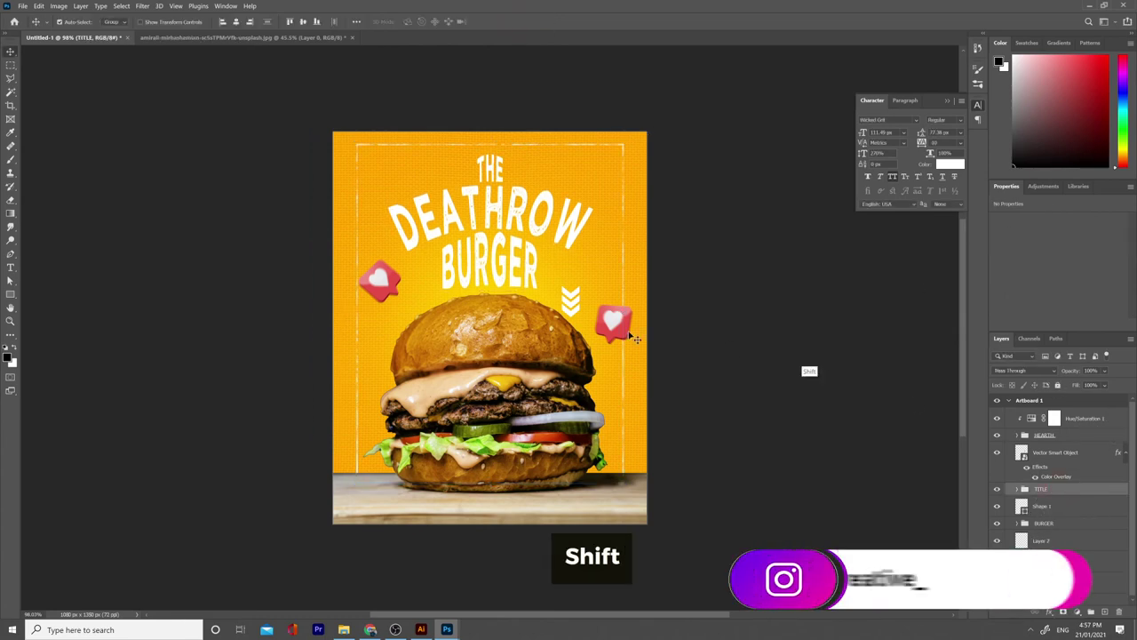
pyautogui.click(738, 418)
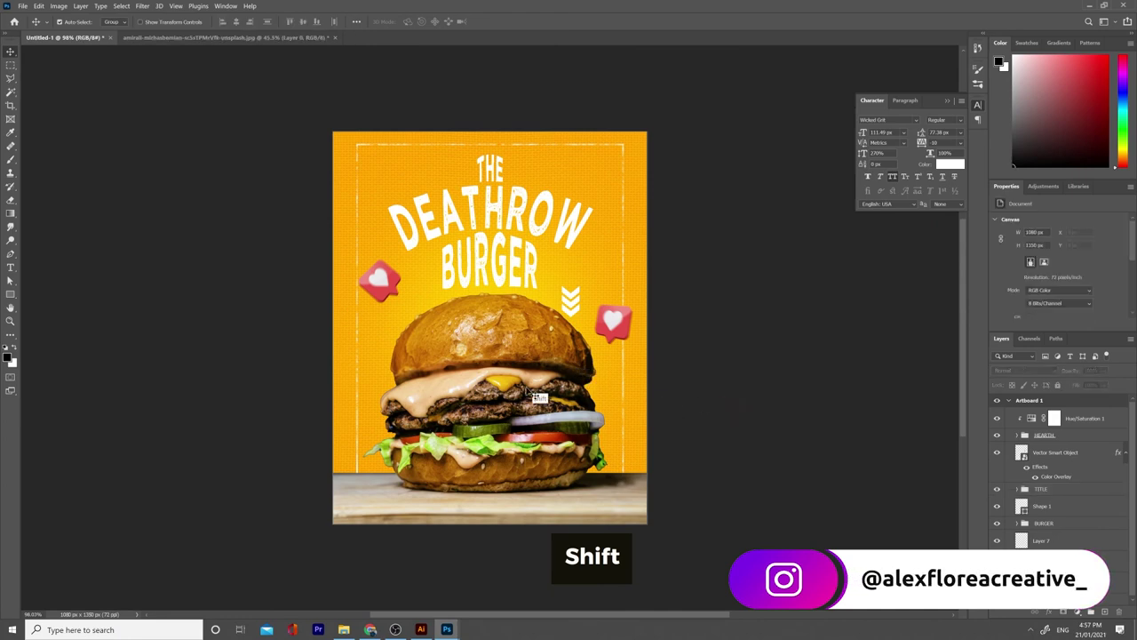
# - Draw a rectangle about 148 x 228 px at the artboard's left edge beside the burger, and move its layer above the Hue/Saturation adjustment
pyautogui.click(1016, 438)
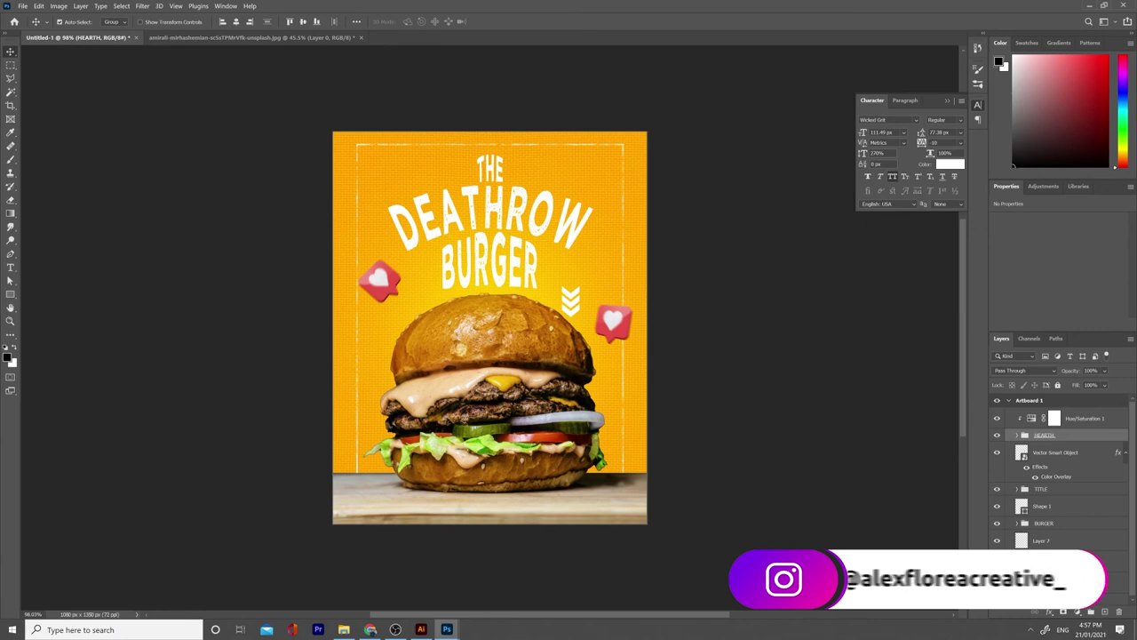
pyautogui.click(11, 294)
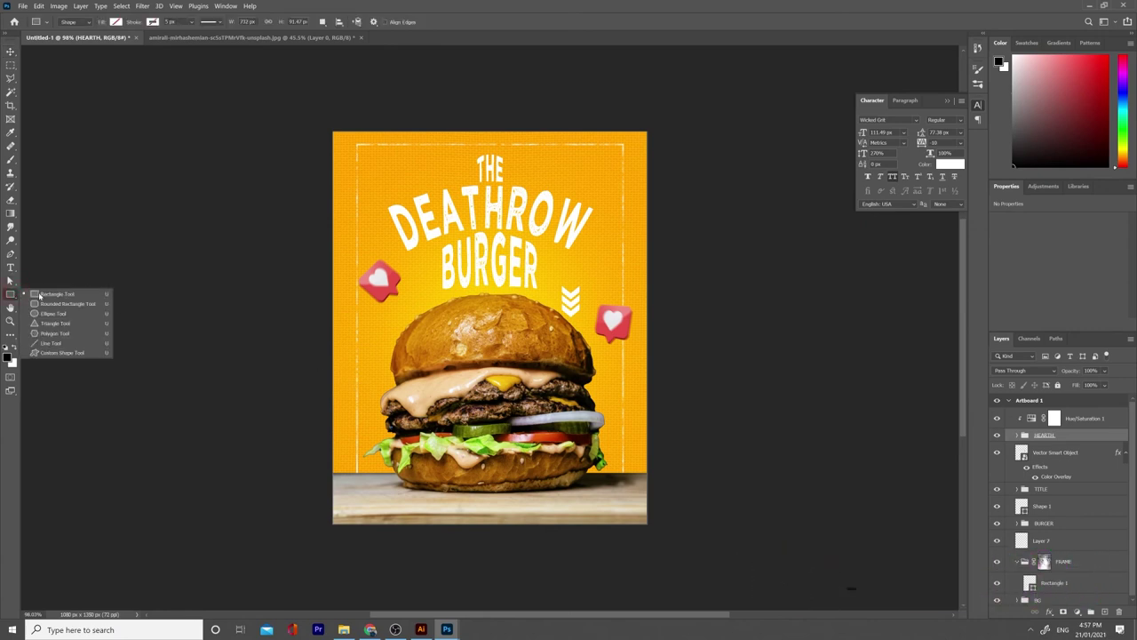
pyautogui.click(36, 294)
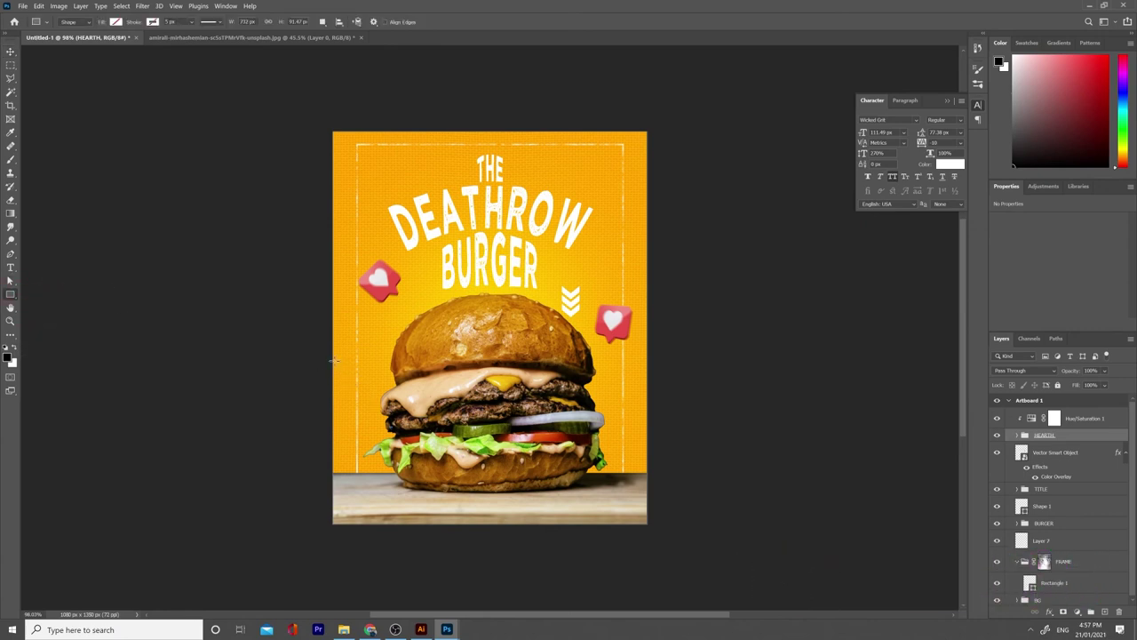
pyautogui.moveTo(332, 360); pyautogui.dragTo(376, 427)
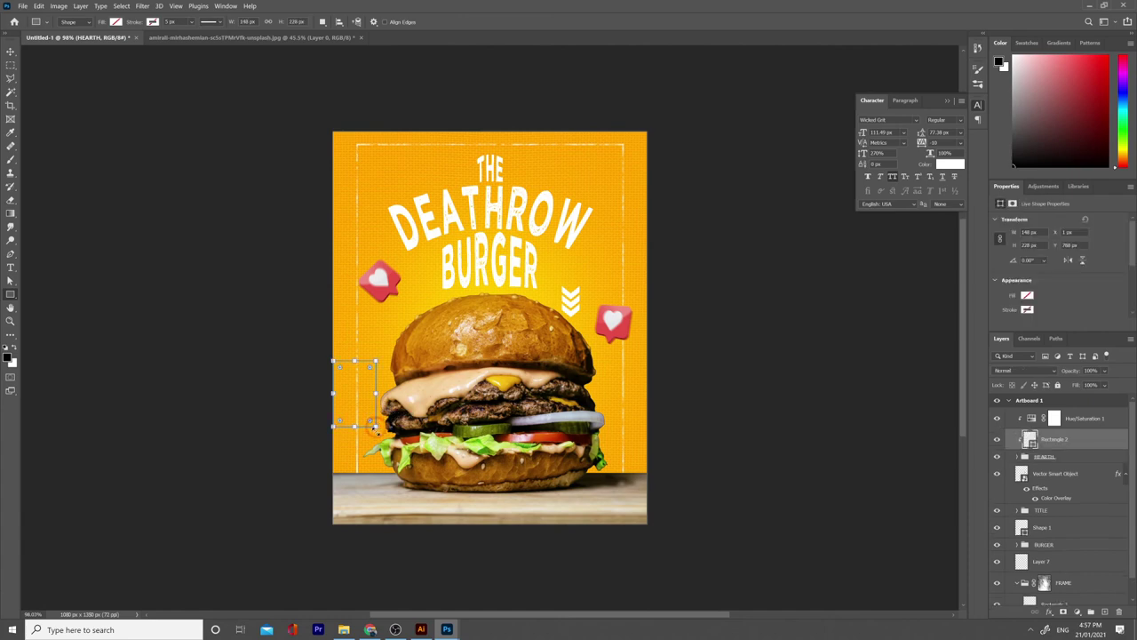
pyautogui.moveTo(1053, 439); pyautogui.dragTo(1046, 412)
pyautogui.press('alt')
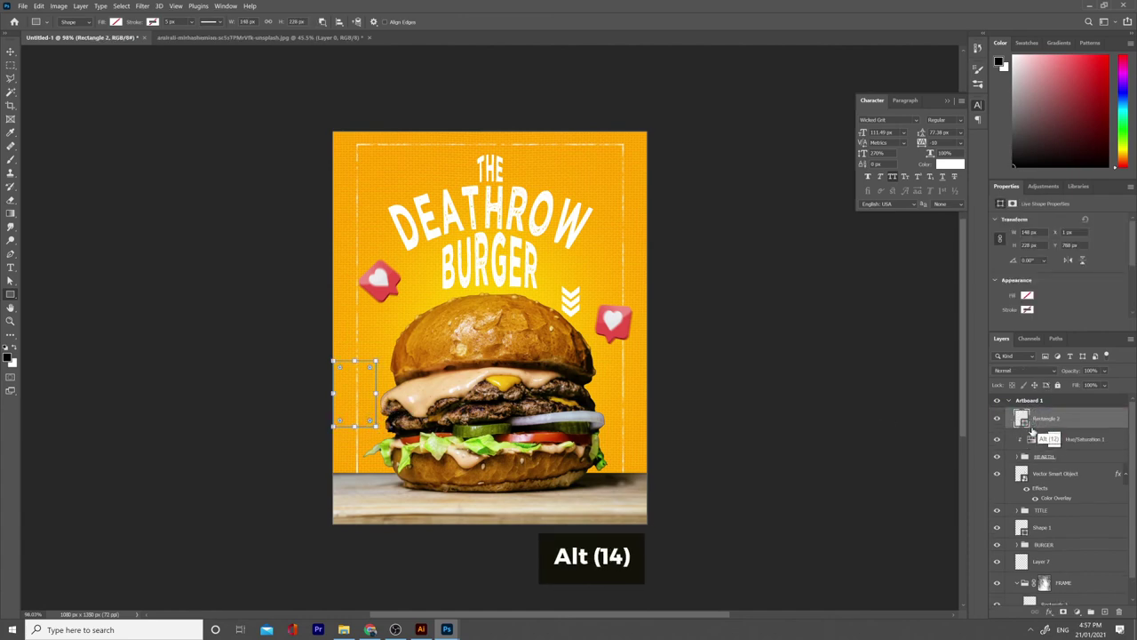
# - Fill the rectangle with a light red based on the heart icon's colour, adjusted to #e35f59
pyautogui.doubleClick(1023, 421)
pyautogui.click(382, 296)
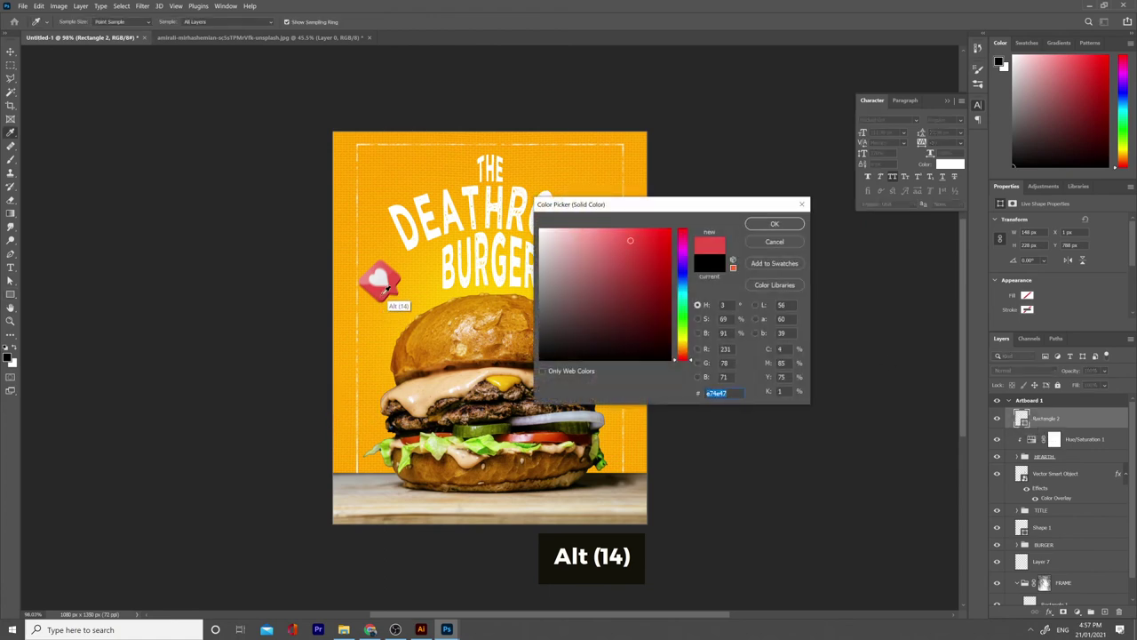
pyautogui.moveTo(634, 266); pyautogui.dragTo(619, 242)
pyautogui.click(772, 225)
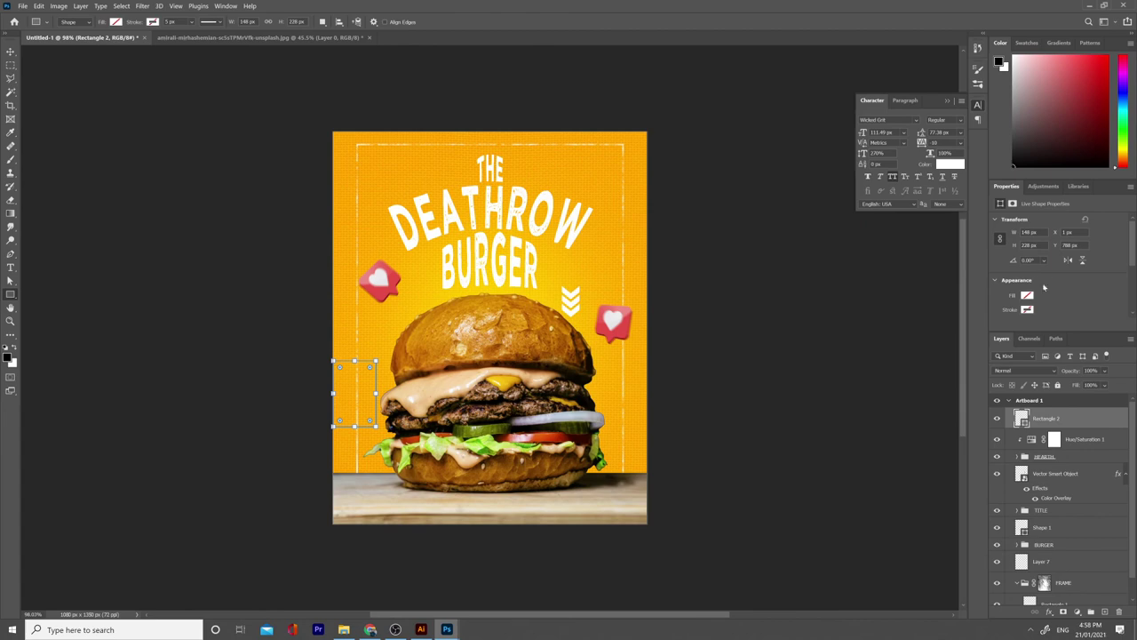
pyautogui.click(1027, 296)
pyautogui.click(994, 349)
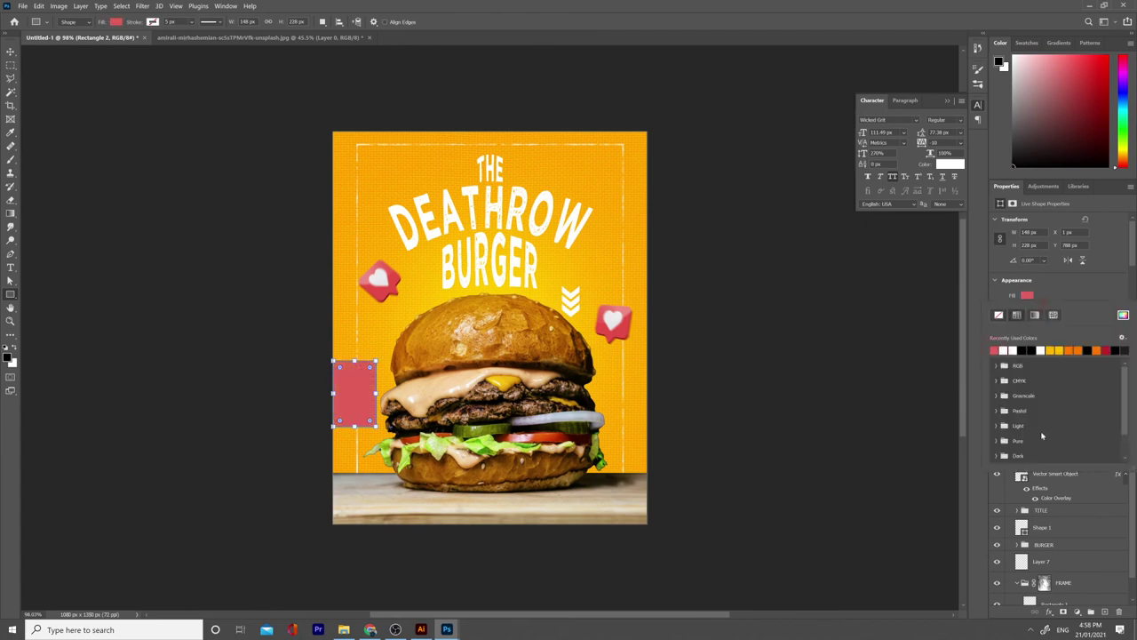
# - Change the rectangle's fill to the recently used dark red, #be1f25
pyautogui.click(1123, 314)
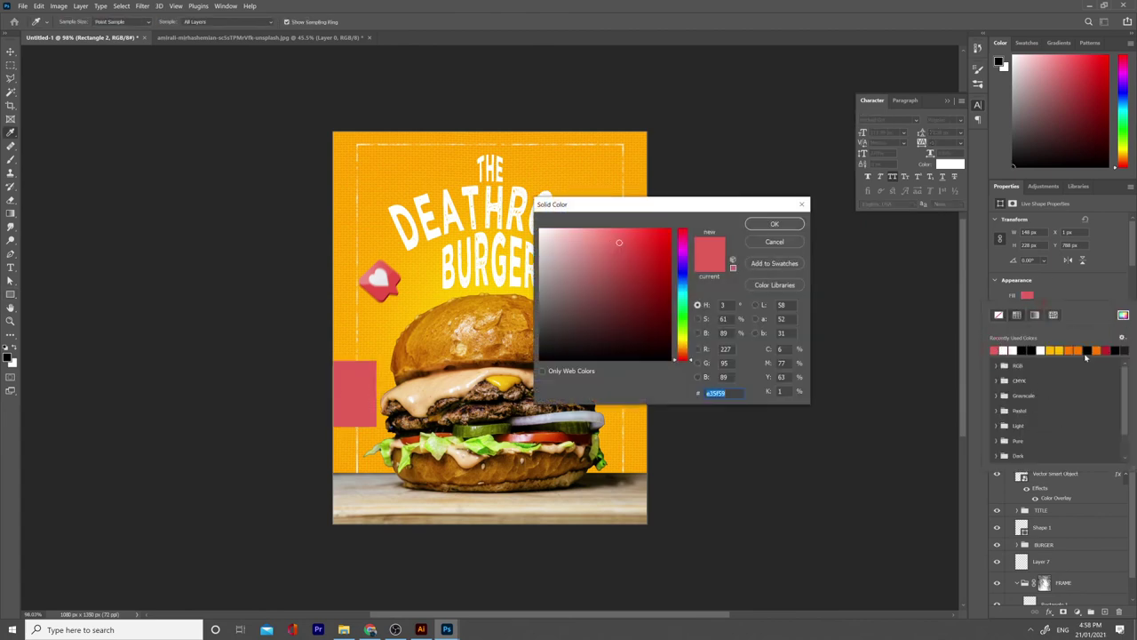
pyautogui.press('Escape')
pyautogui.click(1113, 350)
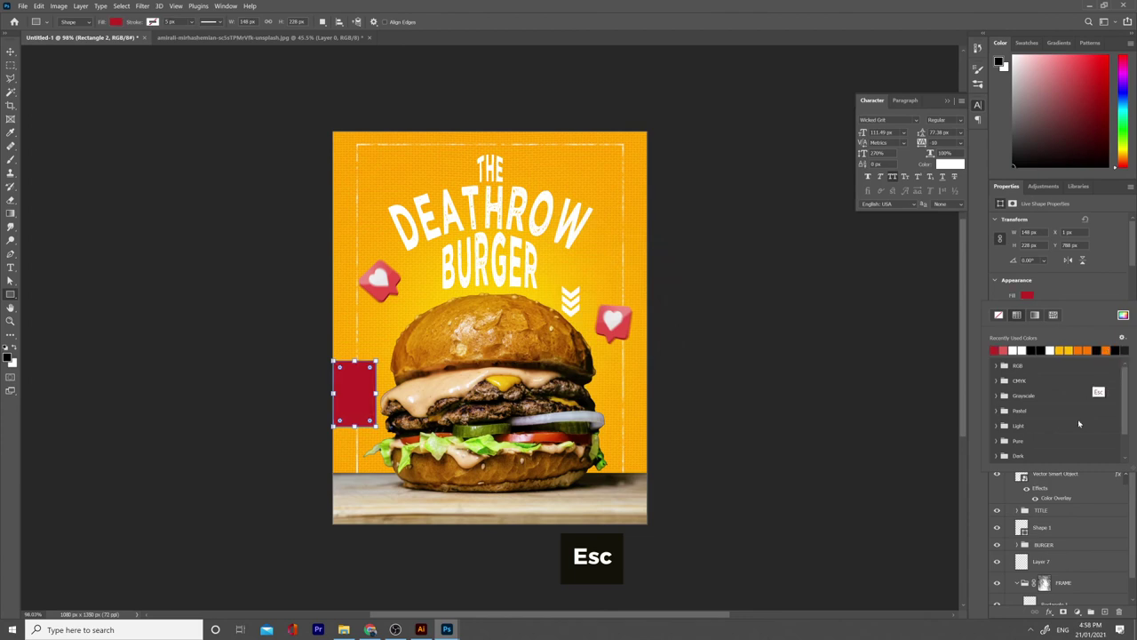
pyautogui.click(1054, 527)
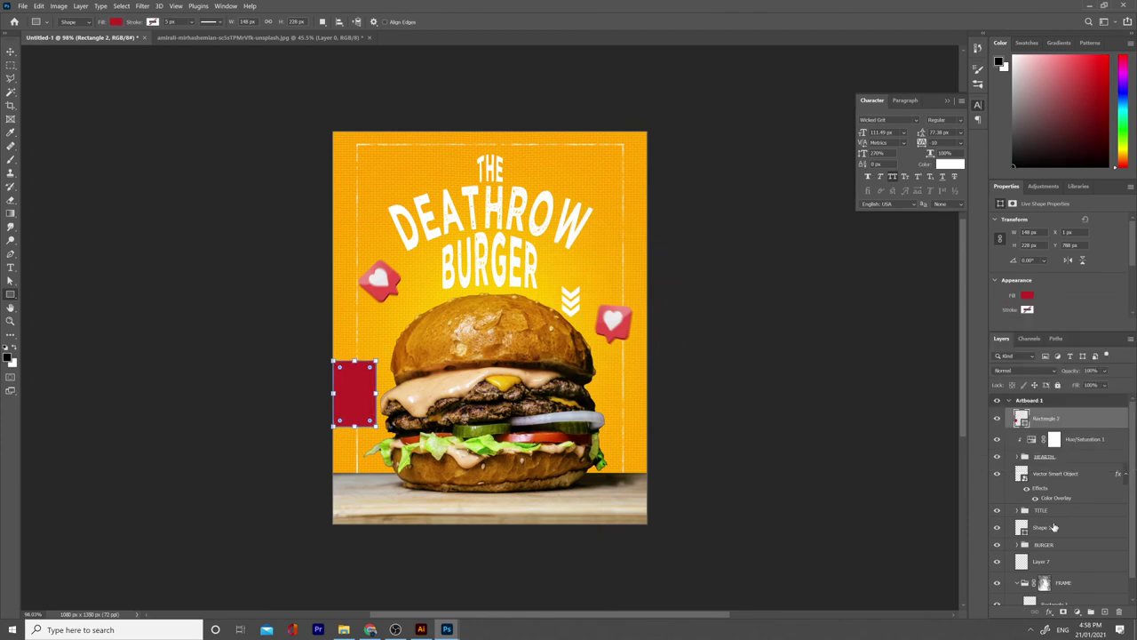
pyautogui.doubleClick(1023, 419)
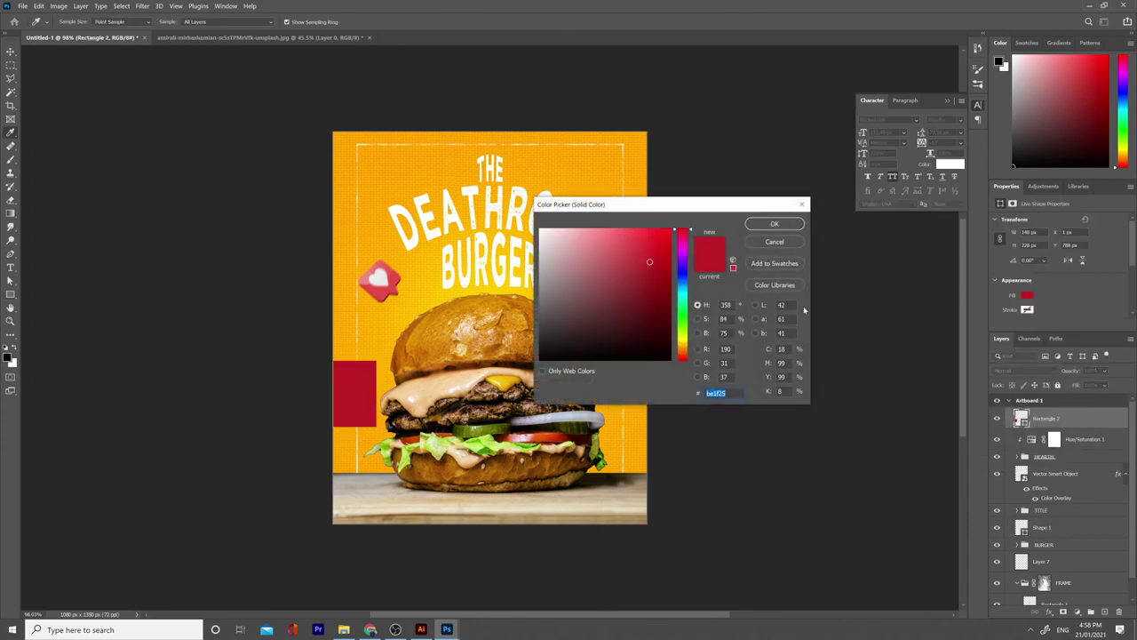
pyautogui.click(775, 224)
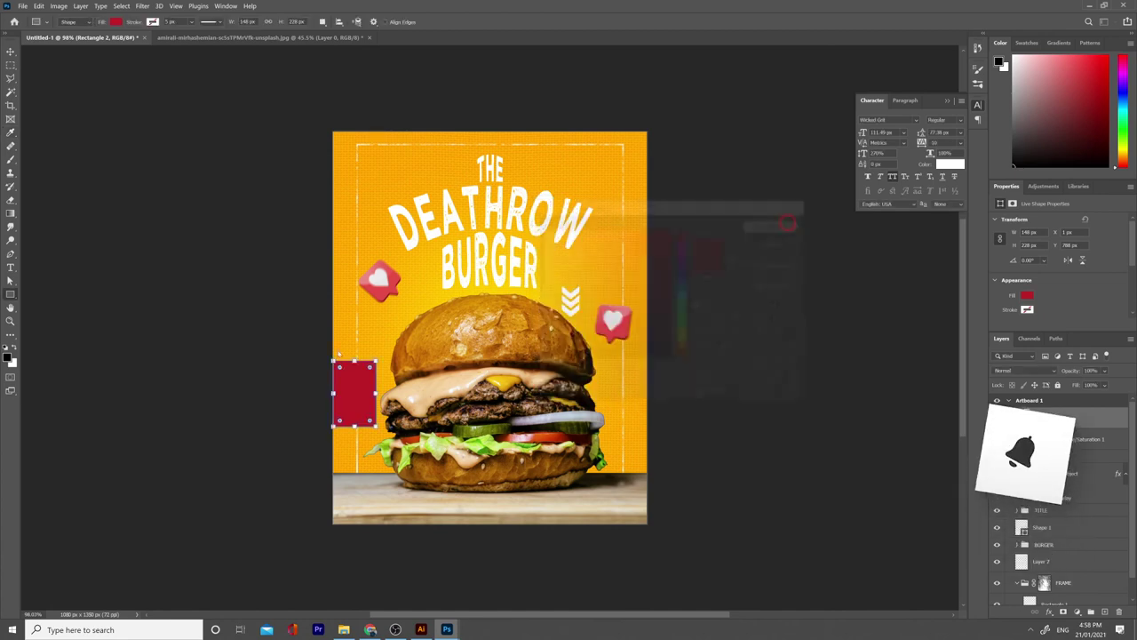
# - Shrink the dark red rectangle to about 136 x 208 px, keeping it against the artboard's left edge
pyautogui.hotkey('ctrl', 't')
pyautogui.moveTo(375, 394); pyautogui.dragTo(354, 362)
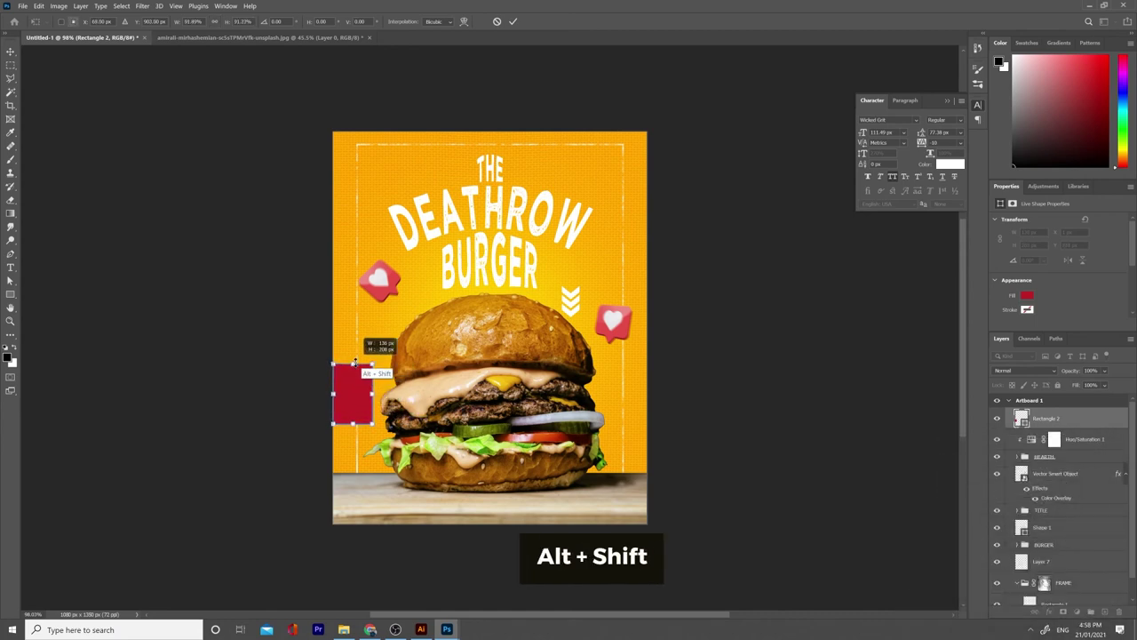
pyautogui.press('Return')
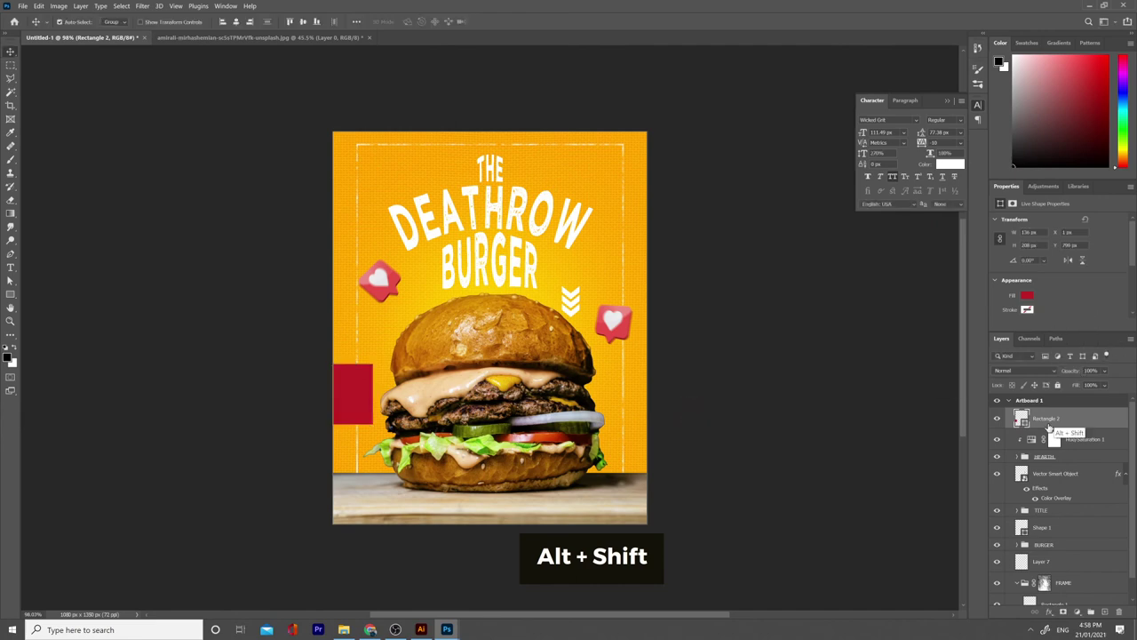
pyautogui.press('u')
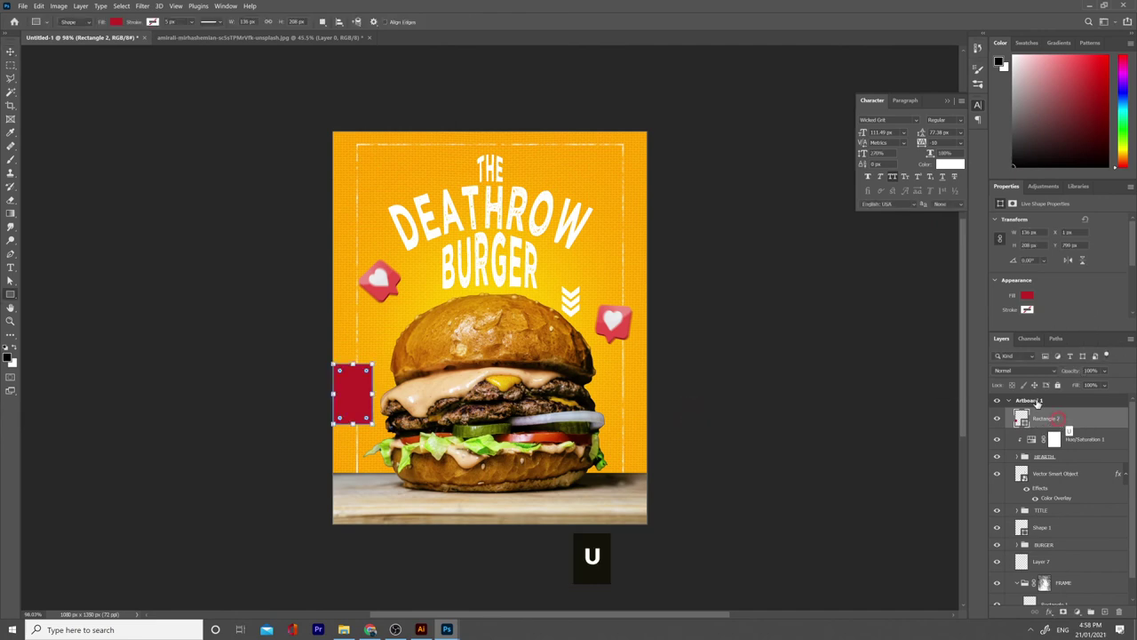
# - Round the dark red rectangle's two right-hand corners to a 20 px radius, leaving the left corners square
pyautogui.click(11, 51)
pyautogui.scroll(-1, 1055, 307)
pyautogui.scroll(-1, 1054, 306)
pyautogui.scroll(-5, 1055, 305)
pyautogui.scroll(5, 1054, 304)
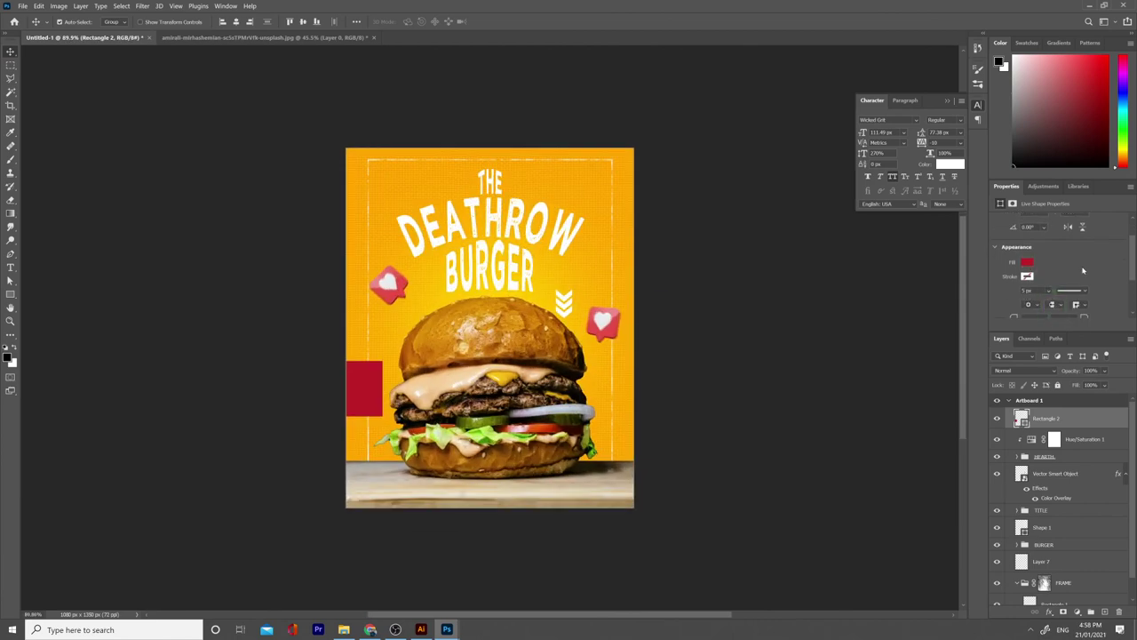
pyautogui.scroll(-3, 1054, 276)
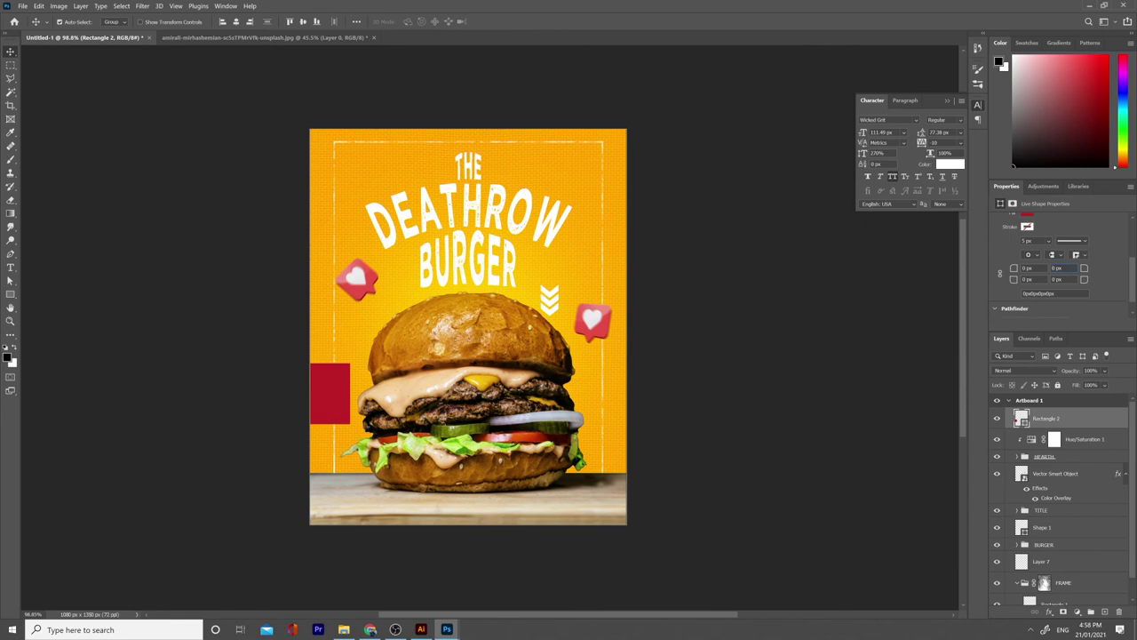
pyautogui.write('10')
pyautogui.press('Return')
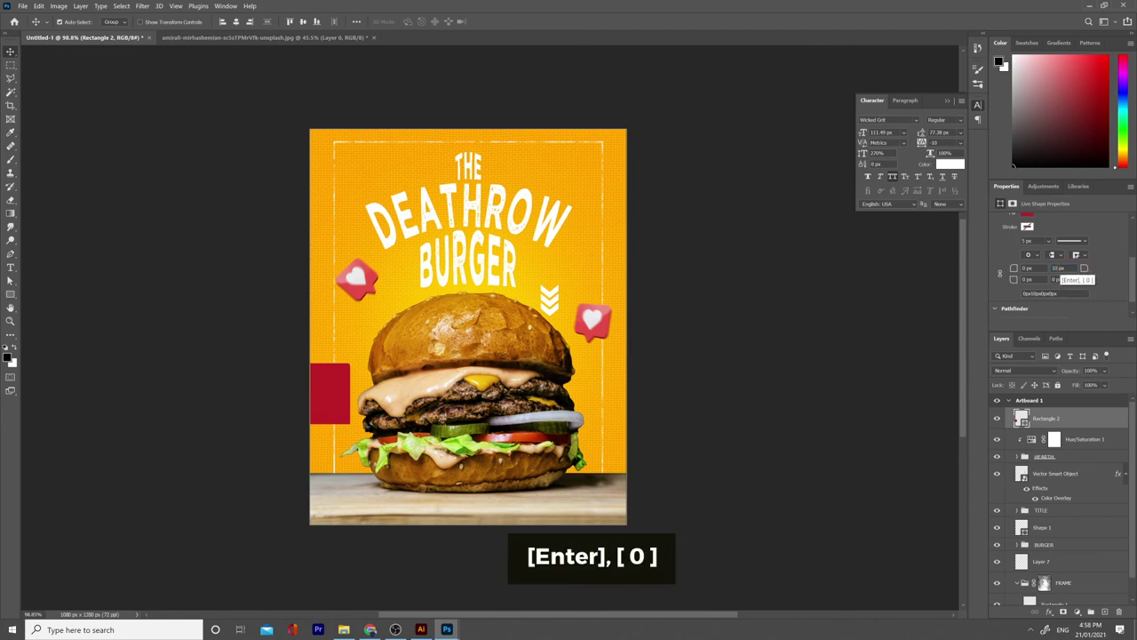
pyautogui.write('20')
pyautogui.press('Return')
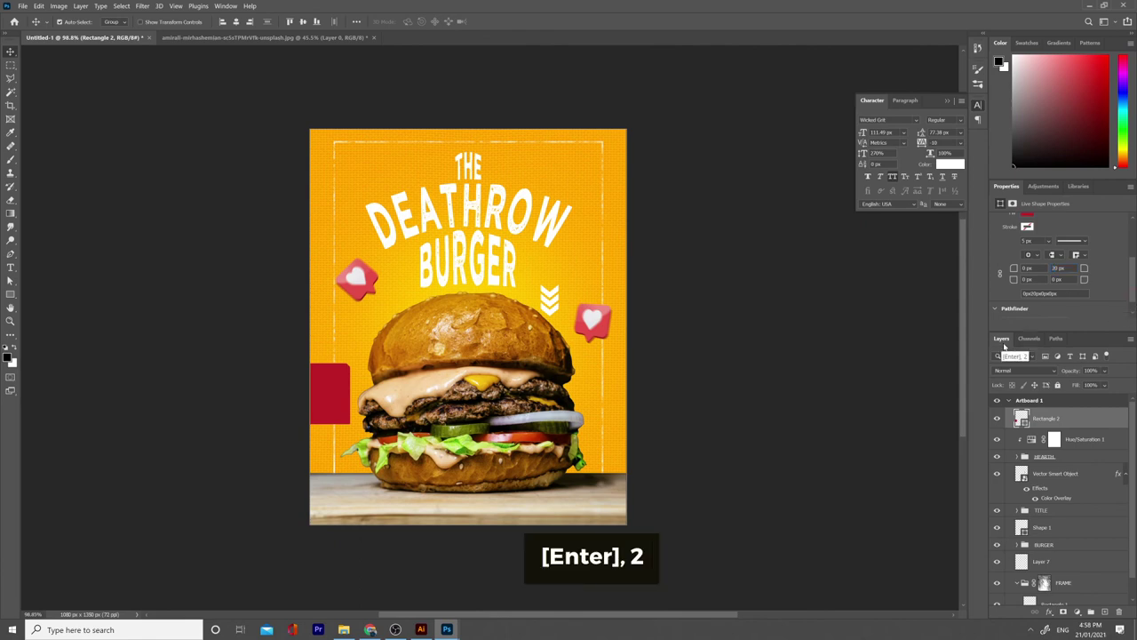
pyautogui.write('20')
pyautogui.press('Return')
# - Widen the dark red rectangle slightly toward the burger with Free Transform
pyautogui.scroll(2, 281, 453)
pyautogui.scroll(3, 362, 421)
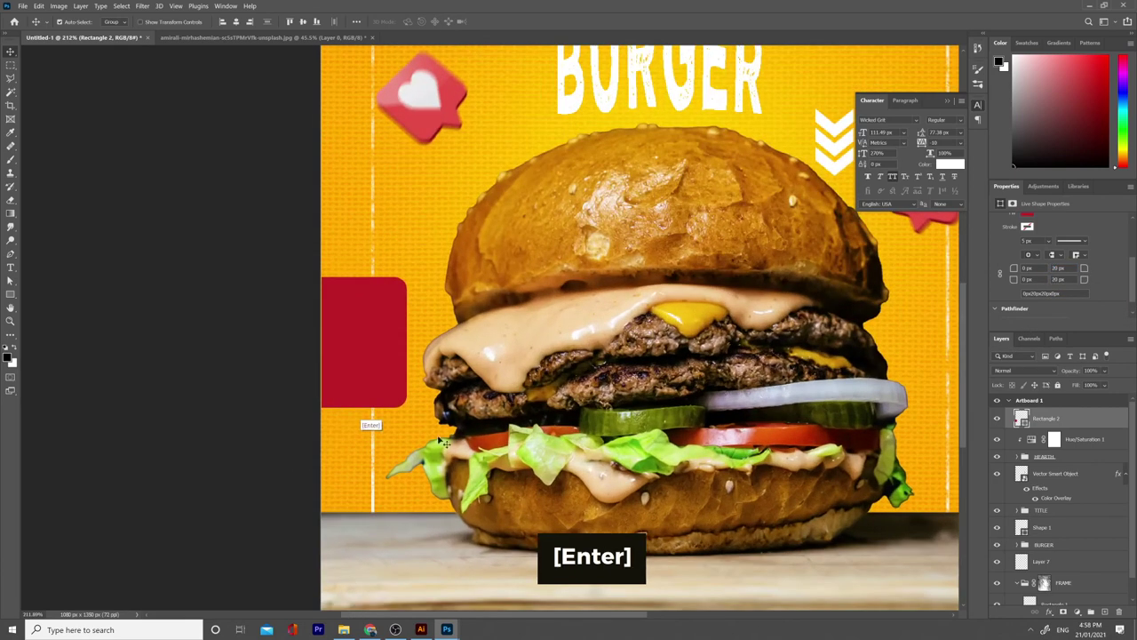
pyautogui.hotkey('ctrl', 't')
pyautogui.moveTo(407, 342); pyautogui.dragTo(411, 340)
pyautogui.click(1102, 418)
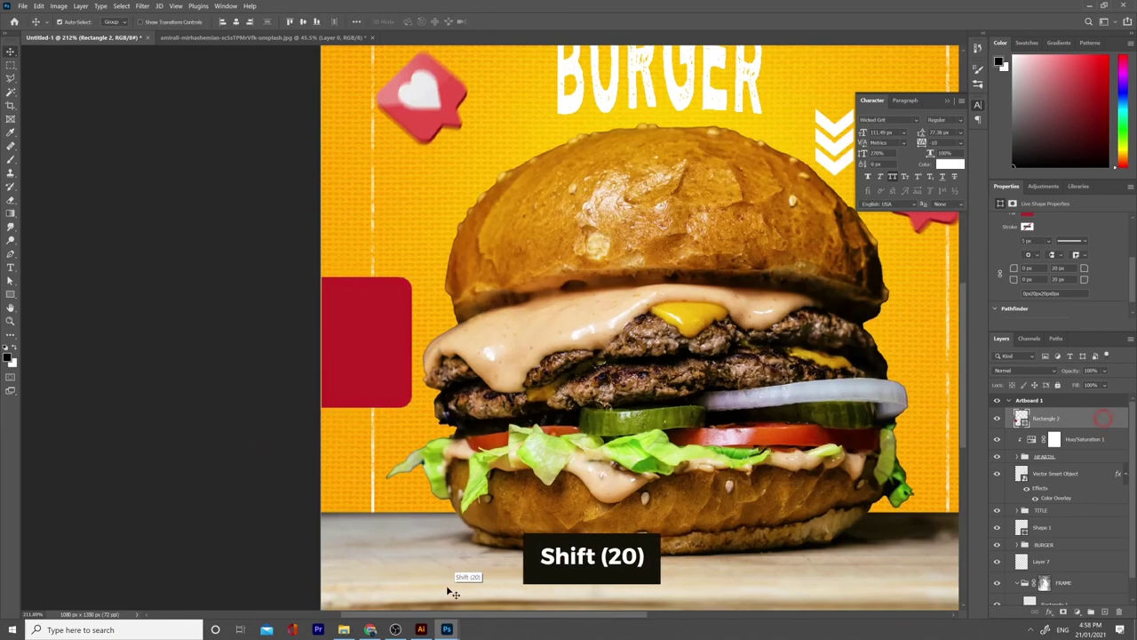
# - Place the DESIGNBUNDLE chair icon from File Explorer and scale it to about 31% so it fits inside the red rectangle
pyautogui.click(344, 629)
pyautogui.moveTo(399, 89); pyautogui.dragTo(448, 589)
pyautogui.moveTo(415, 357); pyautogui.dragTo(396, 345)
pyautogui.moveTo(426, 268); pyautogui.dragTo(389, 331)
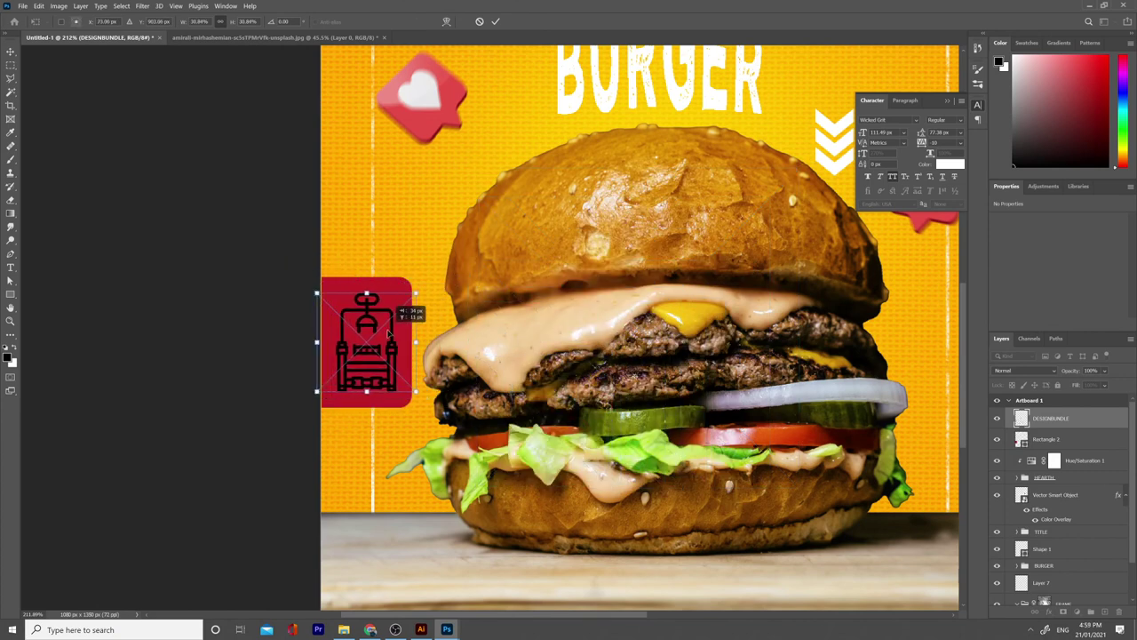
pyautogui.press('Return')
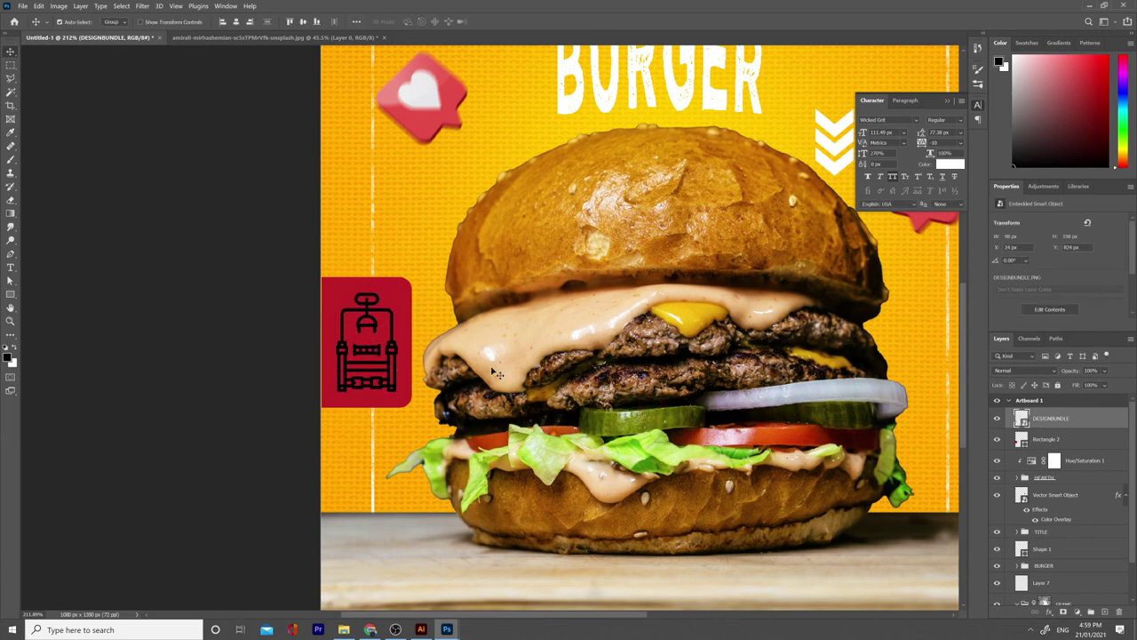
# - Centre the chair icon horizontally within a selection of the red rectangle, and clear the selection
pyautogui.press('ctrl')
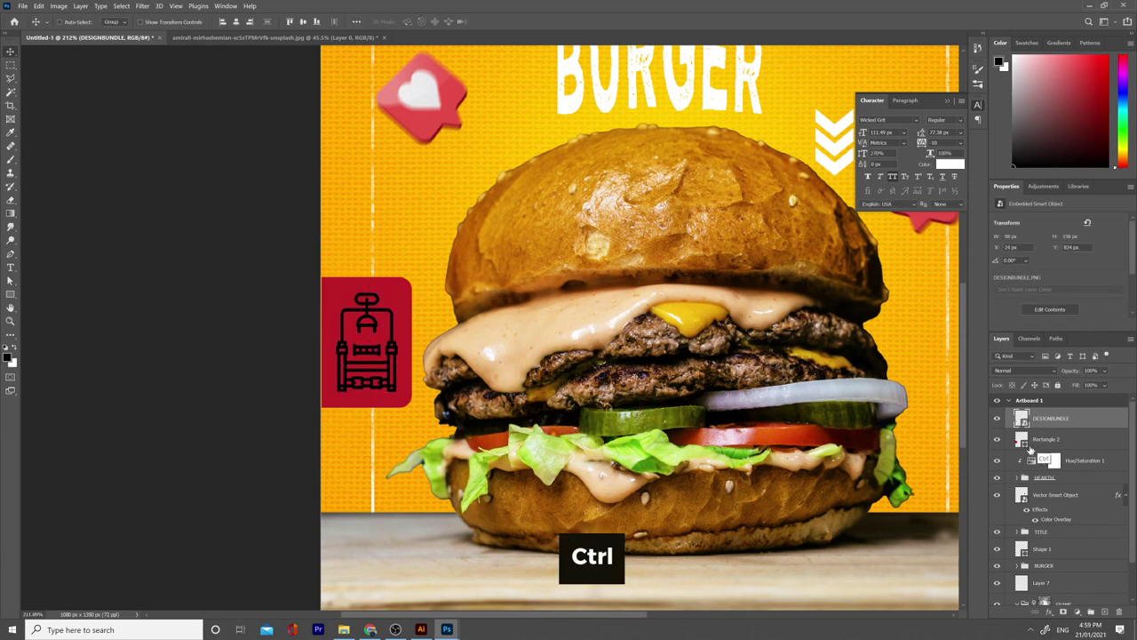
pyautogui.keyDown('ctrl'); pyautogui.click(1024, 442); pyautogui.keyUp('ctrl')
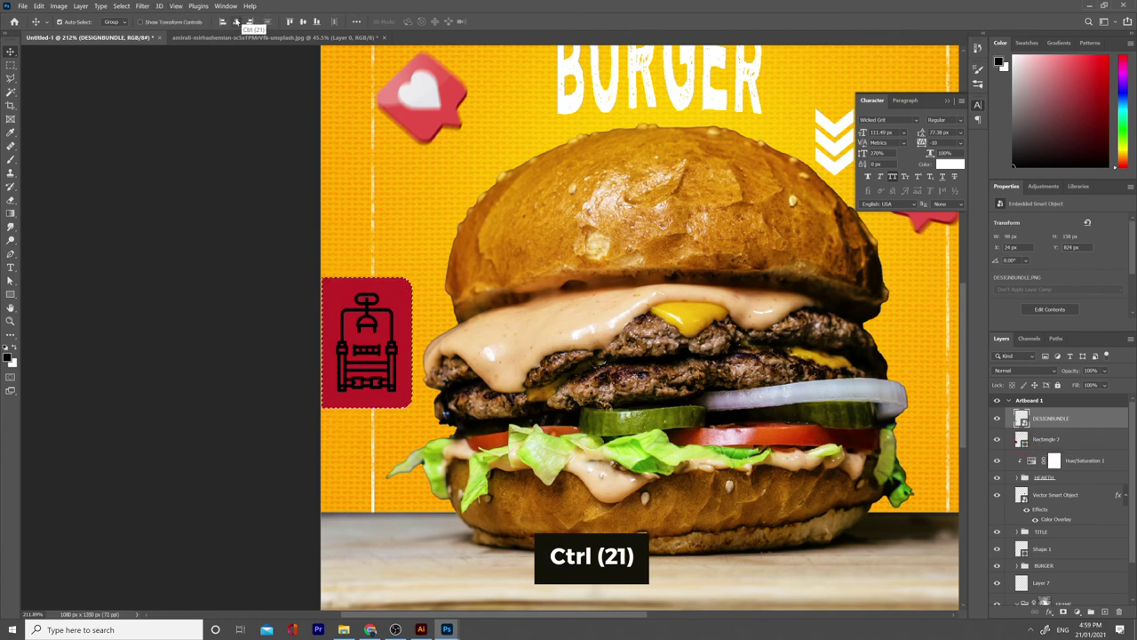
pyautogui.hotkey('ctrl', 'd')
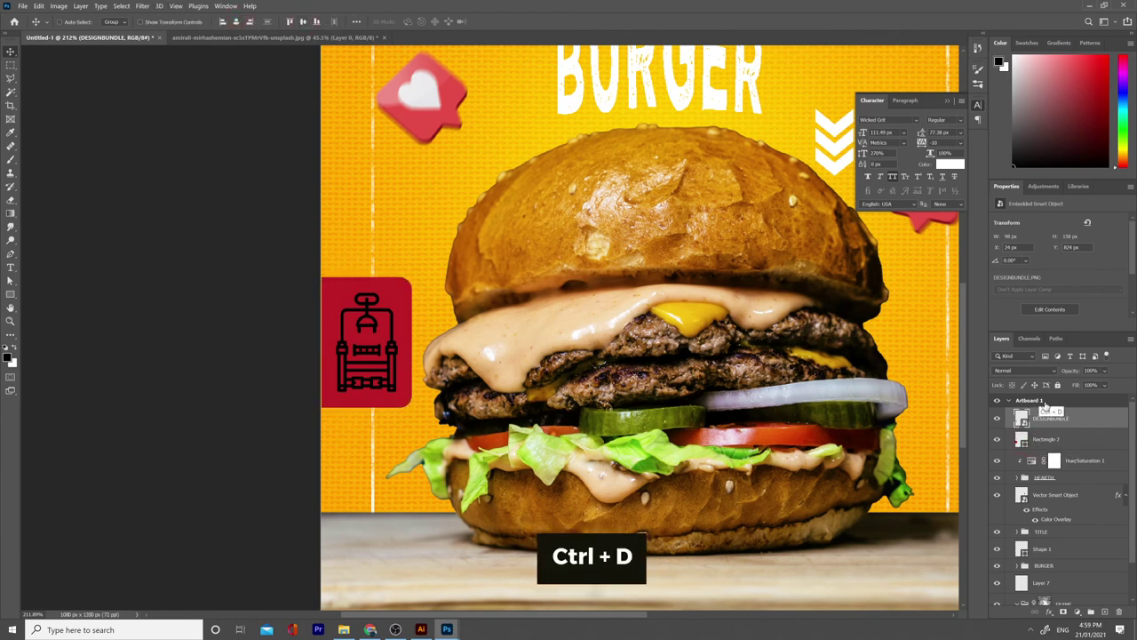
# - Give the chair icon a Color Overlay in yellow #ffbc00, sampled from the ad's background
pyautogui.doubleClick(1099, 427)
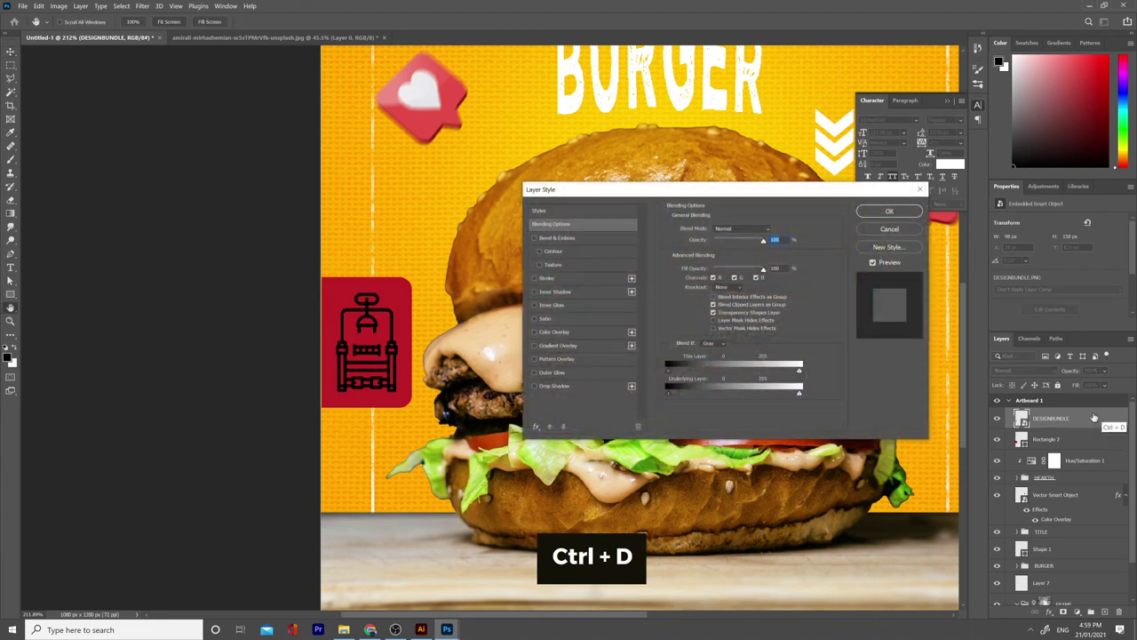
pyautogui.click(543, 333)
pyautogui.click(771, 229)
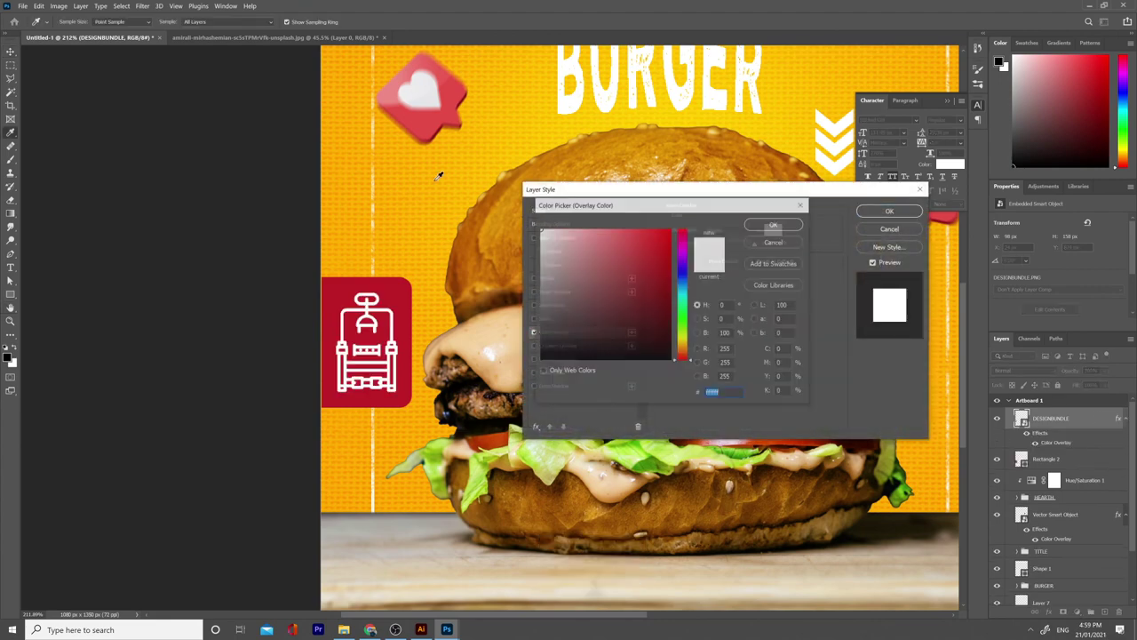
pyautogui.click(450, 166)
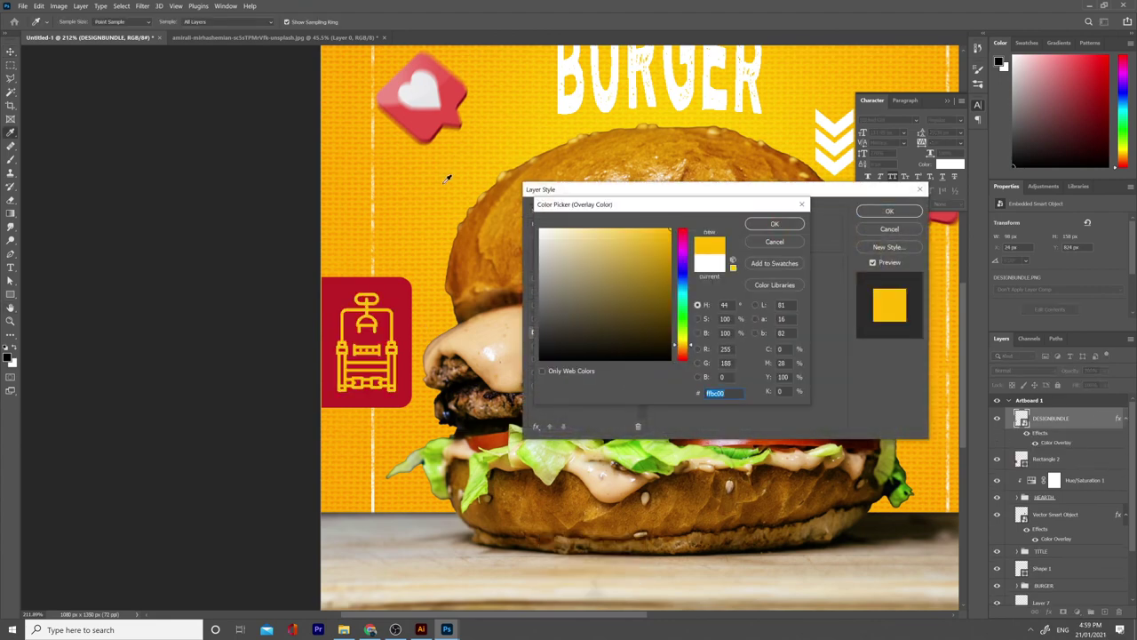
pyautogui.click(774, 224)
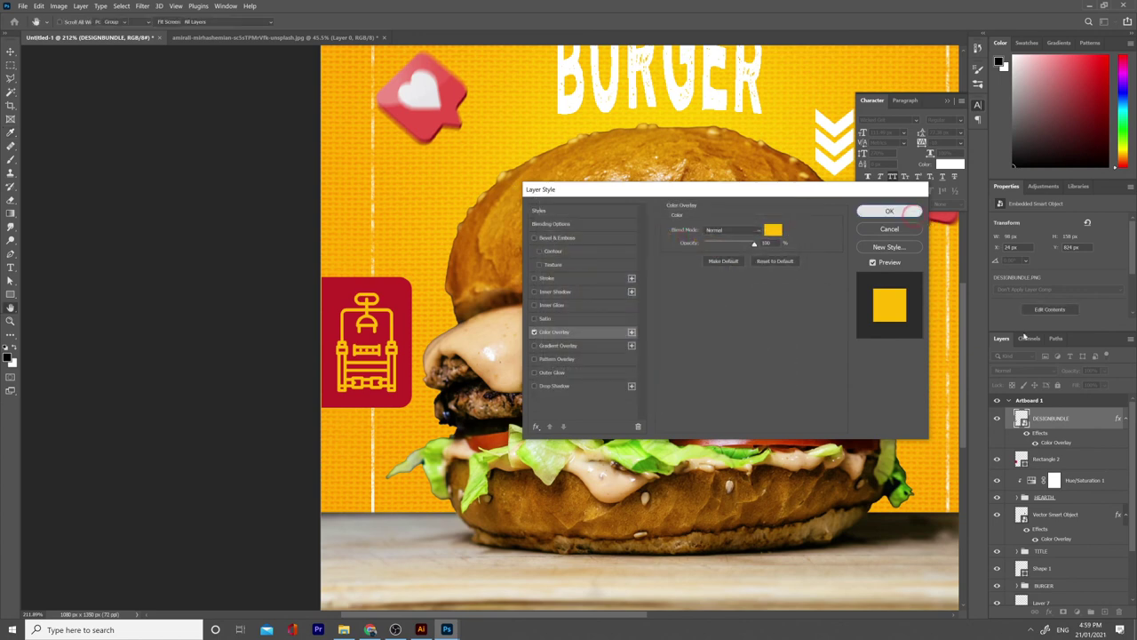
pyautogui.click(890, 211)
# - Group the chair icon with the red rectangle and name the group LOGO
pyautogui.keyDown('ctrl'); pyautogui.click(1078, 464); pyautogui.keyUp('ctrl')
pyautogui.hotkey('ctrl', 'g')
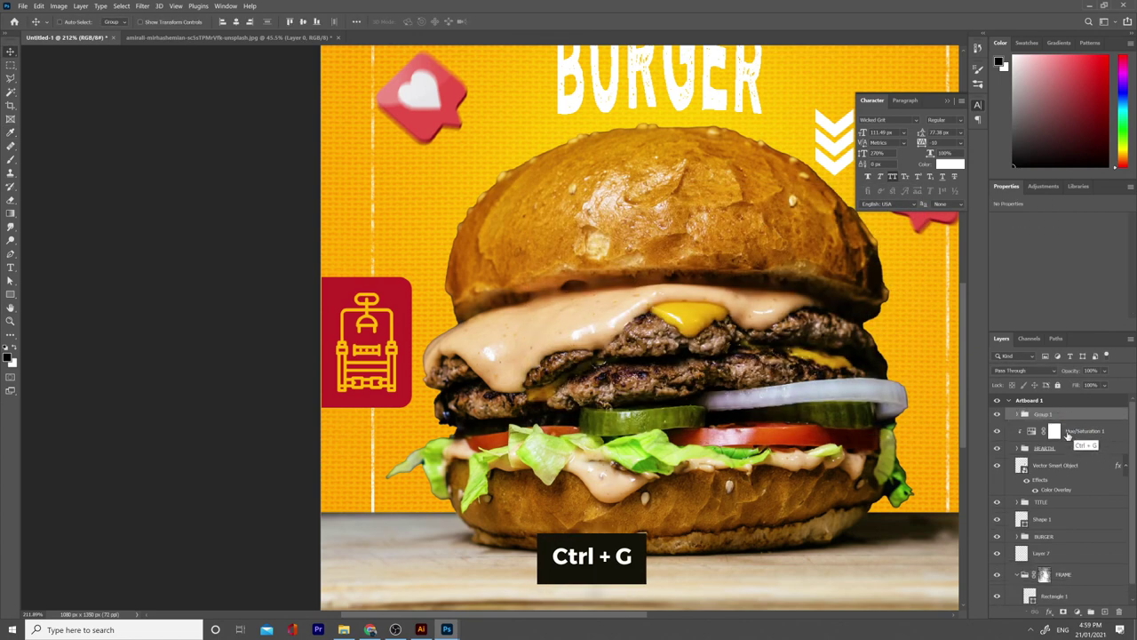
pyautogui.press('shift')
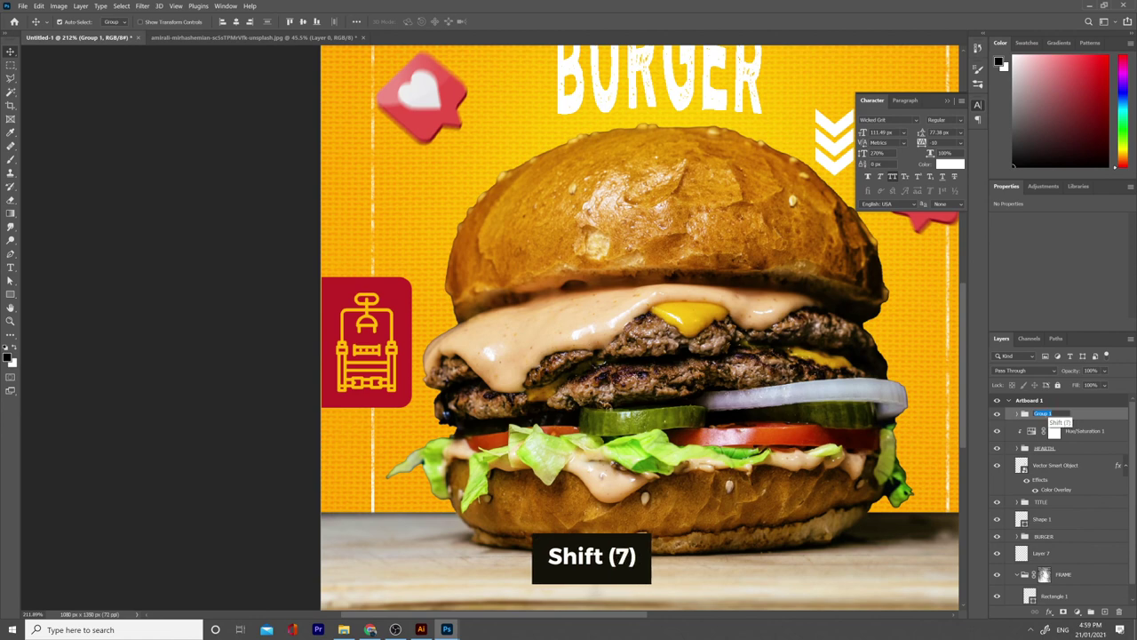
pyautogui.write('LOGO')
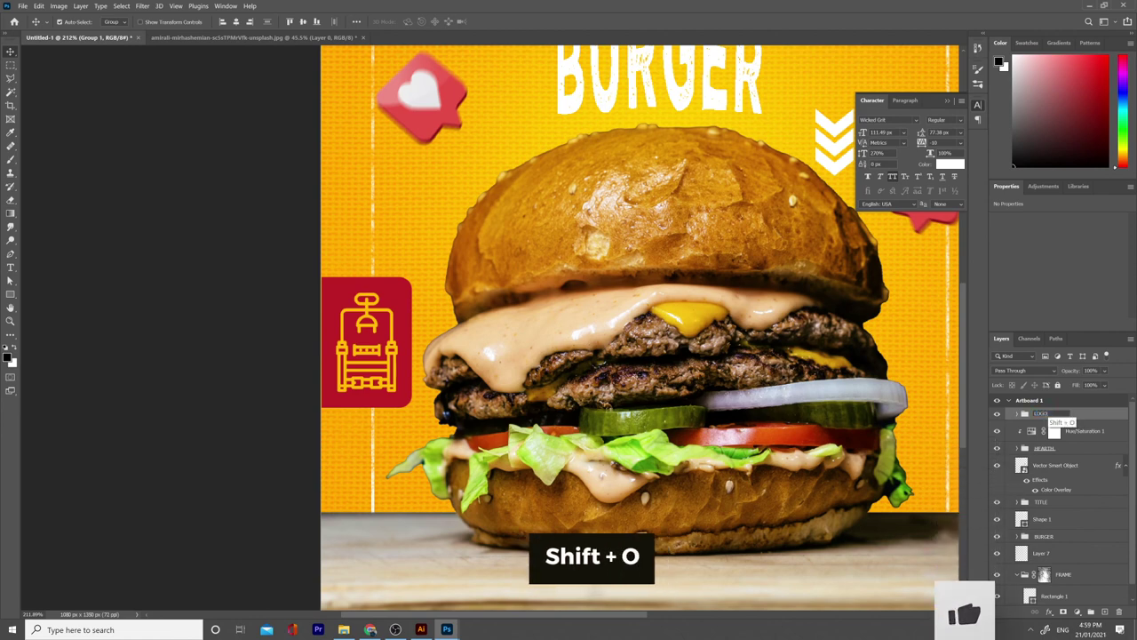
pyautogui.press('Return')
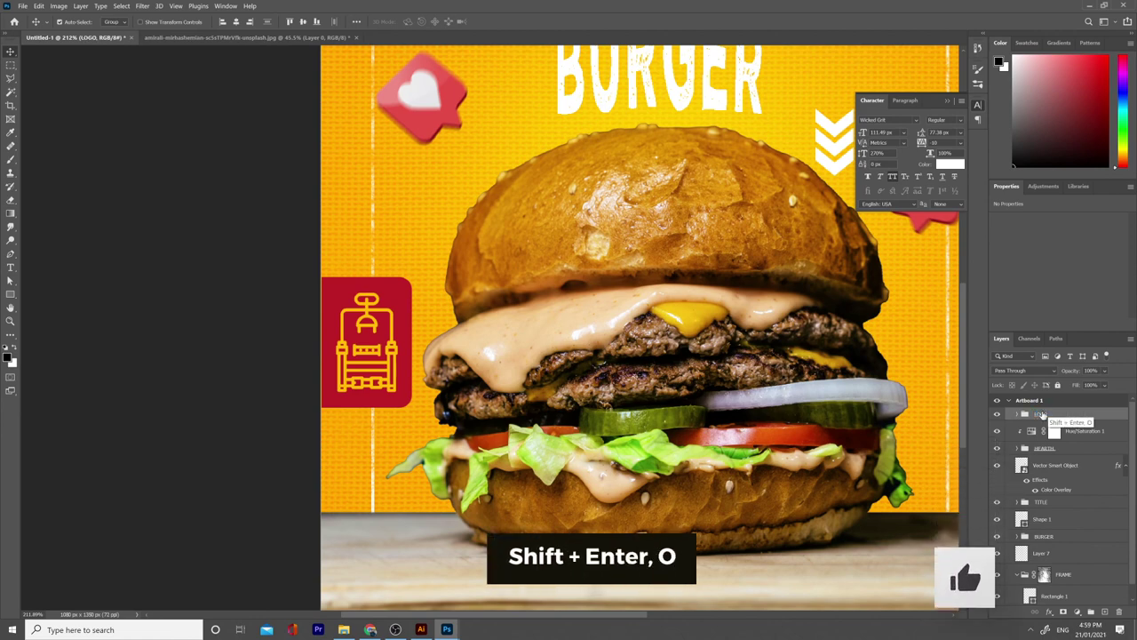
# - Add a layer mask to the LOGO group and distress the red label by painting black with the grunge splatter brush
pyautogui.click(1062, 611)
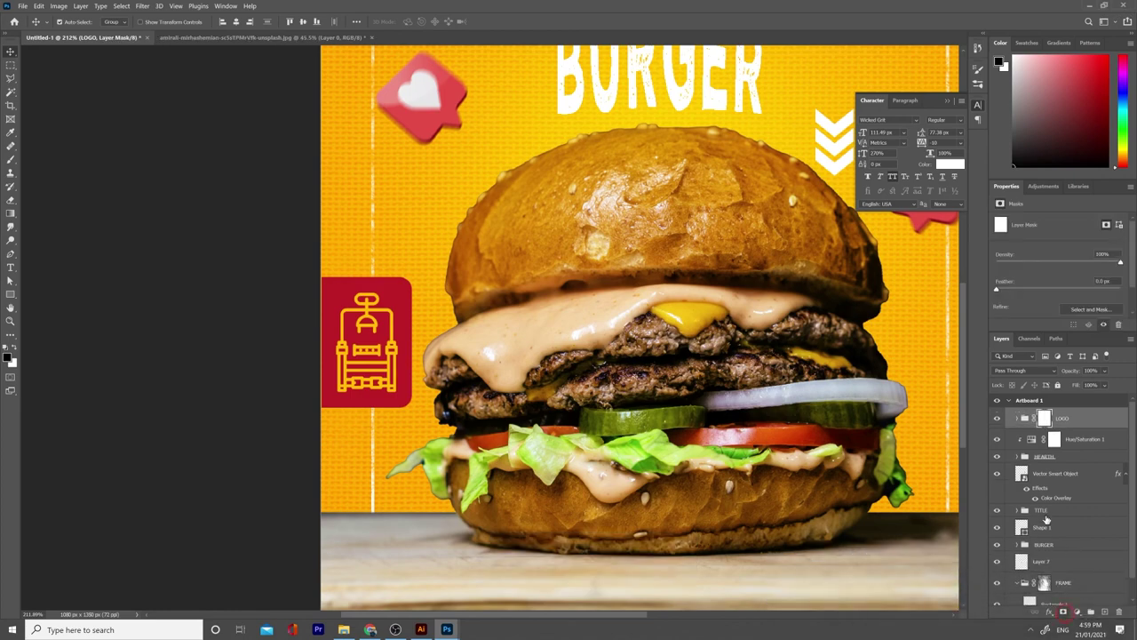
pyautogui.click(11, 159)
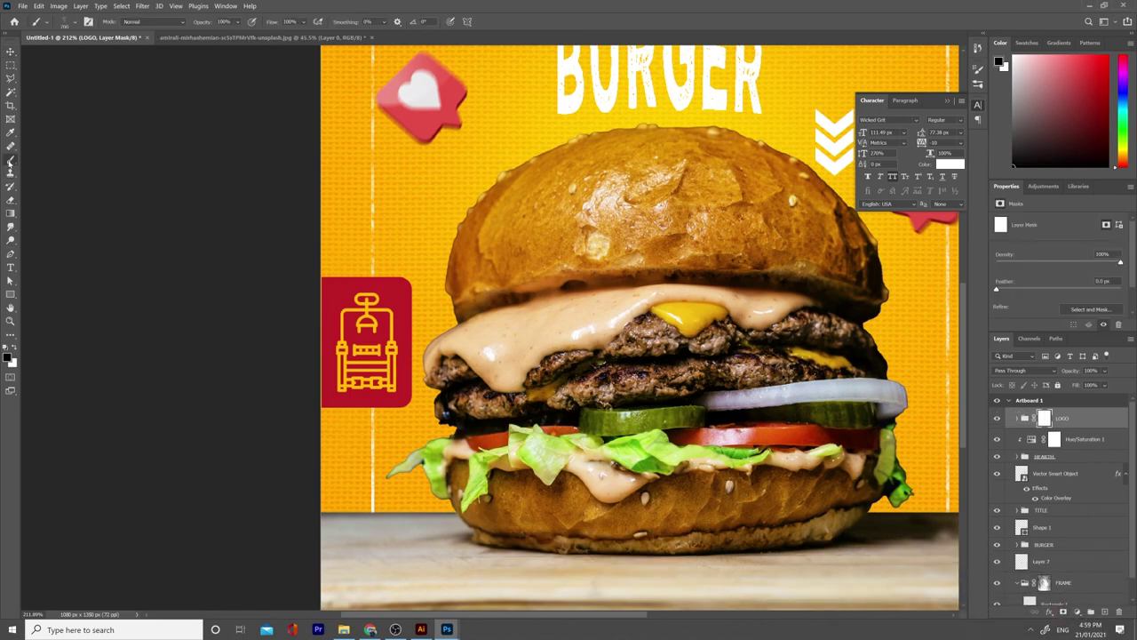
pyautogui.scroll(-4, 493, 418)
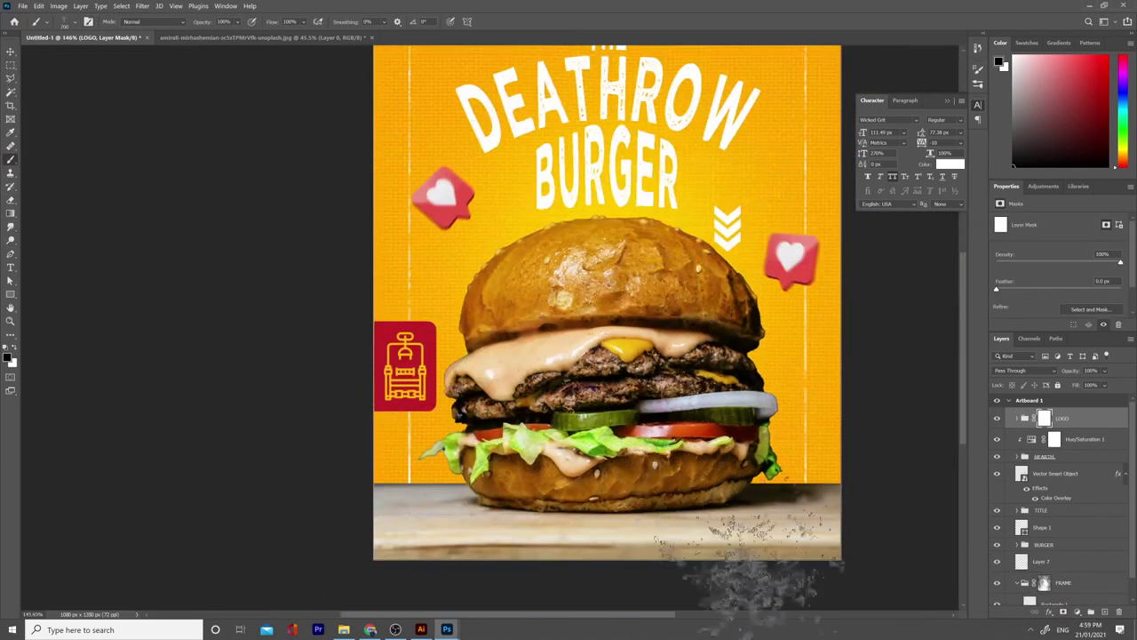
pyautogui.scroll(-2, 675, 551)
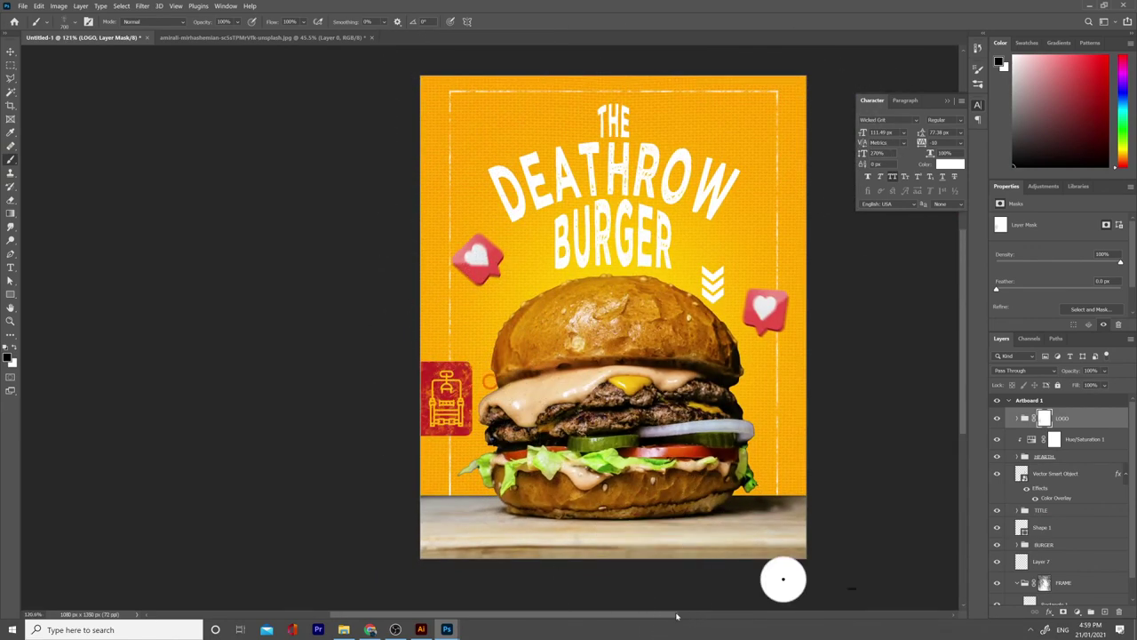
pyautogui.scroll(1, 417, 391)
pyautogui.scroll(3, 453, 480)
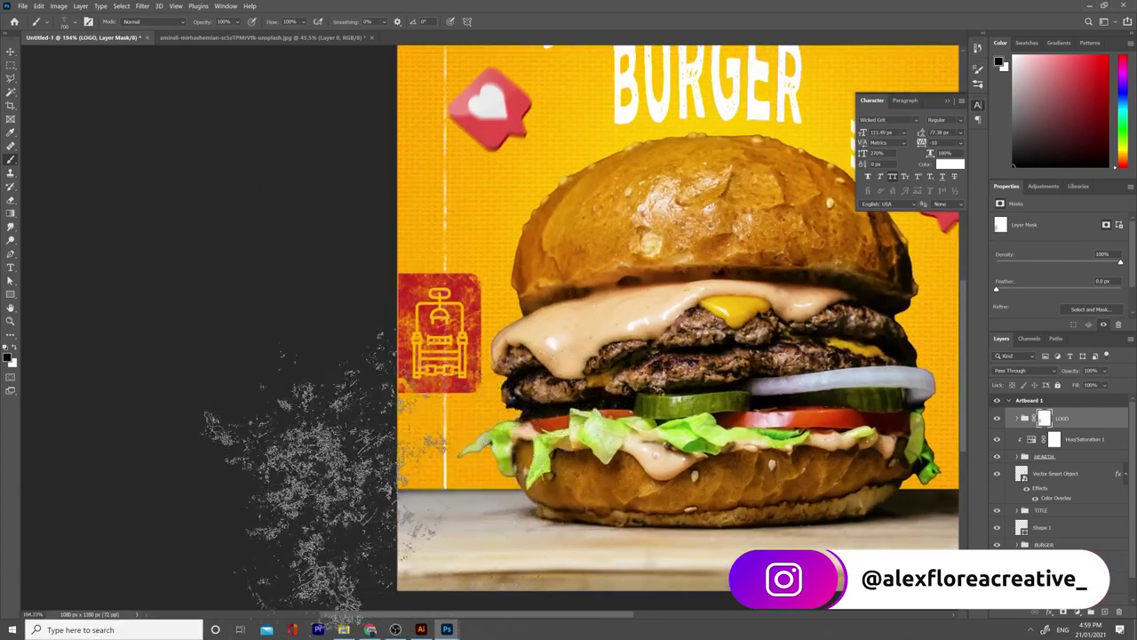
pyautogui.scroll(-4, 320, 445)
pyautogui.press('v')
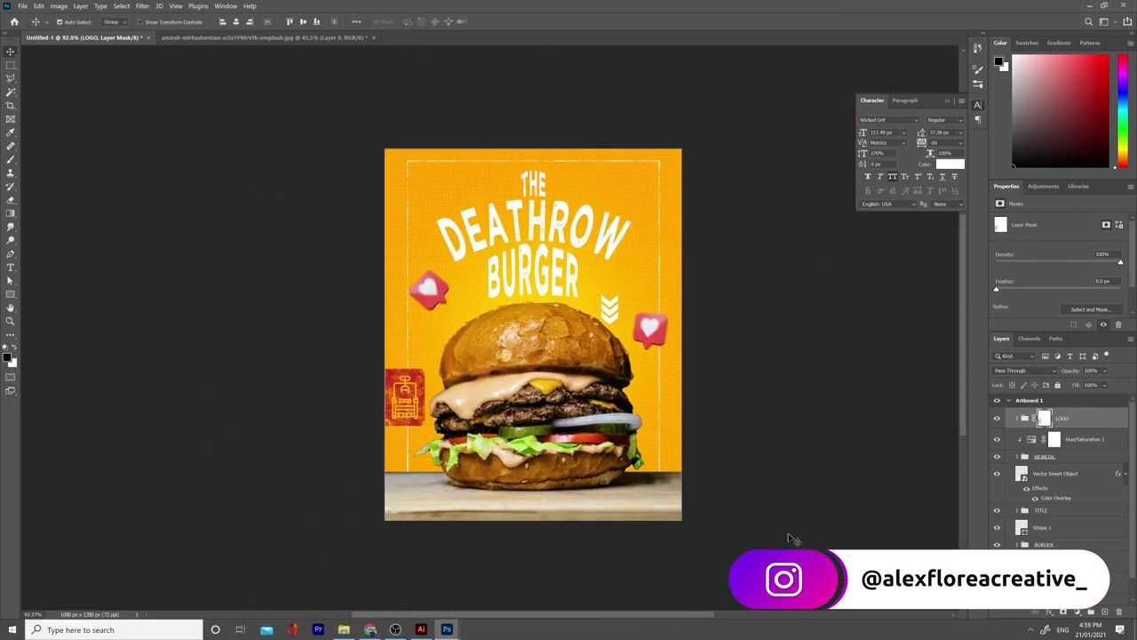
# - Place the reference image BURGER_IG_AD.jpg over the whole artboard at full size
pyautogui.press('space')
pyautogui.moveTo(811, 529); pyautogui.dragTo(665, 525)
pyautogui.scroll(2, 418, 520)
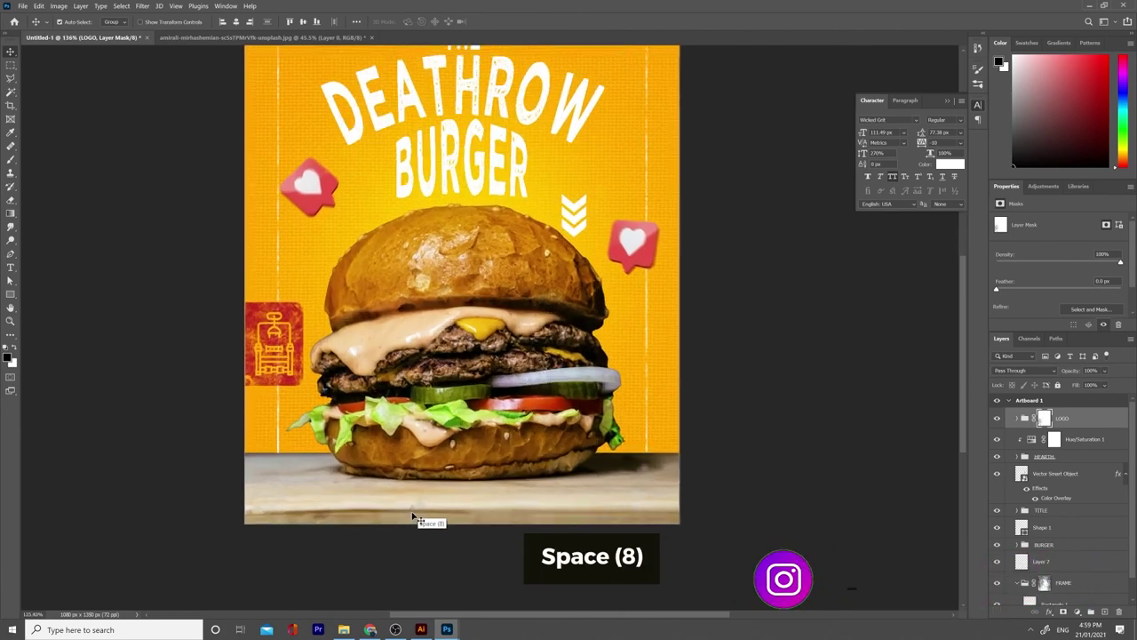
pyautogui.scroll(-2, 711, 494)
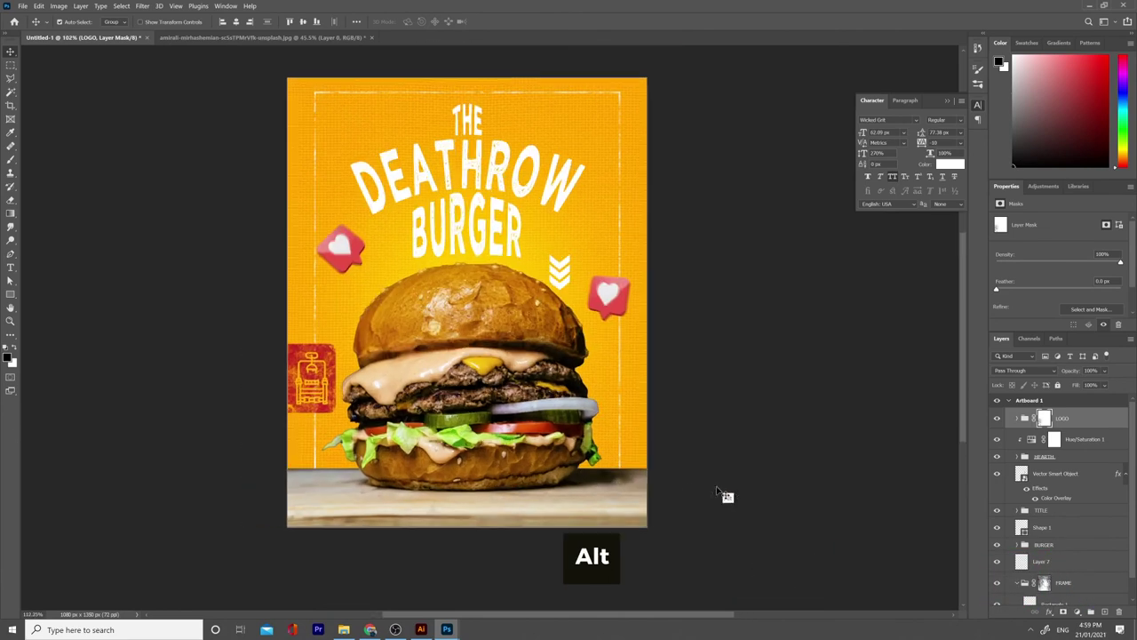
pyautogui.press('Escape')
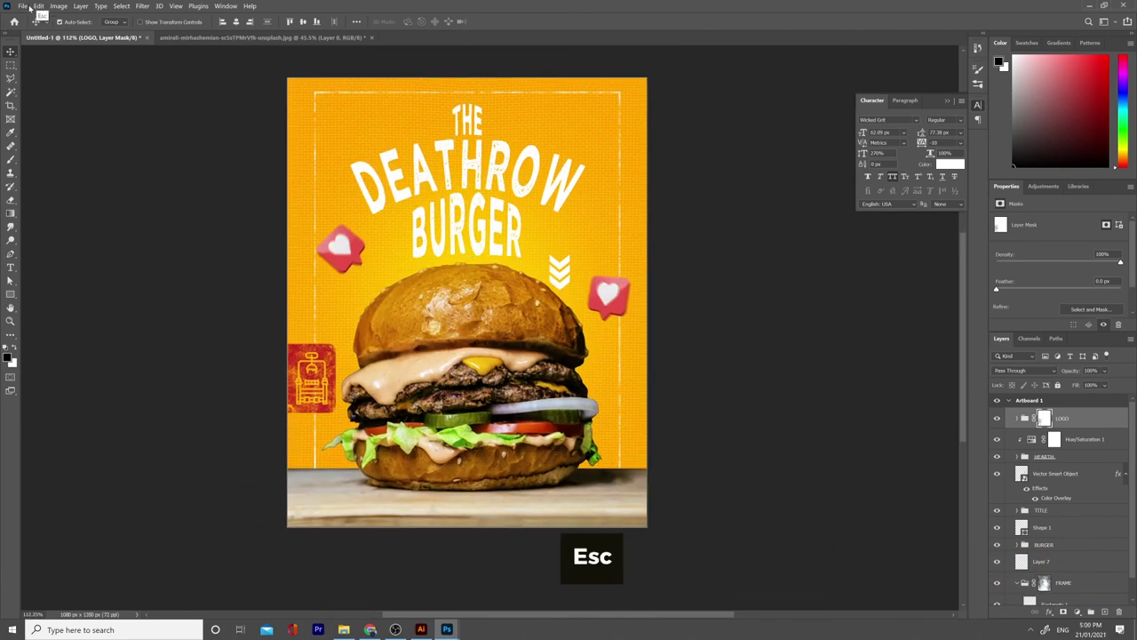
pyautogui.moveTo(374, 567); pyautogui.dragTo(375, 567)
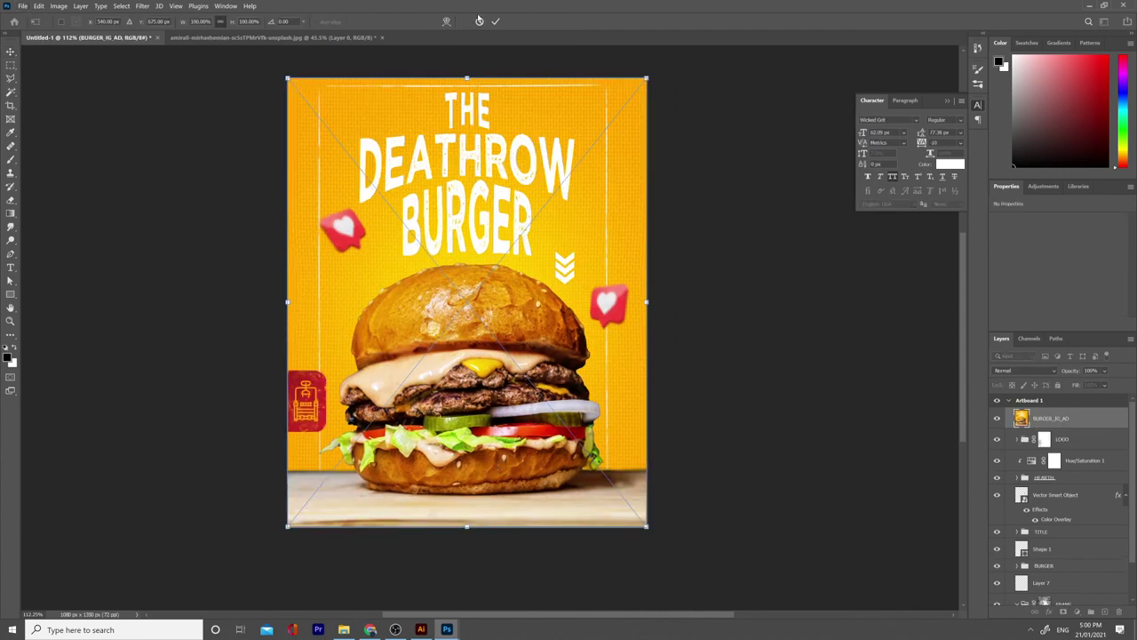
pyautogui.click(495, 21)
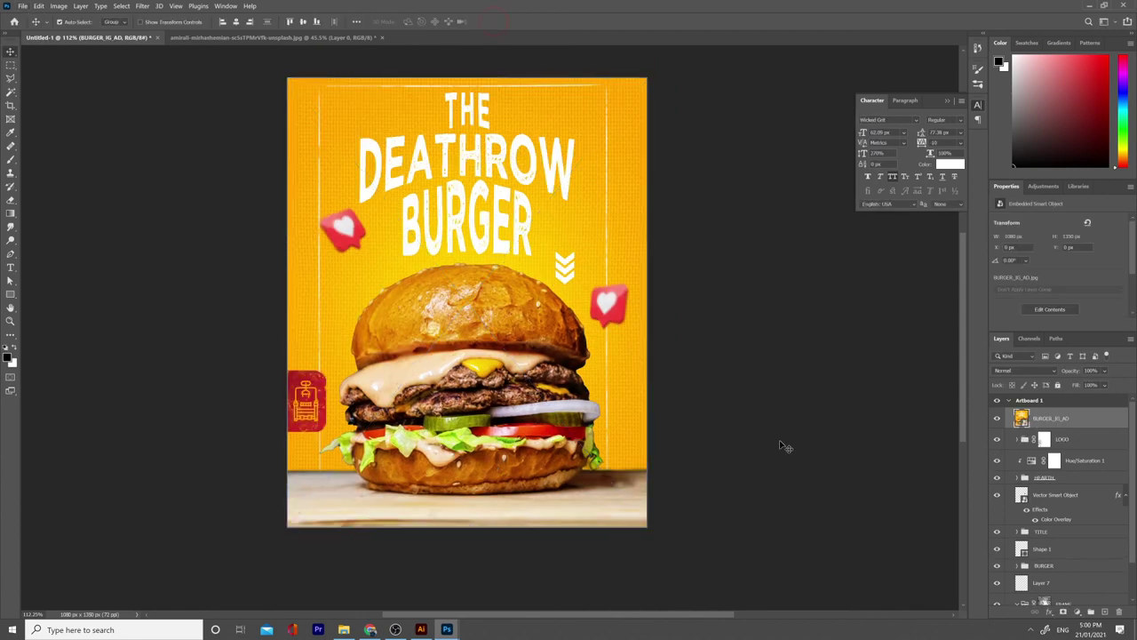
# - Compare the recreated ad with the BURGER_IG_AD reference by toggling that layer's visibility, ending with it hidden
pyautogui.click(997, 419)
pyautogui.click(998, 419)
pyautogui.click(998, 419)
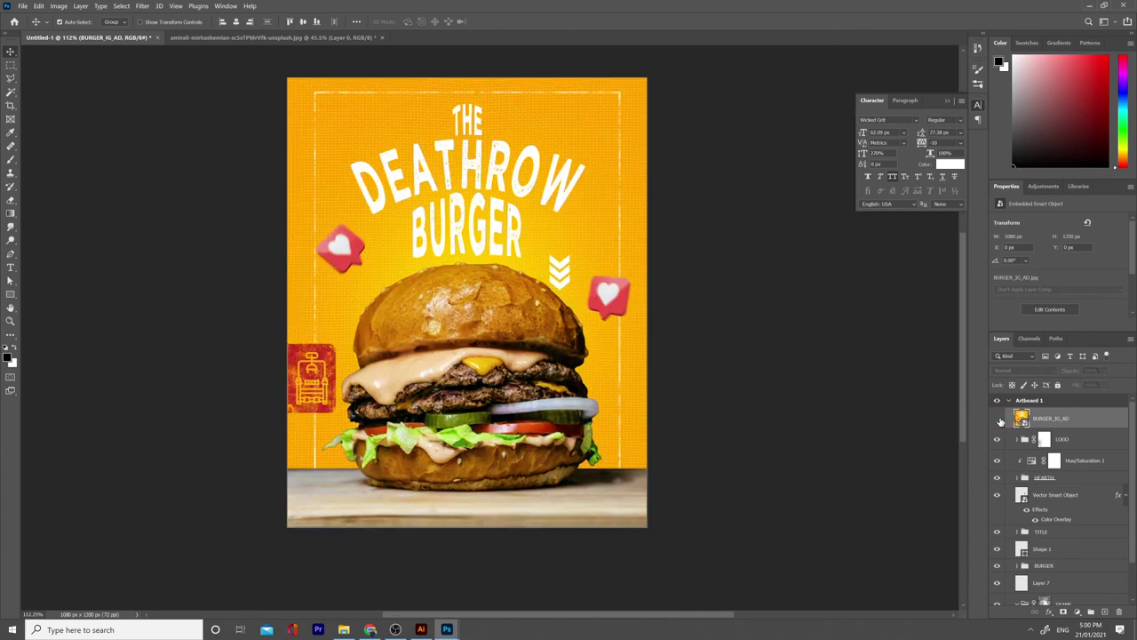
pyautogui.click(998, 420)
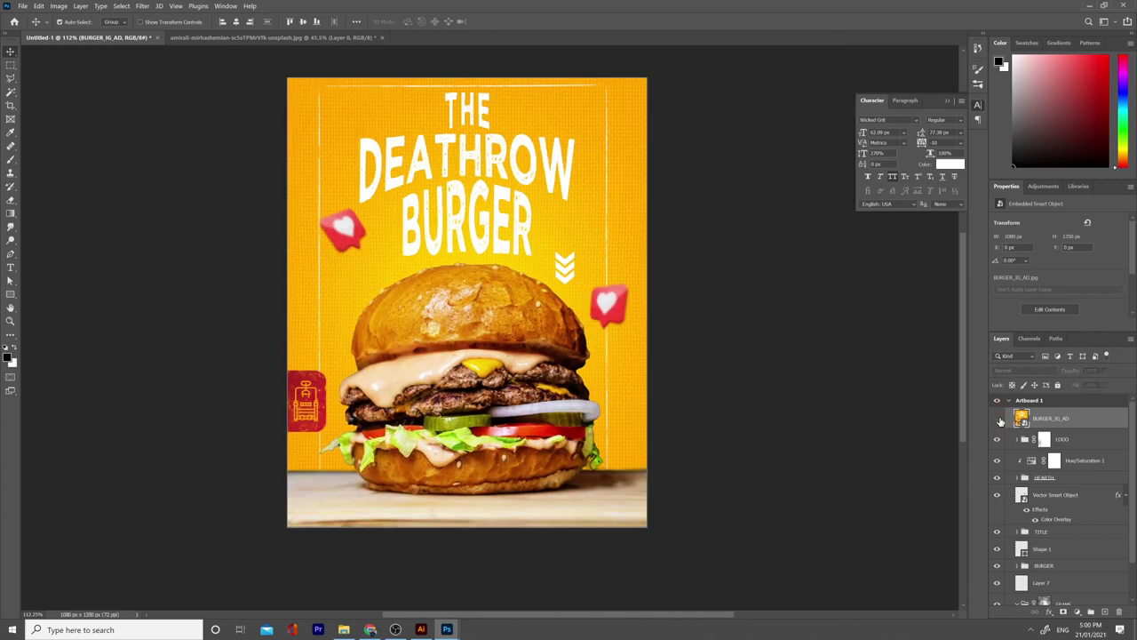
pyautogui.click(999, 420)
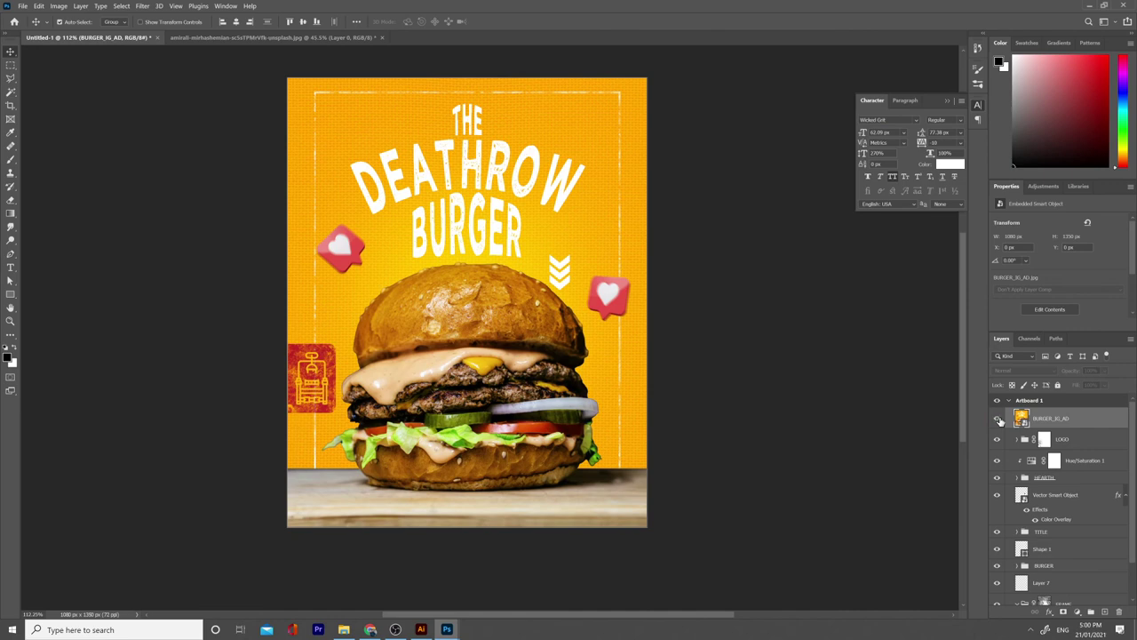
pyautogui.click(997, 419)
pyautogui.click(998, 419)
# - Switch to the original burger photo document and disable its layer mask to view the uncut photo
pyautogui.scroll(-1, 710, 418)
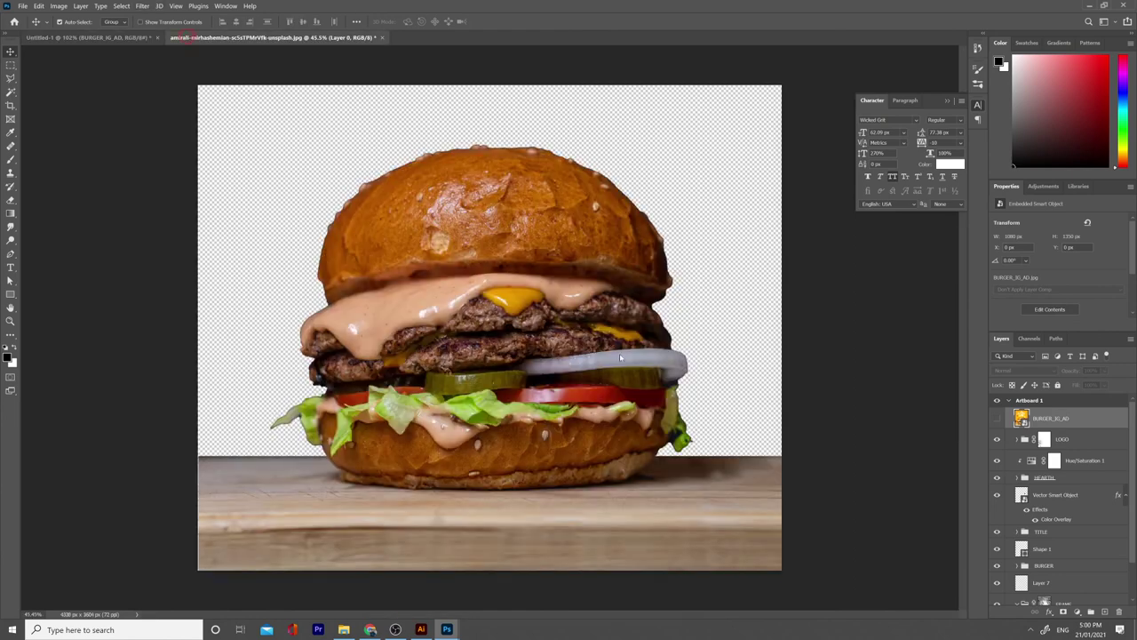
pyautogui.click(267, 37)
pyautogui.keyDown('shift'); pyautogui.click(1043, 407); pyautogui.keyUp('shift')
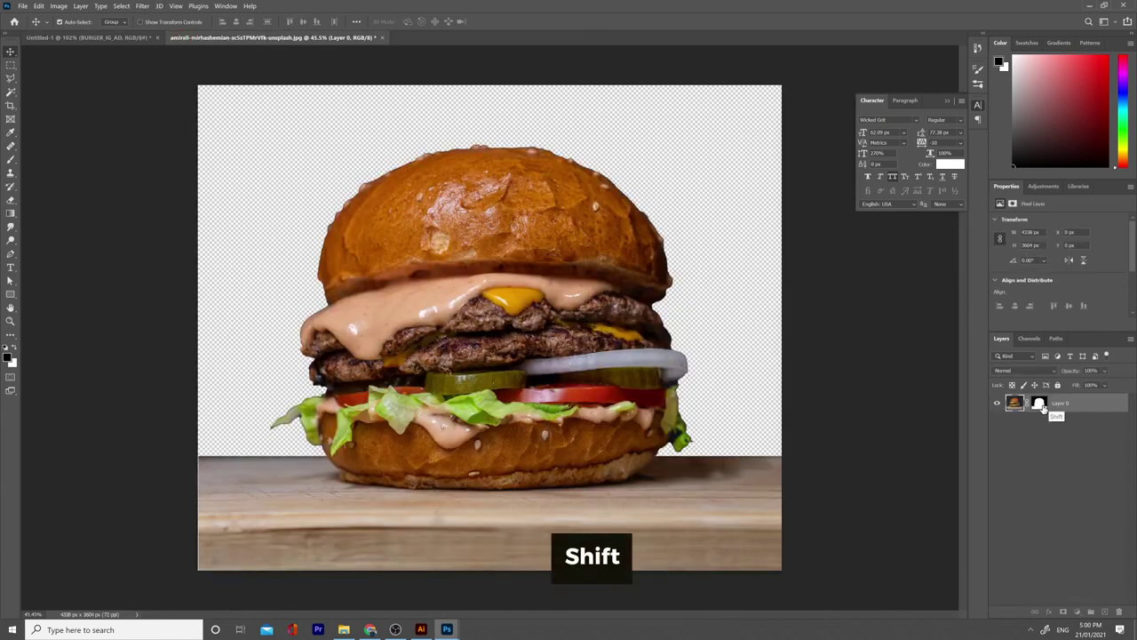
# - Return to the Untitled-1 document to view the finished burger ad
pyautogui.click(105, 40)
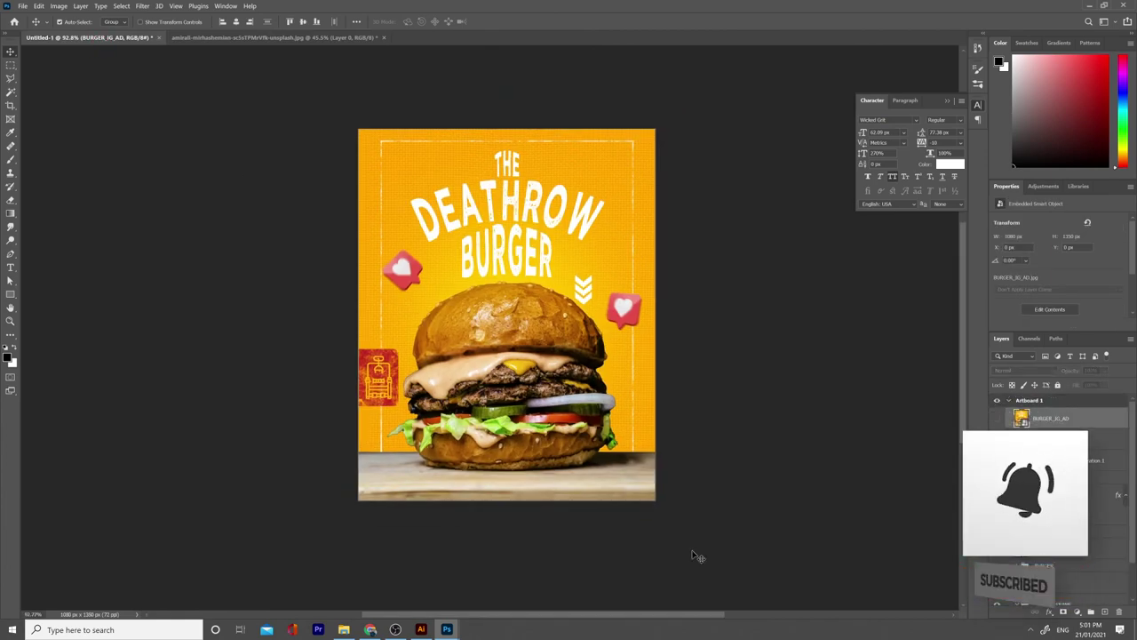
# - Switch to Chrome and look over the Envato Elements home page, from its item categories and recommendations down to the footer
pyautogui.hotkey('alt', 'Tab')
pyautogui.hotkey('alt', 'Tab')
pyautogui.hotkey('alt', 'Tab')
pyautogui.hotkey('alt', 'Tab')
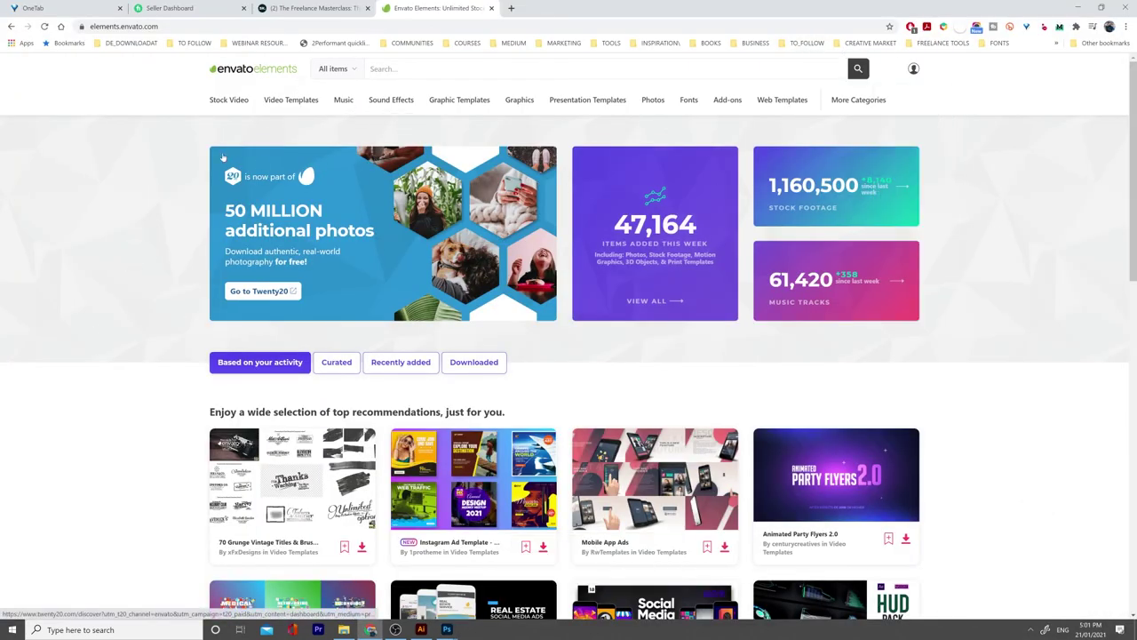
pyautogui.moveTo(307, 105)
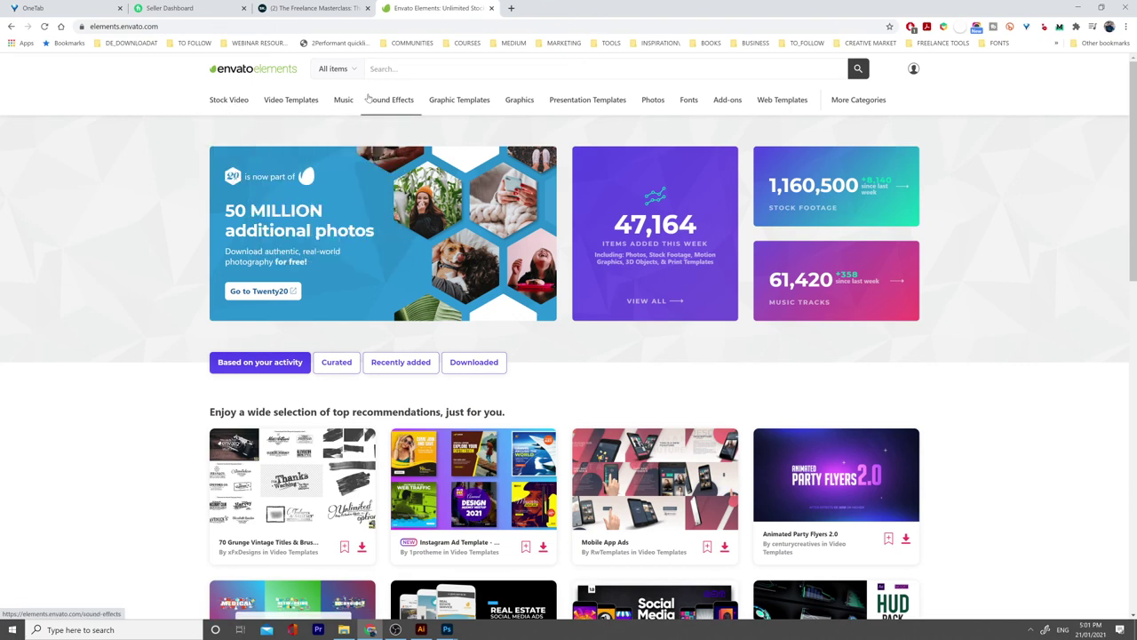
pyautogui.moveTo(455, 104)
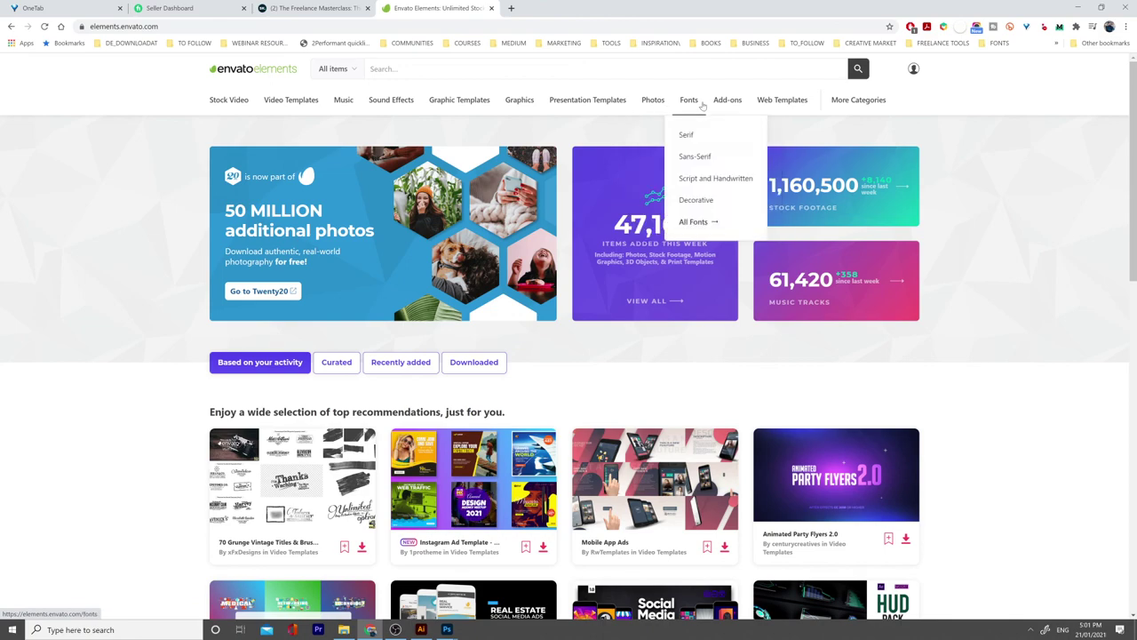
pyautogui.scroll(-20, 1048, 490)
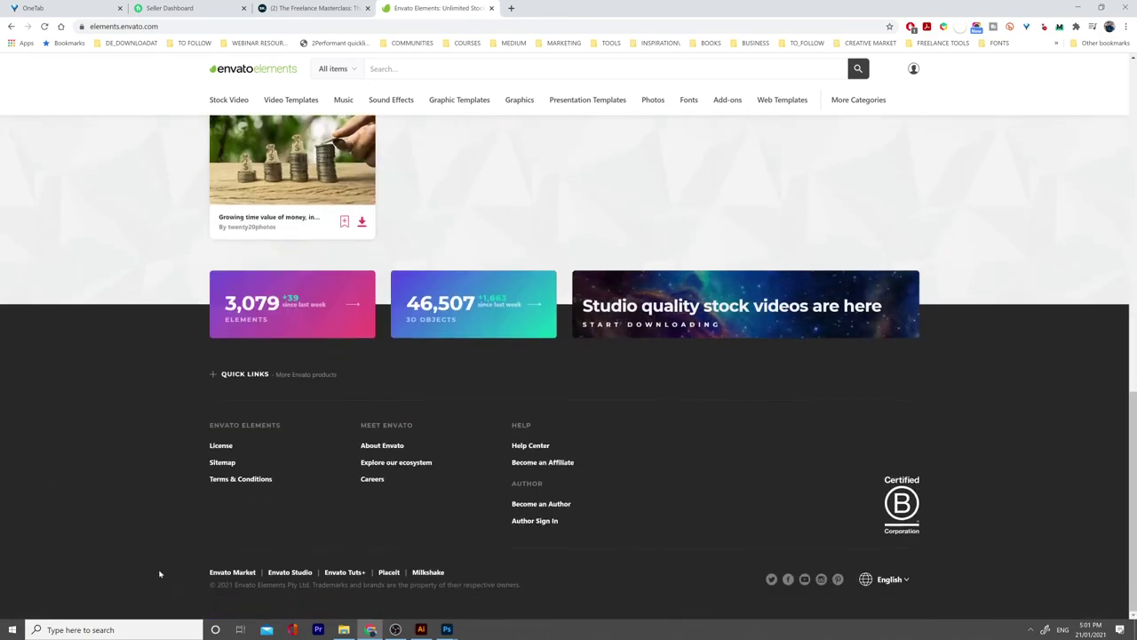
pyautogui.scroll(20, 287, 132)
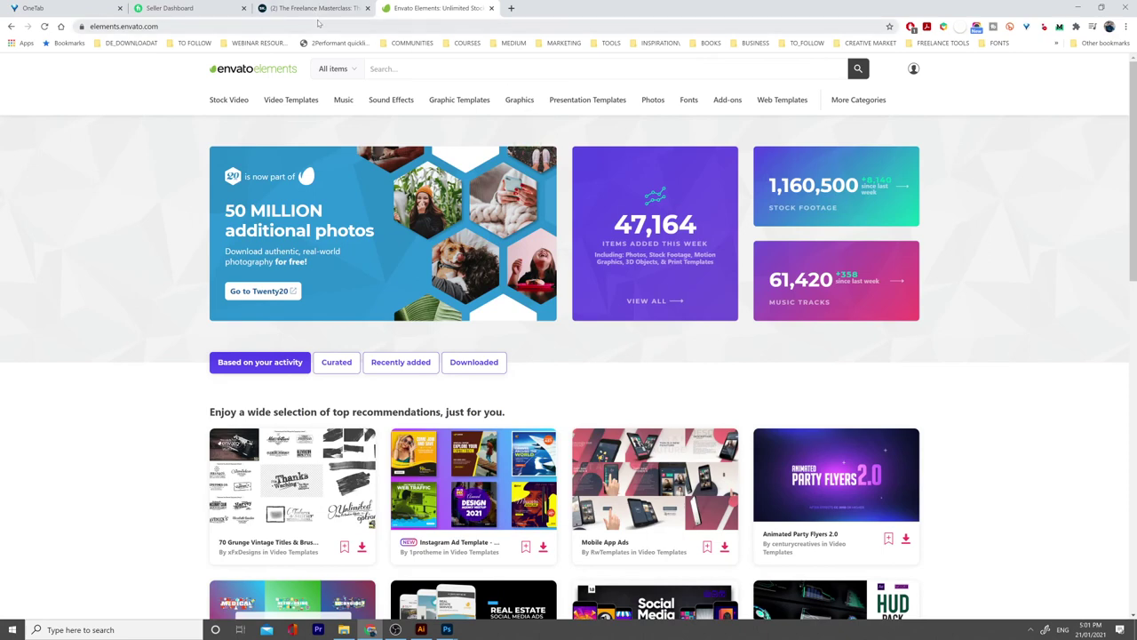
pyautogui.scroll(-20, 140, 458)
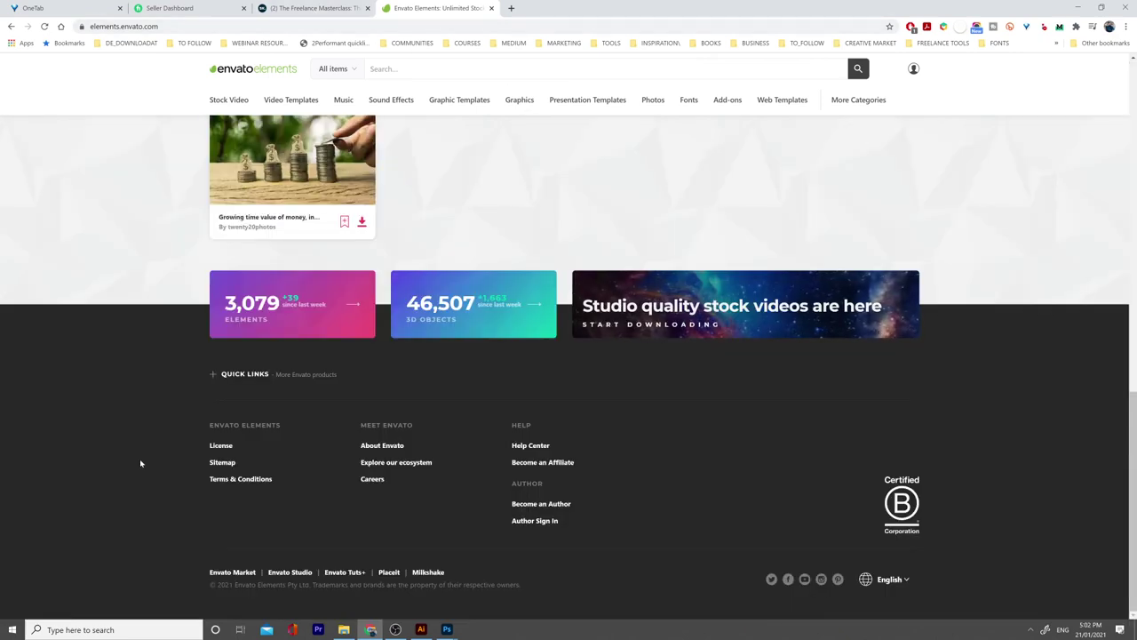
pyautogui.scroll(20, 165, 428)
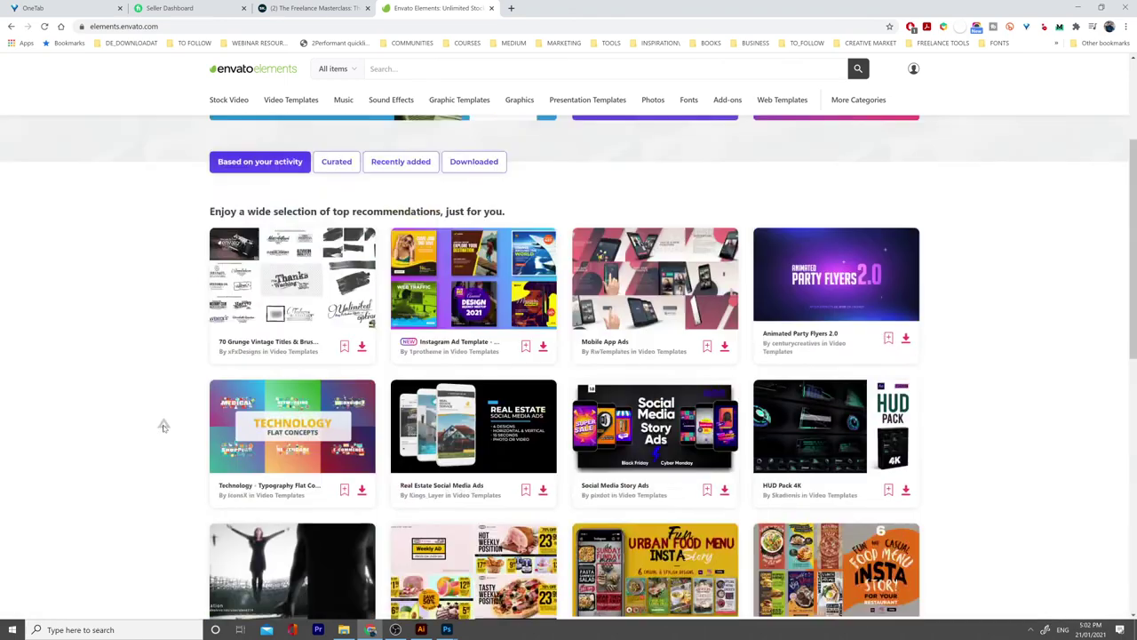